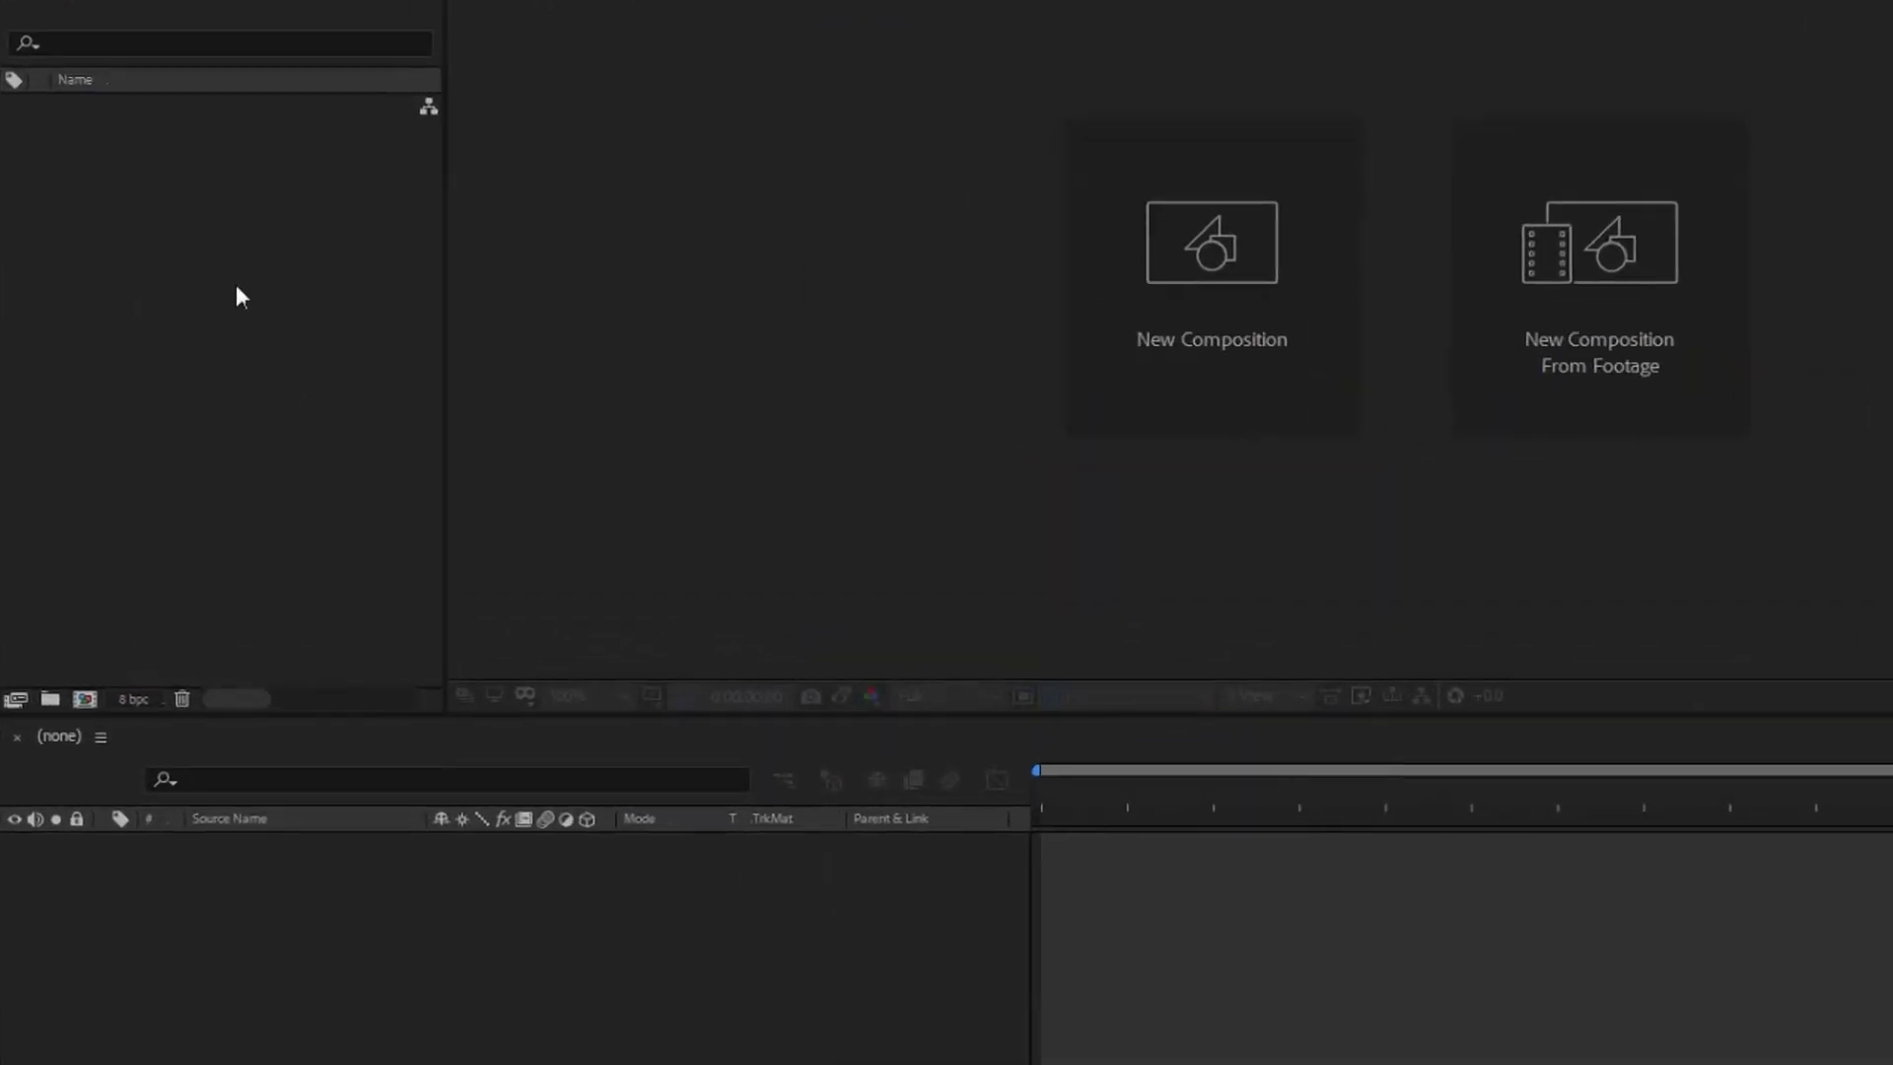
Create Comp 1 at 1920×1080, 25 fps, with a duration of 0:00:30:00.
right_click(188, 227)
click(272, 237)
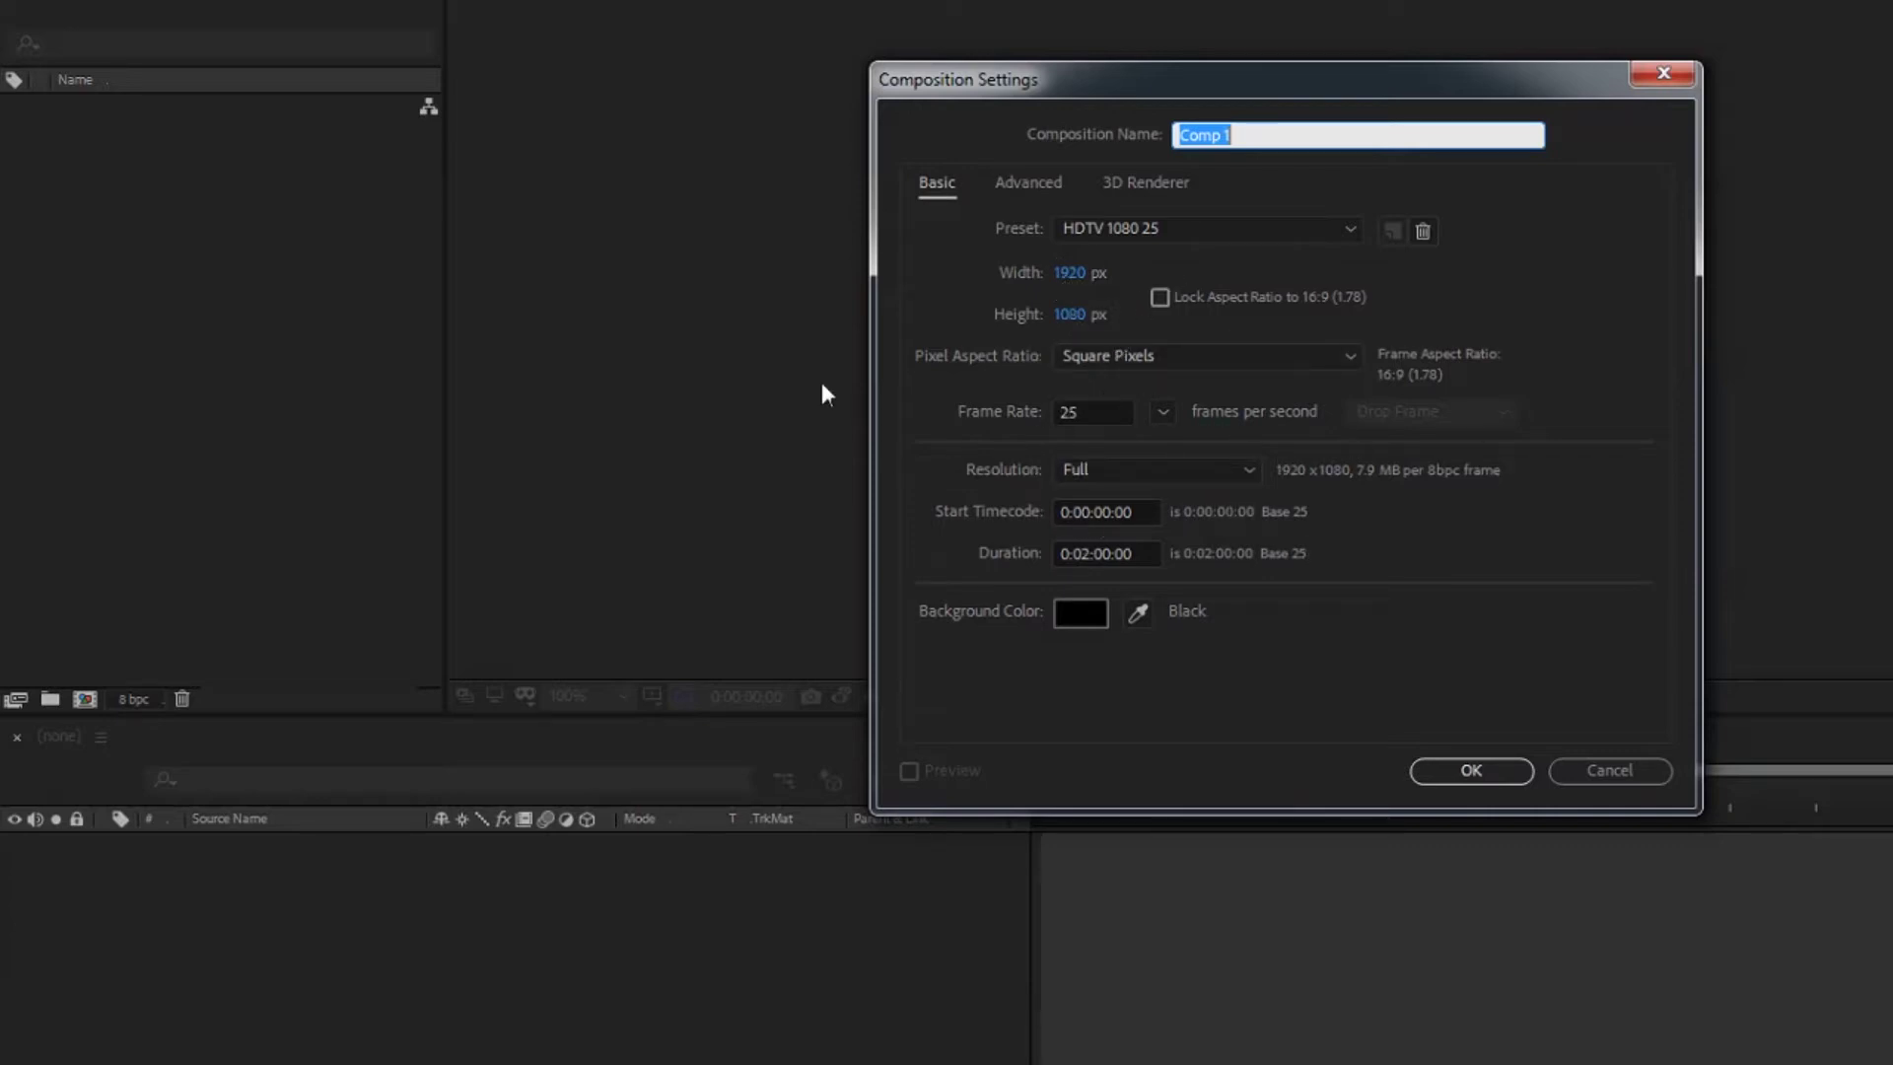
click(1083, 551)
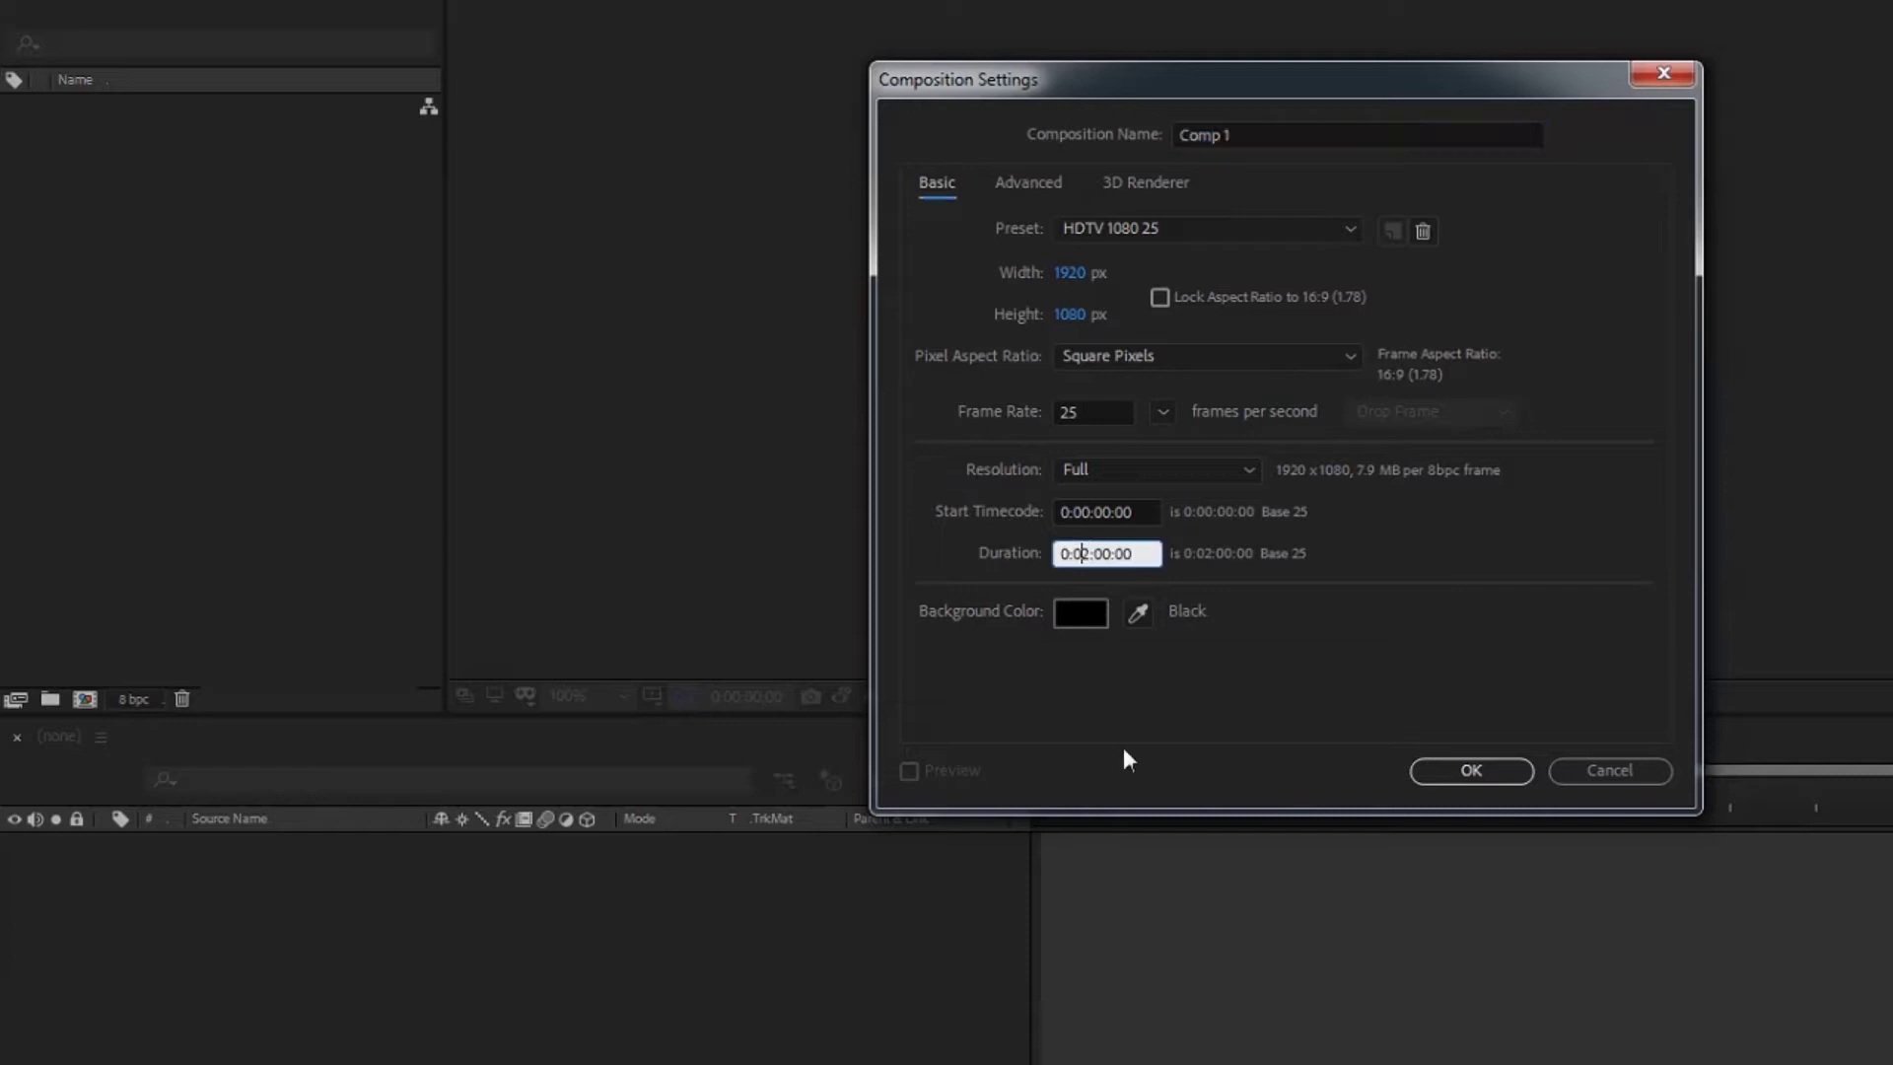
text(0:)
text(00:1)
key(BackSpace)
text(3)
click(1467, 771)
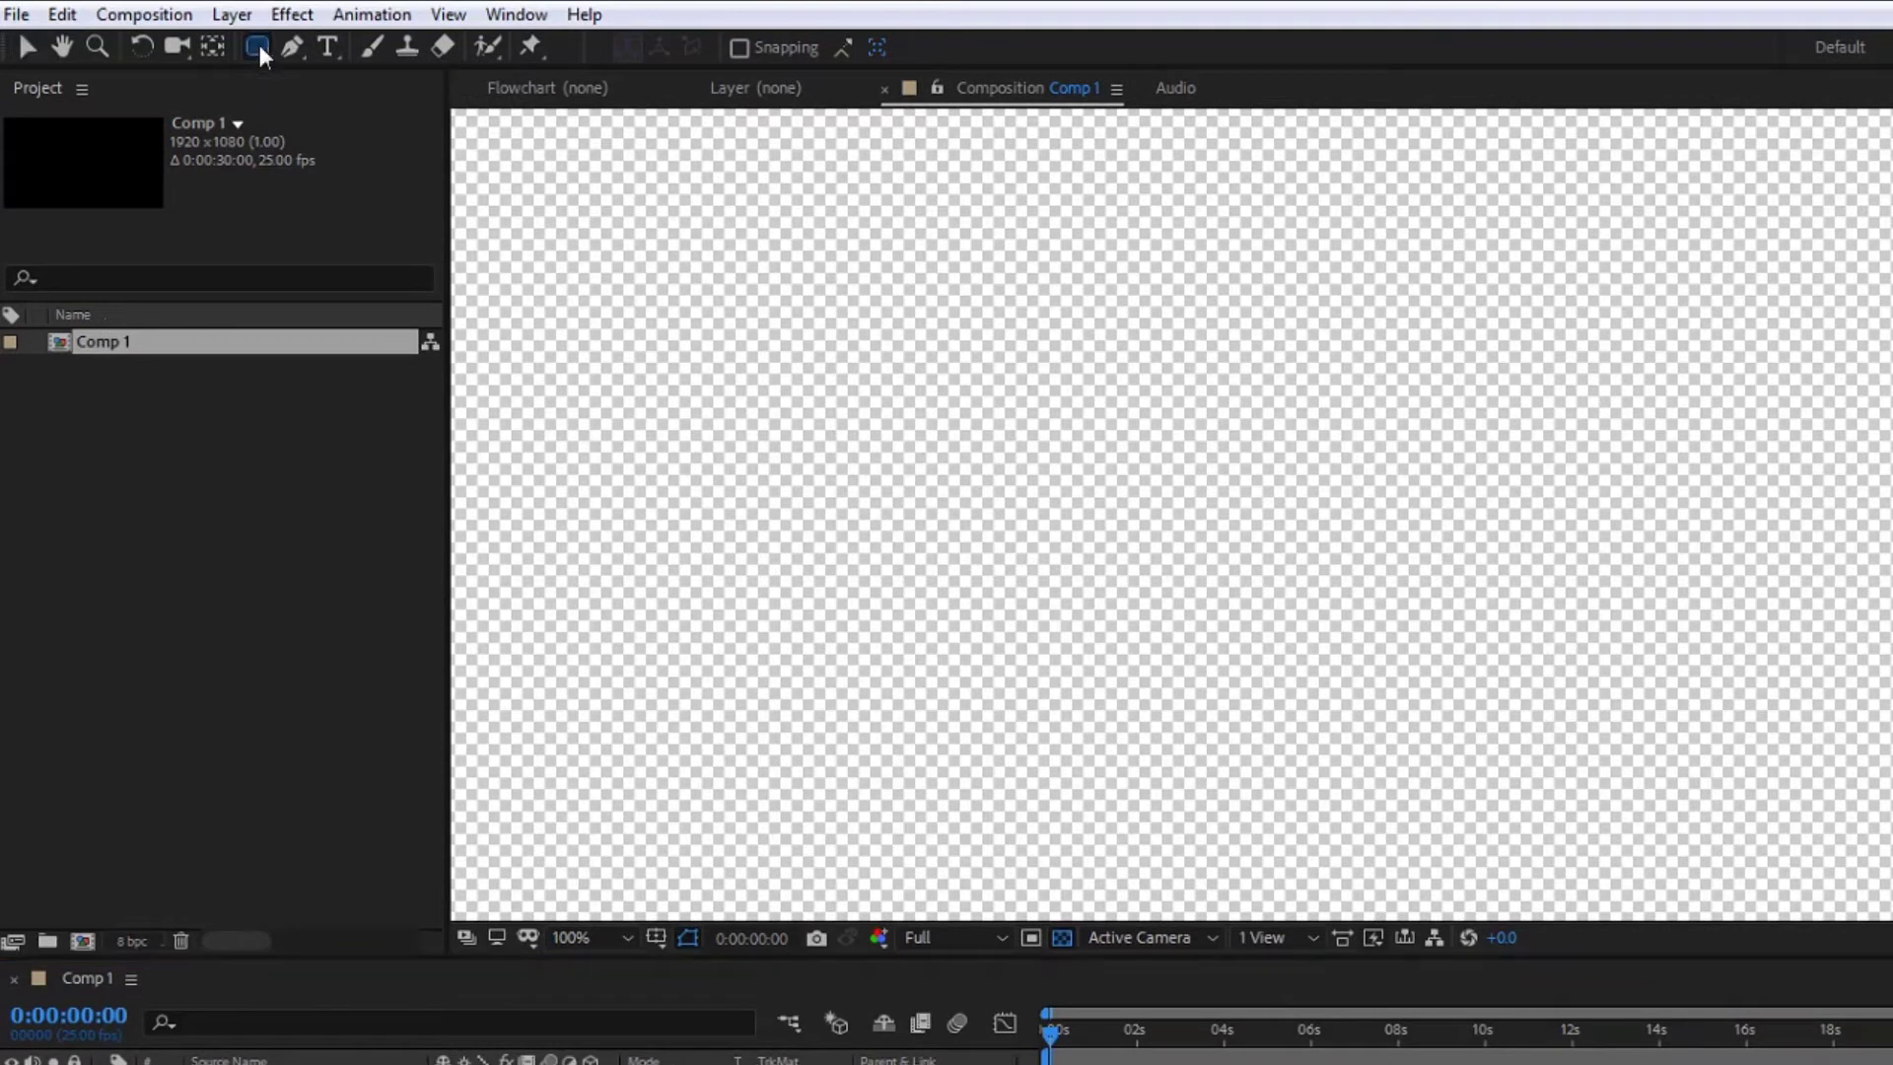
Select the Rectangle Tool and set the shape fill colour to FFBA00.
click(258, 45)
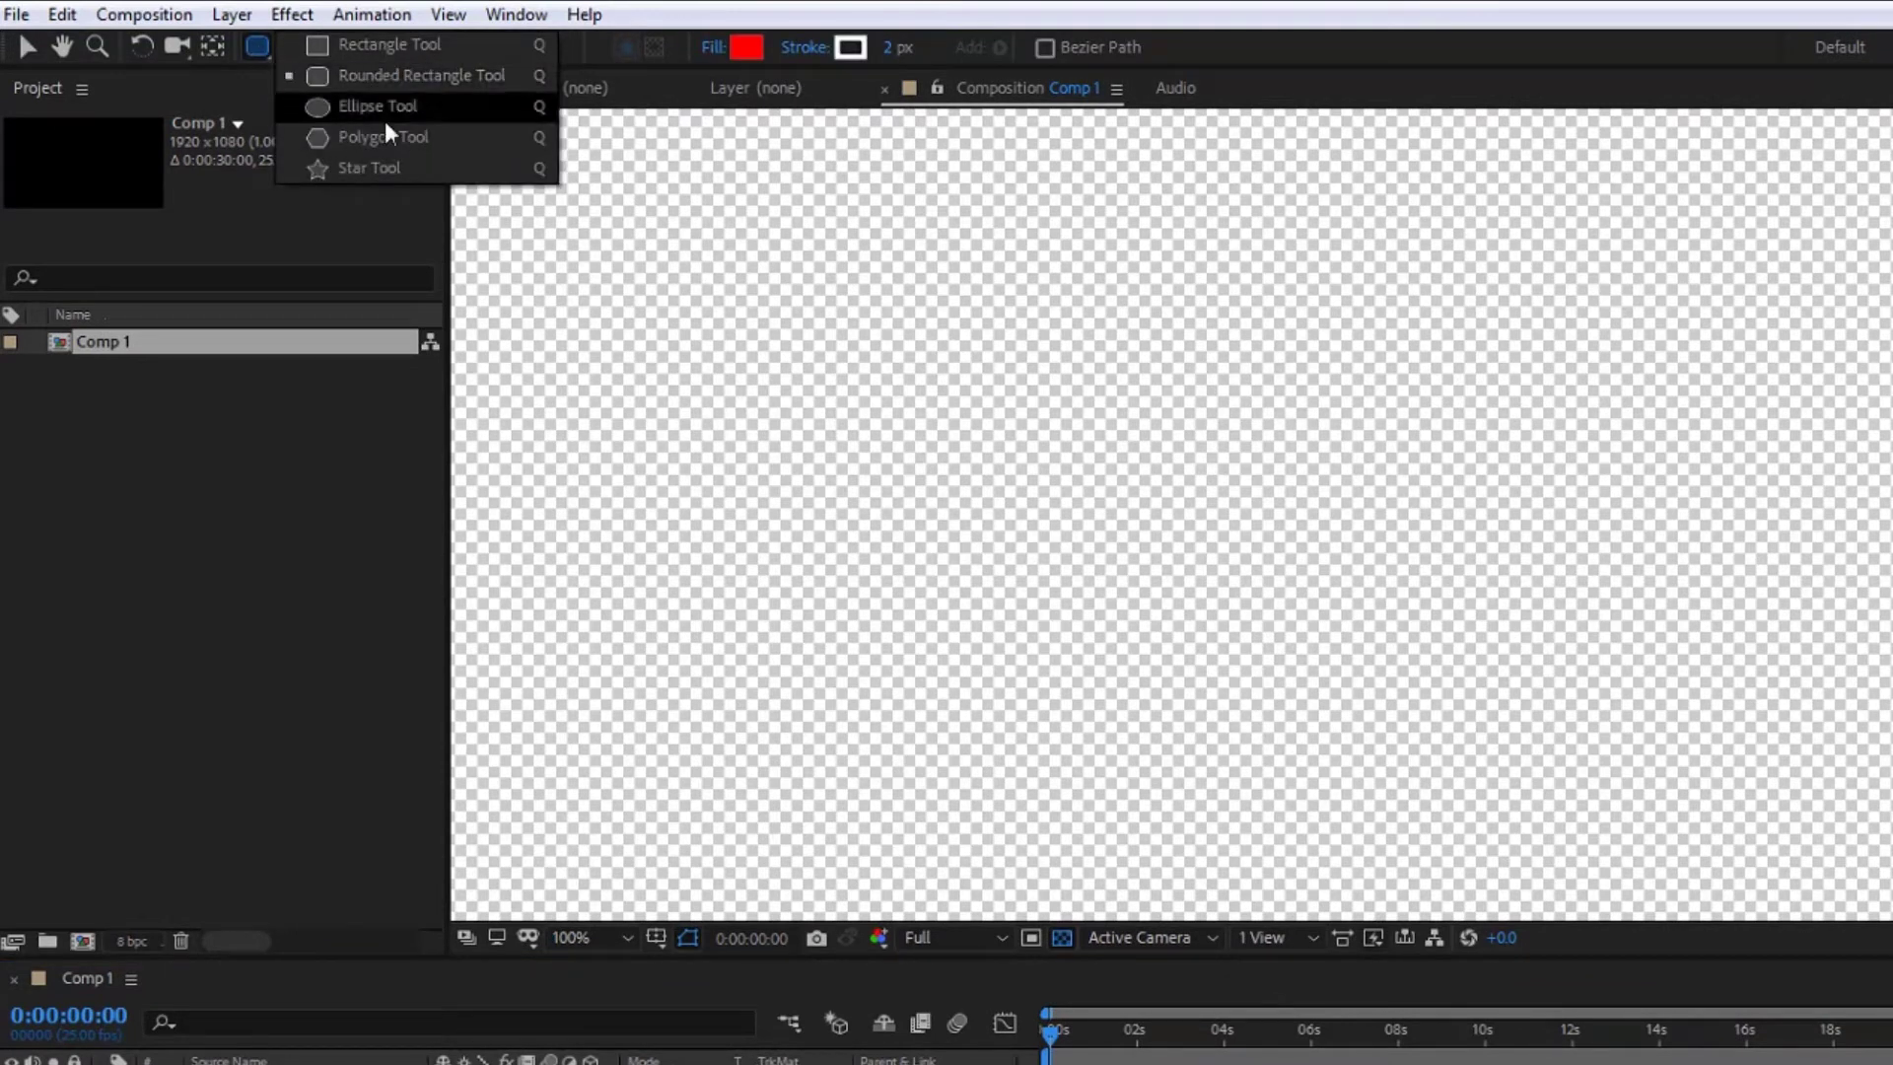
click(414, 47)
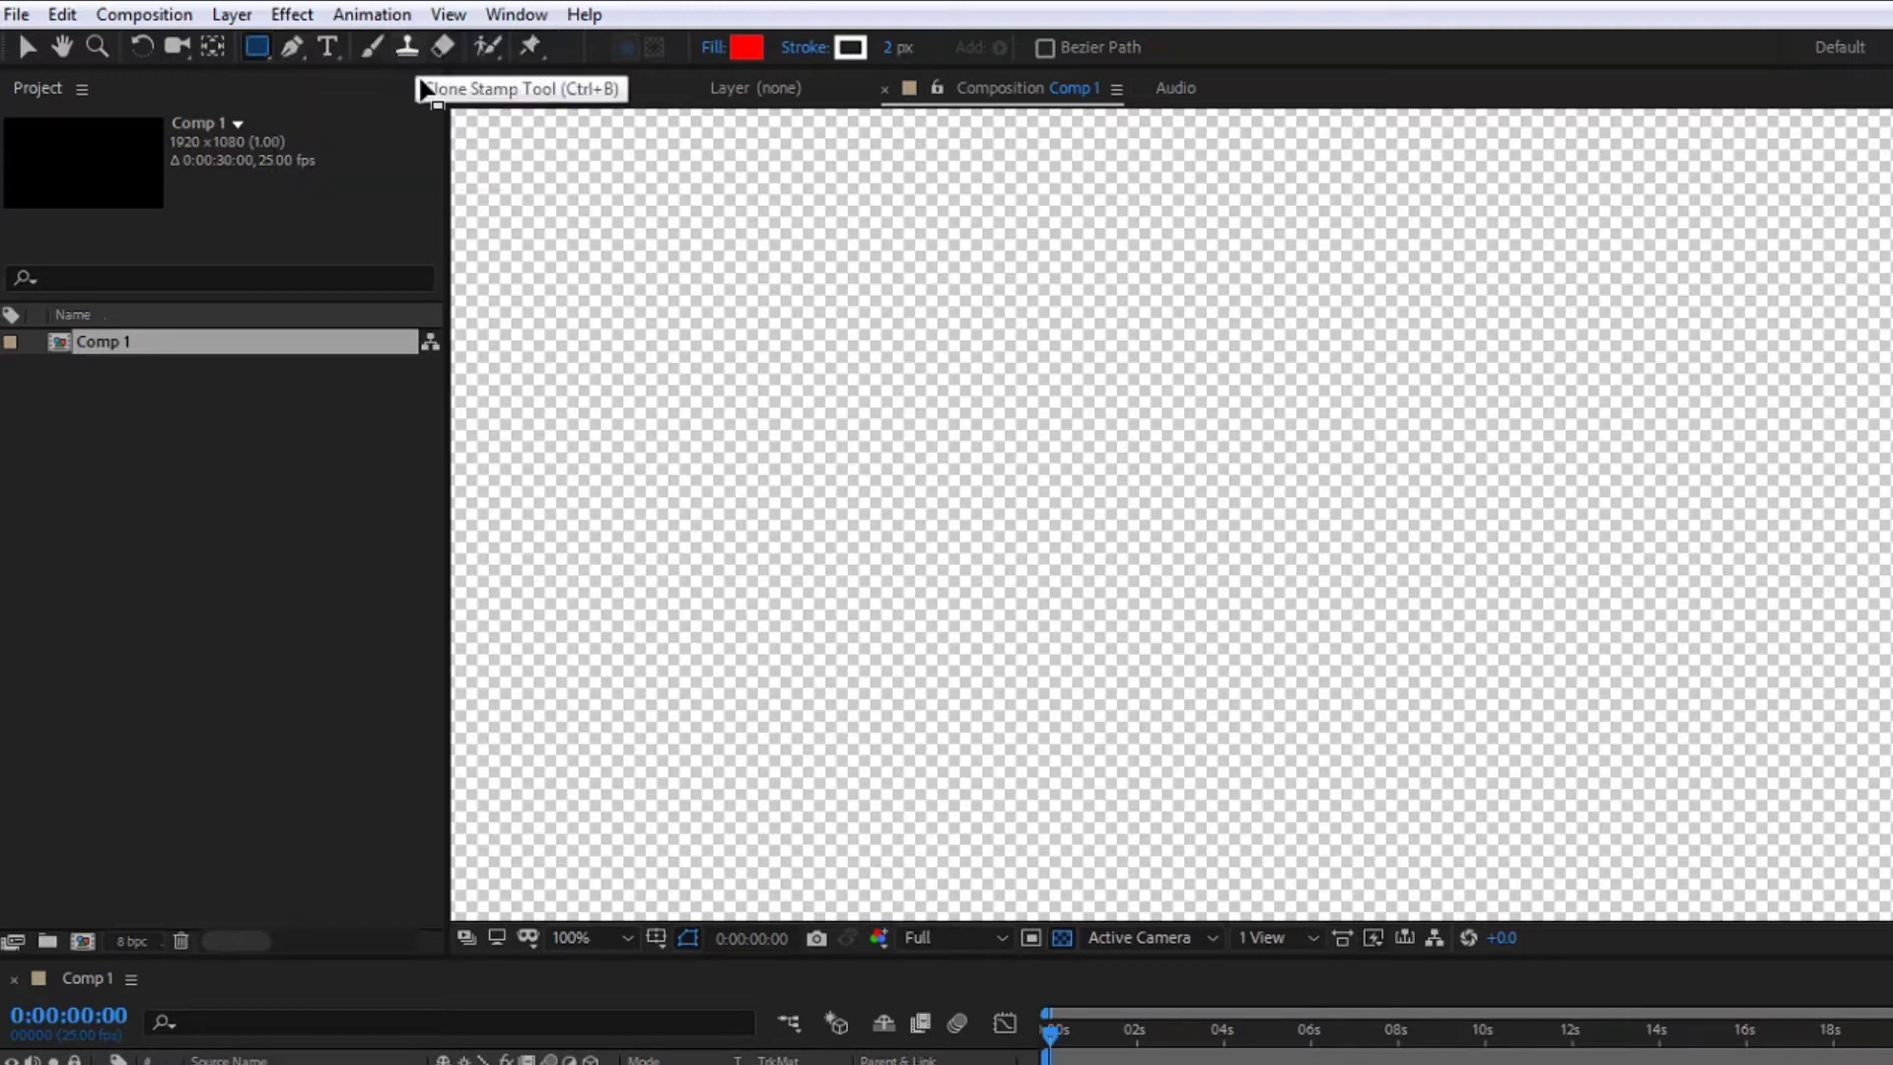
click(747, 48)
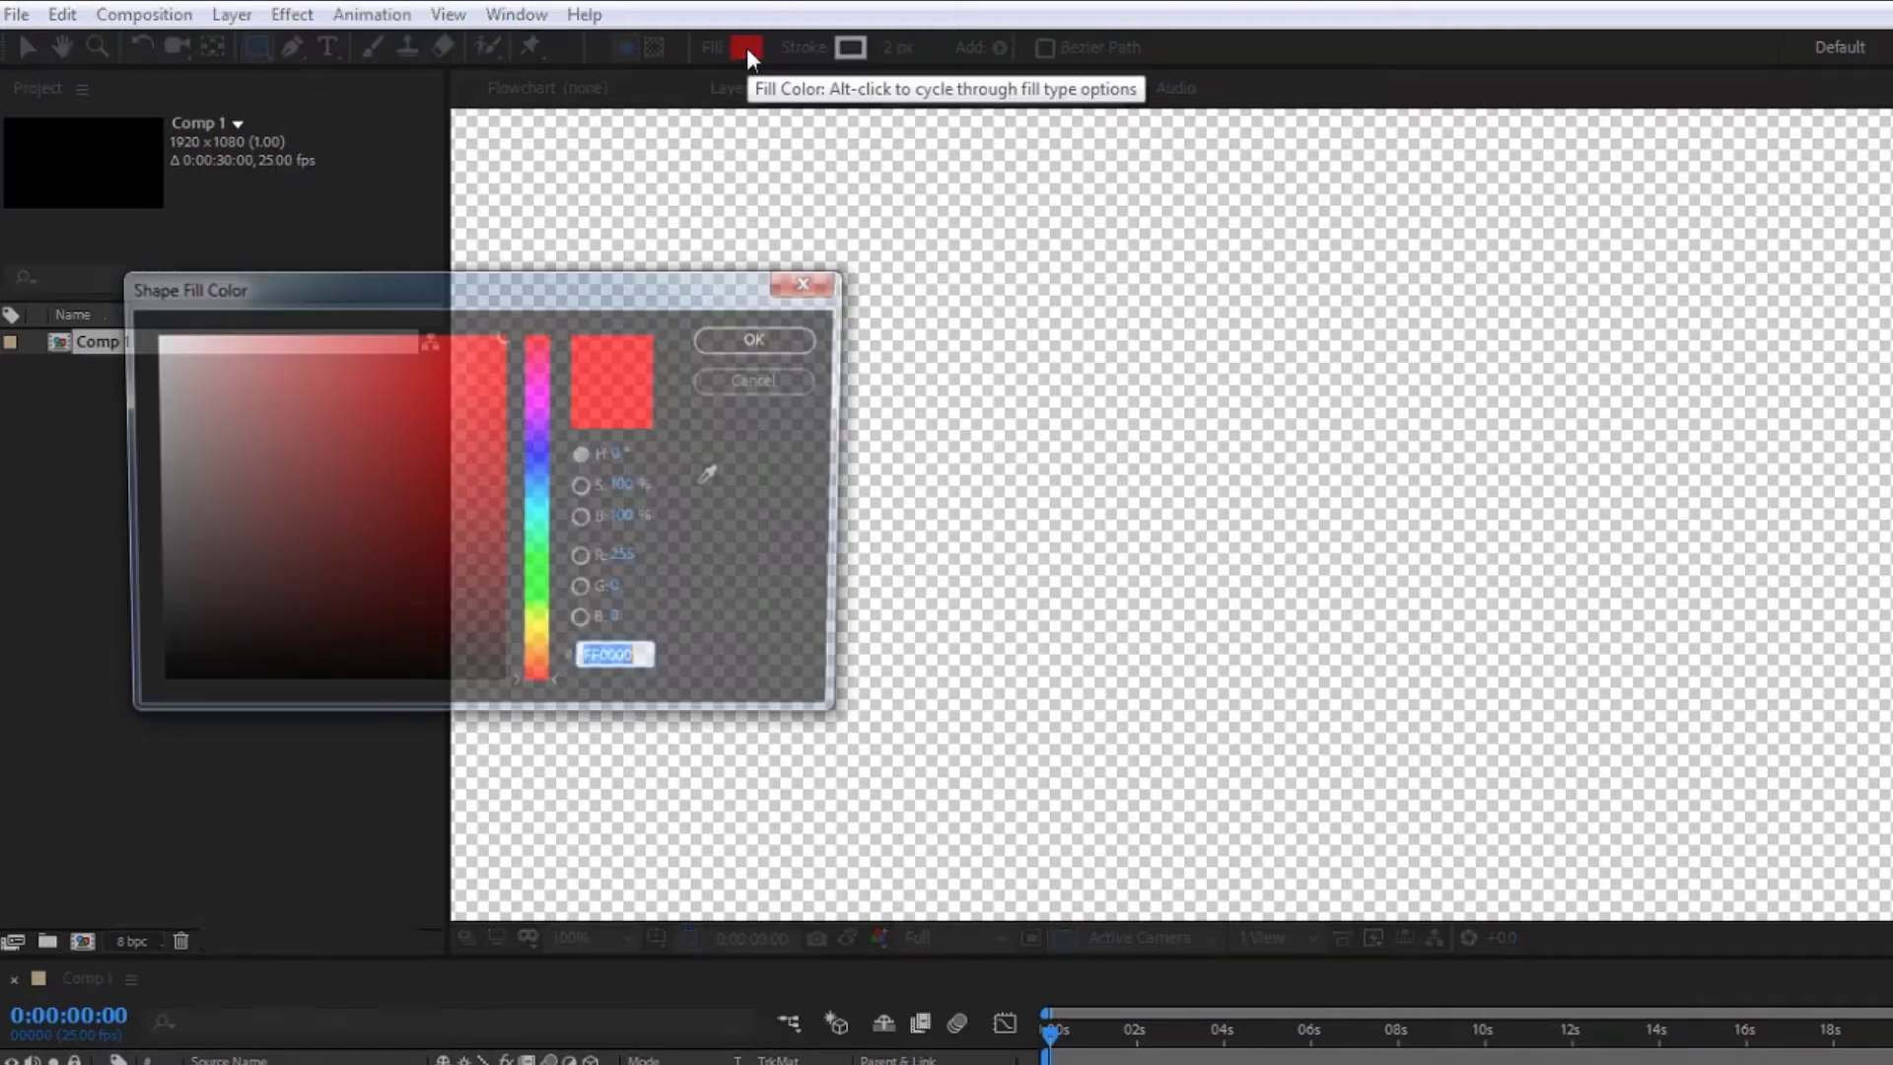
click(540, 648)
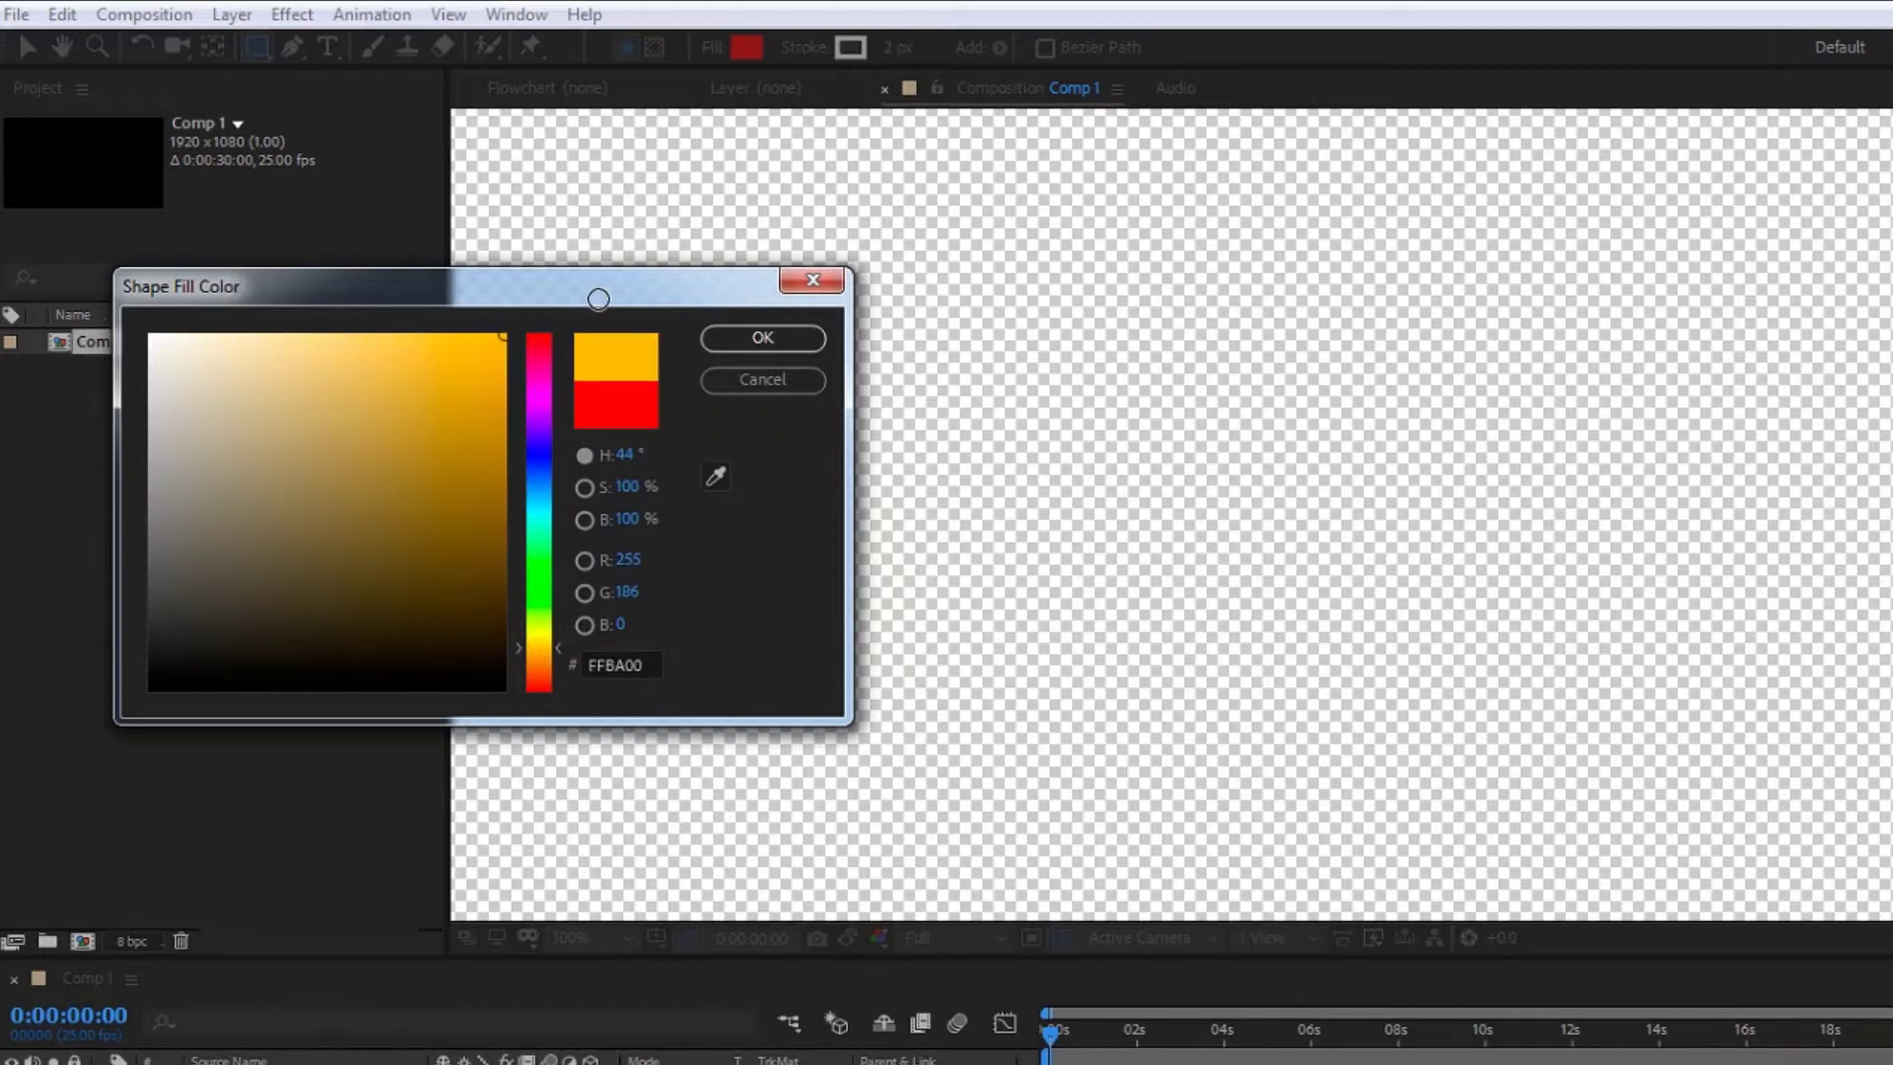
click(762, 338)
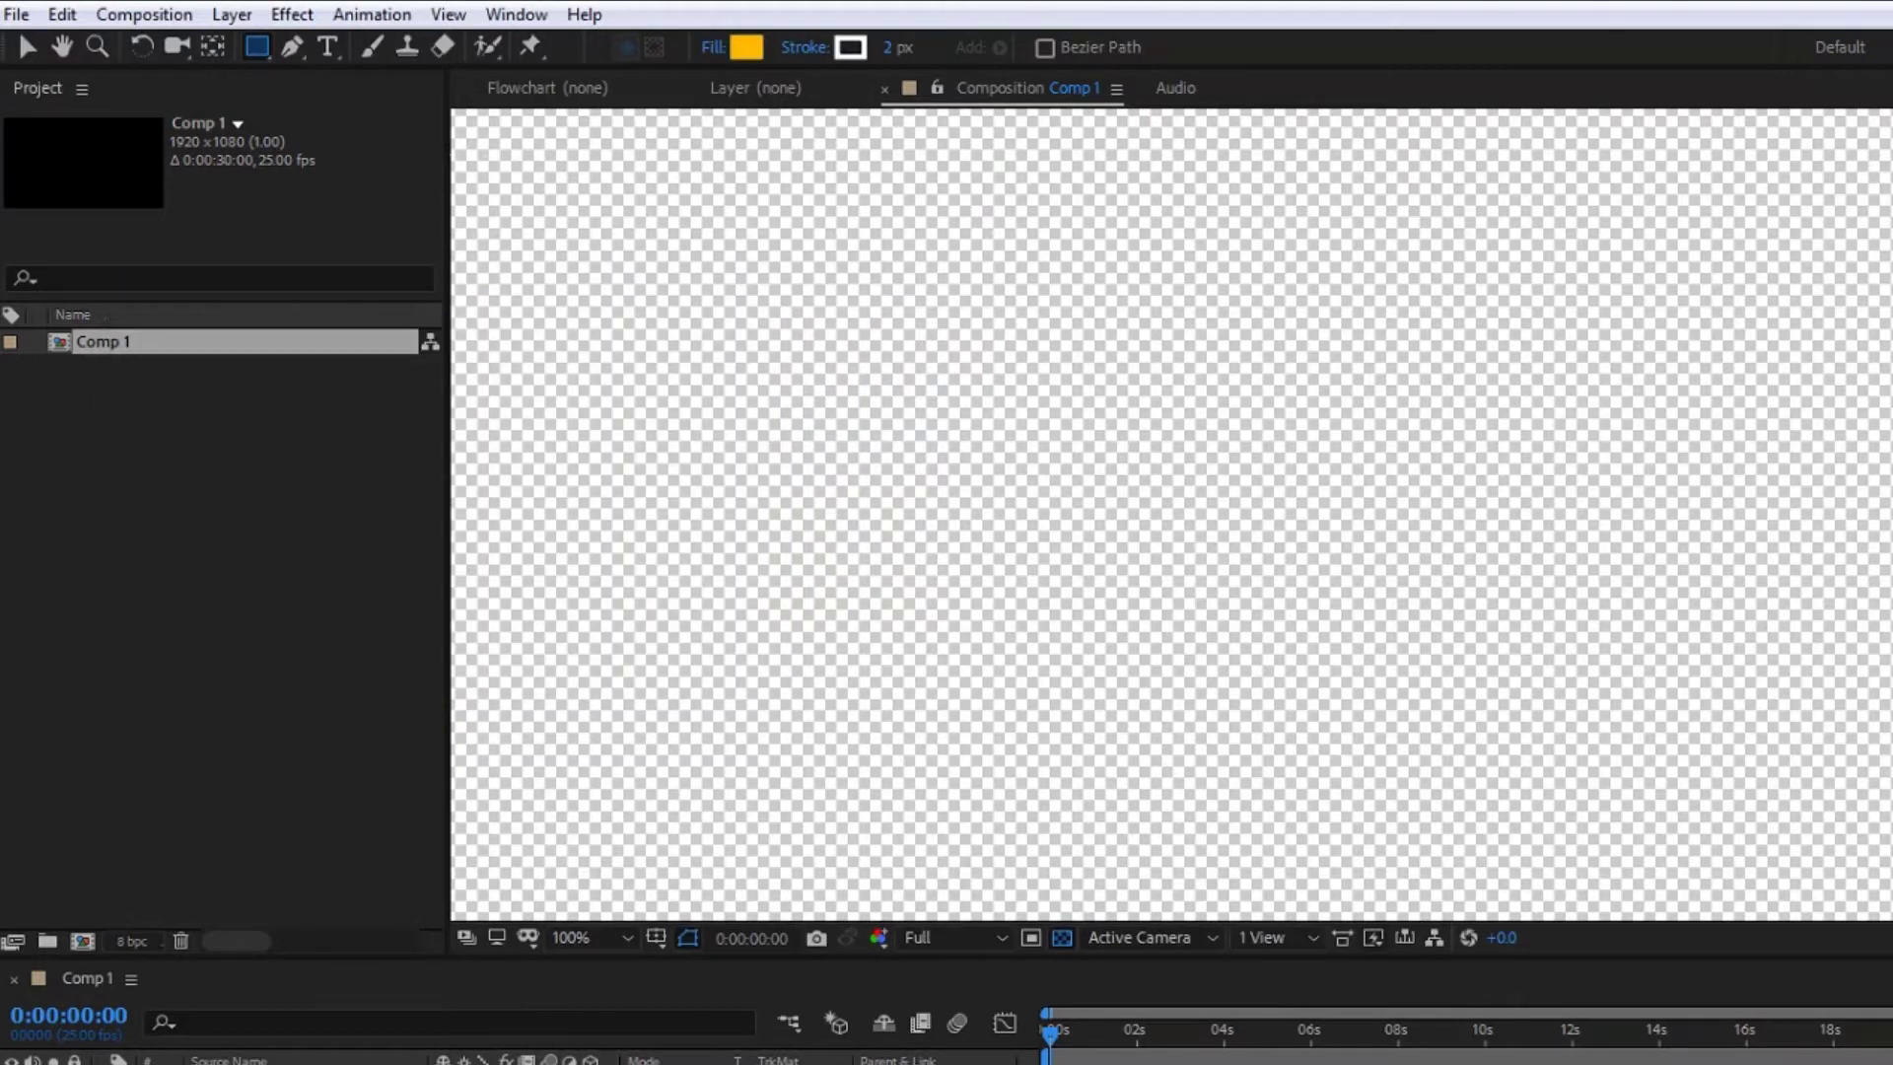
Set the shape stroke colour to black with a stroke width of 6.
click(867, 43)
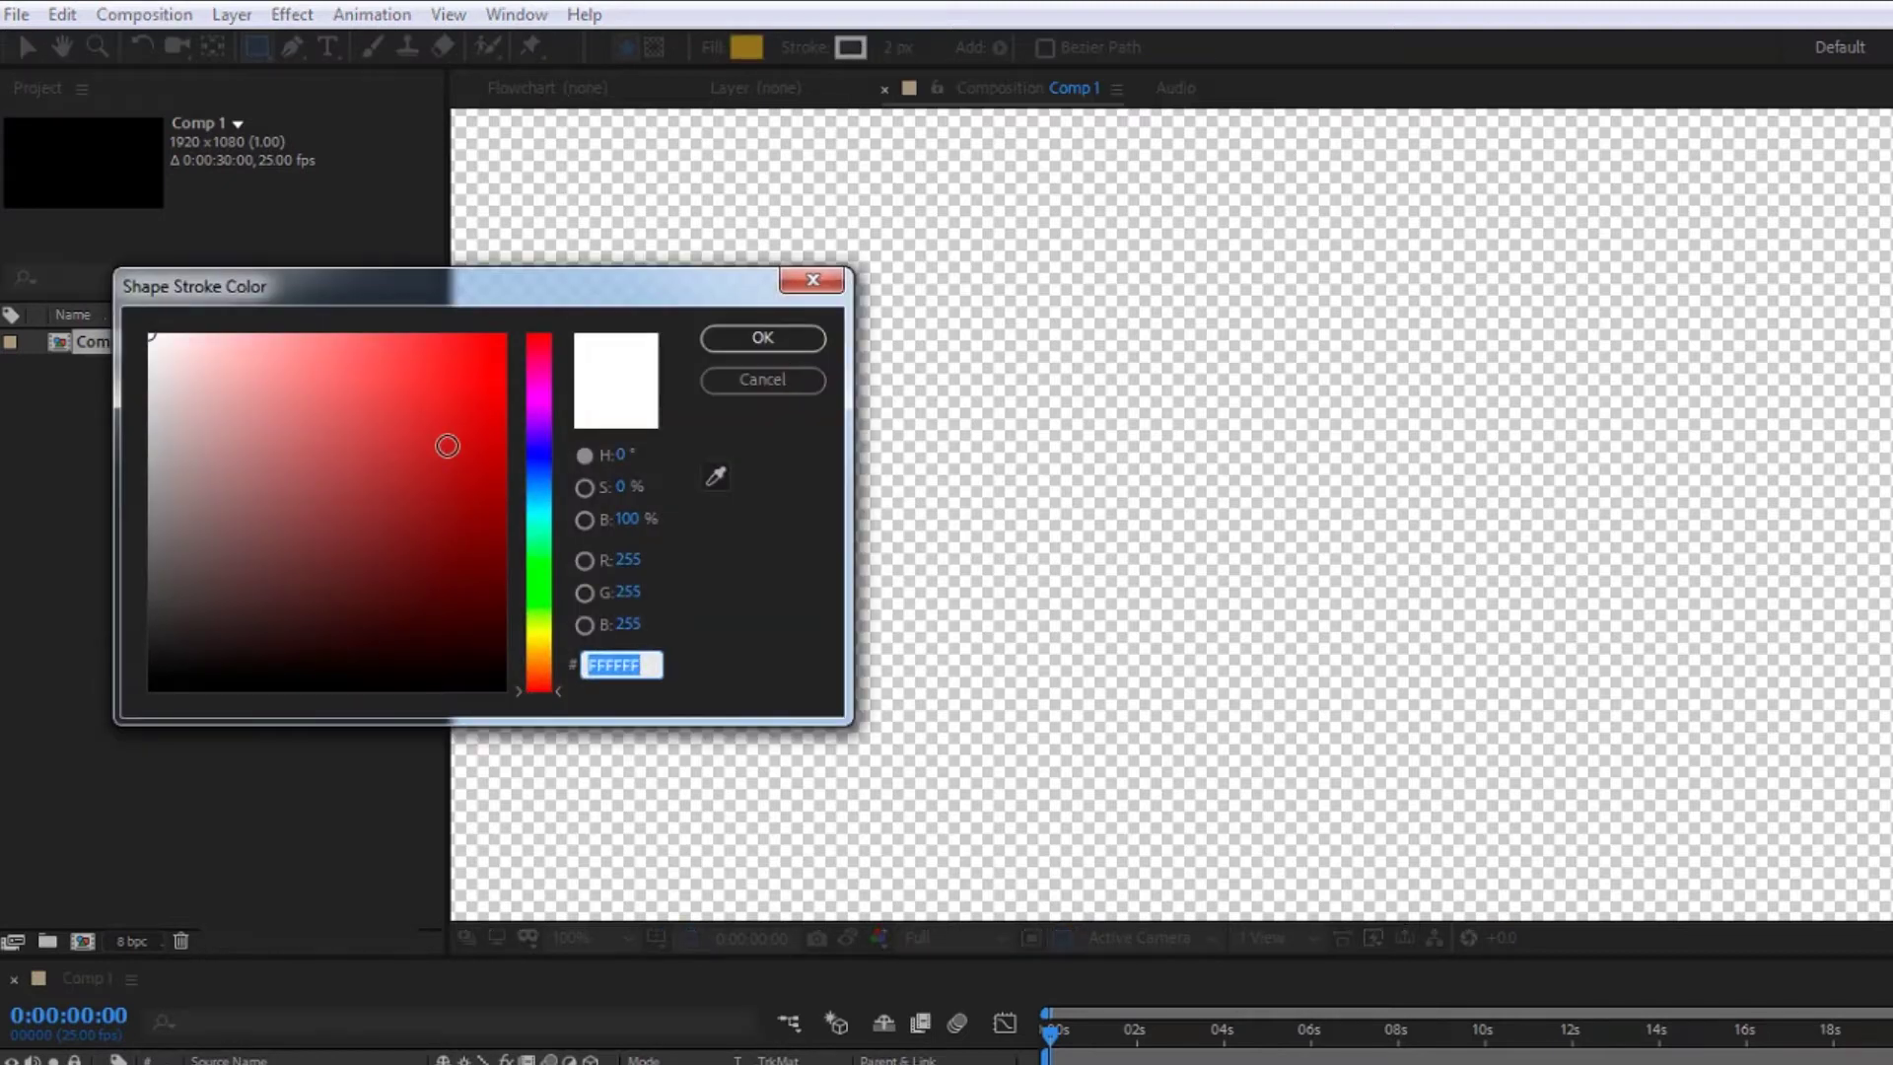
click(477, 690)
click(774, 337)
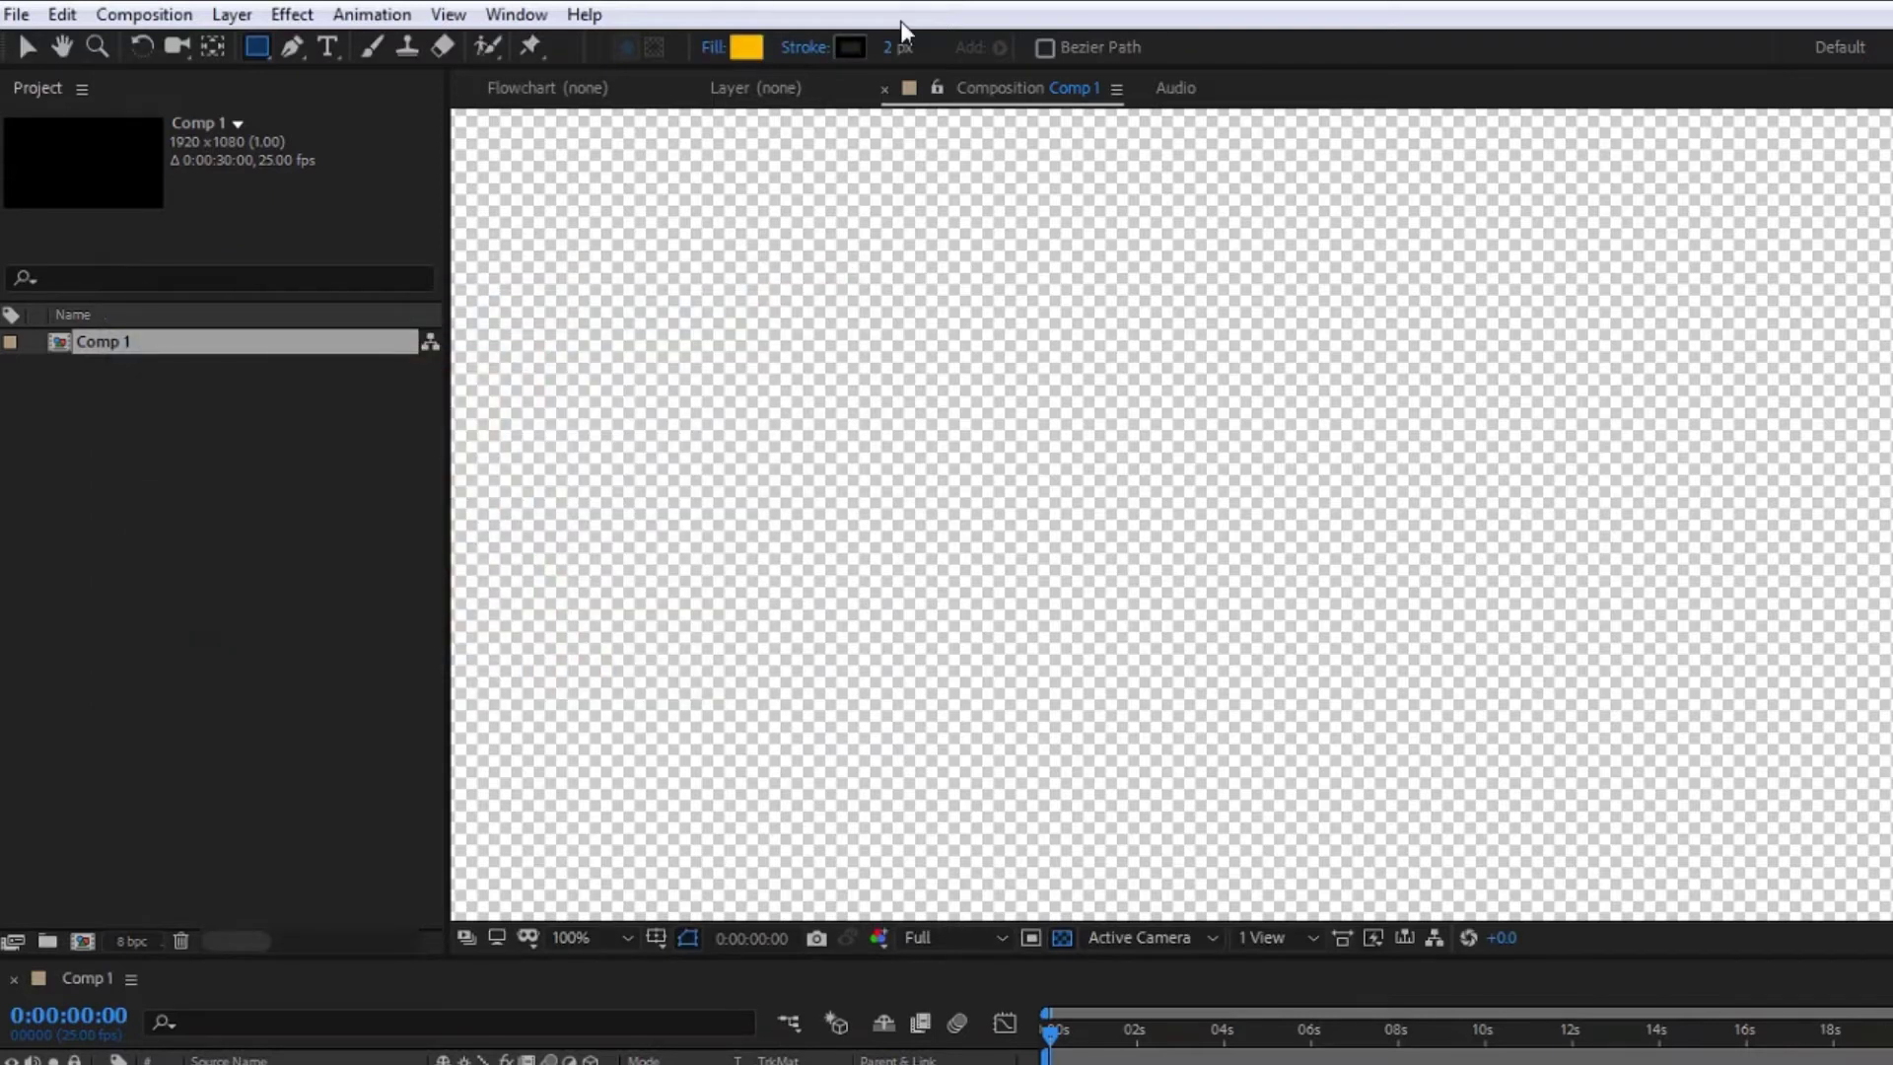
click(892, 50)
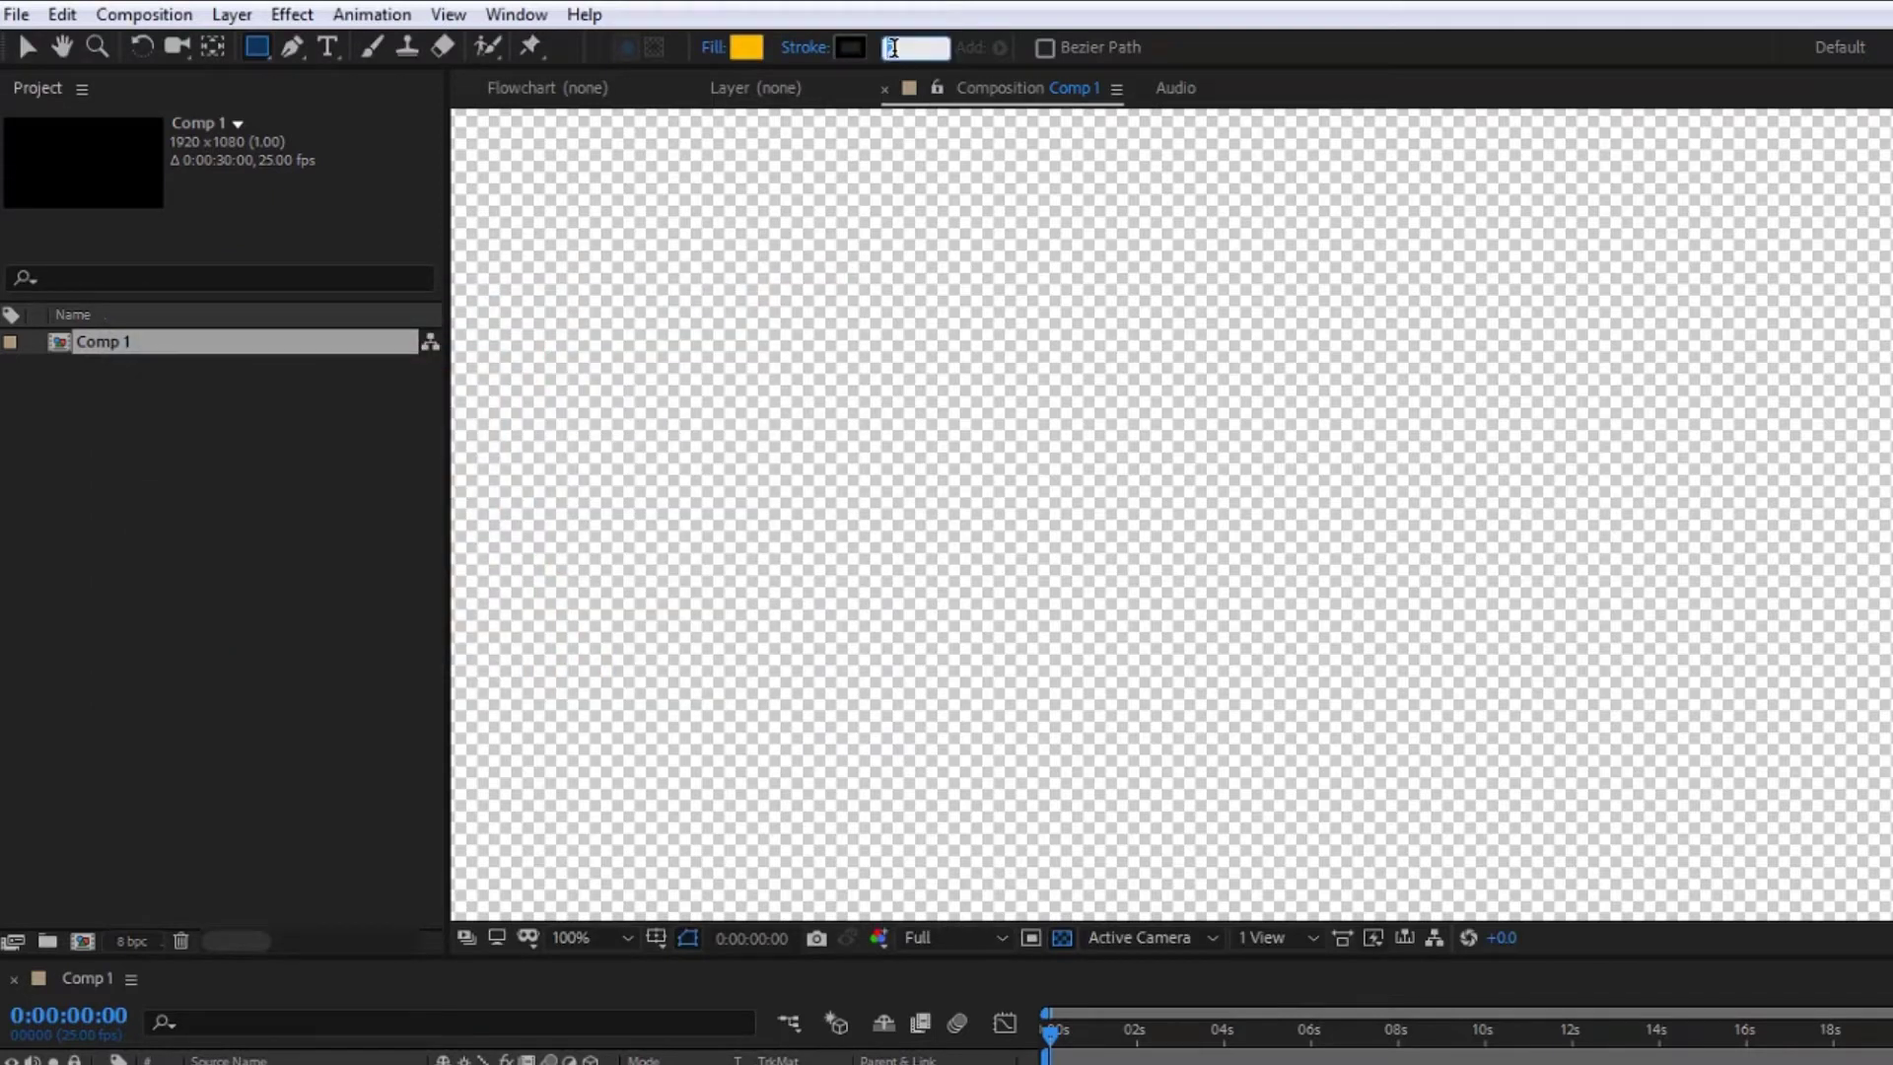
text(6)
key(Return)
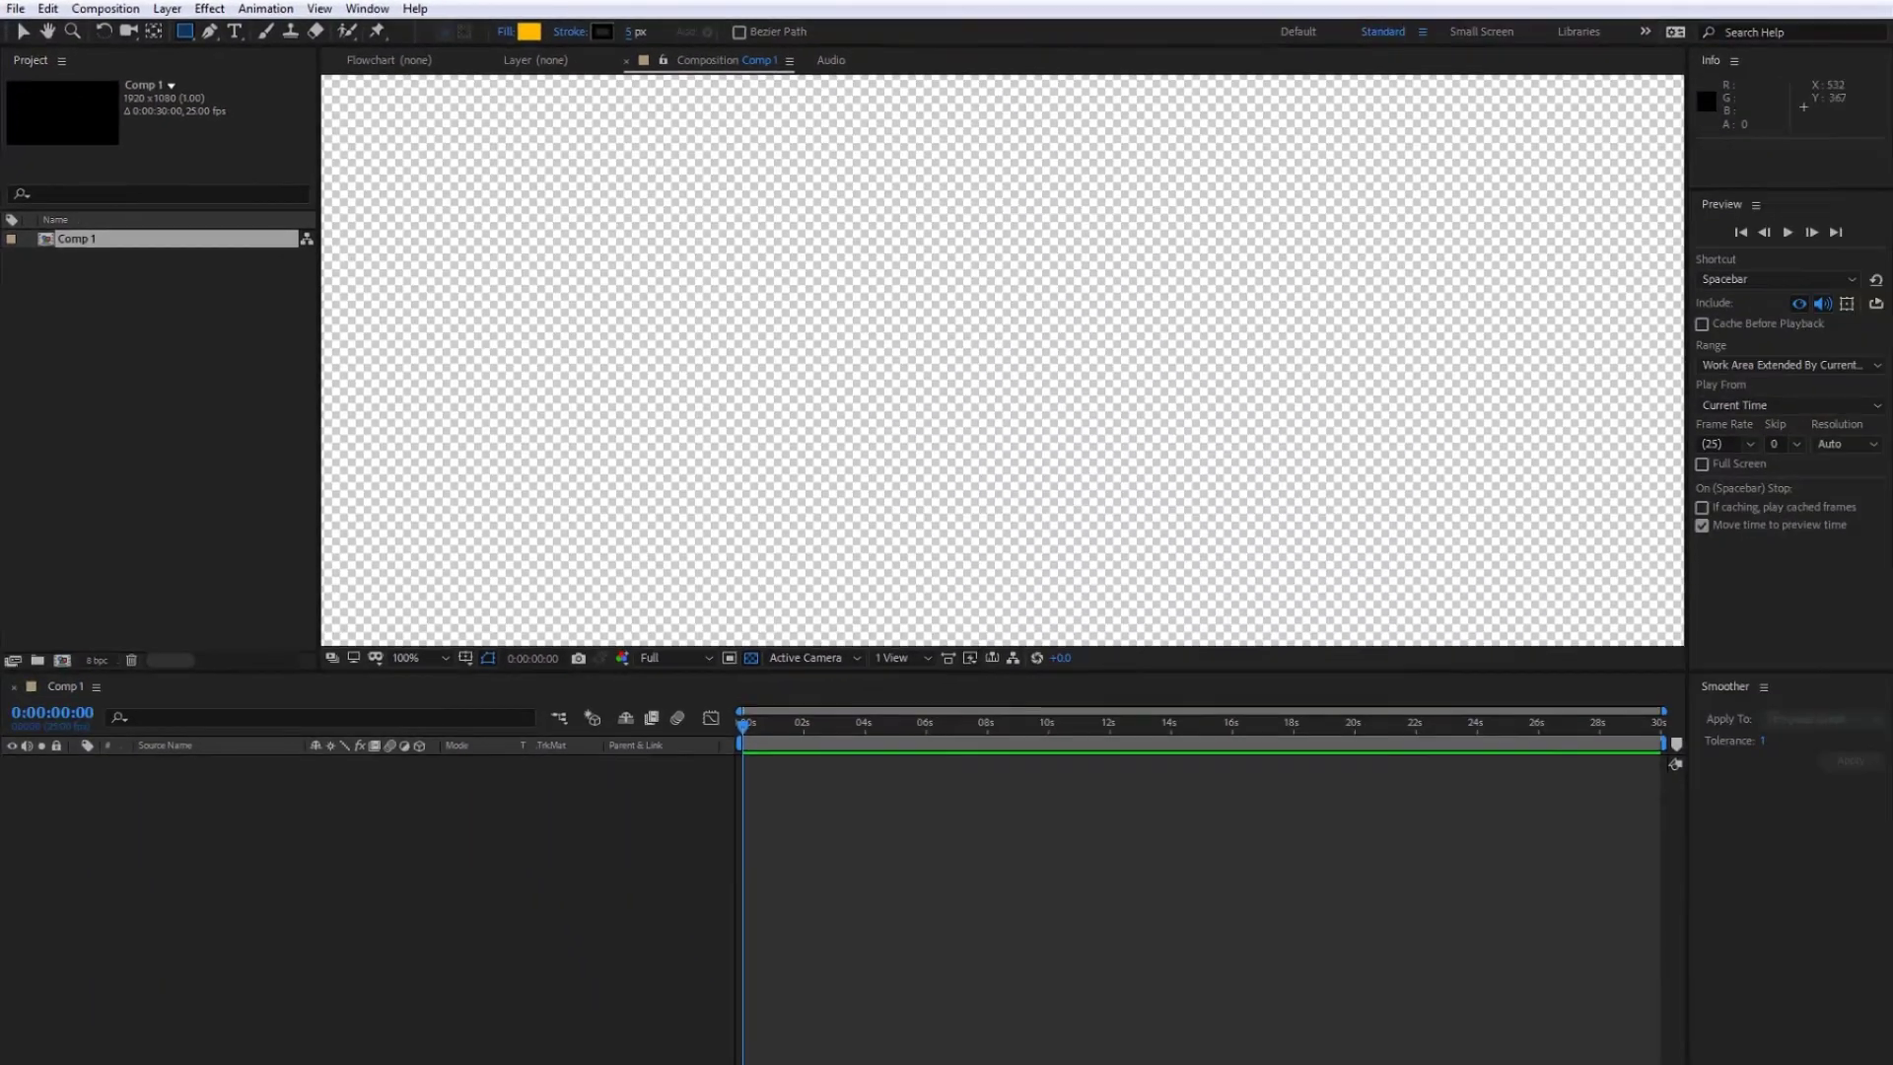
Draw a rectangle in the comp and extend its layer to near the comp's end.
mouse_move(621, 224)
mouse_down()
mouse_move(977, 393)
mouse_move(1348, 457)
mouse_up()
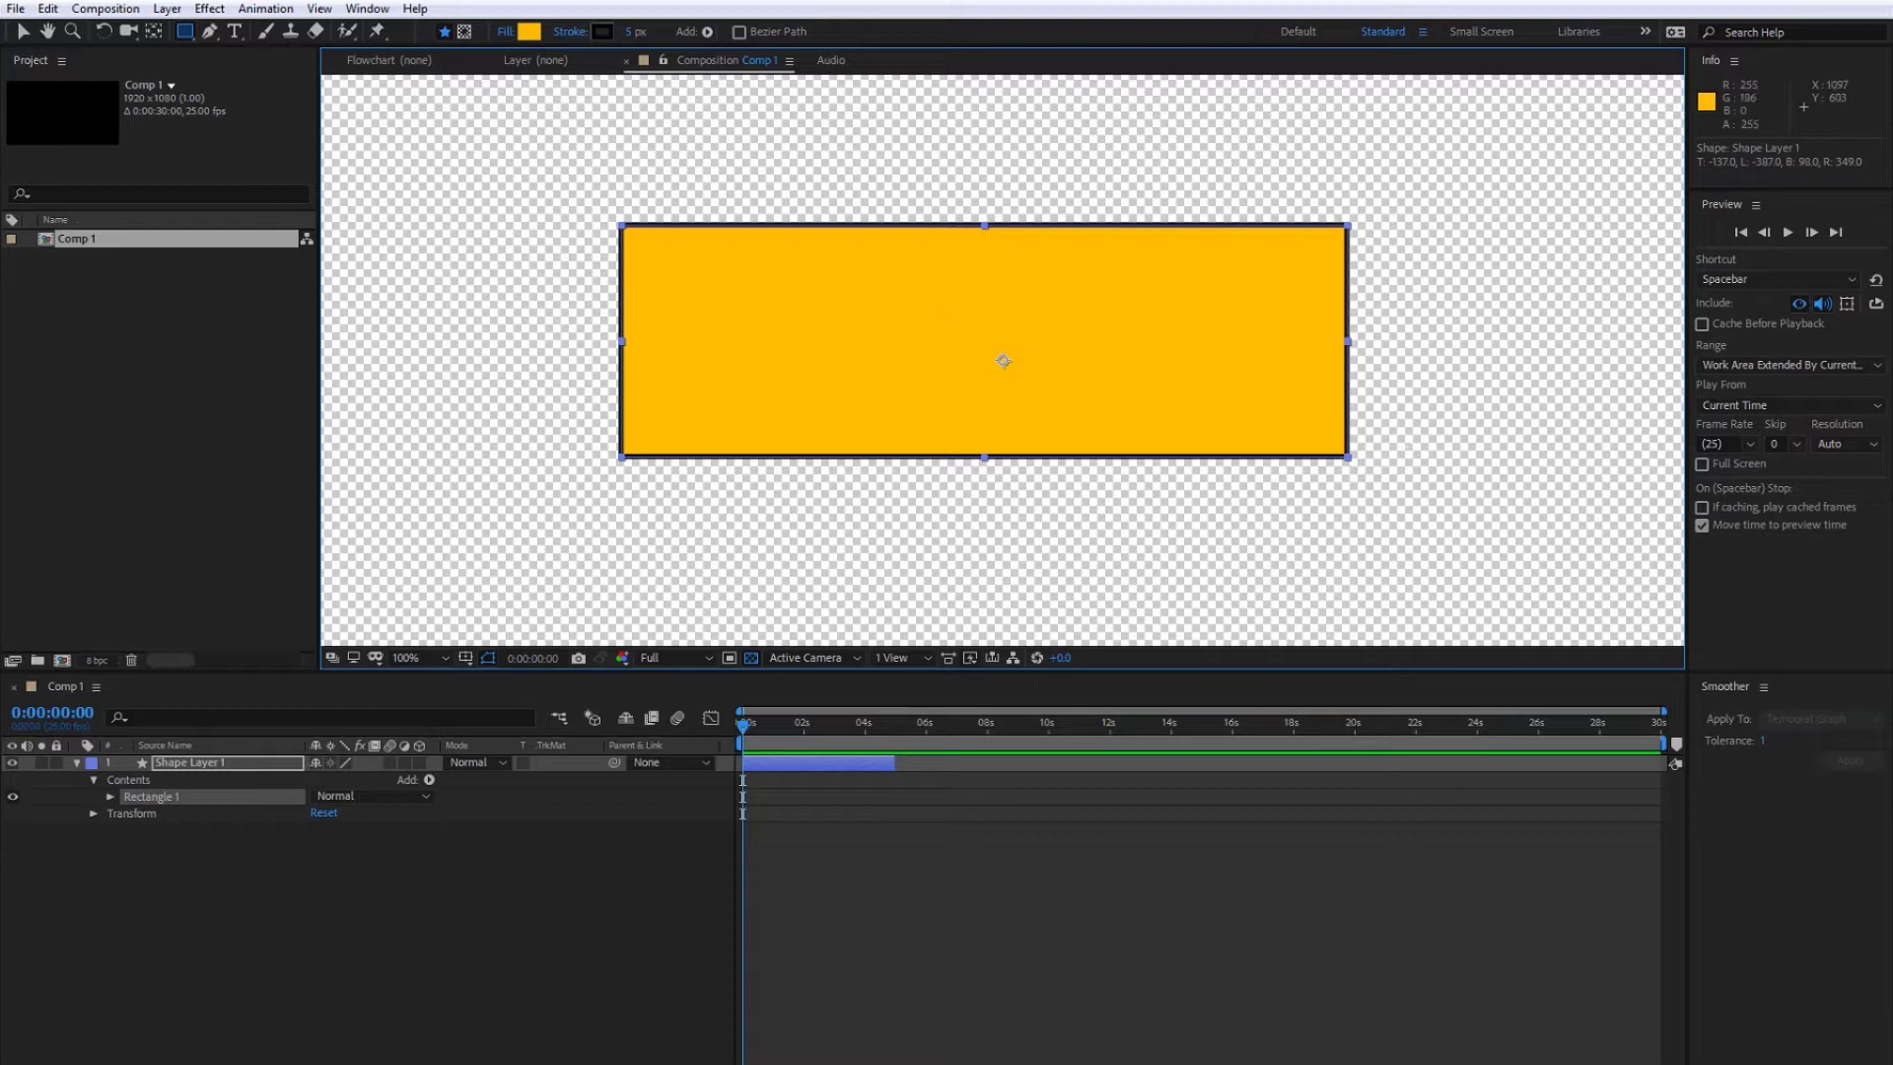
drag(898, 762, 1629, 746)
key(space)
key(space)
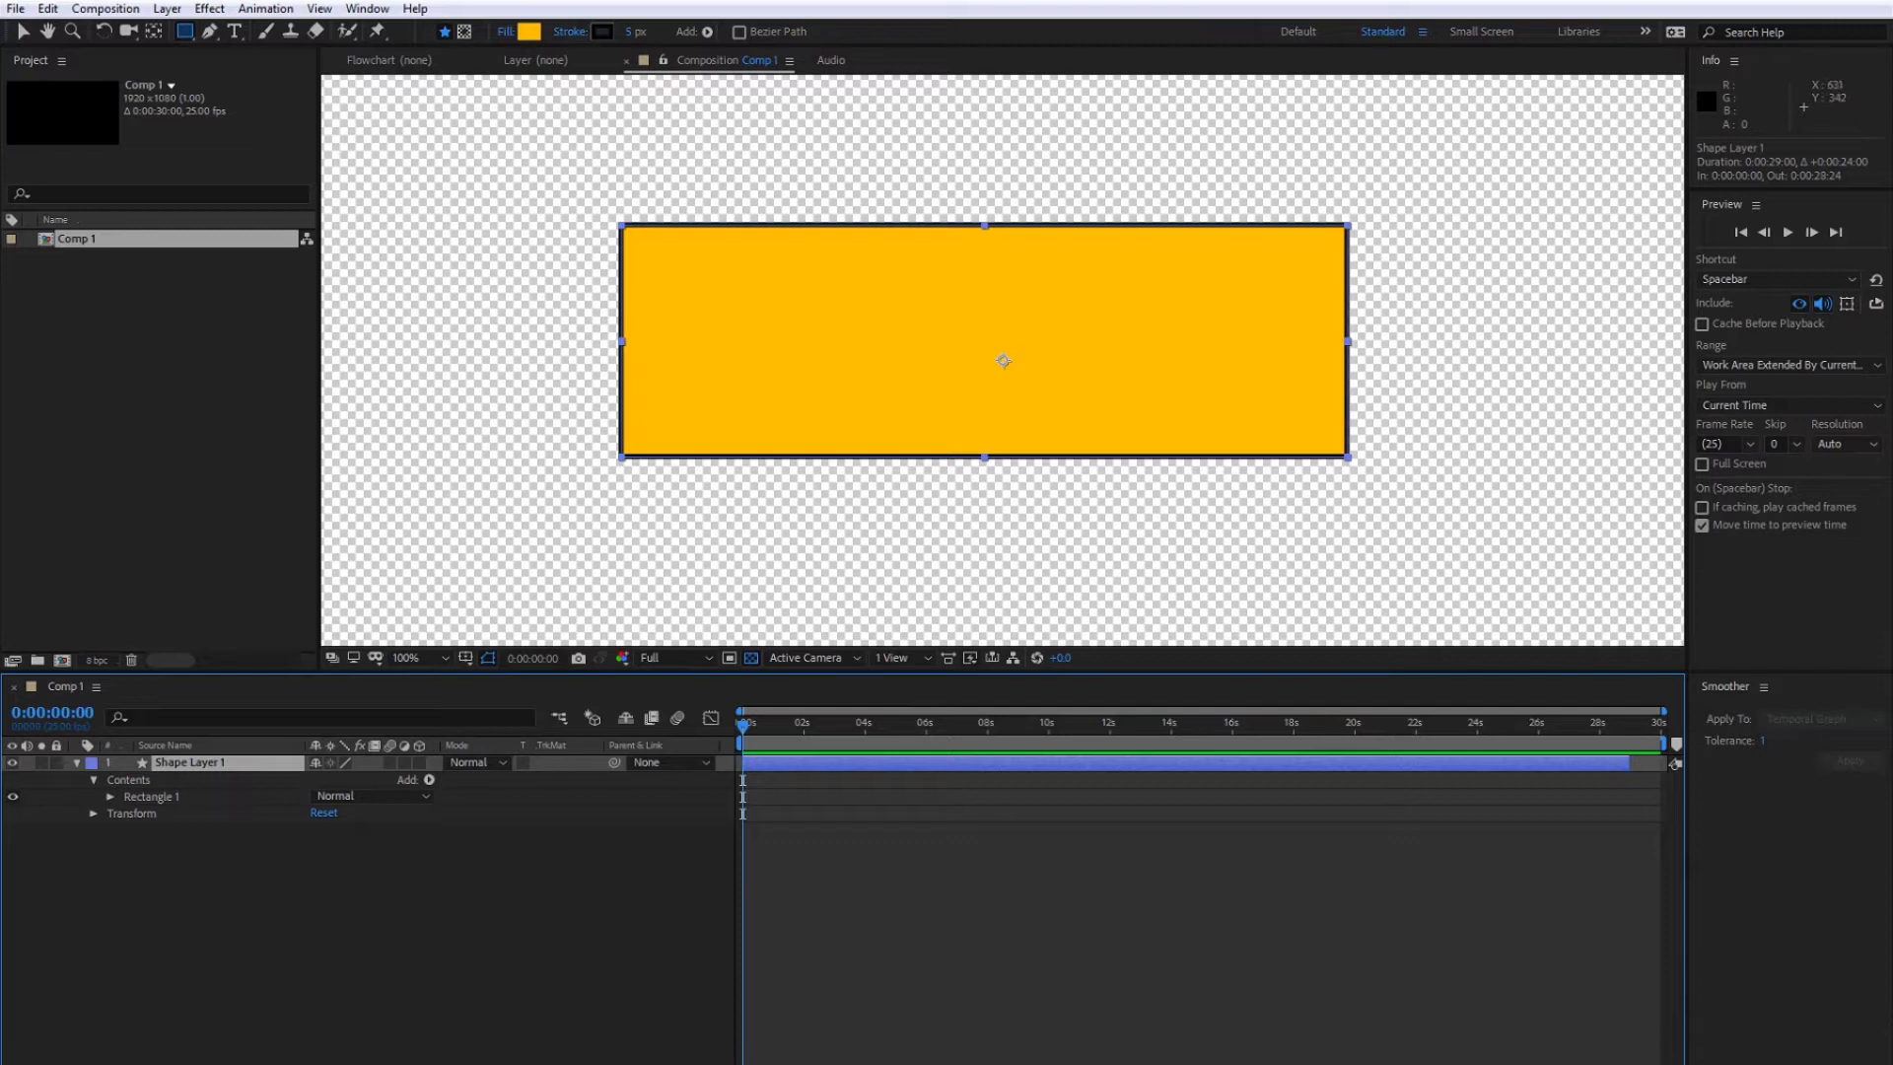
Keep the orange fill and set the rectangle's outline colour to red FF0000.
click(528, 32)
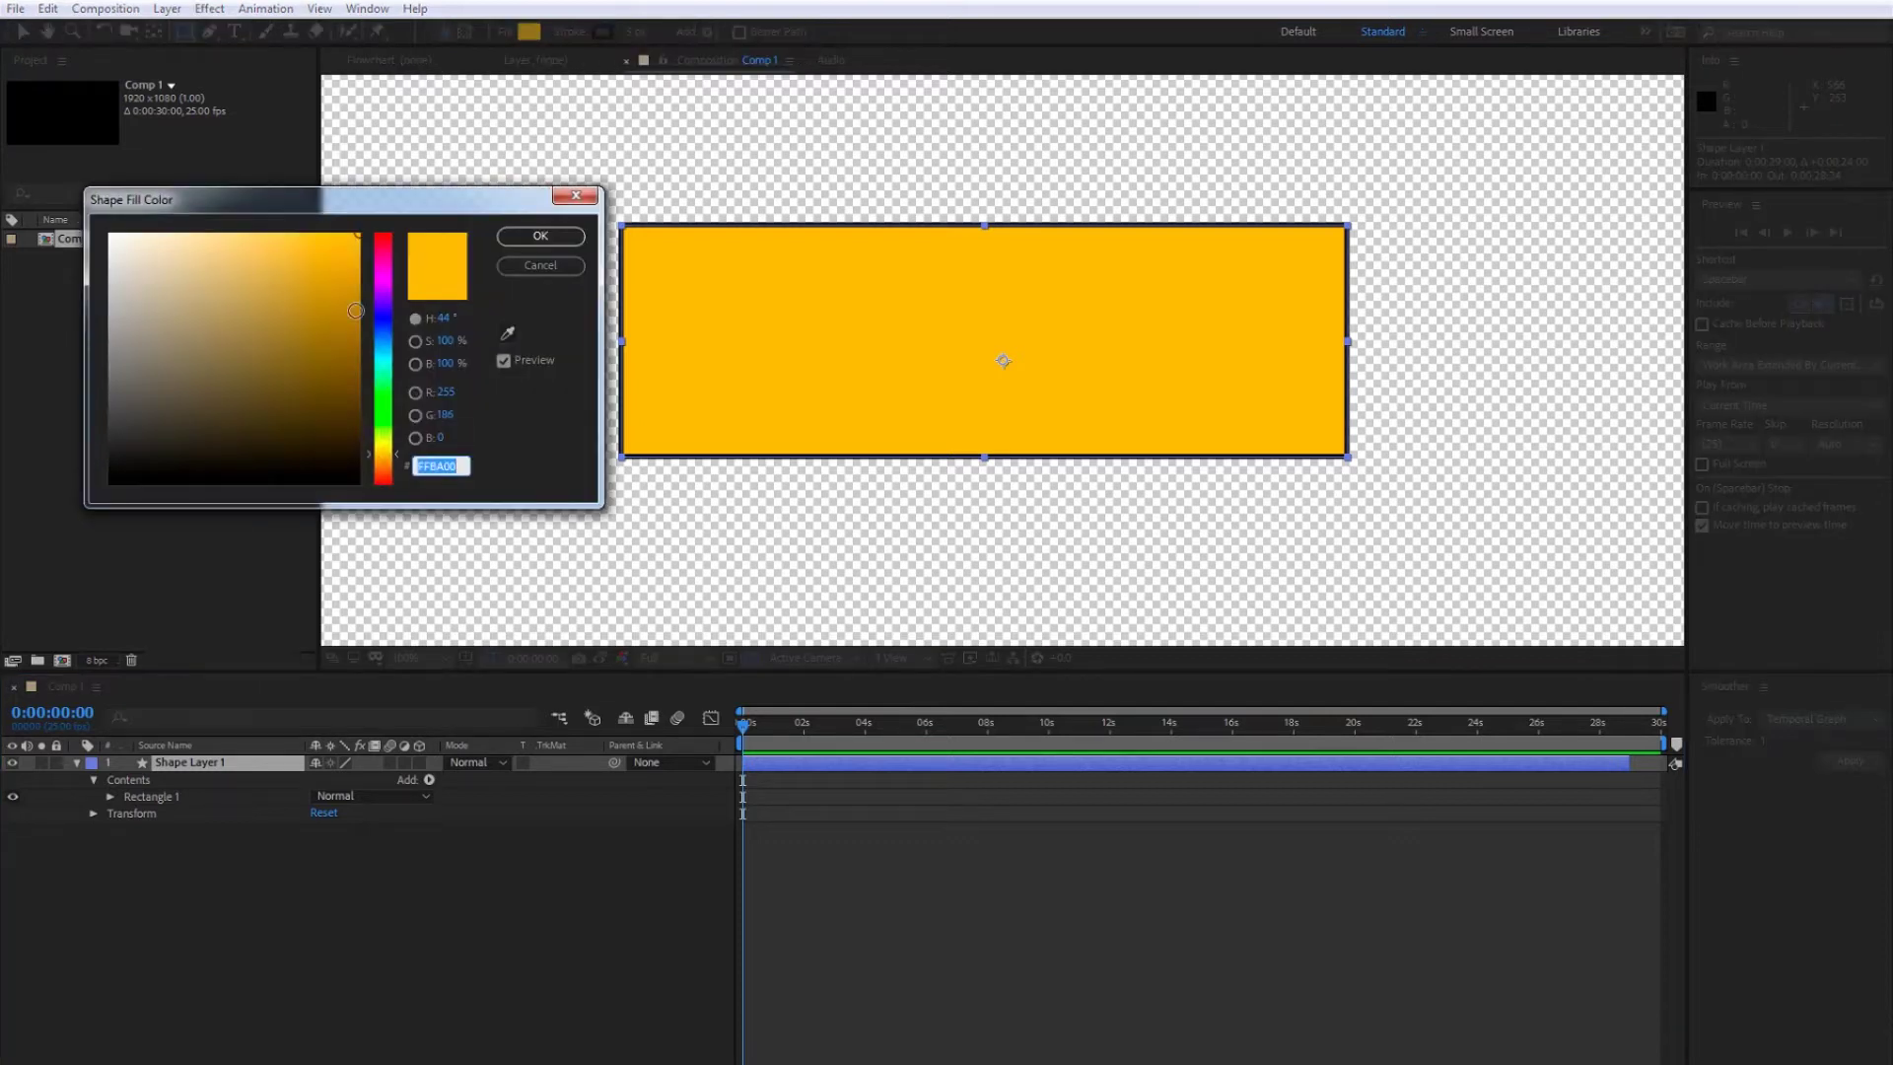
mouse_move(314, 354)
mouse_down()
mouse_move(214, 327)
mouse_move(227, 394)
mouse_up()
click(540, 265)
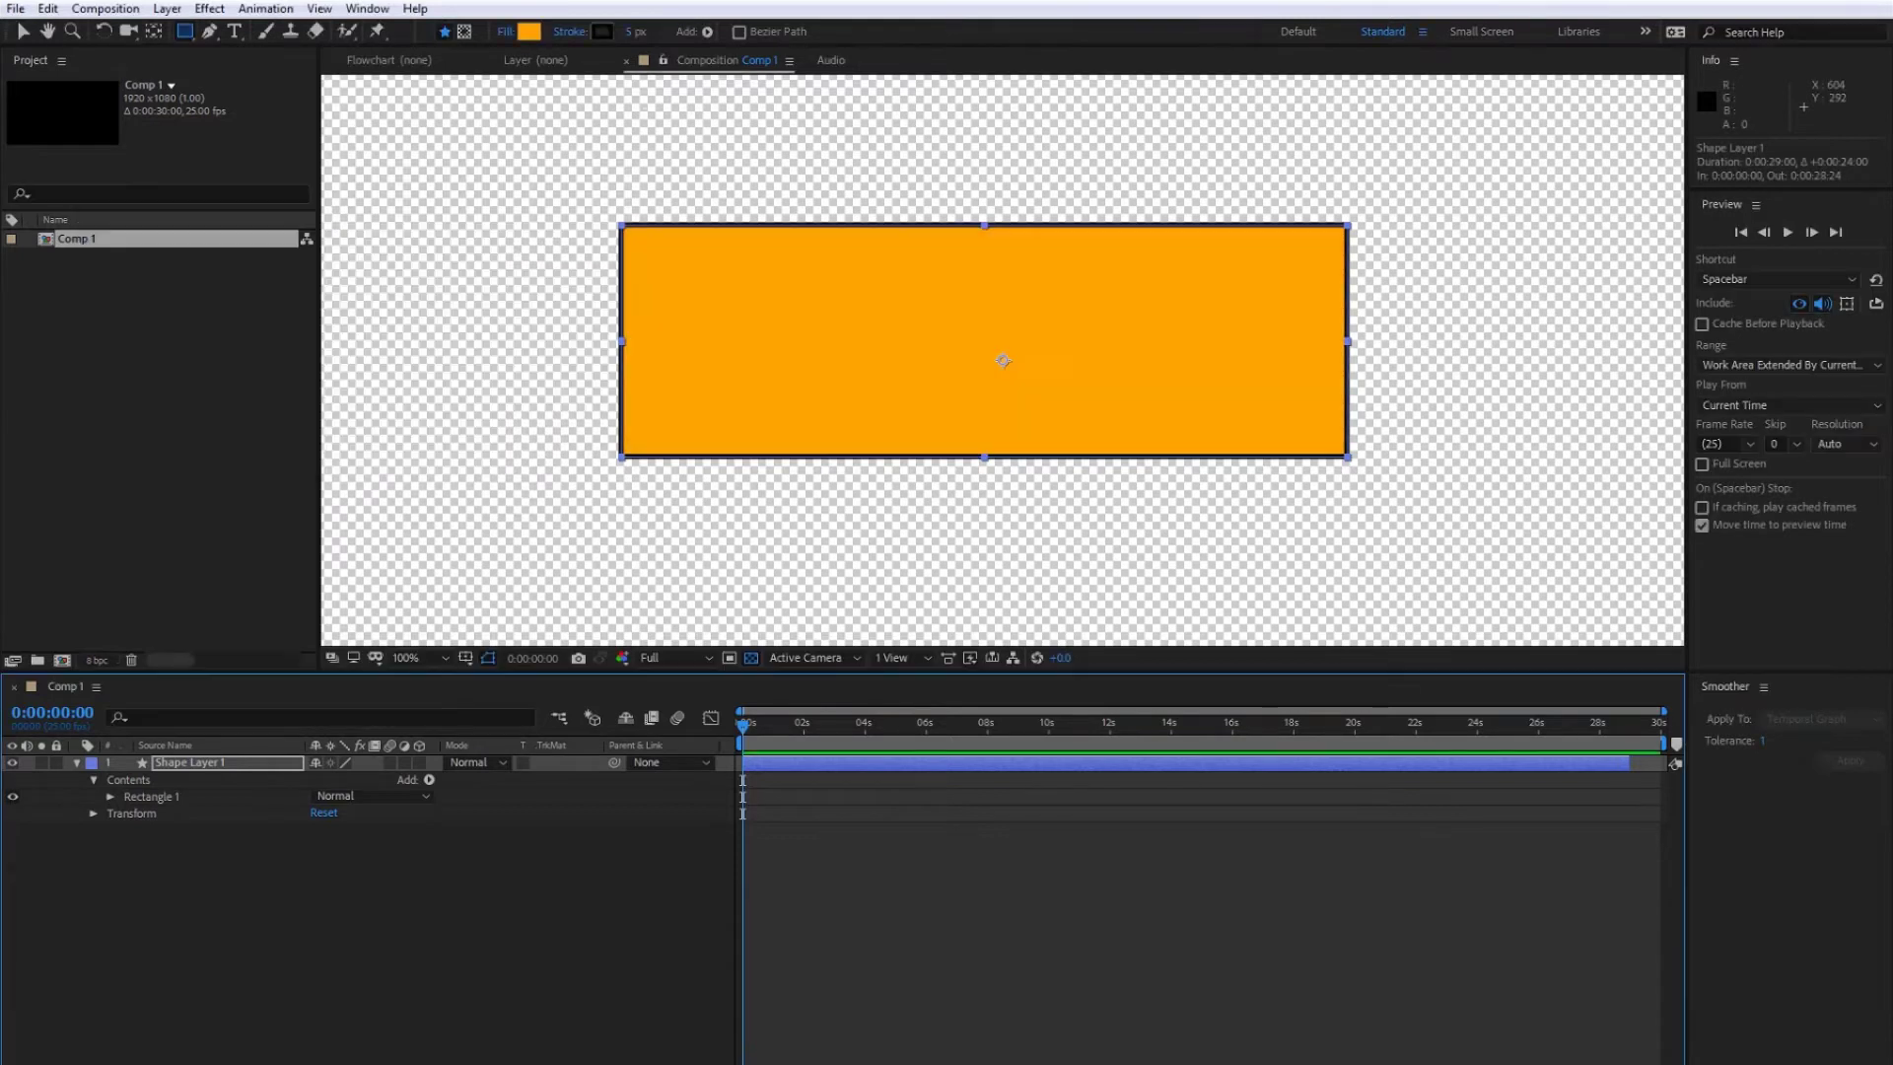
click(601, 32)
drag(253, 410, 394, 215)
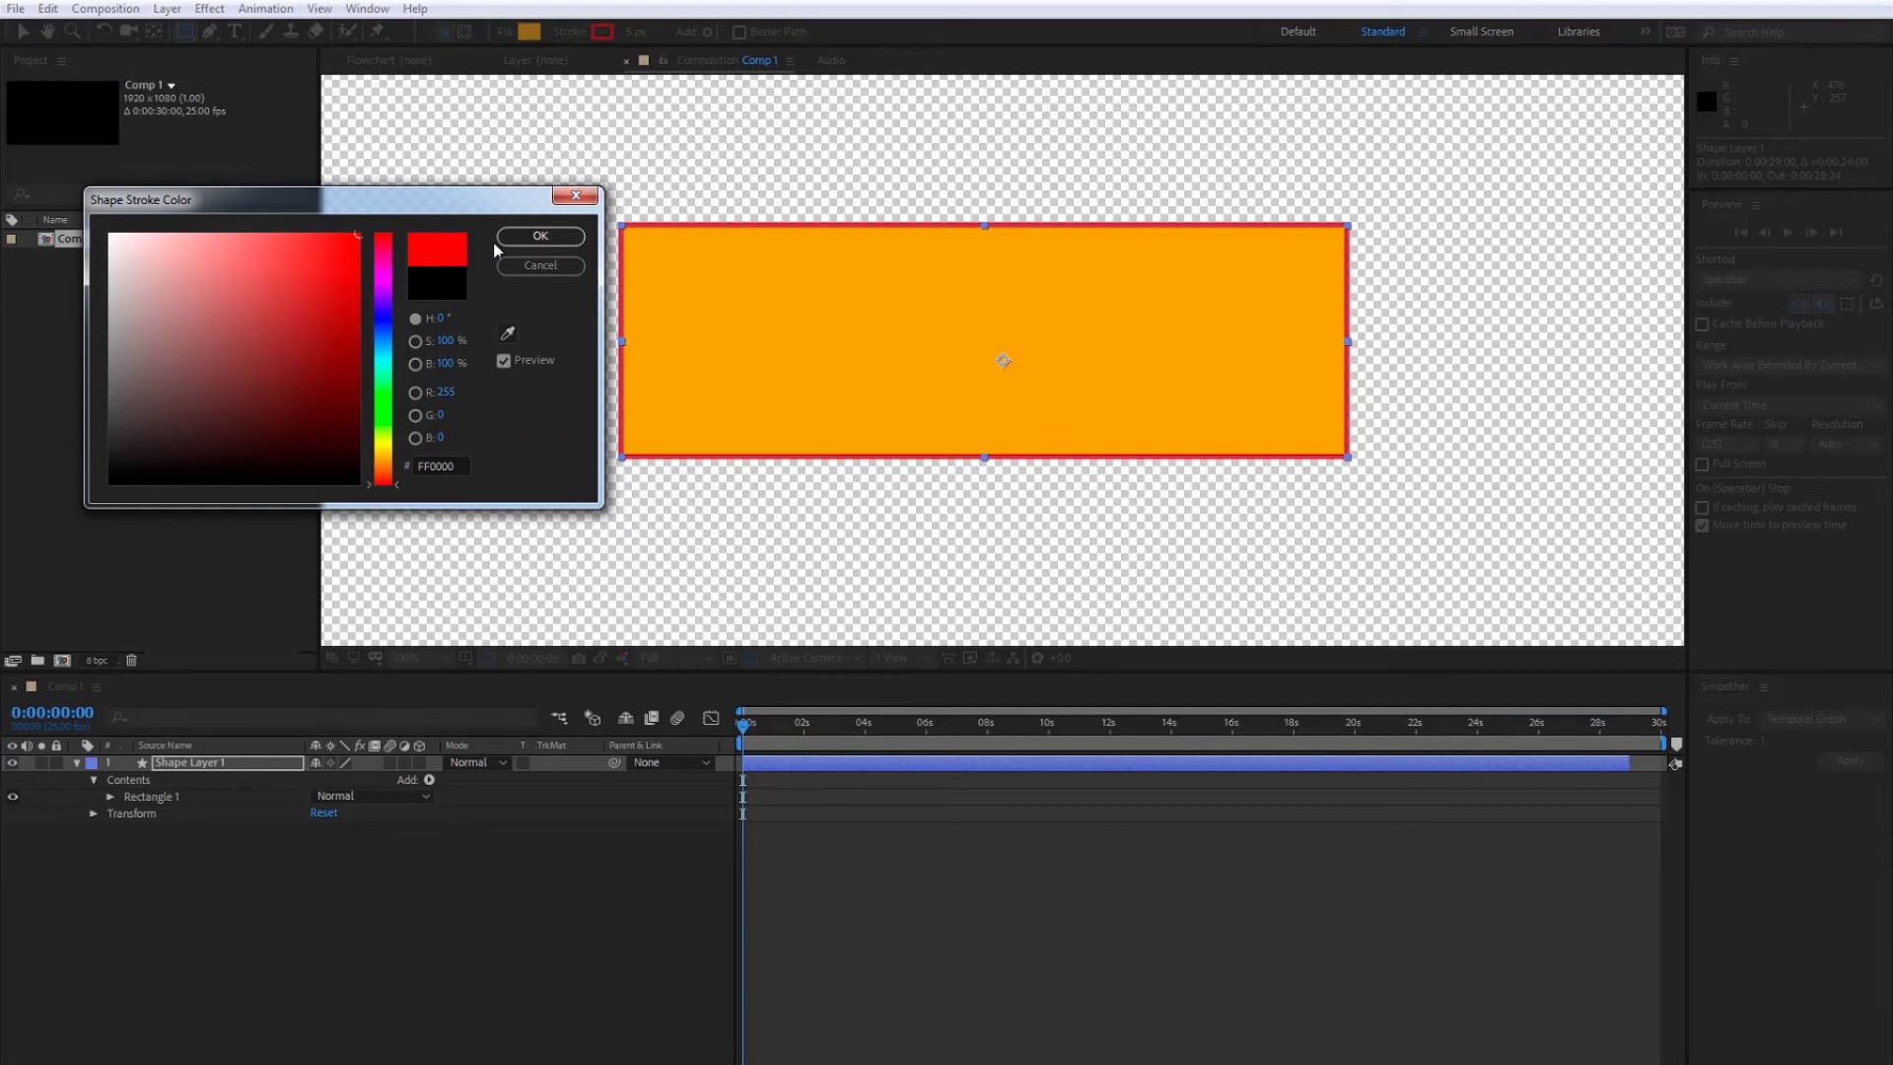
click(541, 236)
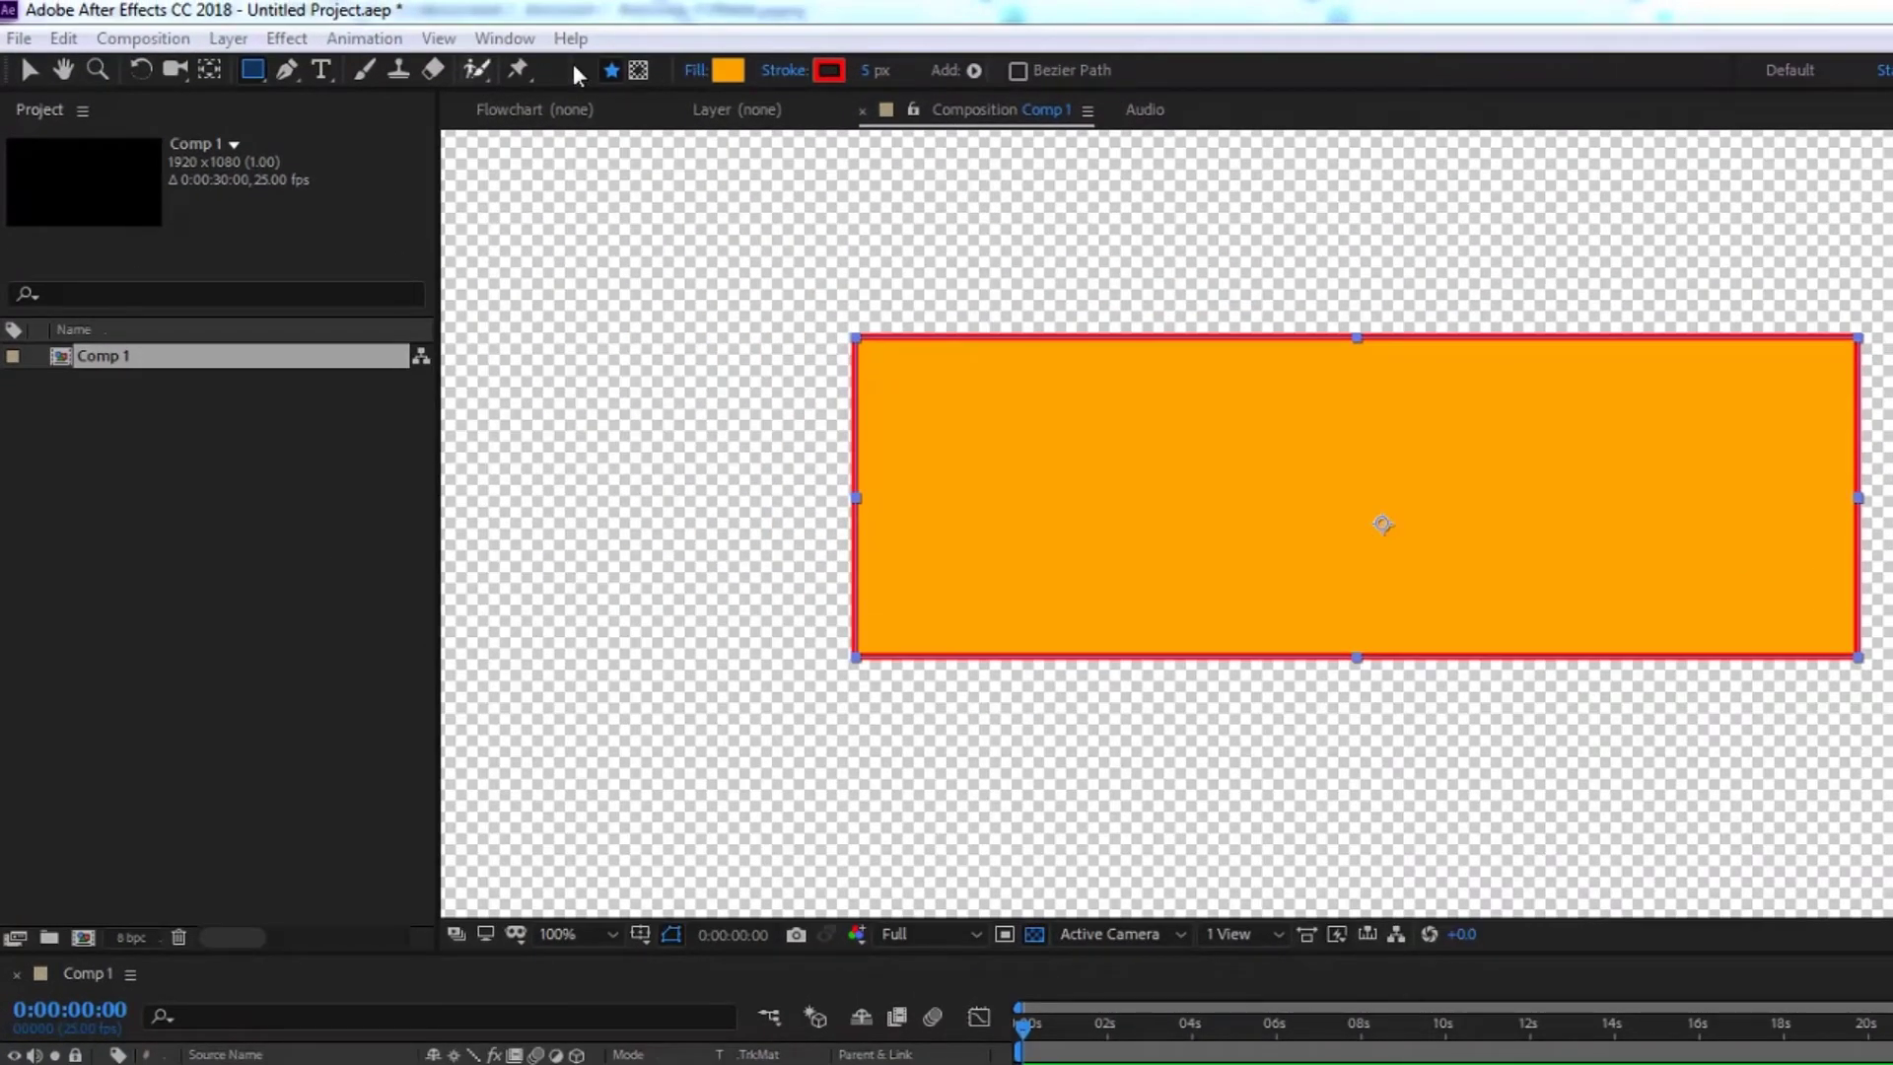
Switch the rectangle's fill type to Radial Gradient.
click(694, 69)
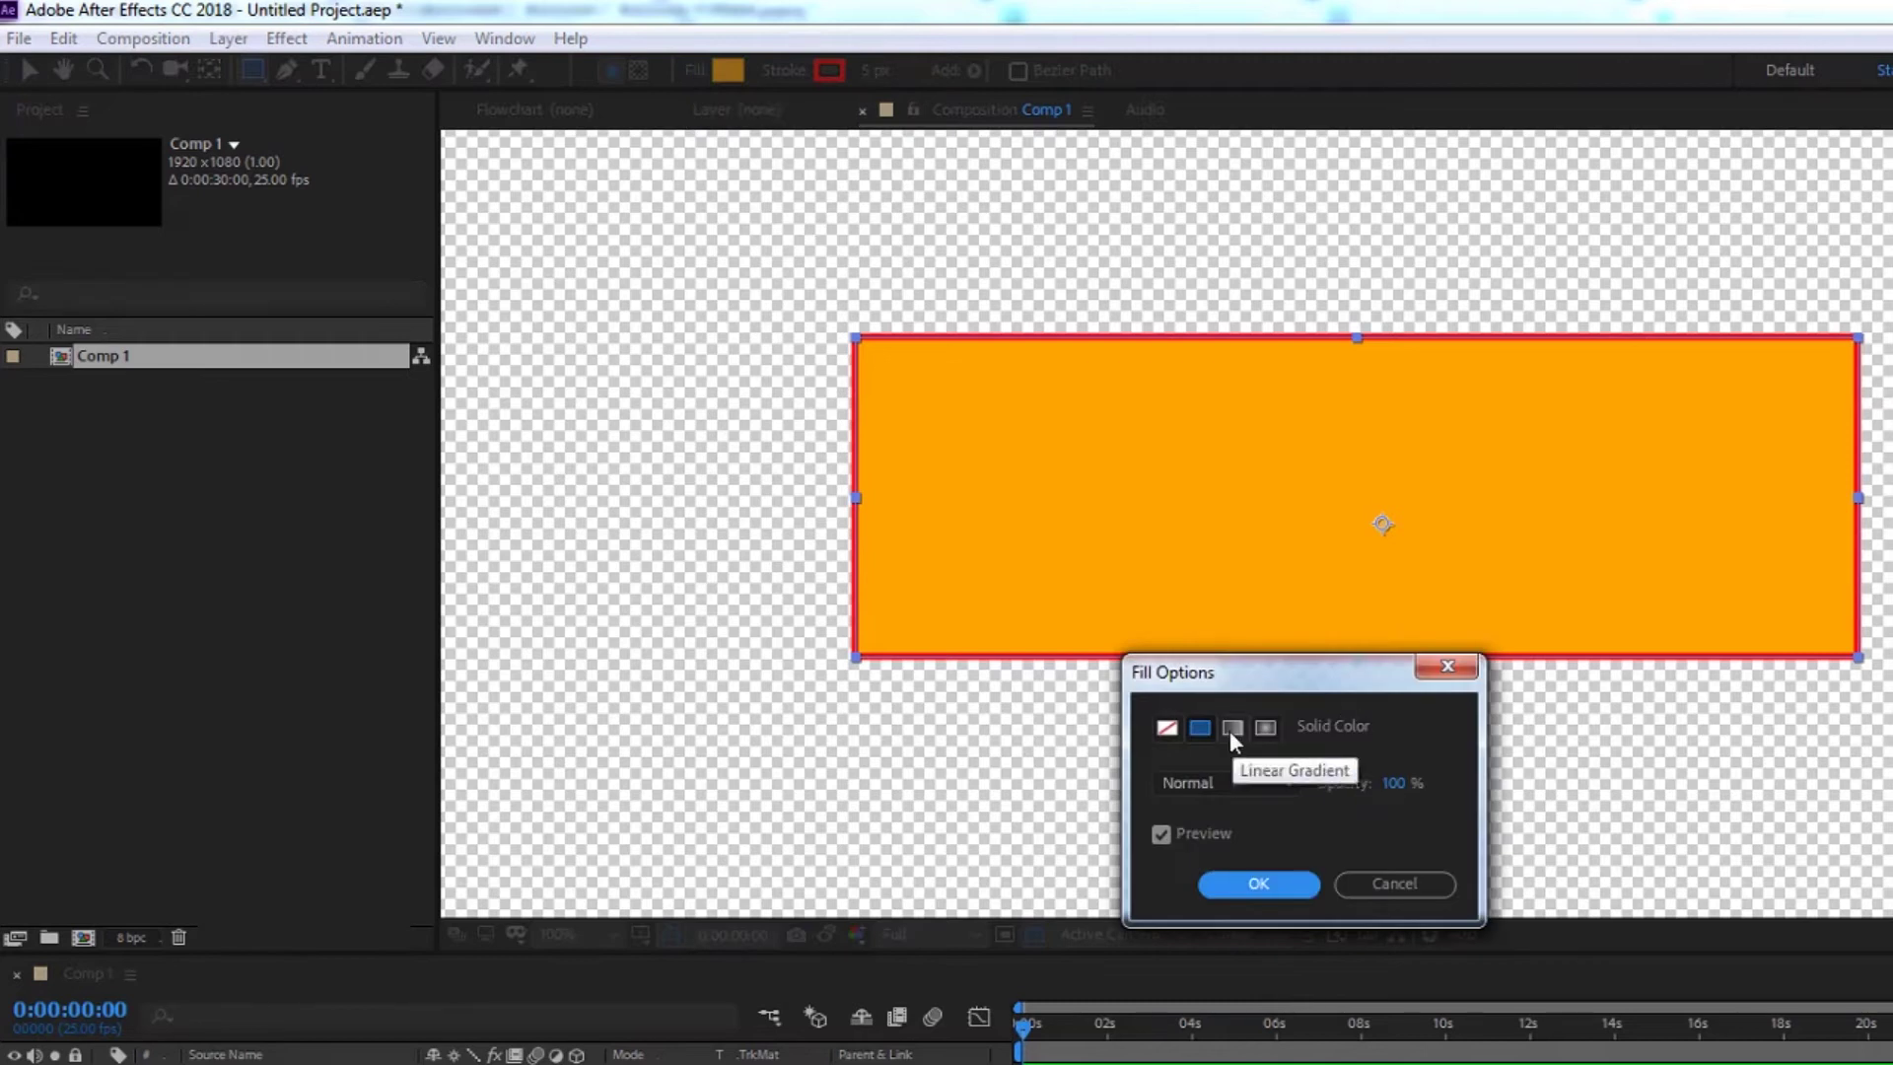
click(1231, 729)
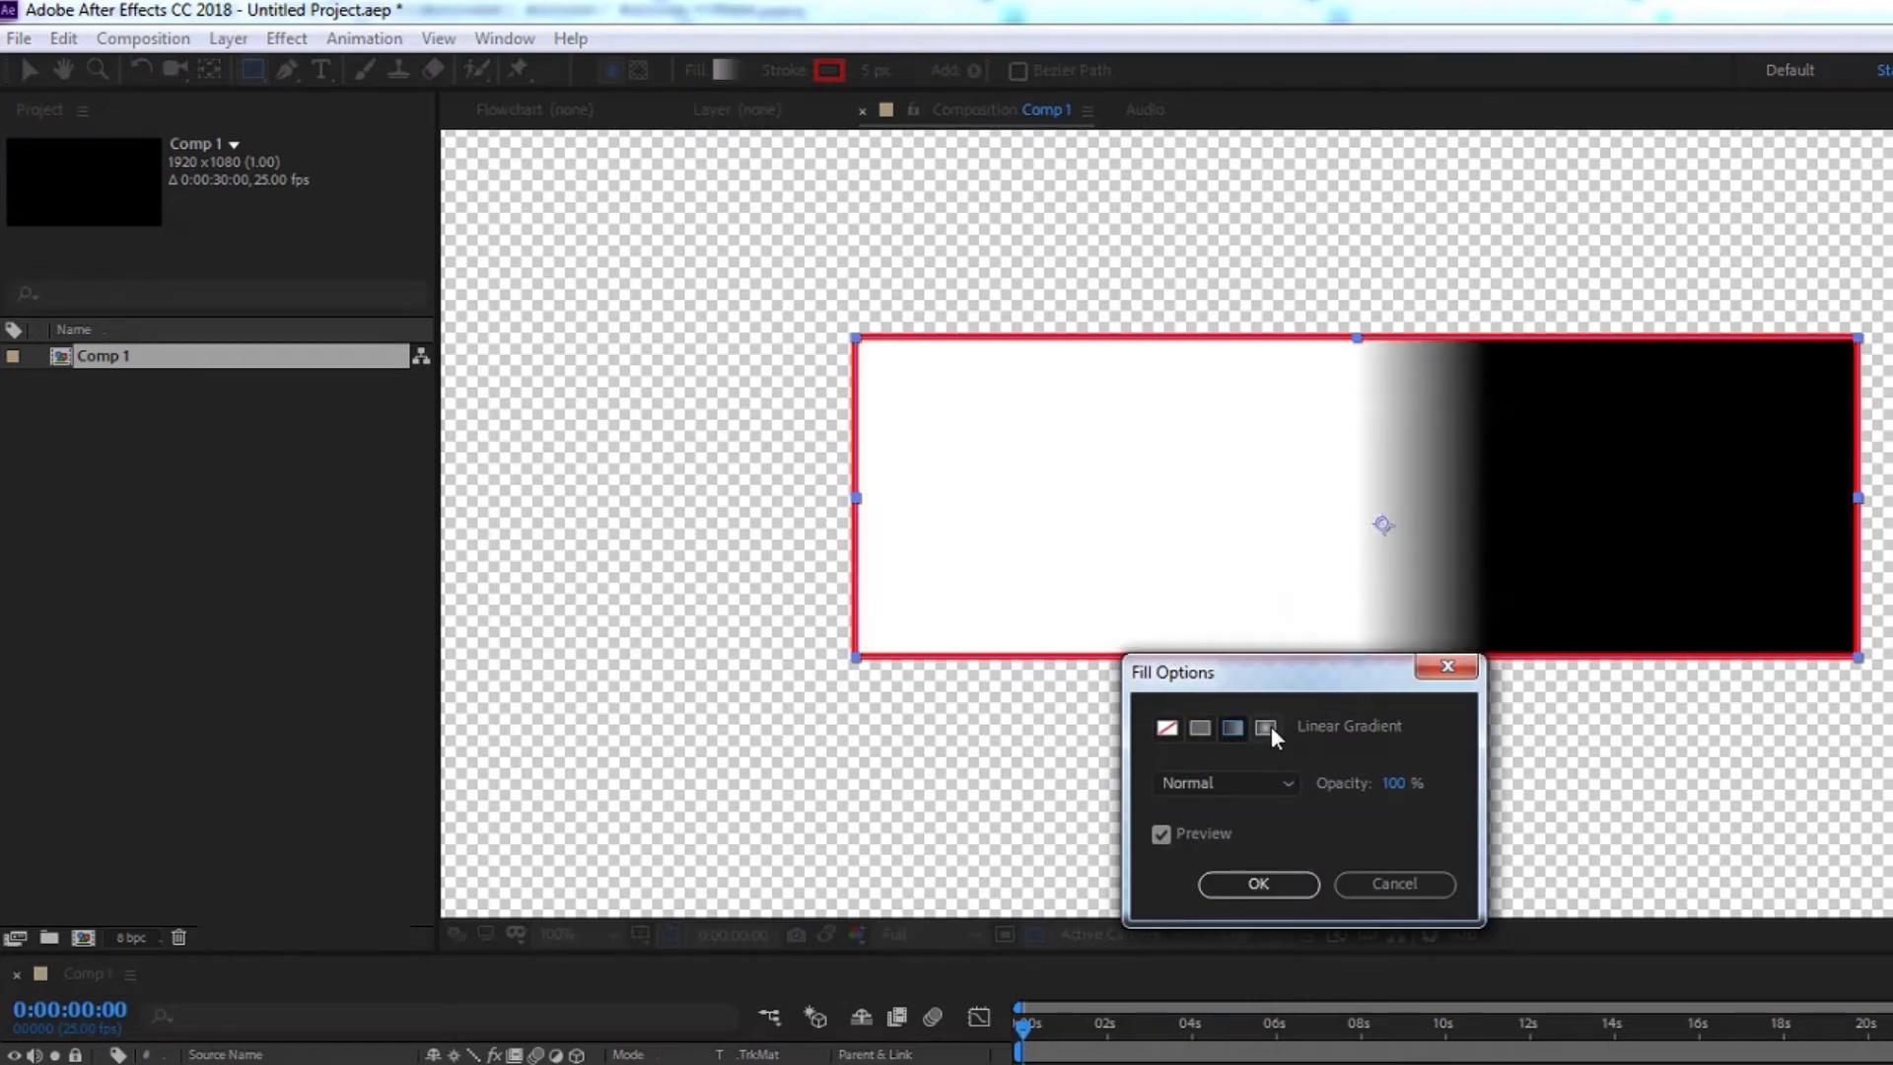
click(1265, 728)
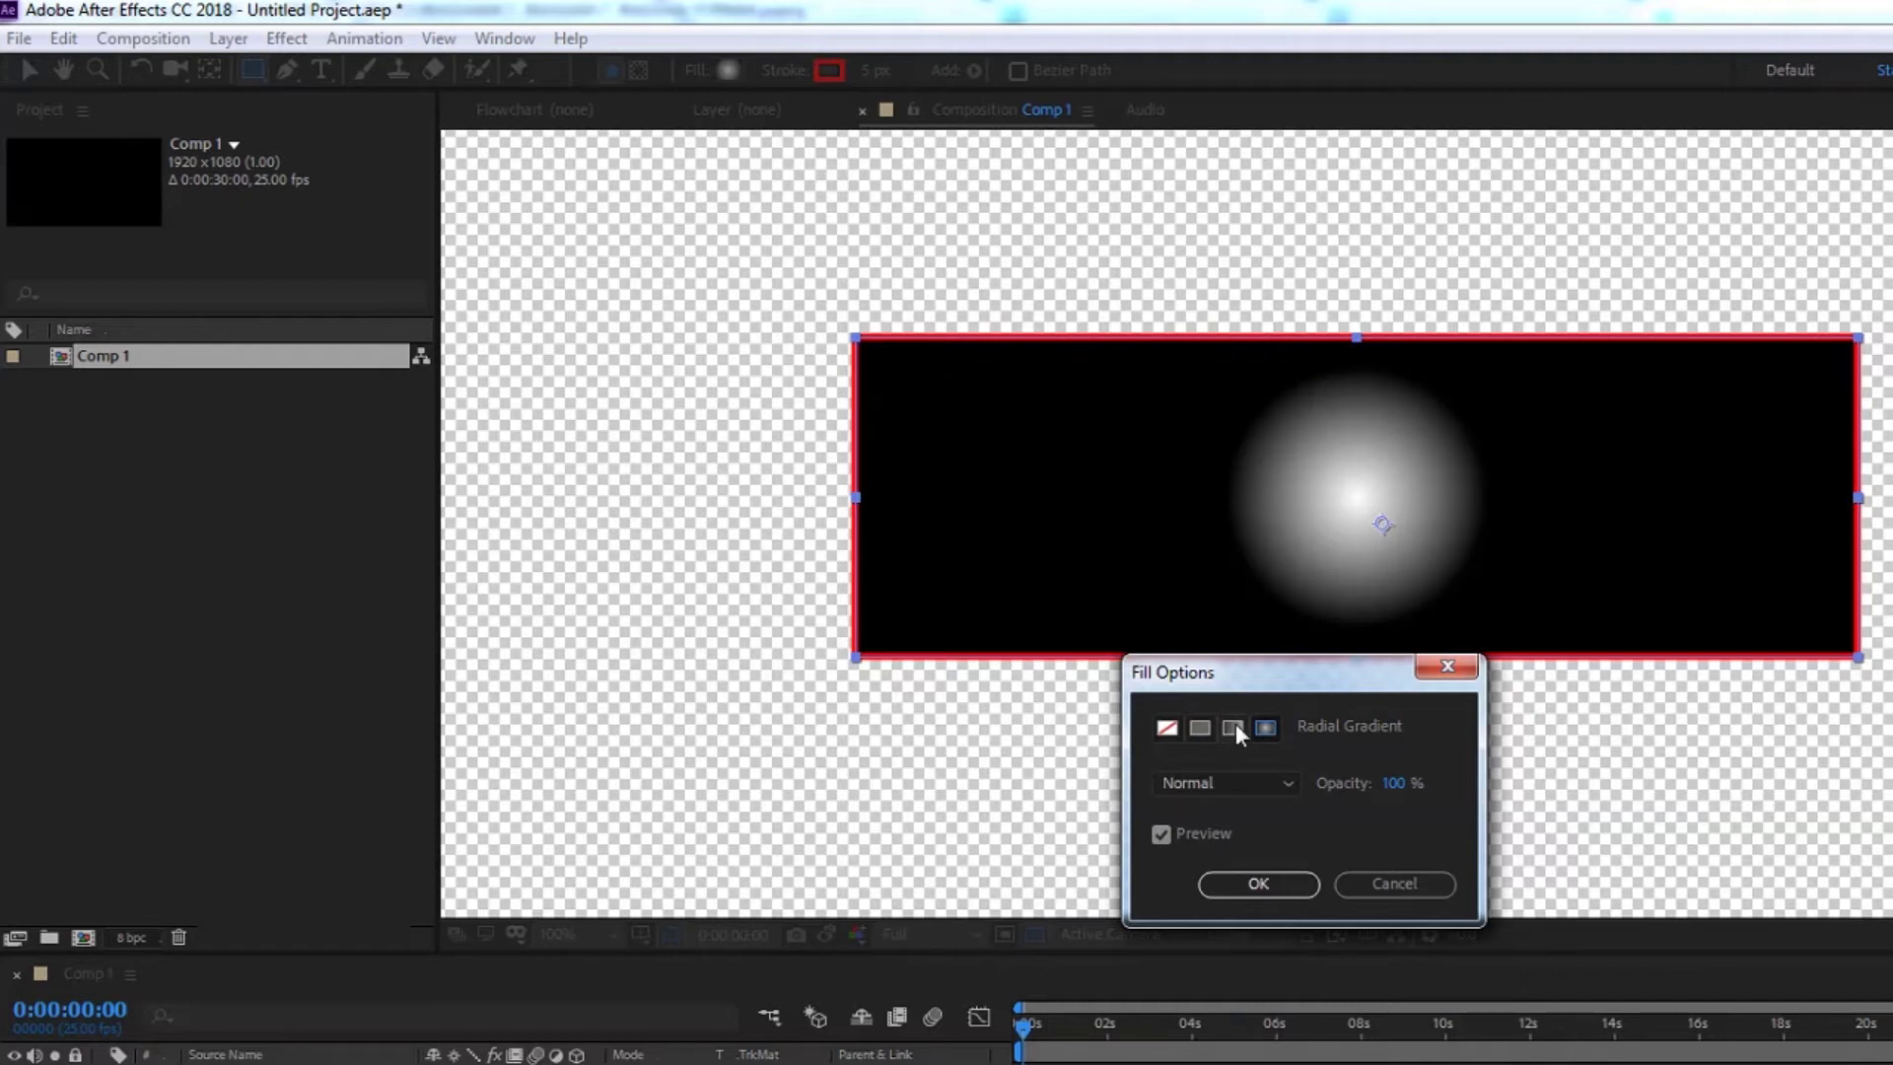
key(Return)
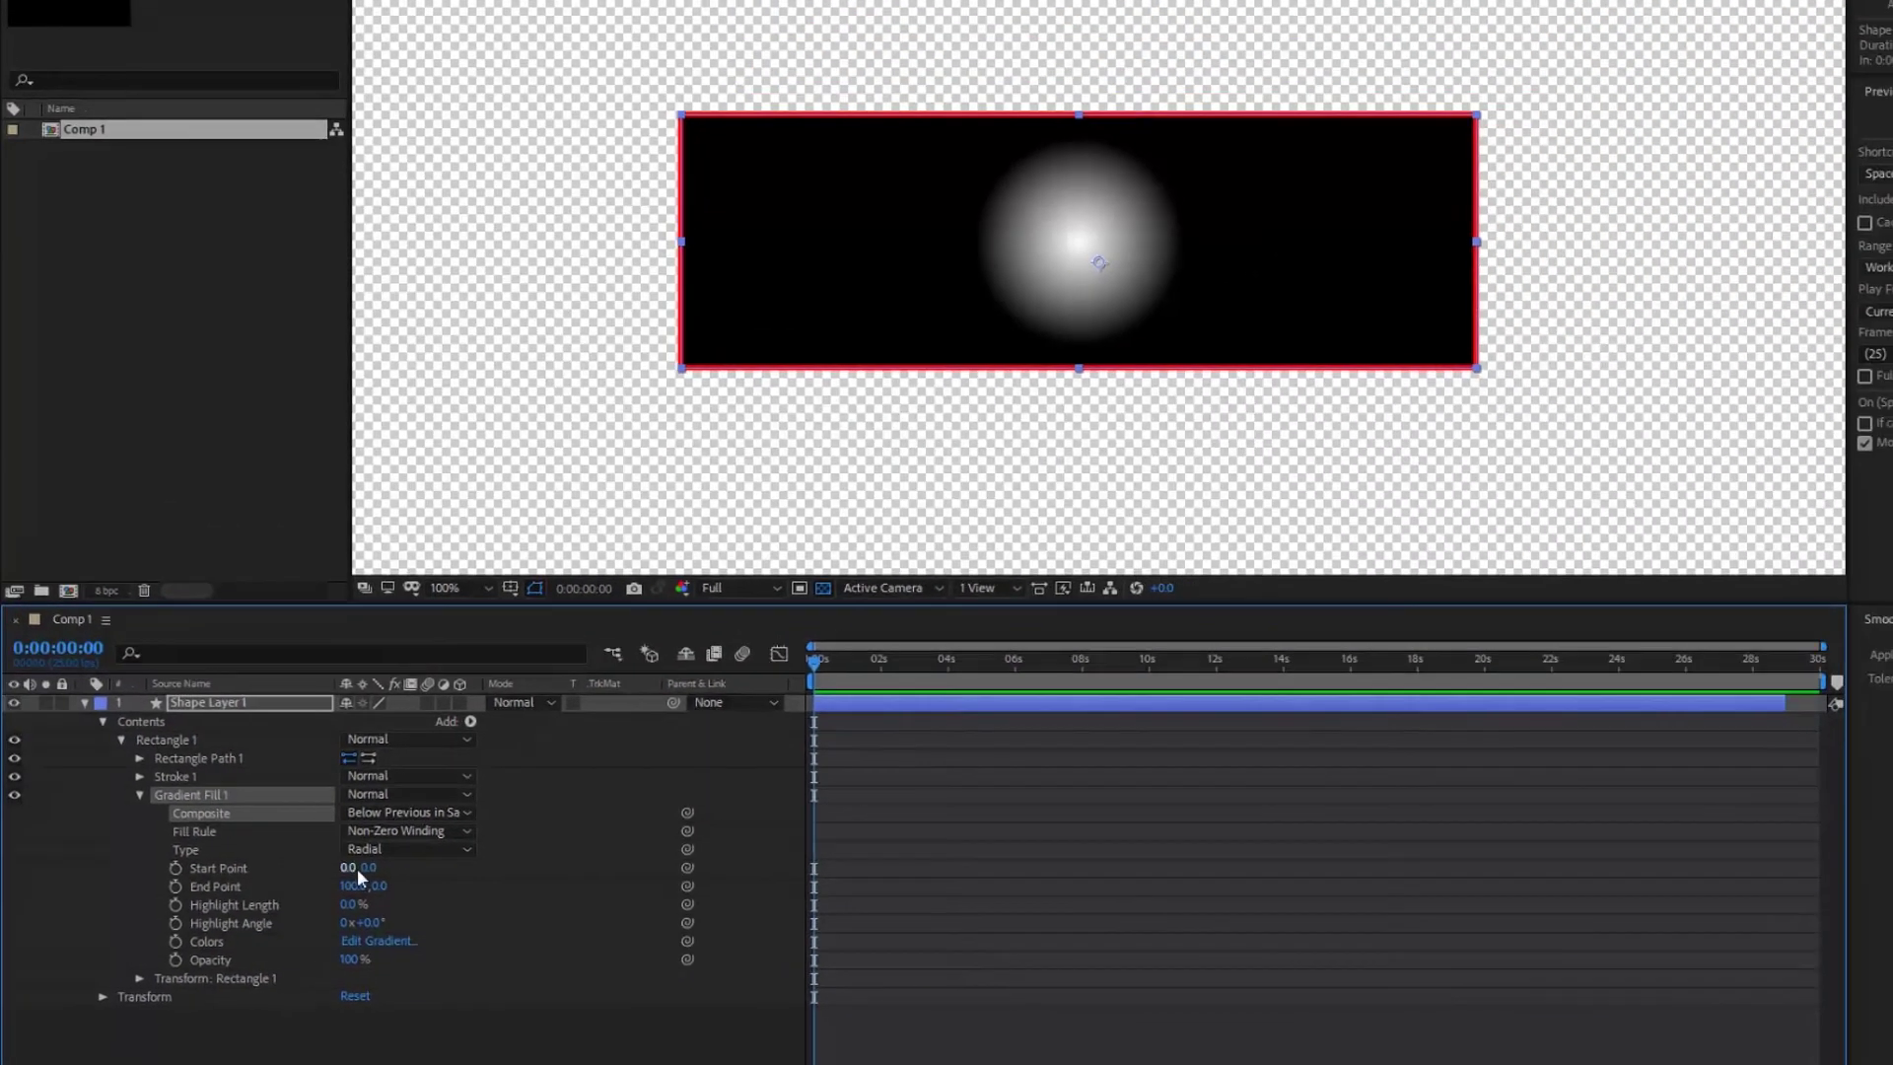
Reset the gradient Start Point to 0 and raise Highlight Length to centre the glow.
mouse_move(357, 867)
mouse_down()
mouse_move(461, 892)
mouse_move(418, 900)
mouse_up()
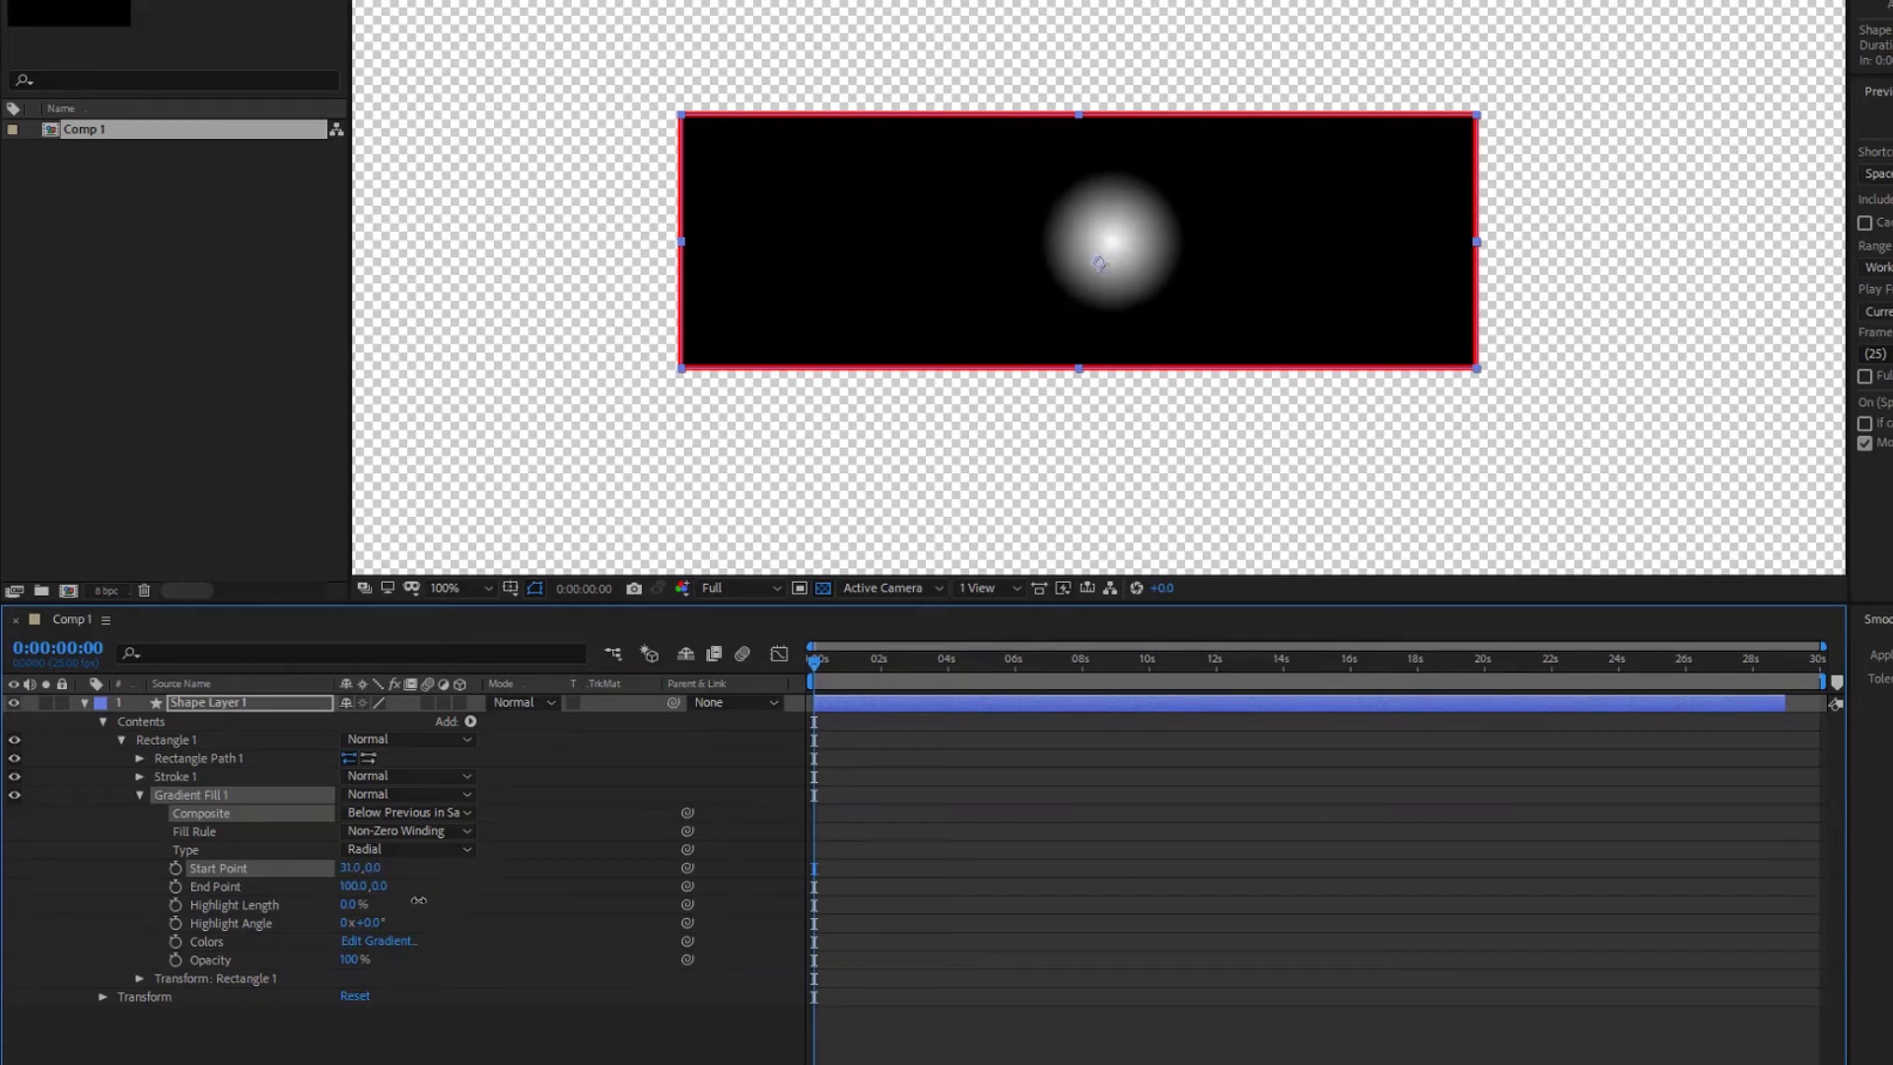
mouse_move(418, 899)
mouse_down()
mouse_move(348, 899)
mouse_move(482, 903)
mouse_move(106, 913)
mouse_up()
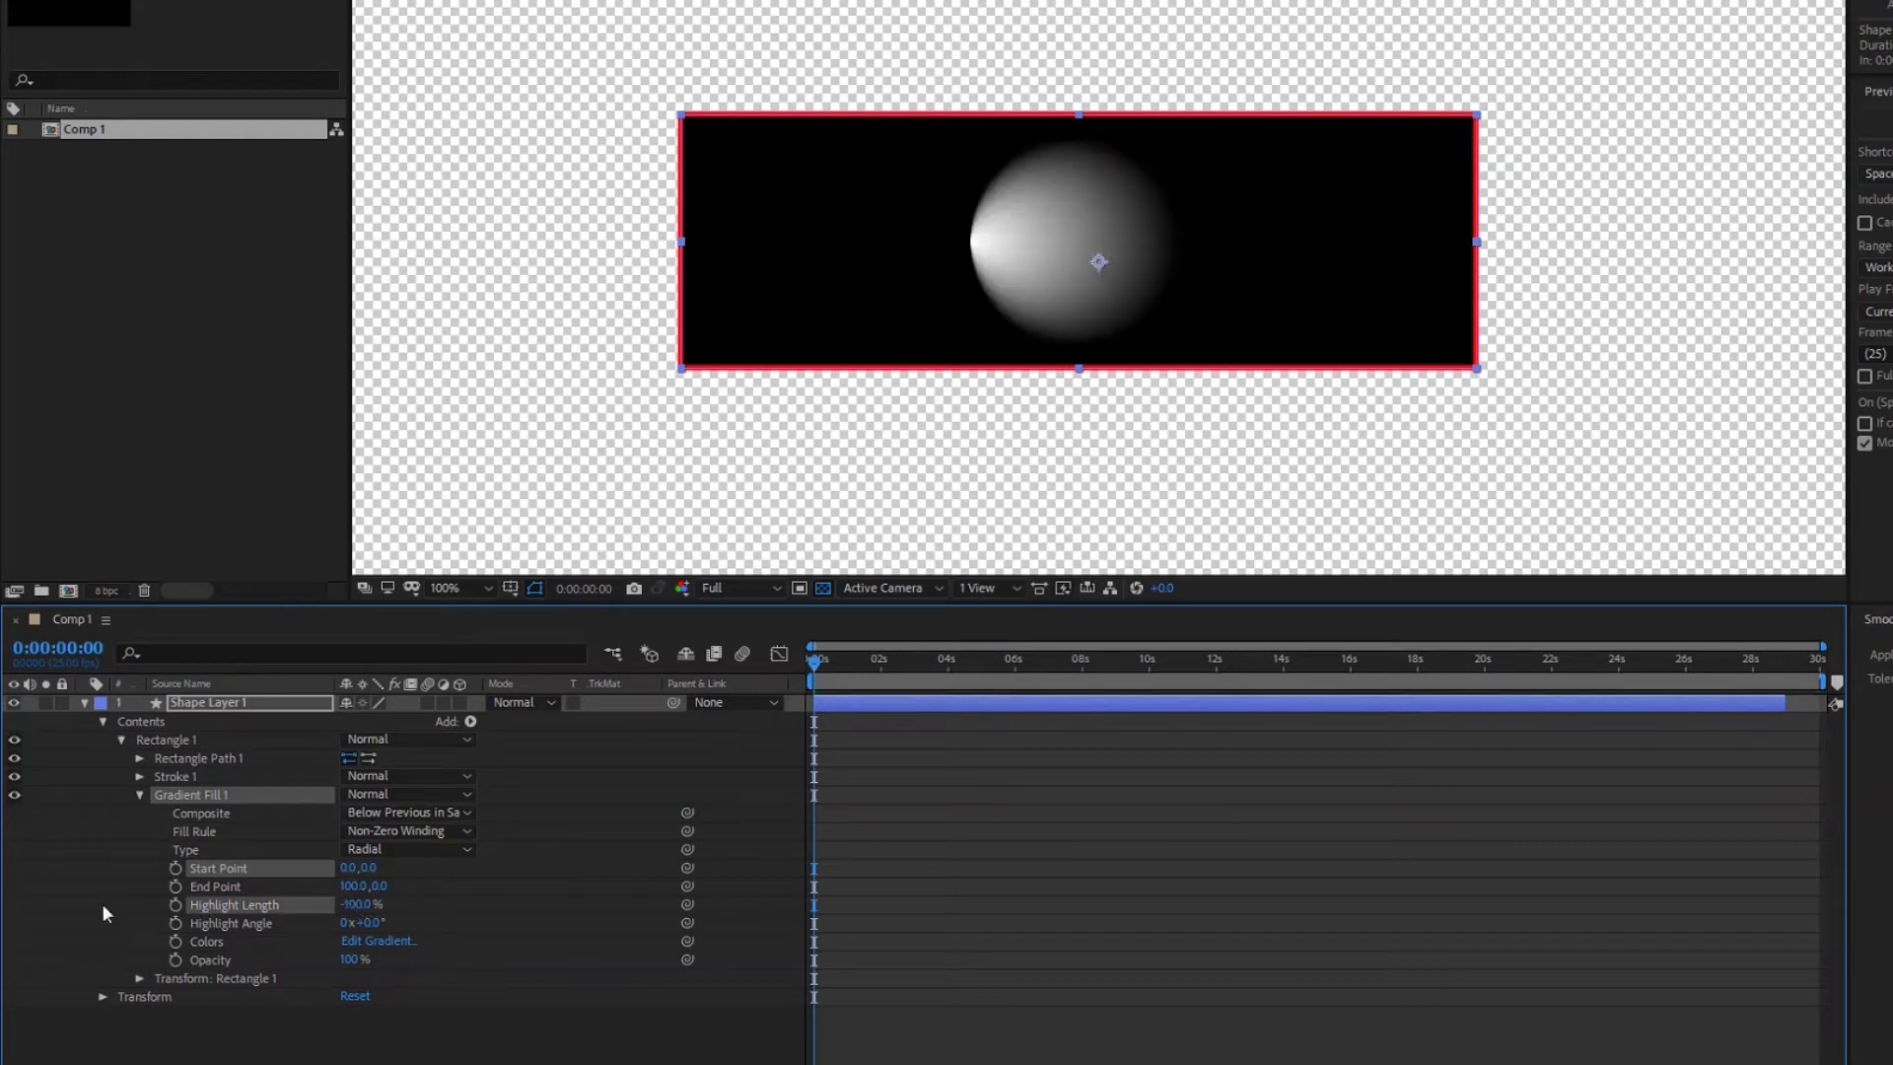
drag(355, 904, 582, 904)
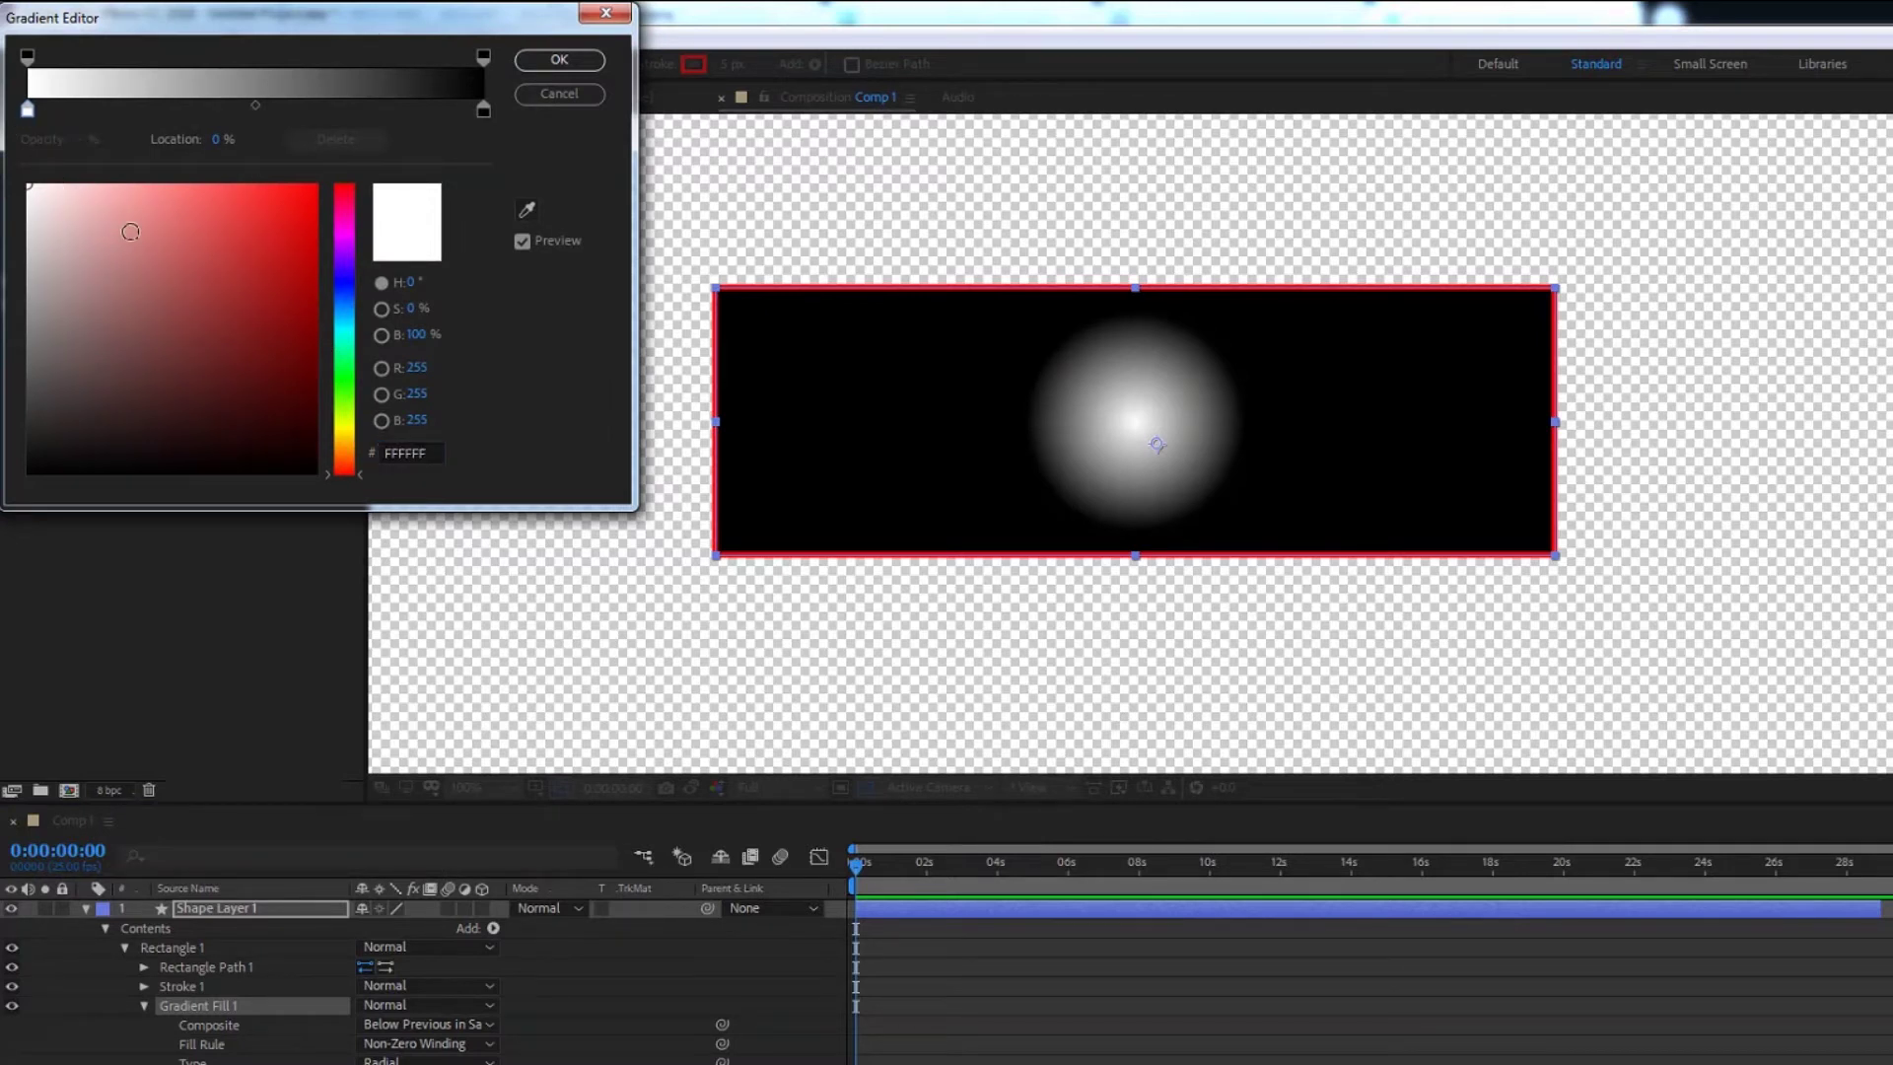
Experiment with the gradient's colour stops, adding a middle stop near 73%.
drag(130, 231, 356, 167)
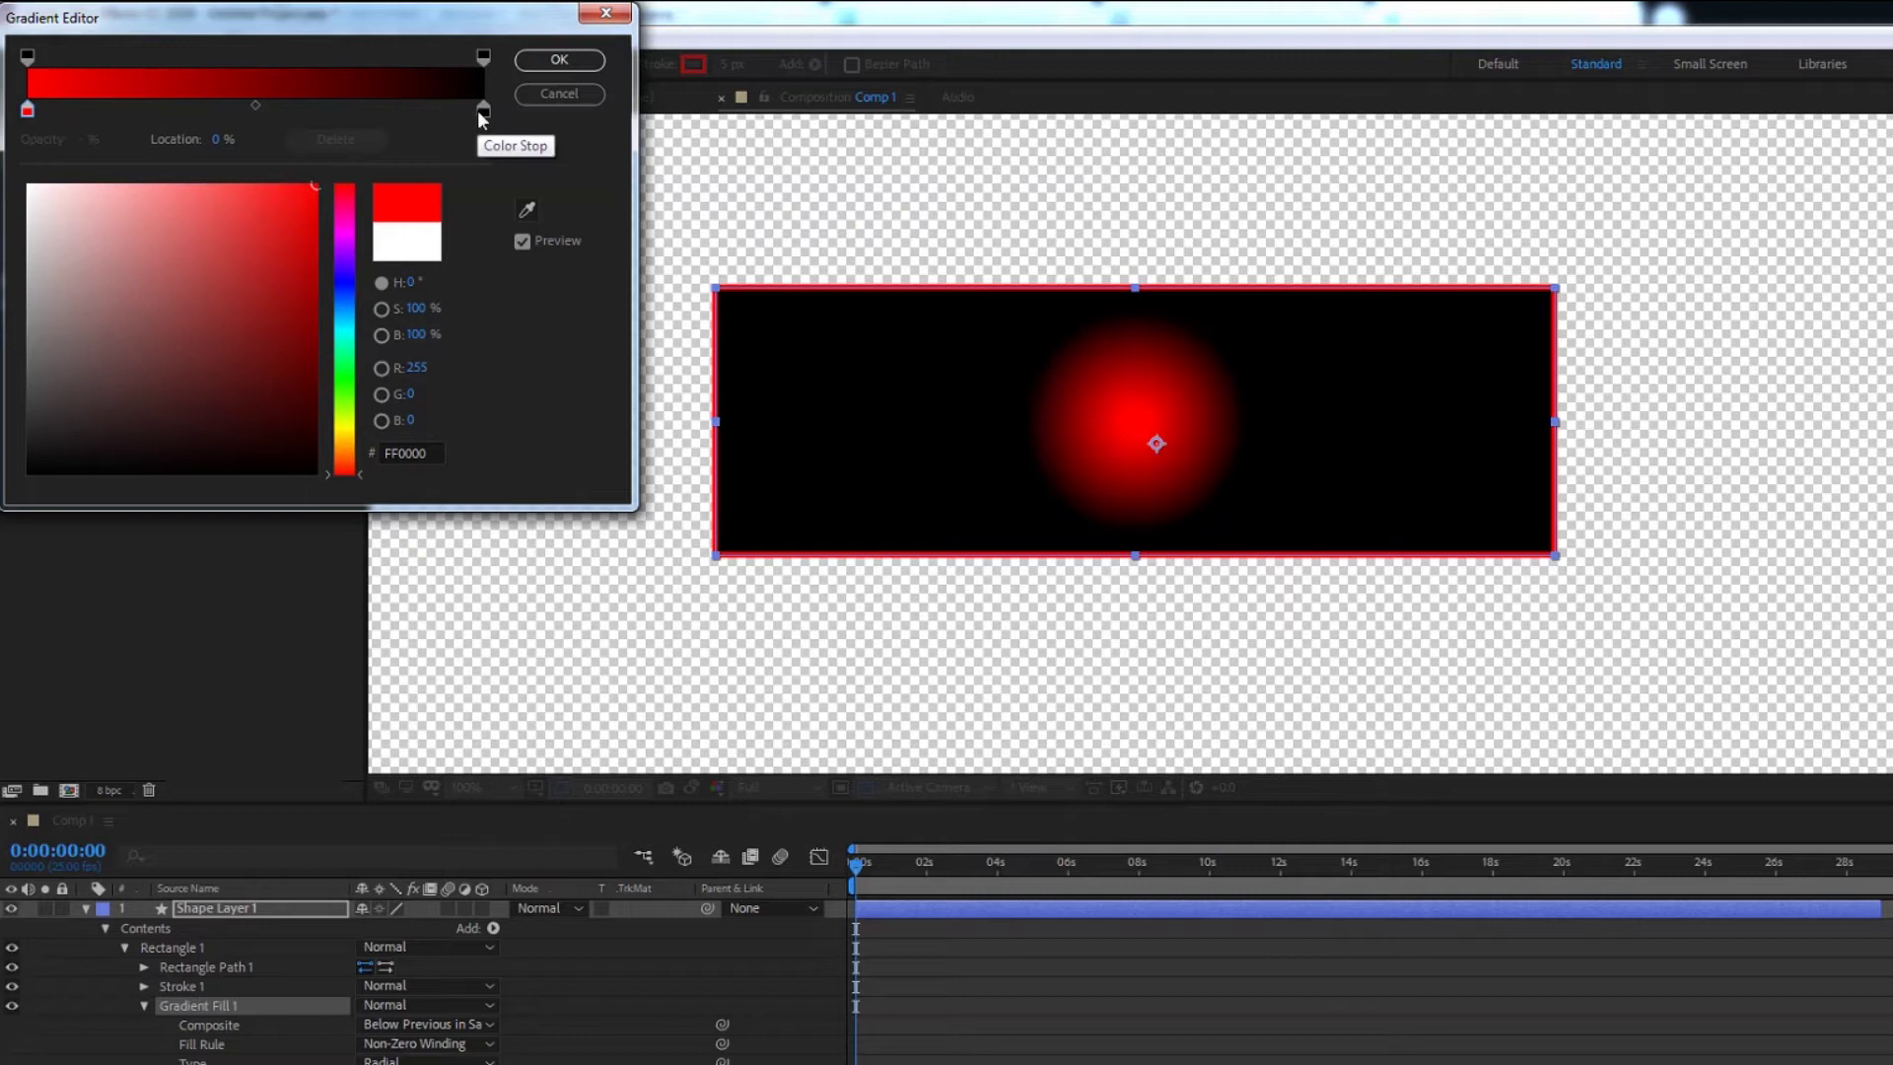
click(482, 109)
mouse_move(185, 321)
mouse_down()
mouse_move(301, 519)
mouse_move(316, 184)
mouse_up()
click(344, 289)
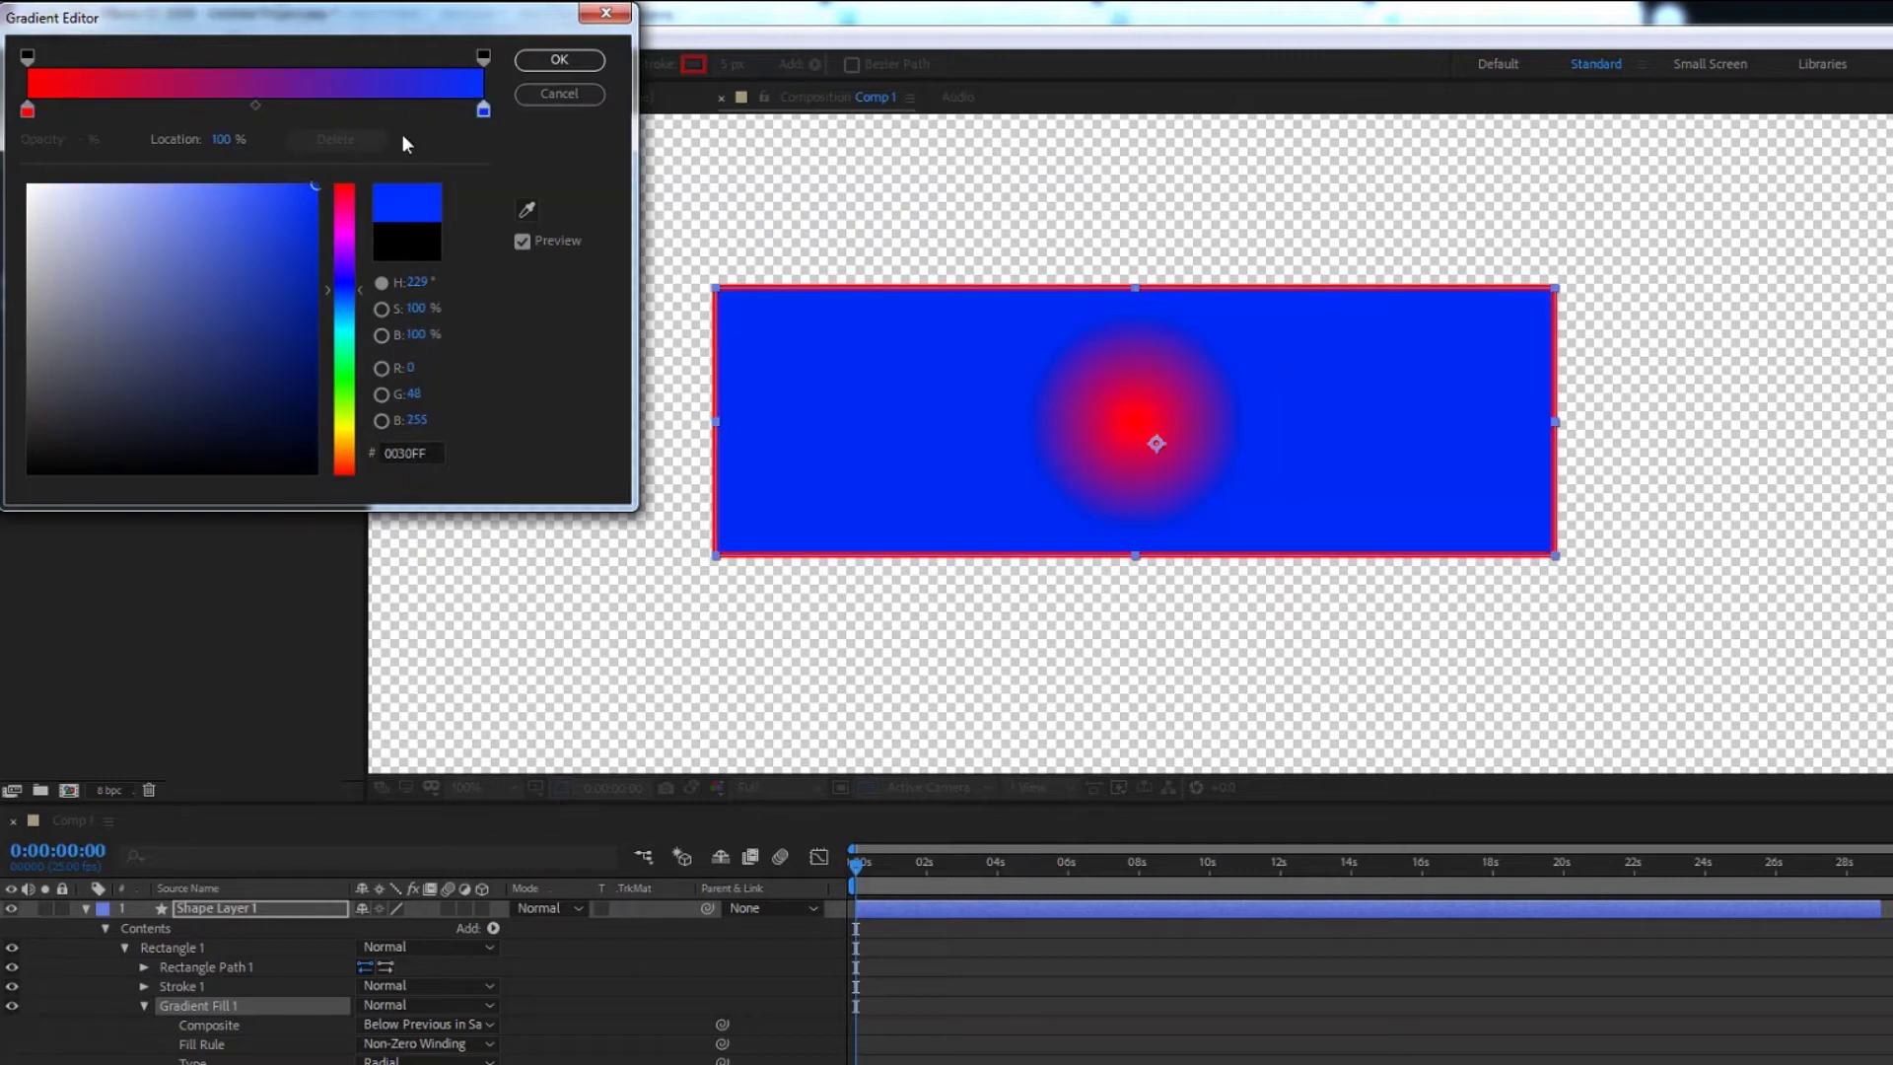
click(347, 111)
click(347, 370)
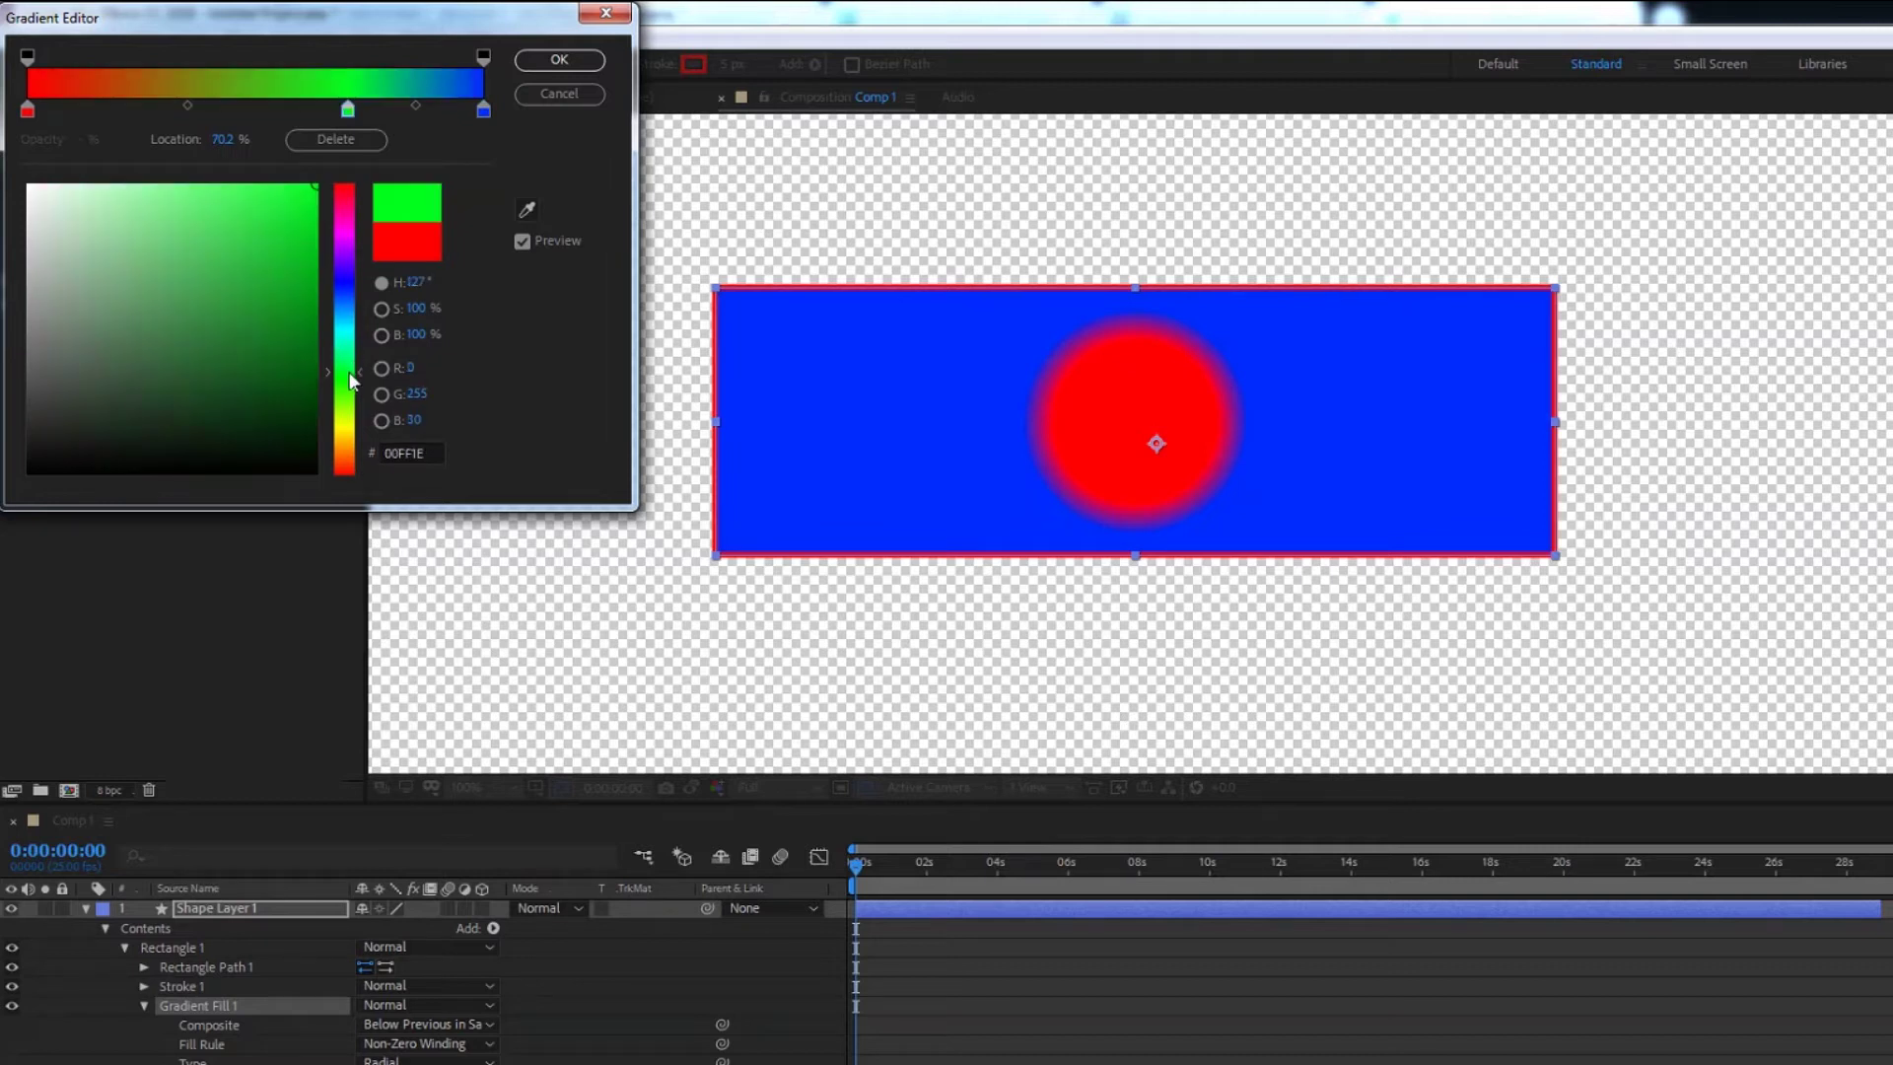
drag(351, 112, 361, 111)
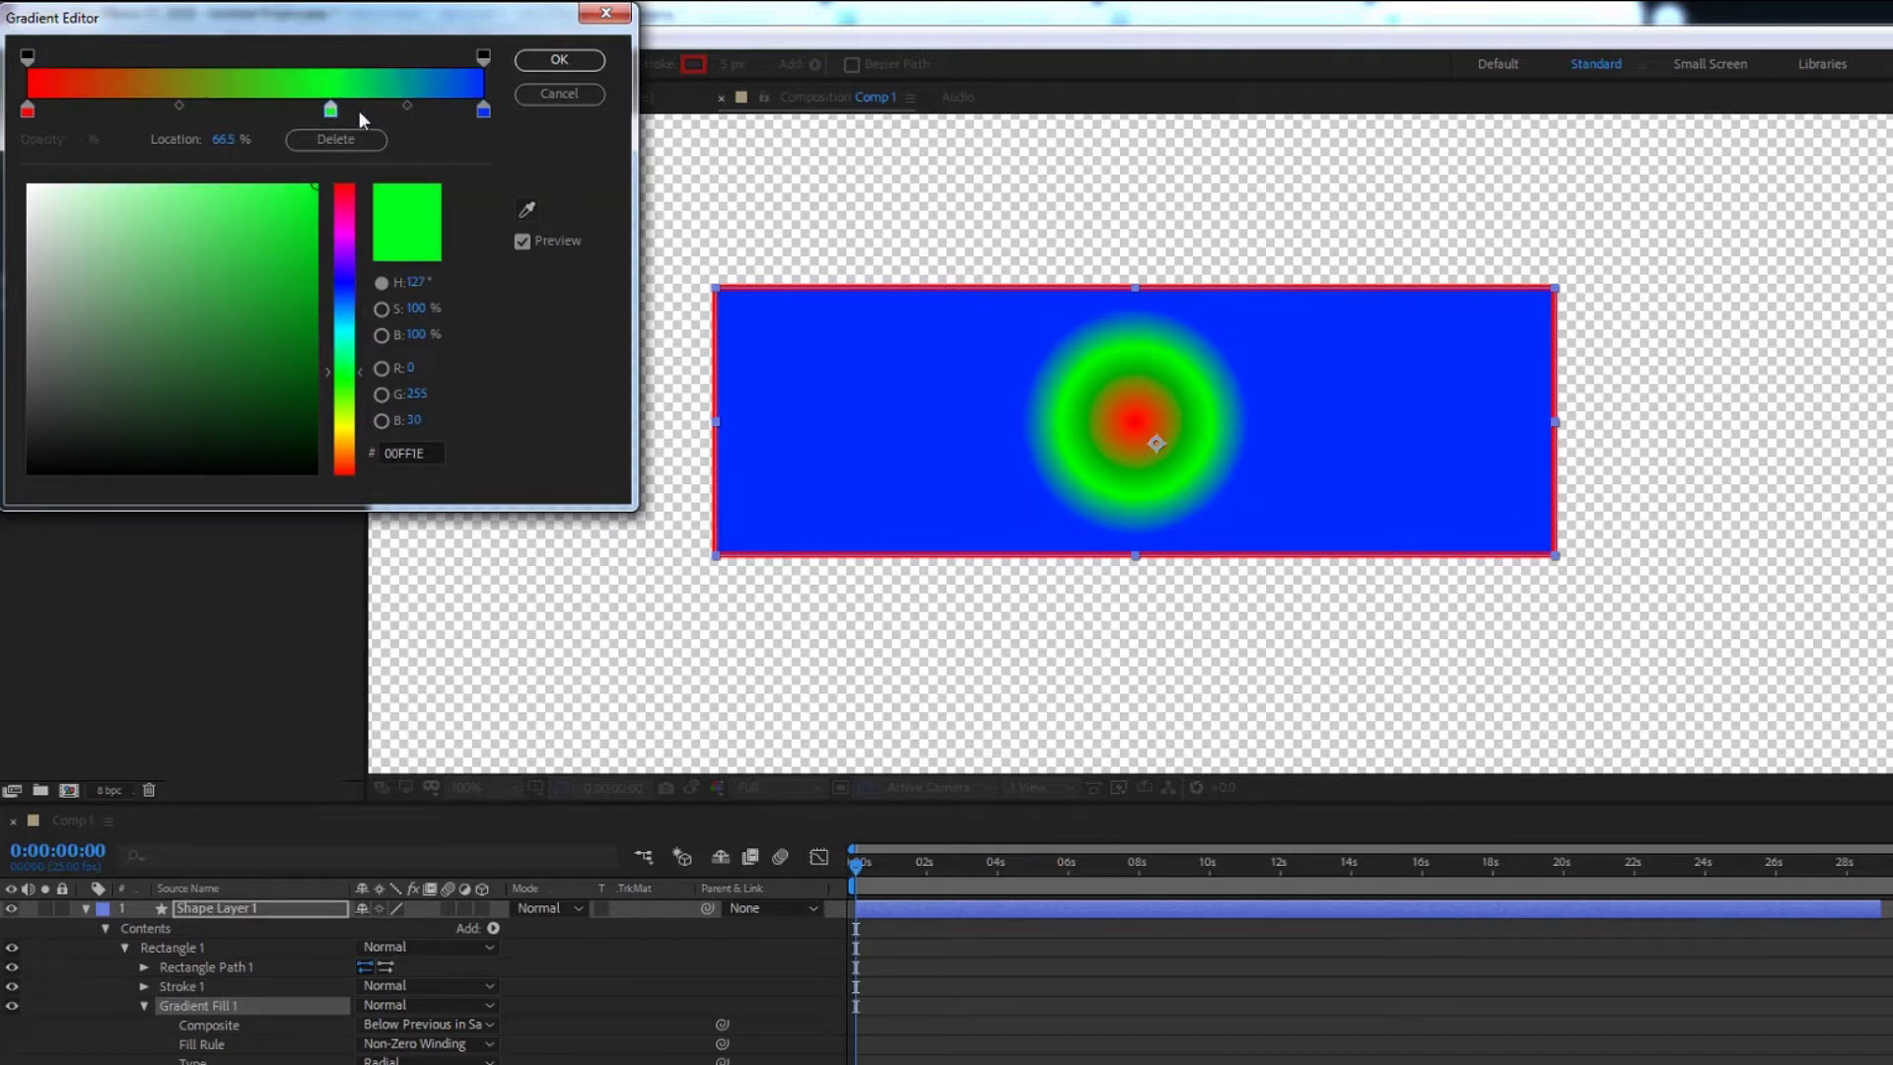
Set the right opacity stop to 50% opacity at location 76%.
click(29, 56)
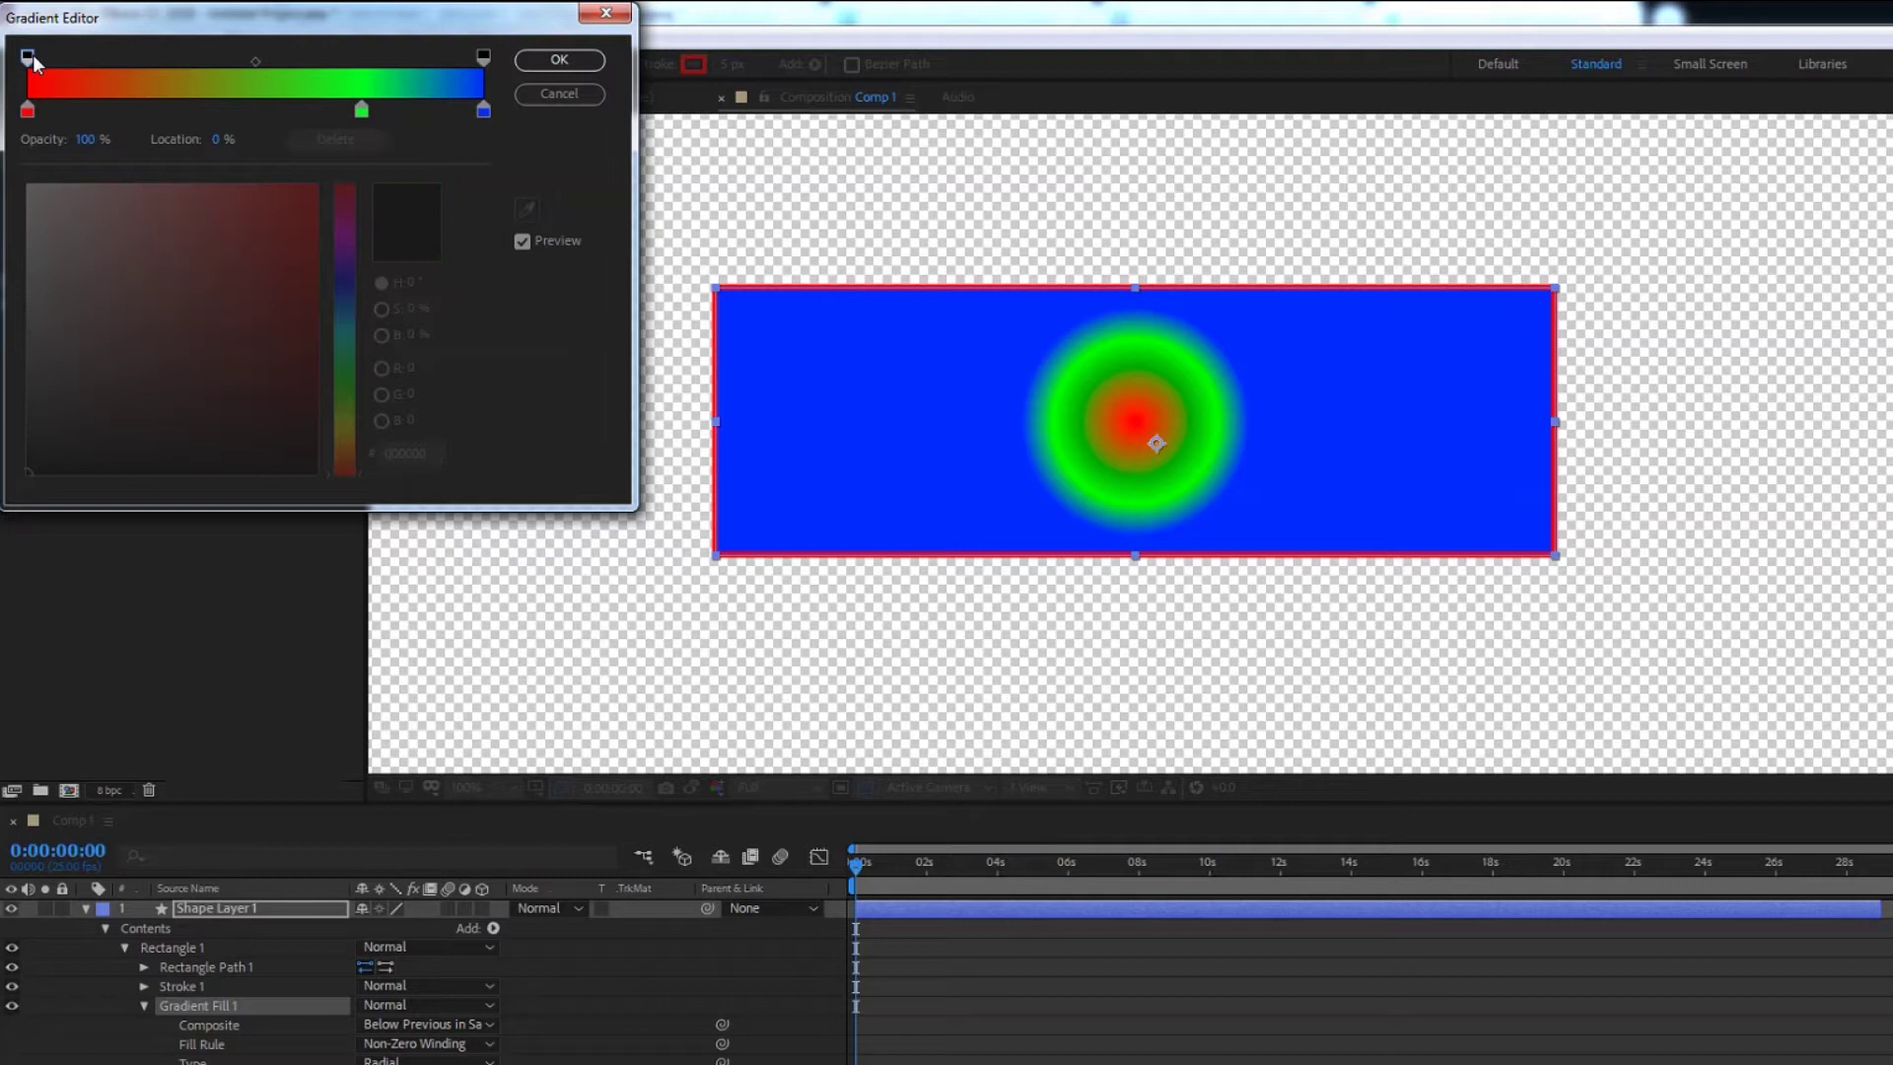
drag(98, 139, 527, 142)
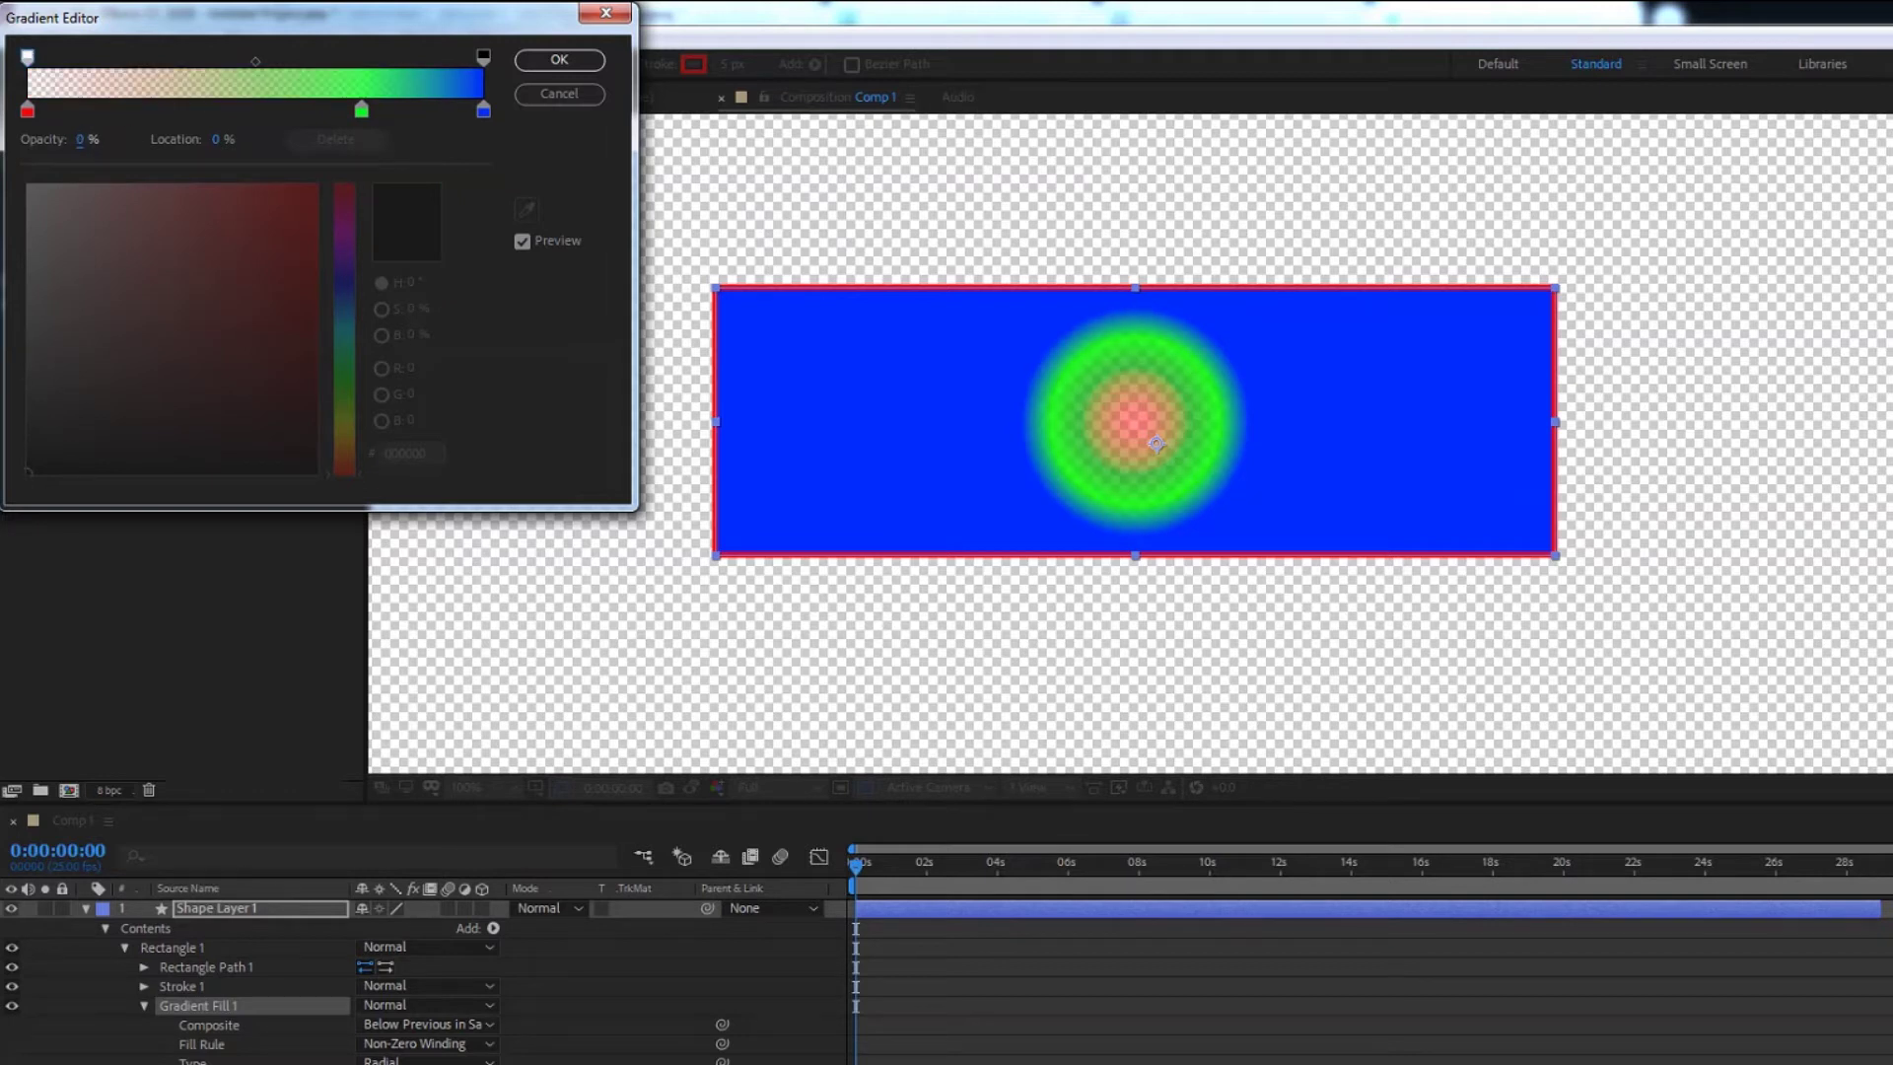
click(483, 57)
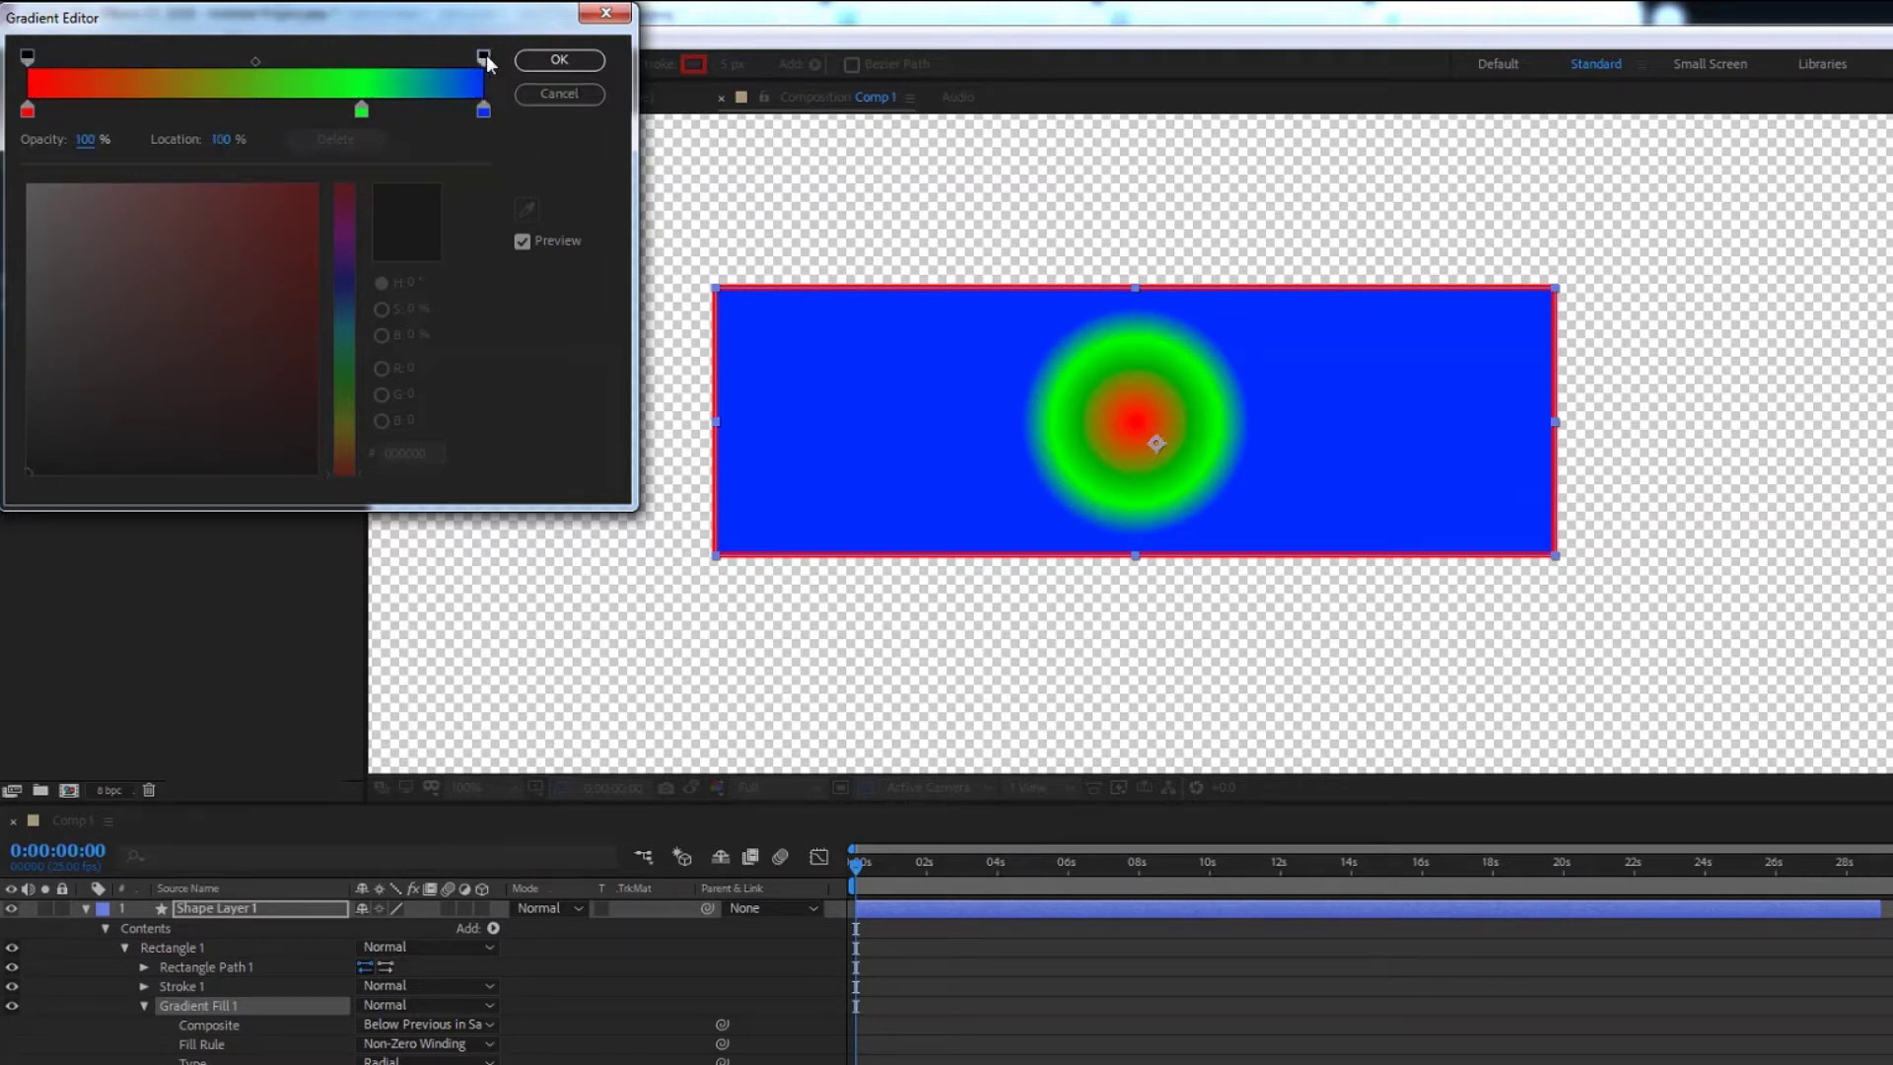
mouse_move(103, 139)
mouse_down()
mouse_move(53, 139)
mouse_move(138, 139)
mouse_move(59, 139)
mouse_up()
drag(220, 139, 352, 163)
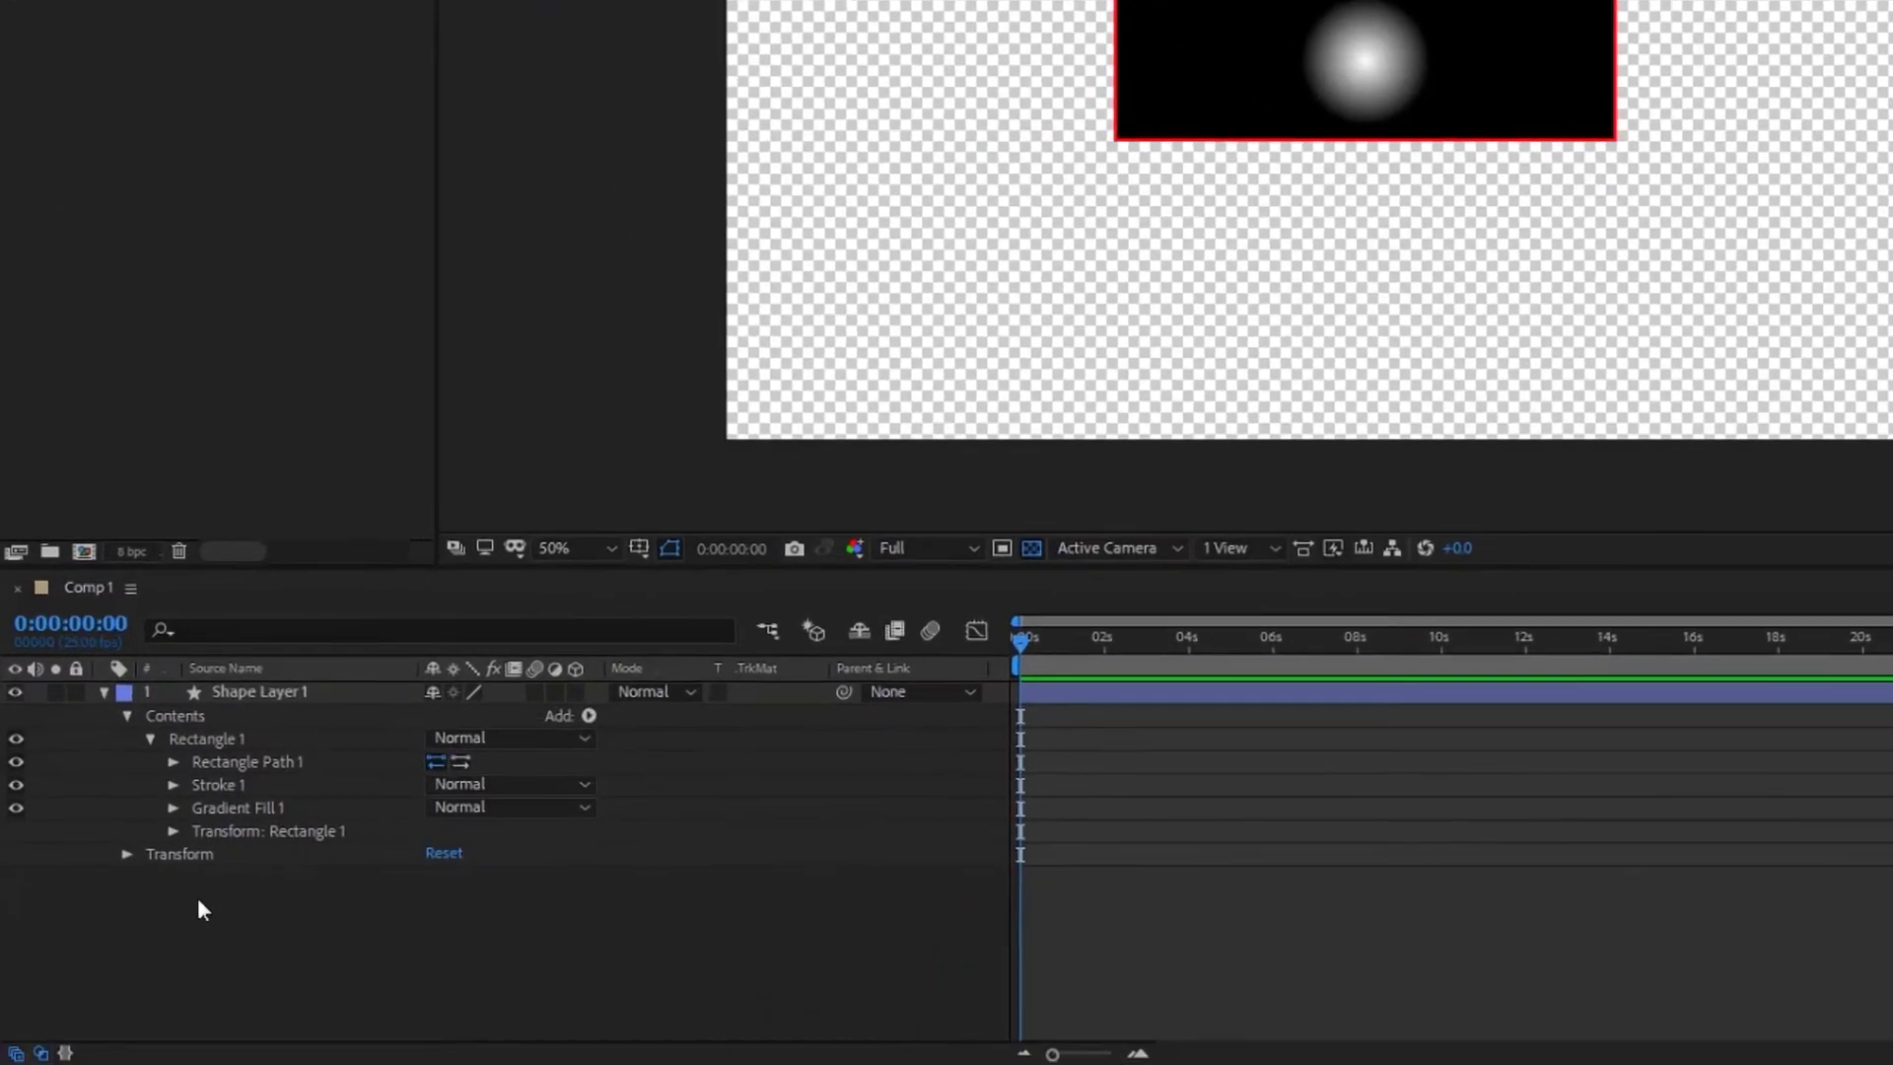
Delete Gradient Fill 1 and add a new solid Fill 1 to the rectangle.
click(127, 713)
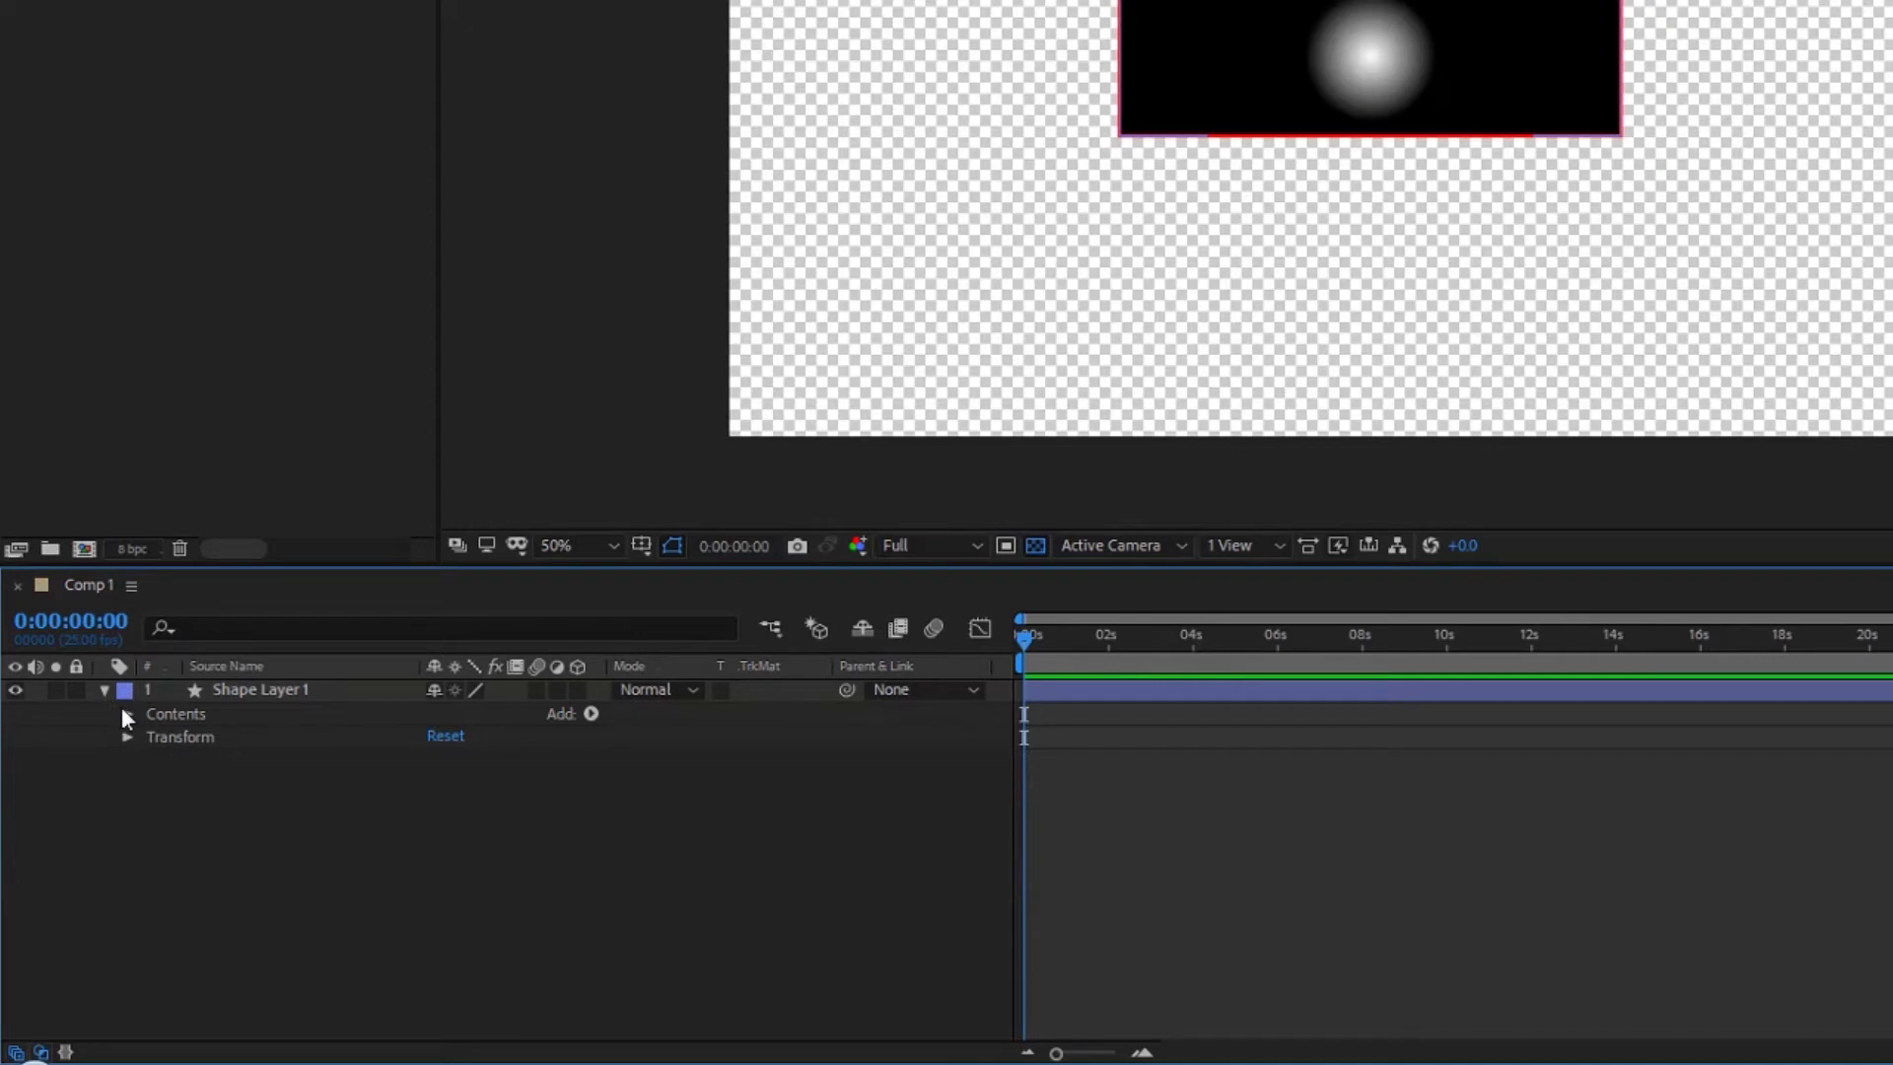
click(127, 713)
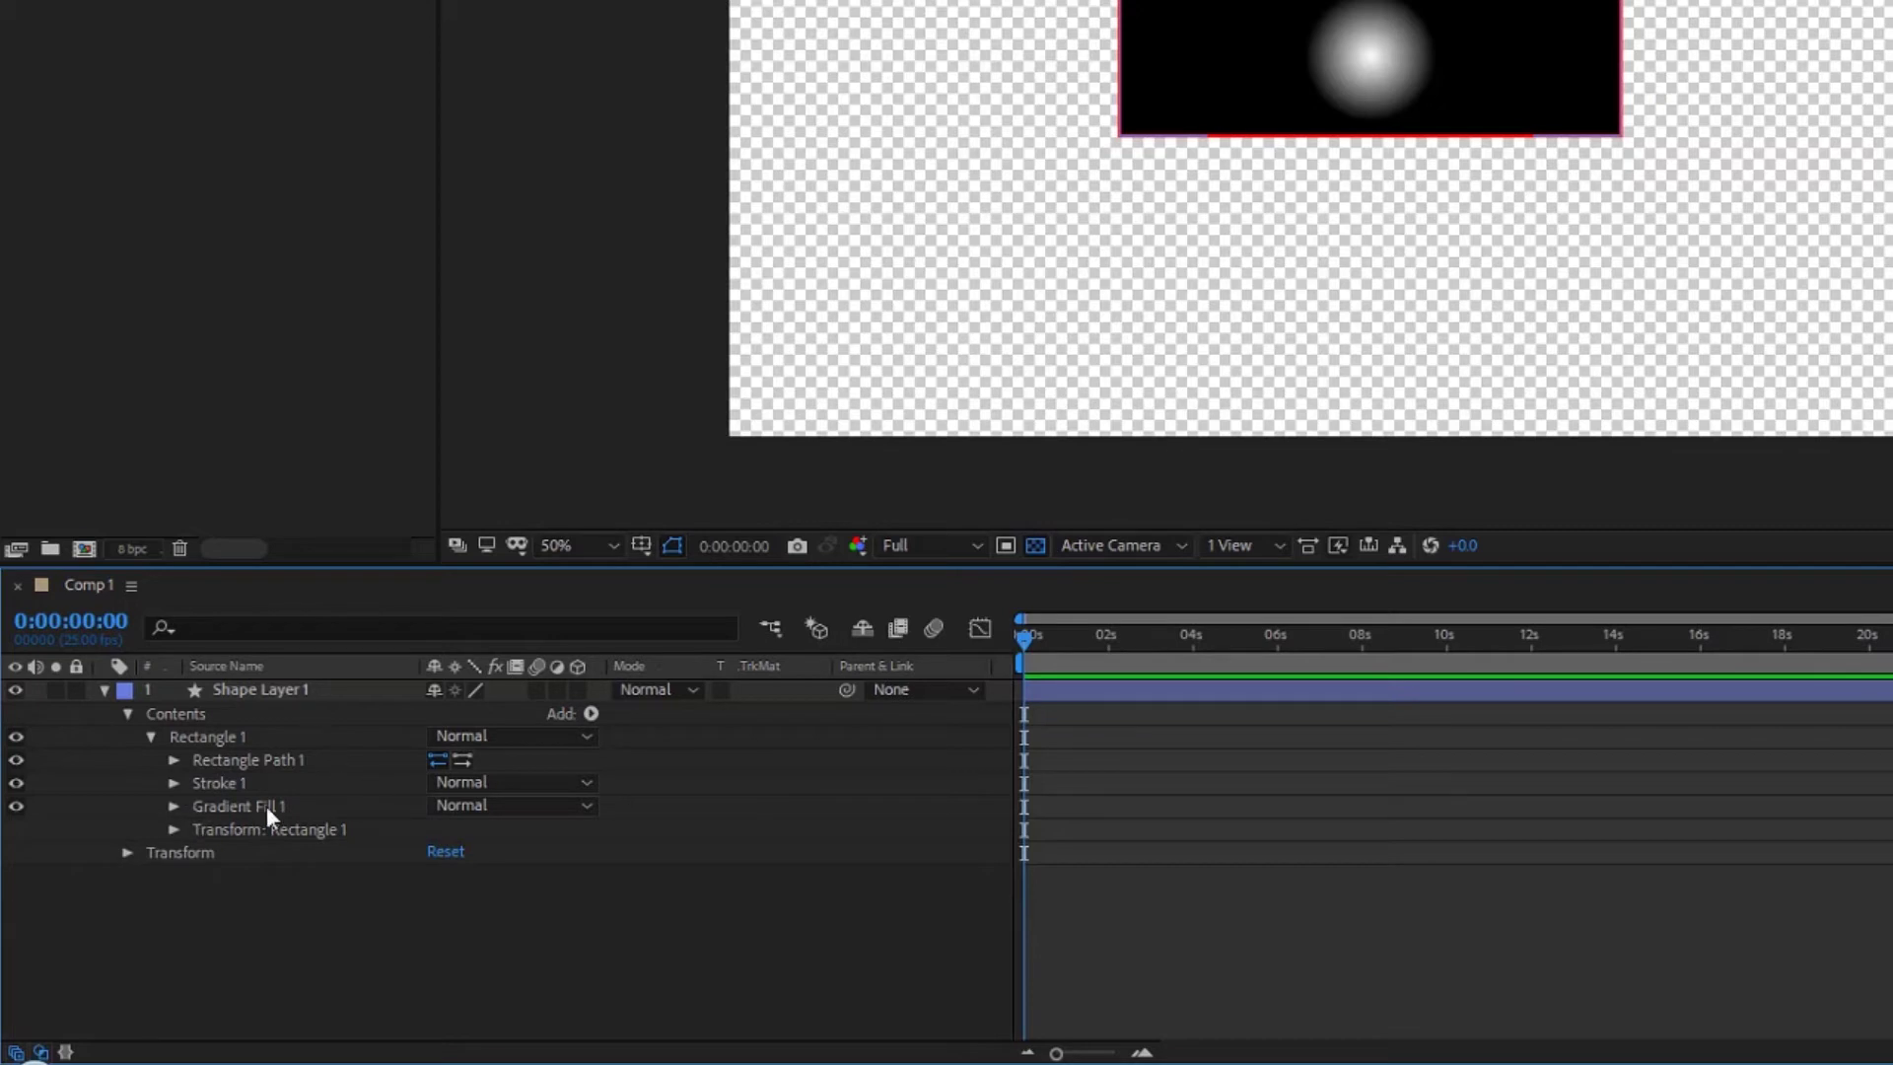
click(239, 806)
click(174, 808)
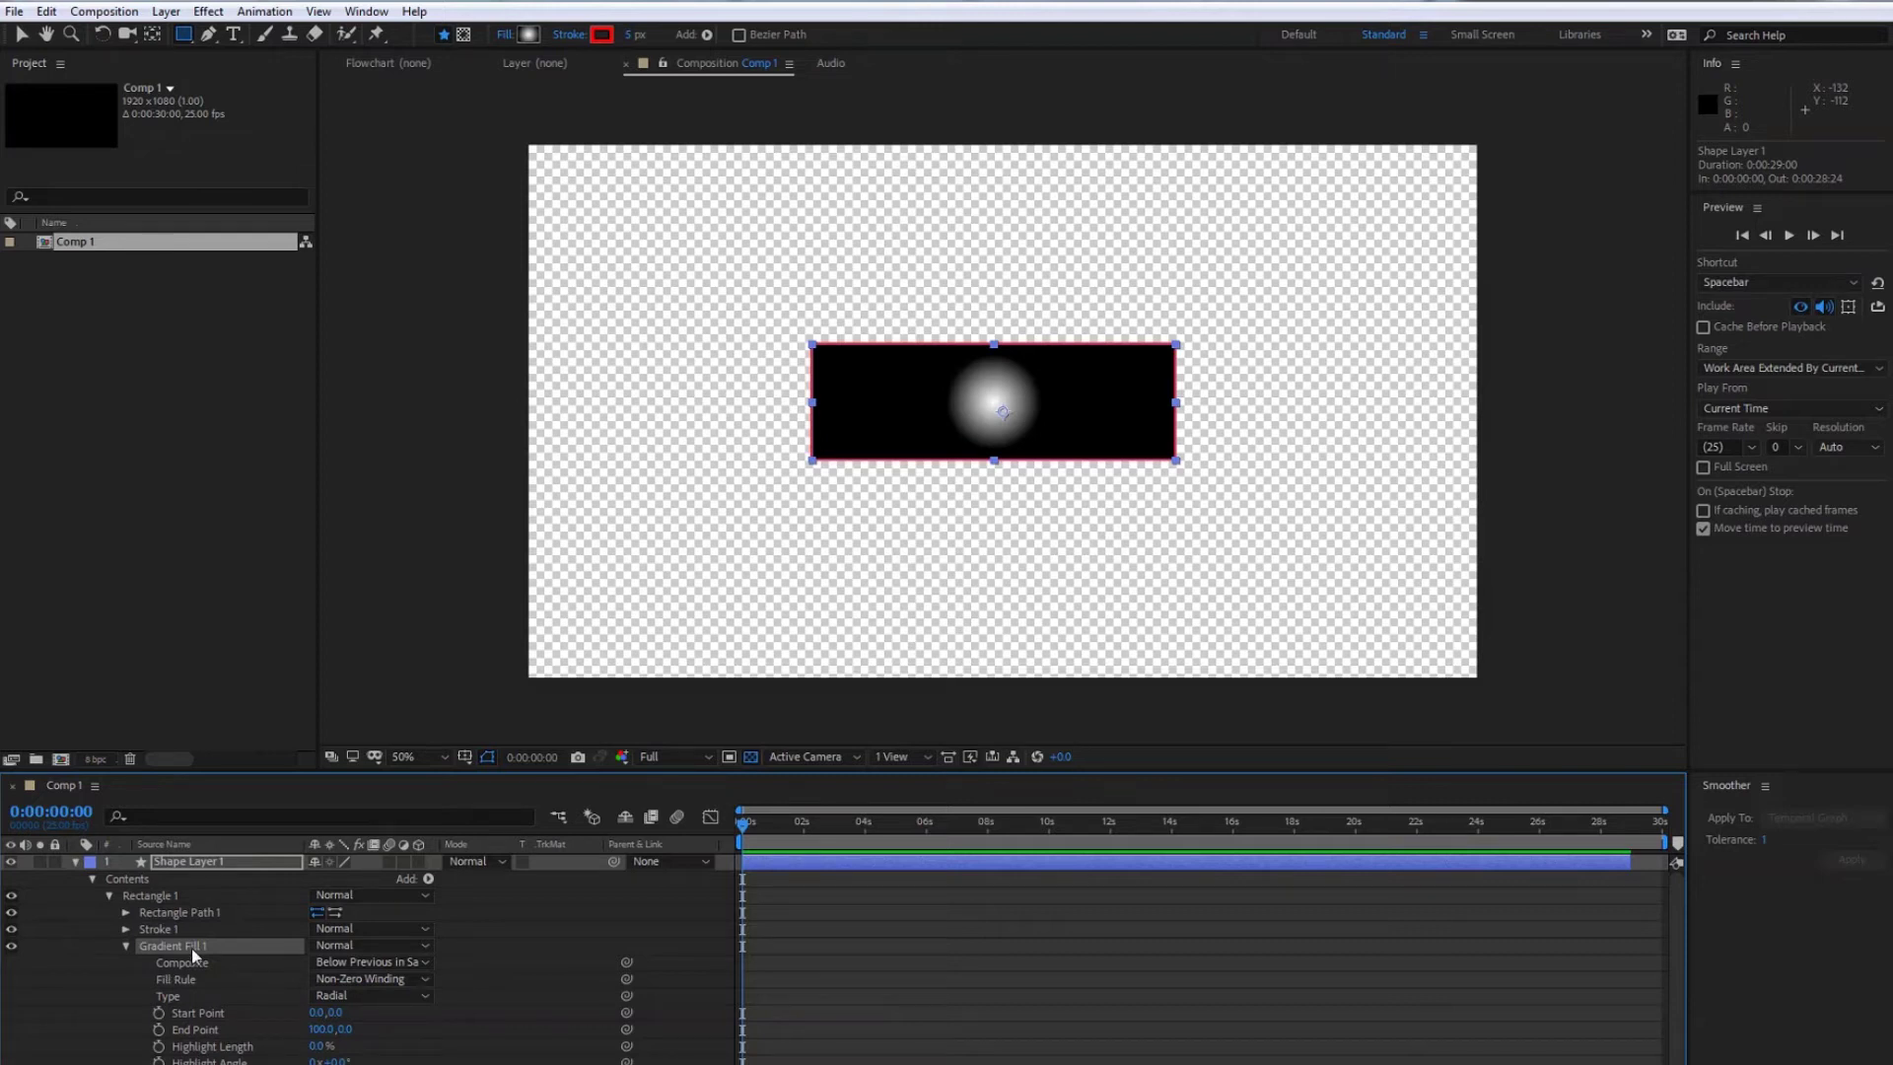
key(Delete)
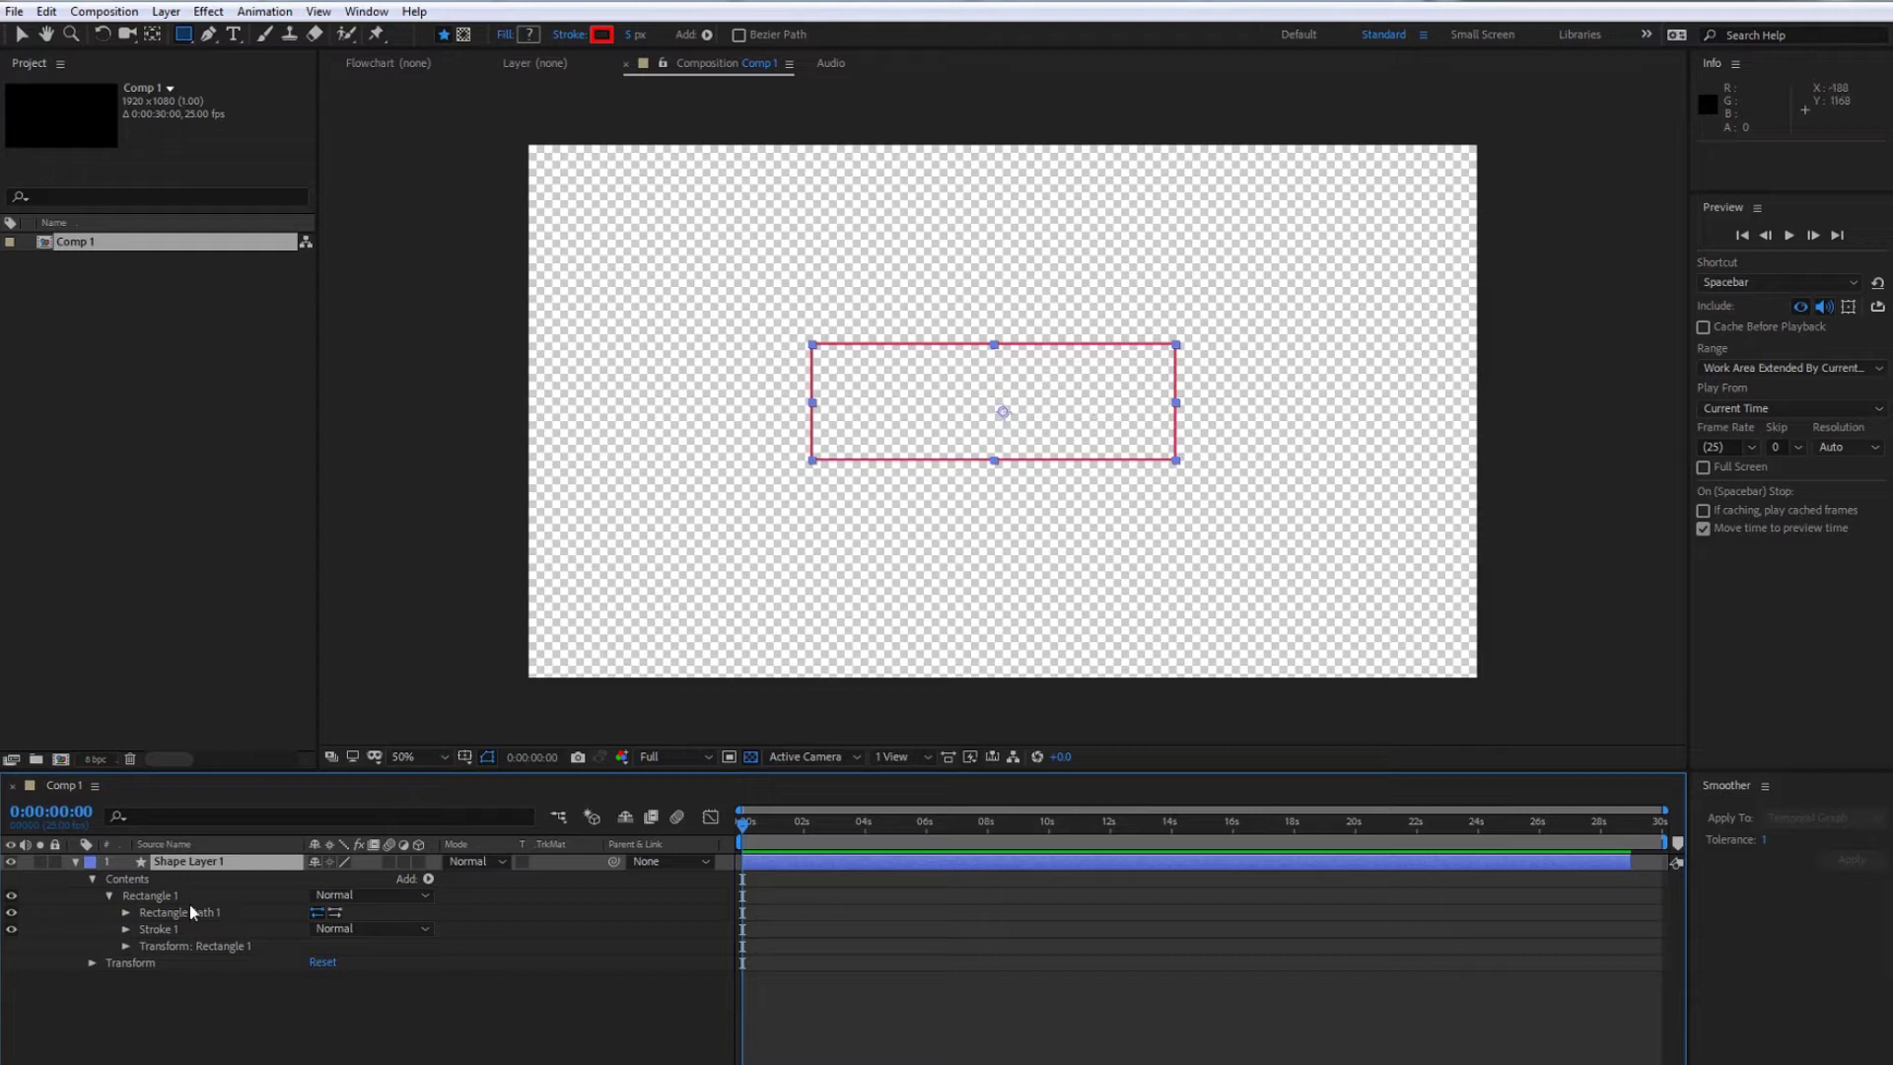
click(428, 879)
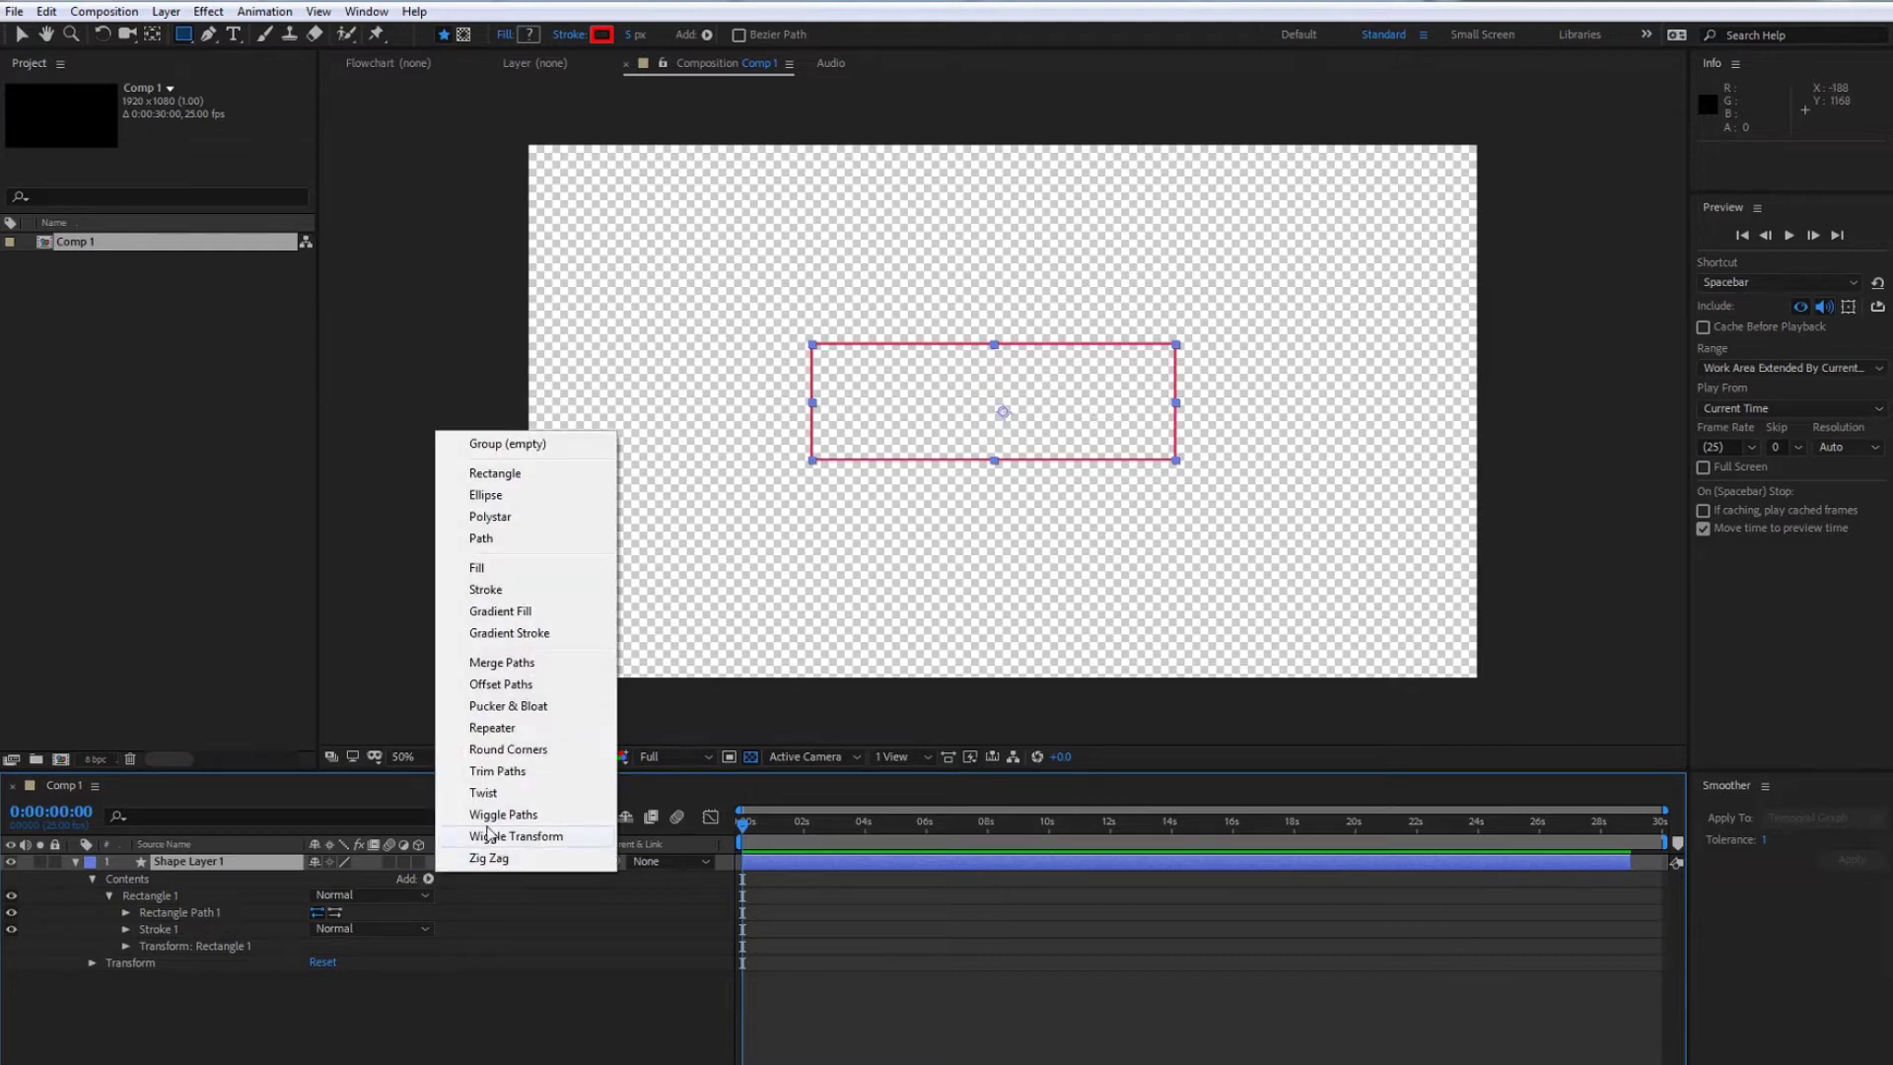
click(480, 569)
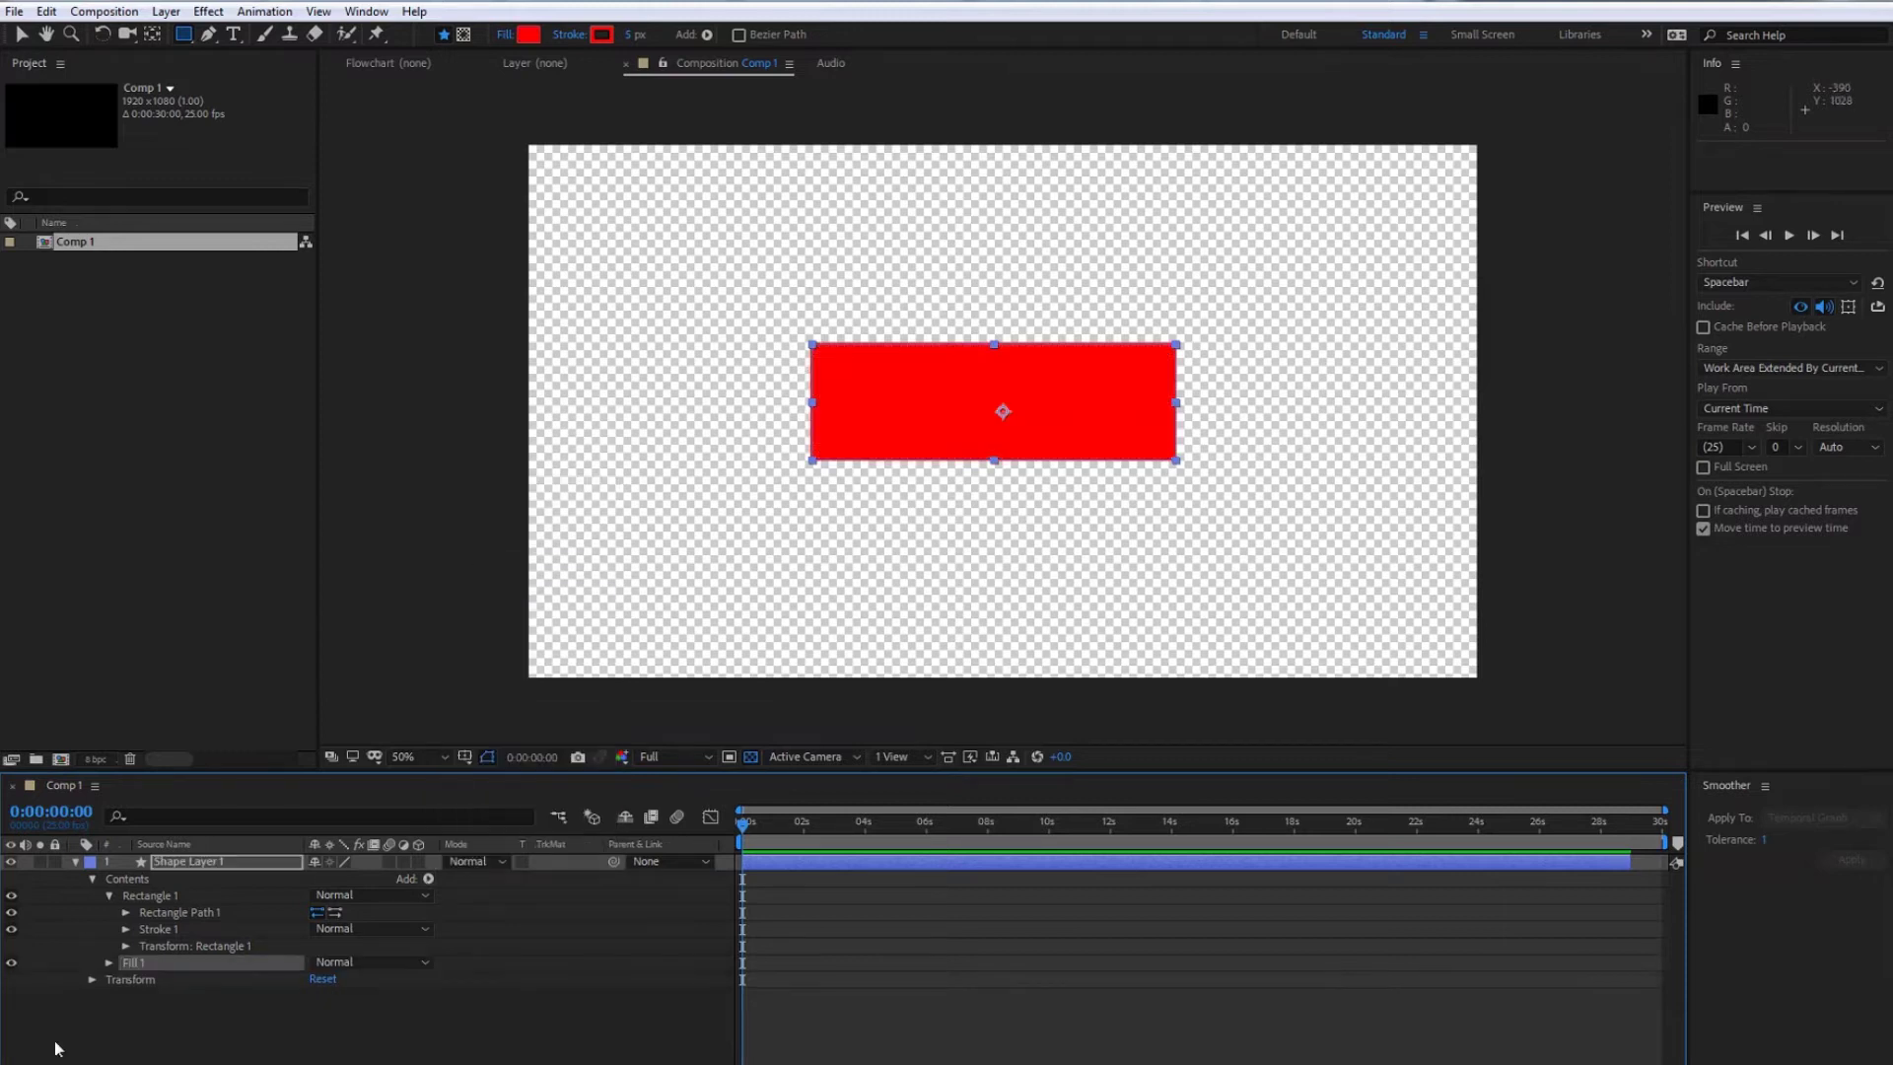
Change Fill 1's colour to yellow FFC600.
click(108, 965)
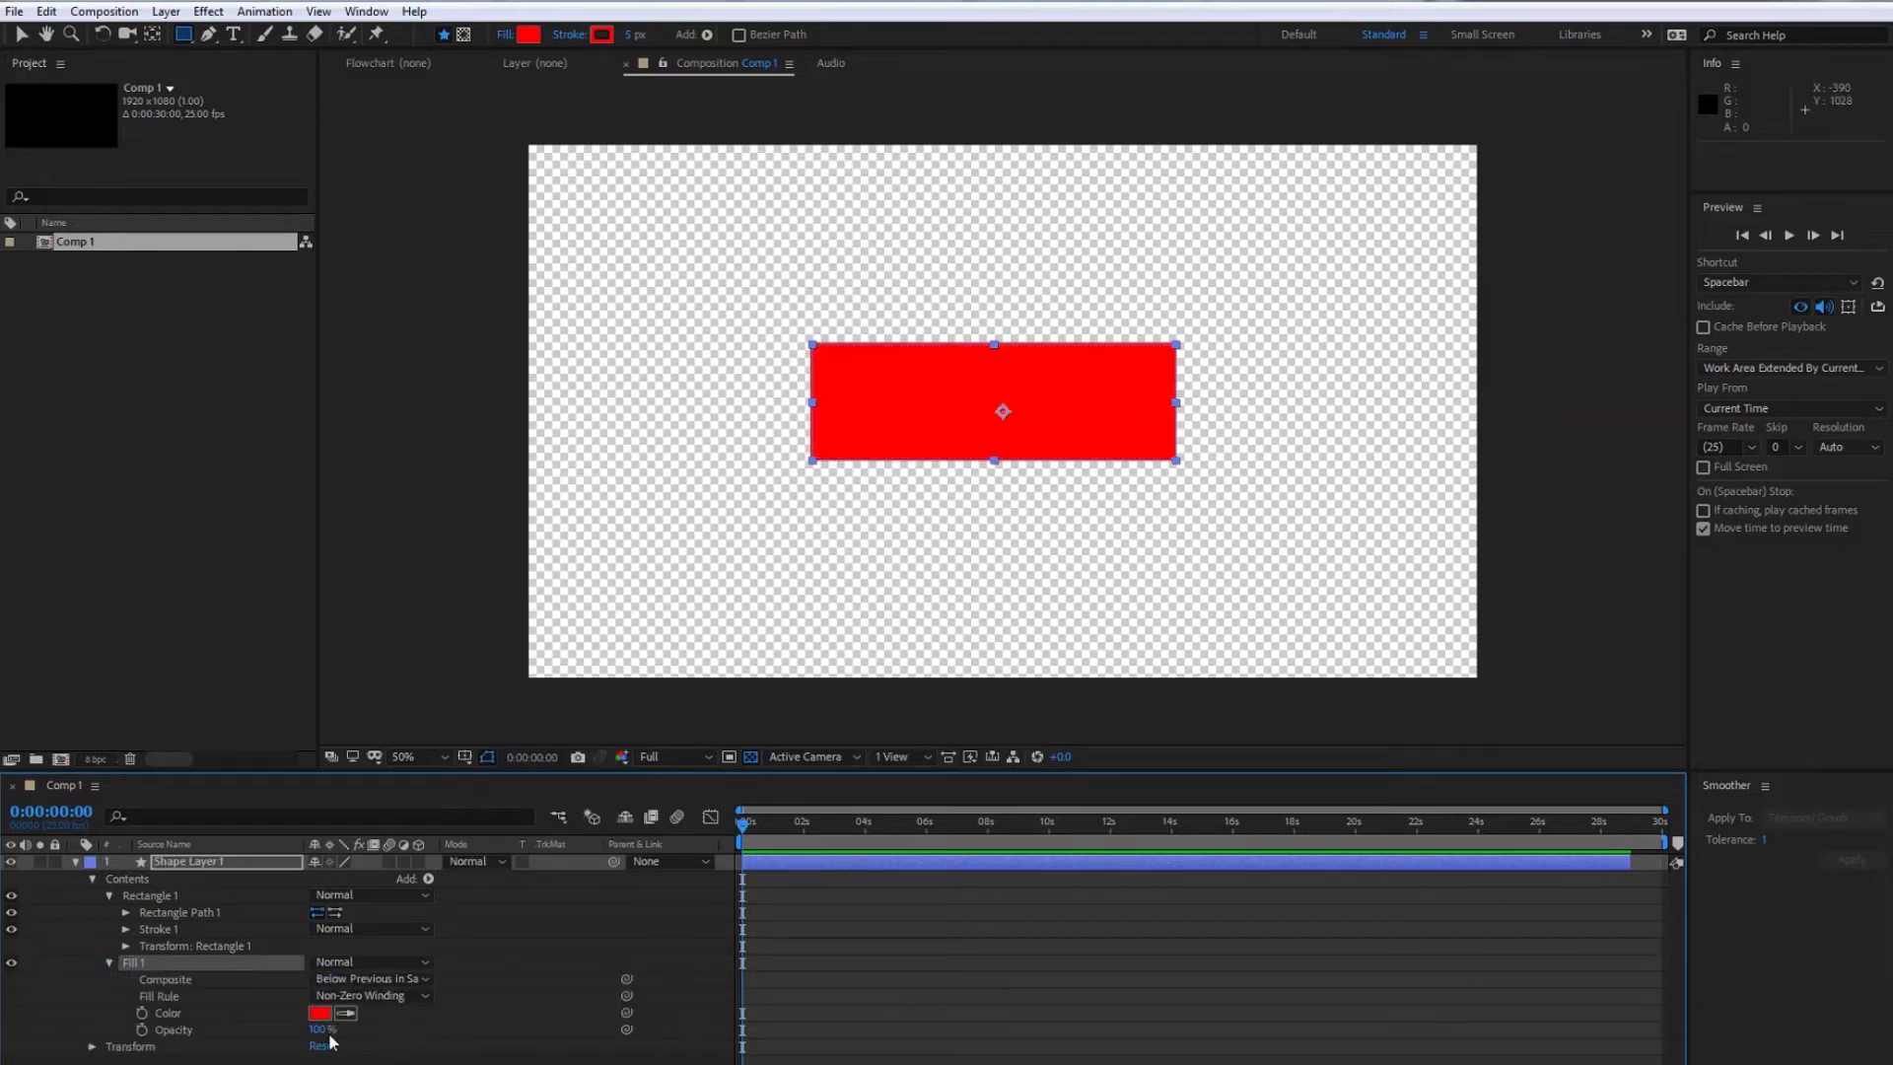
click(320, 1012)
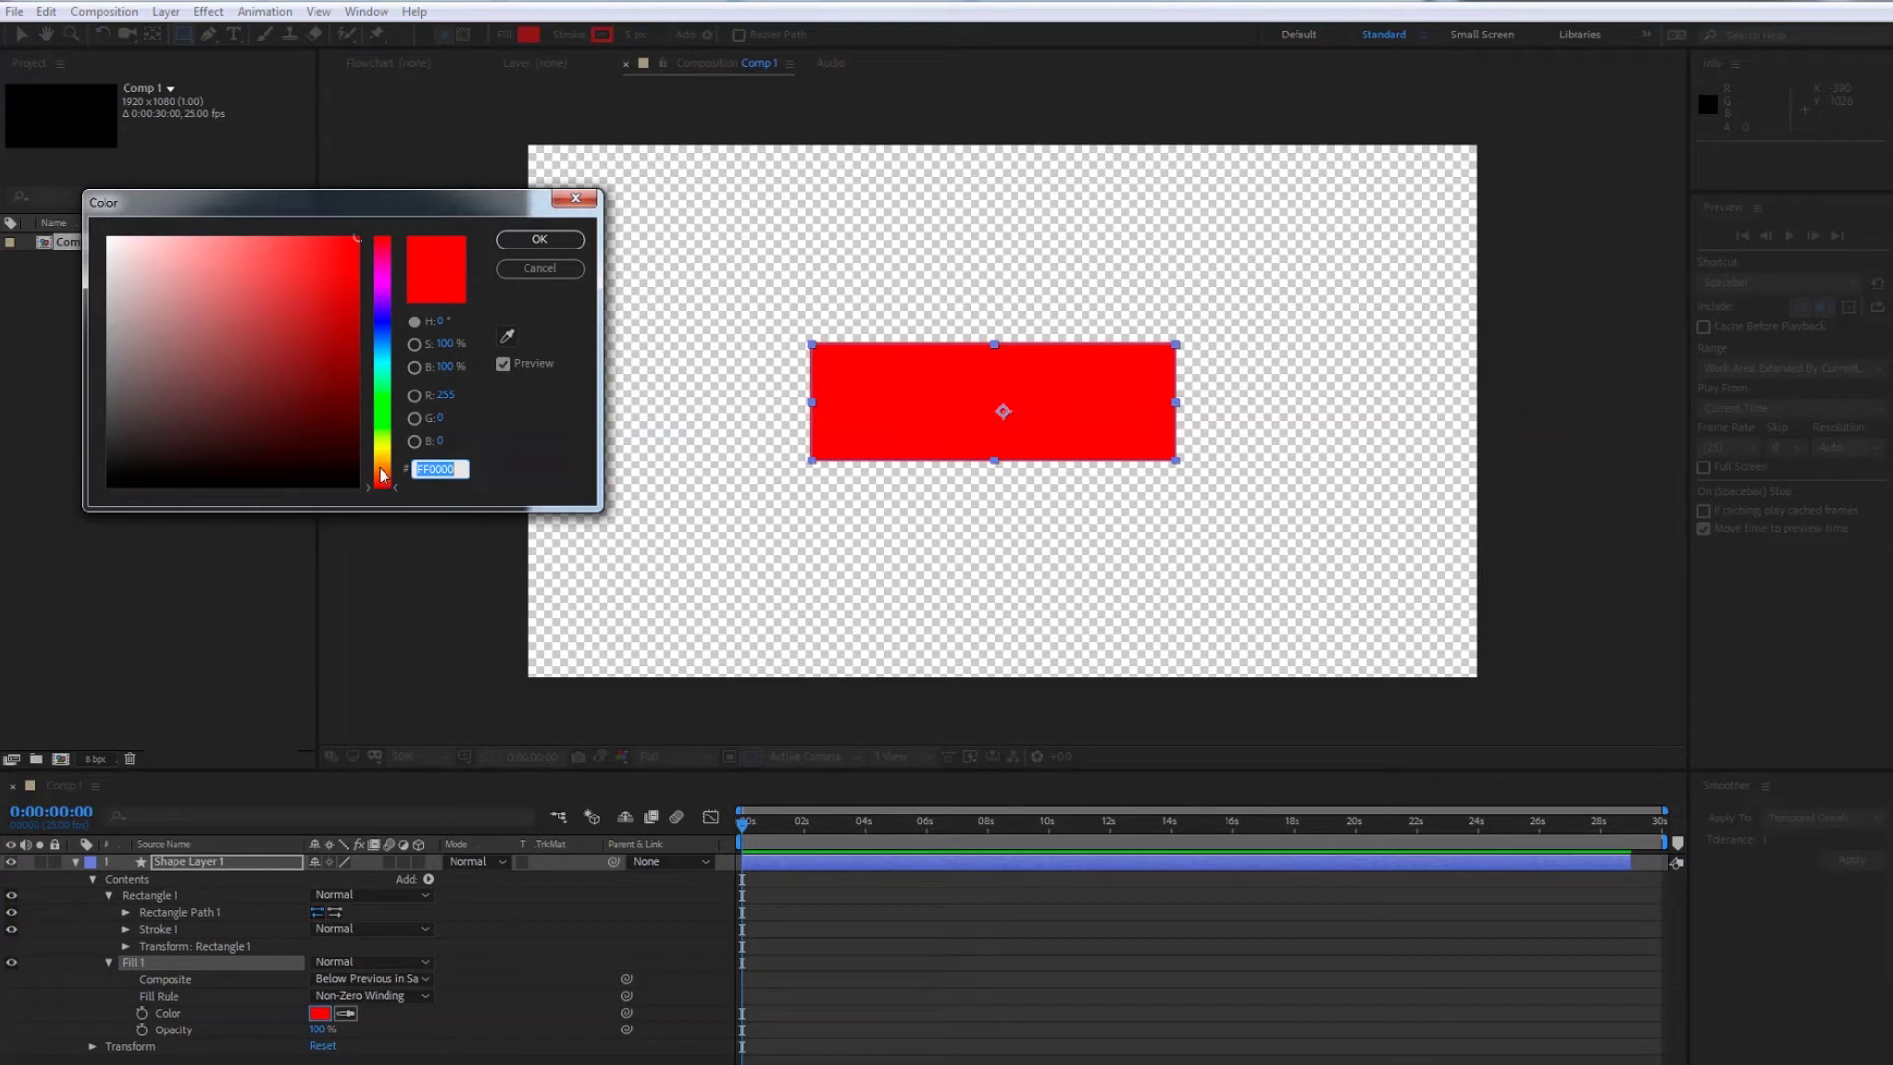
drag(383, 477, 382, 456)
click(520, 241)
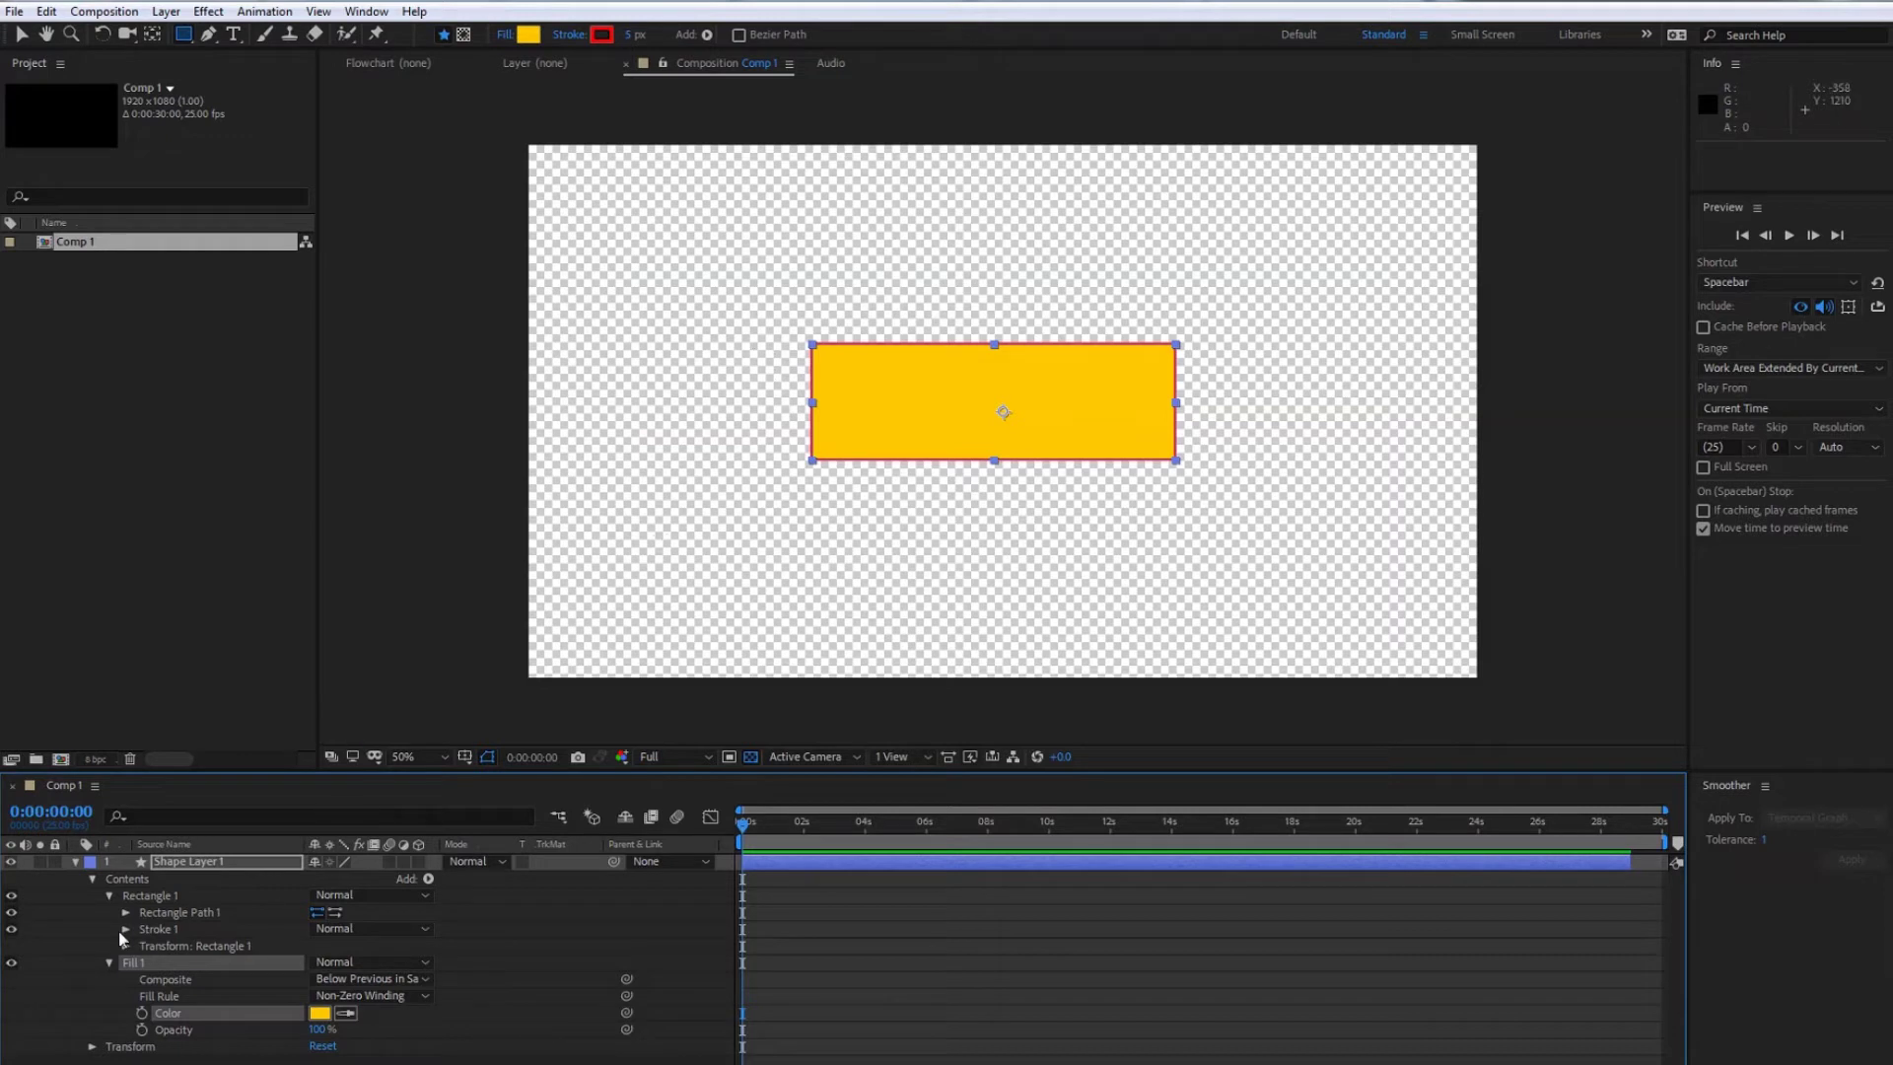
Delete Stroke 1 to remove the outline, then deselect the layer.
click(153, 931)
key(Delete)
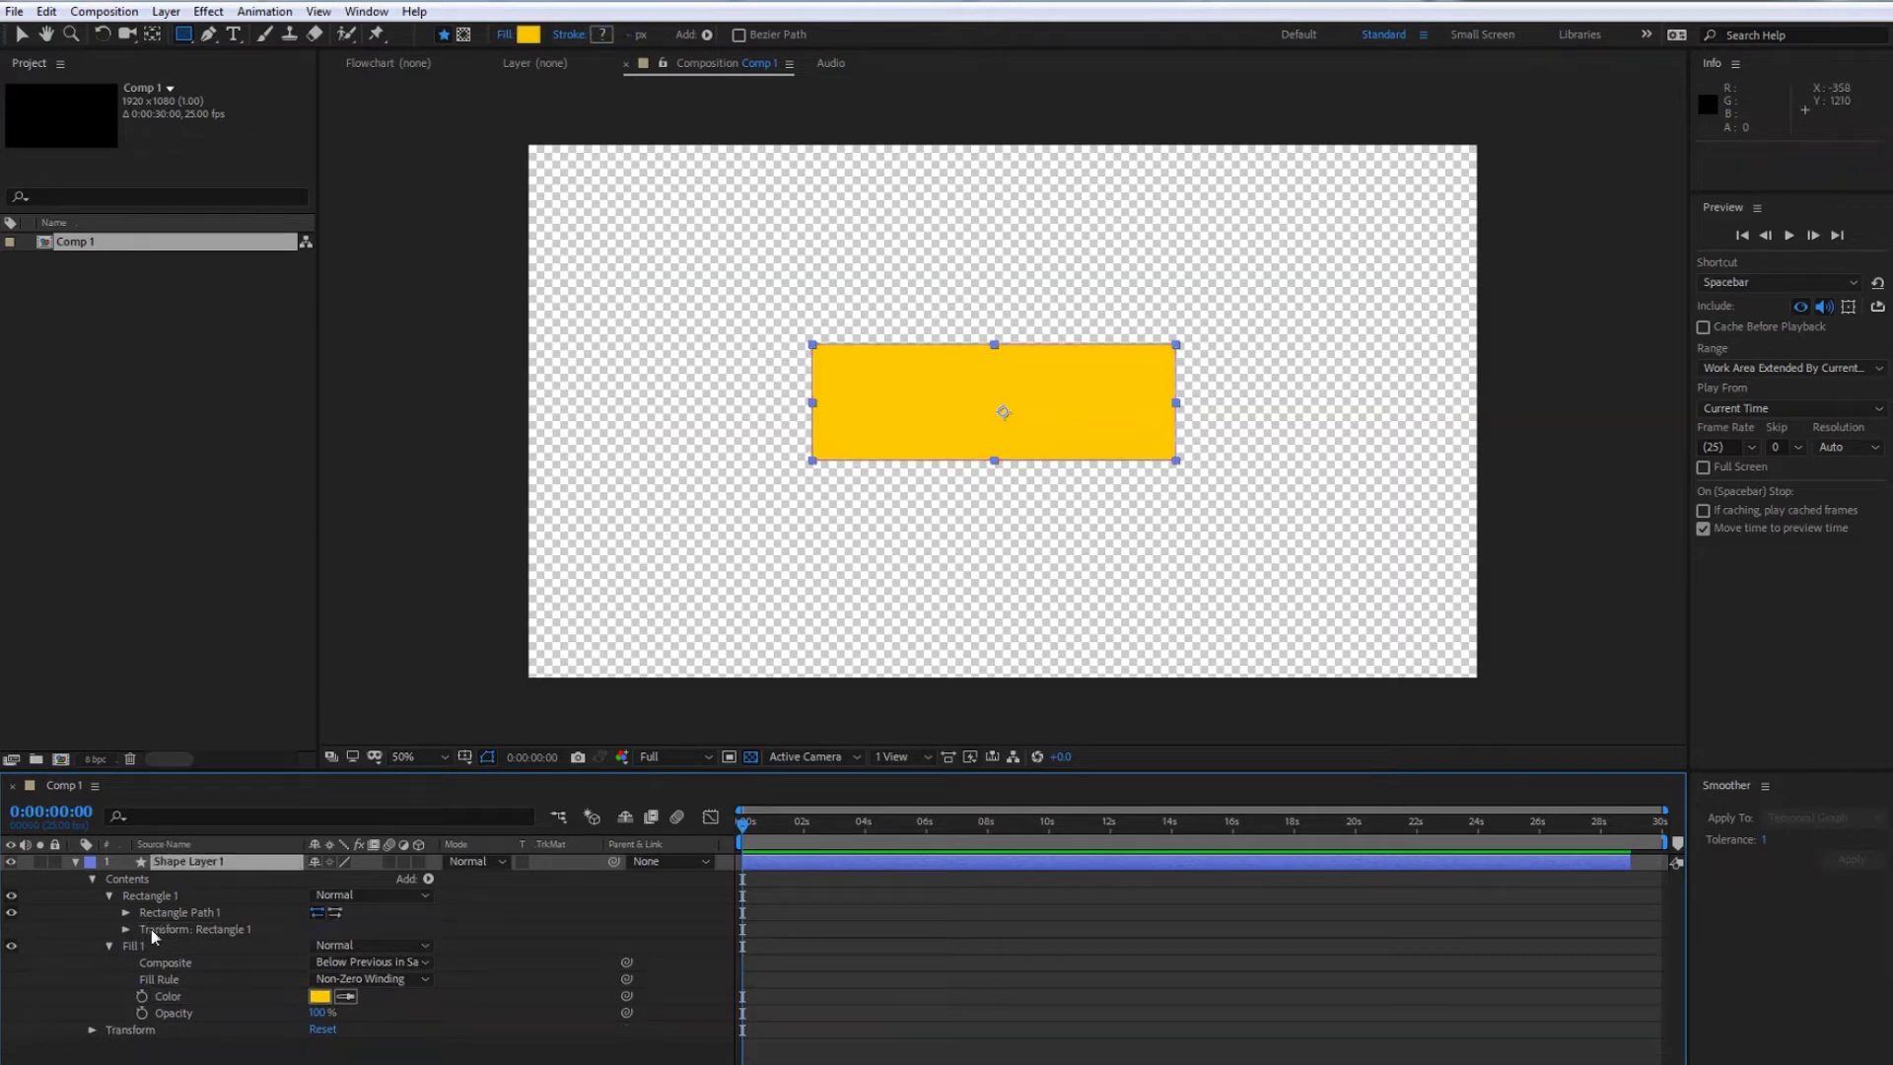
key(ctrl+shift+a)
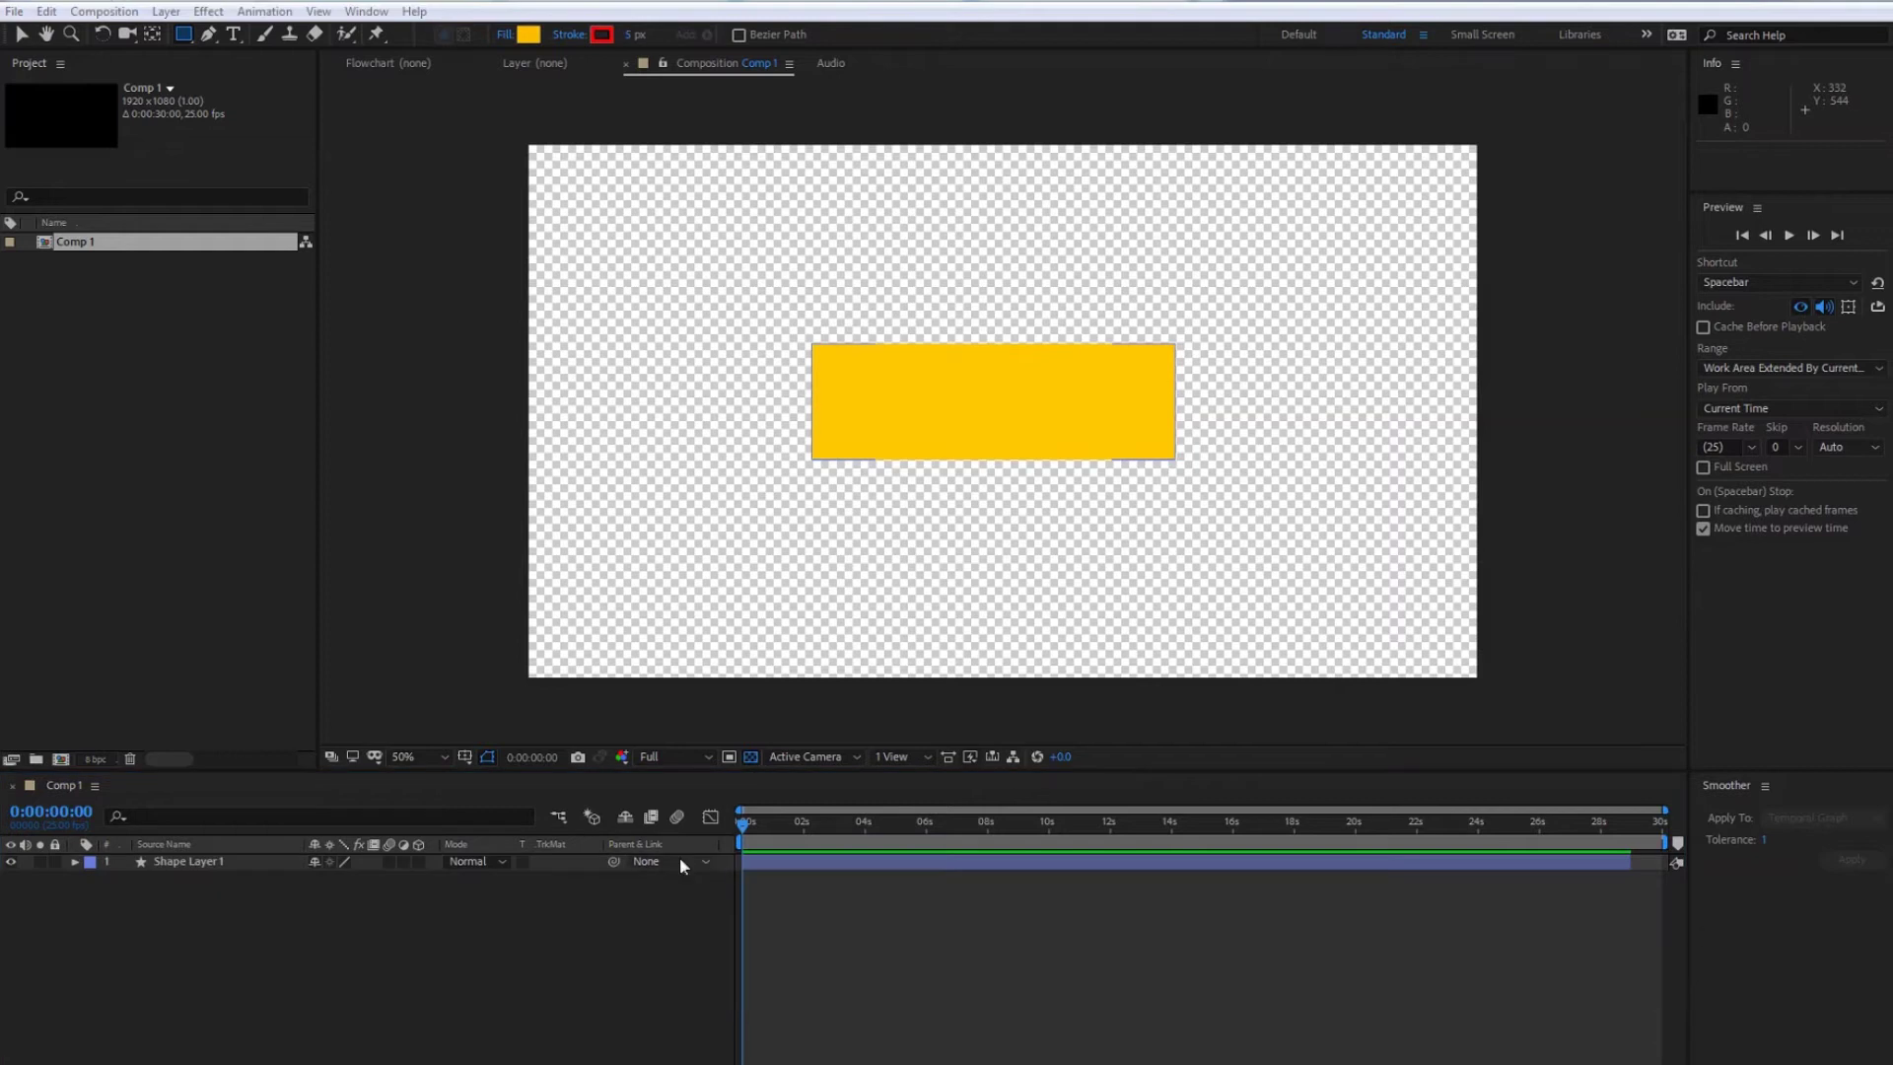
click(199, 862)
click(228, 885)
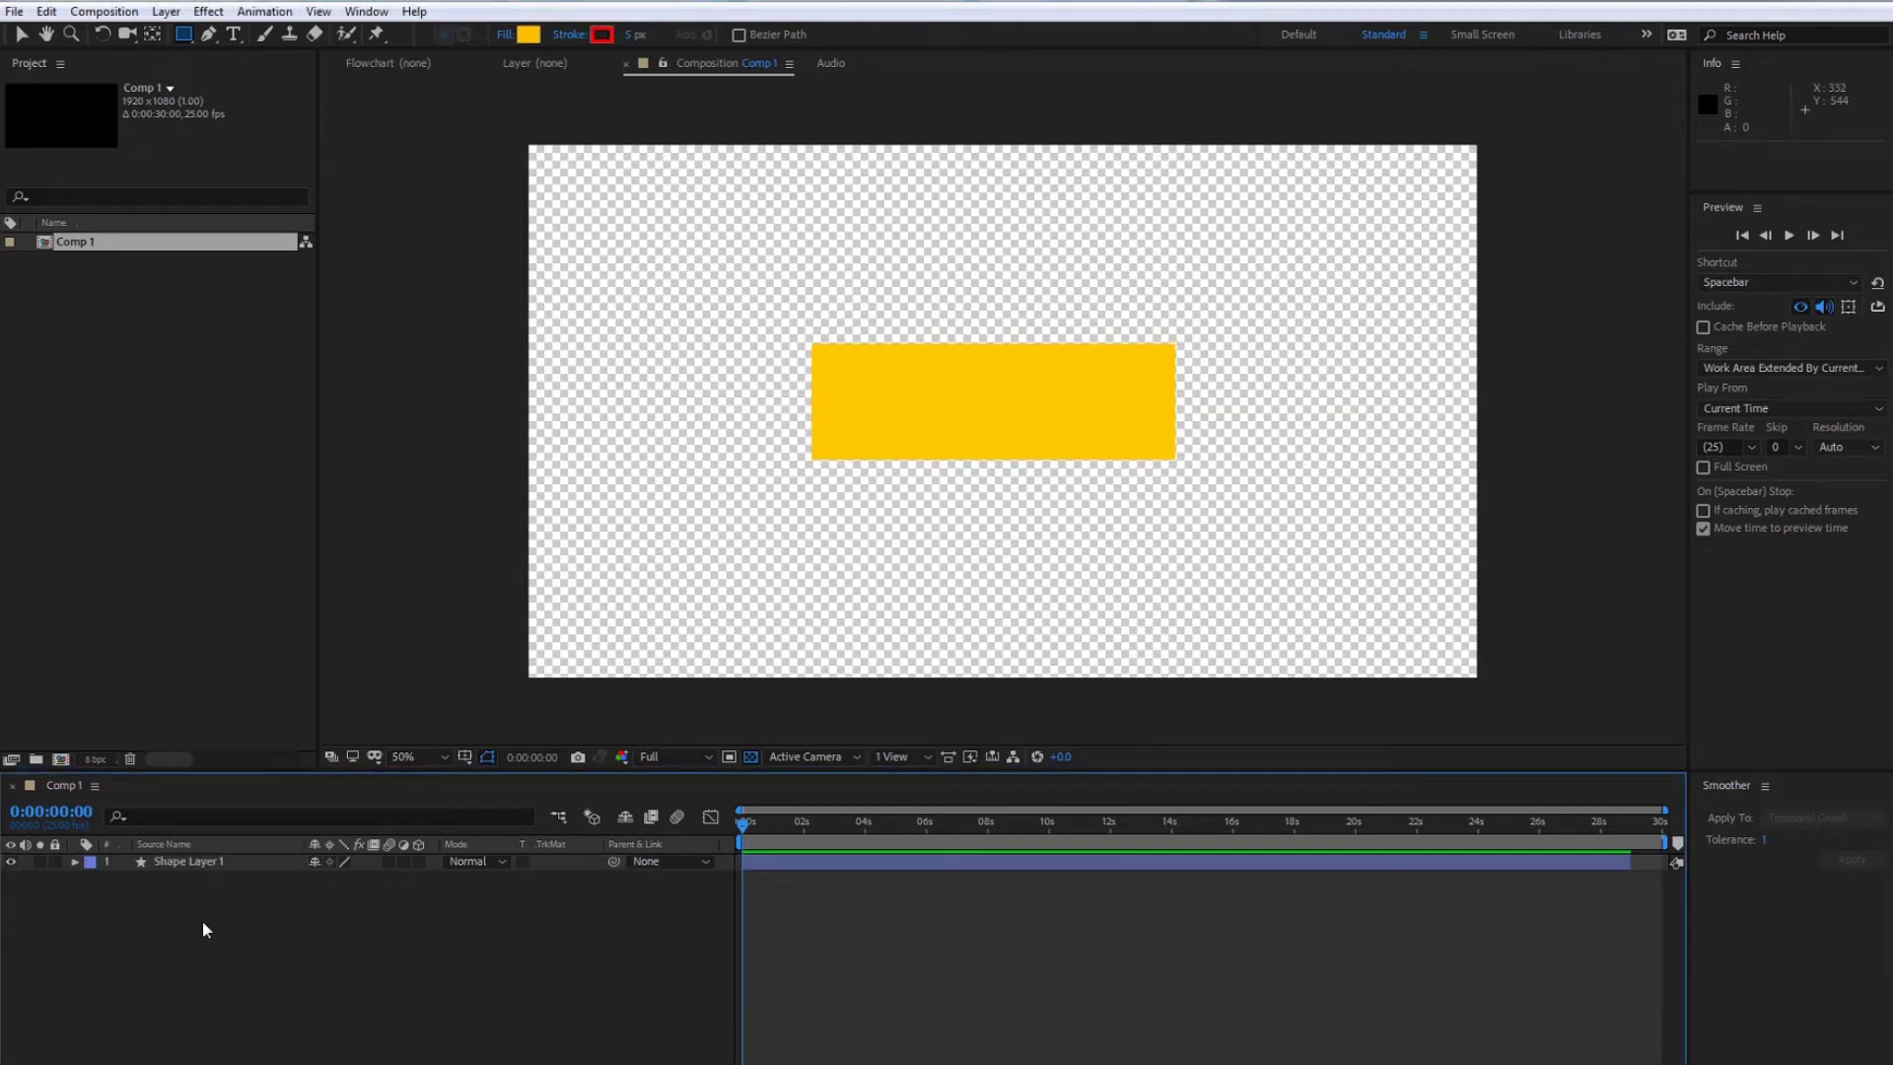
Add Shape Layer 2, extend its out-point to about 0:28, and move it below Shape Layer 1.
right_click(204, 930)
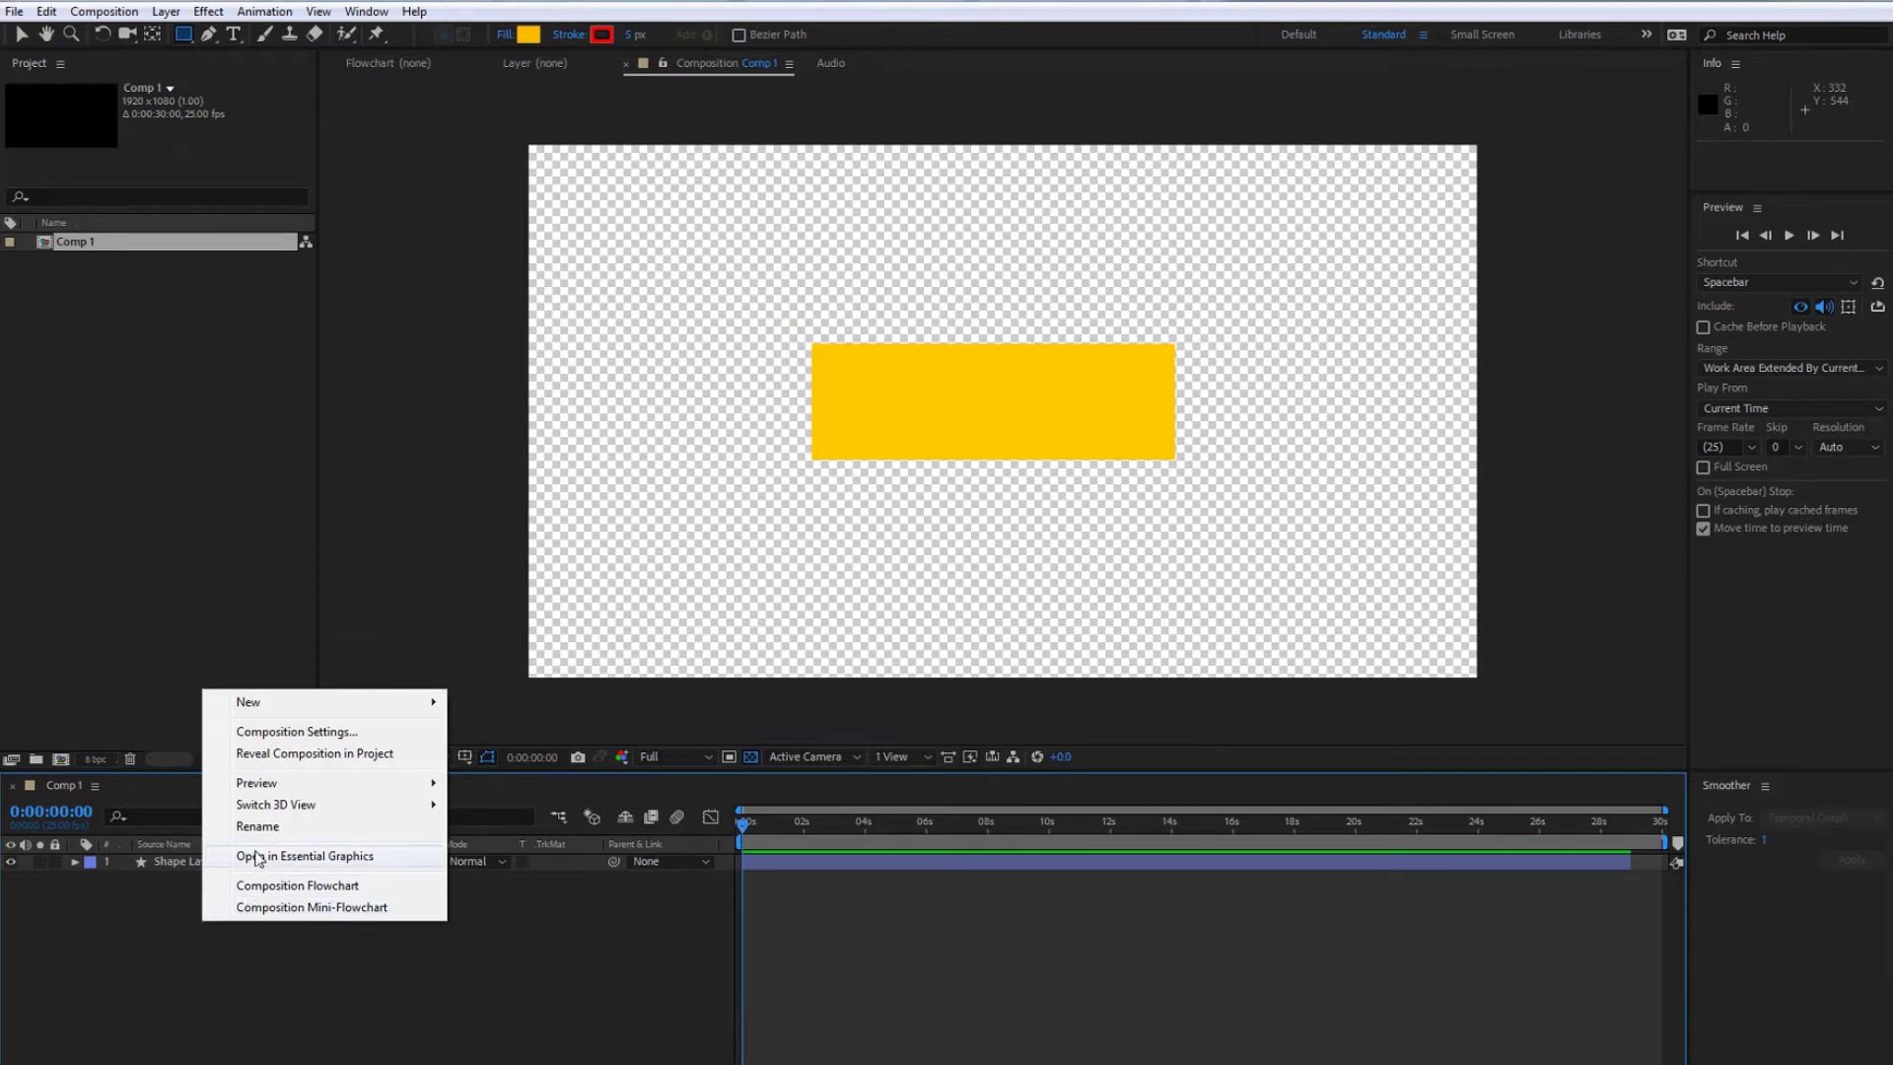
mouse_move(283, 710)
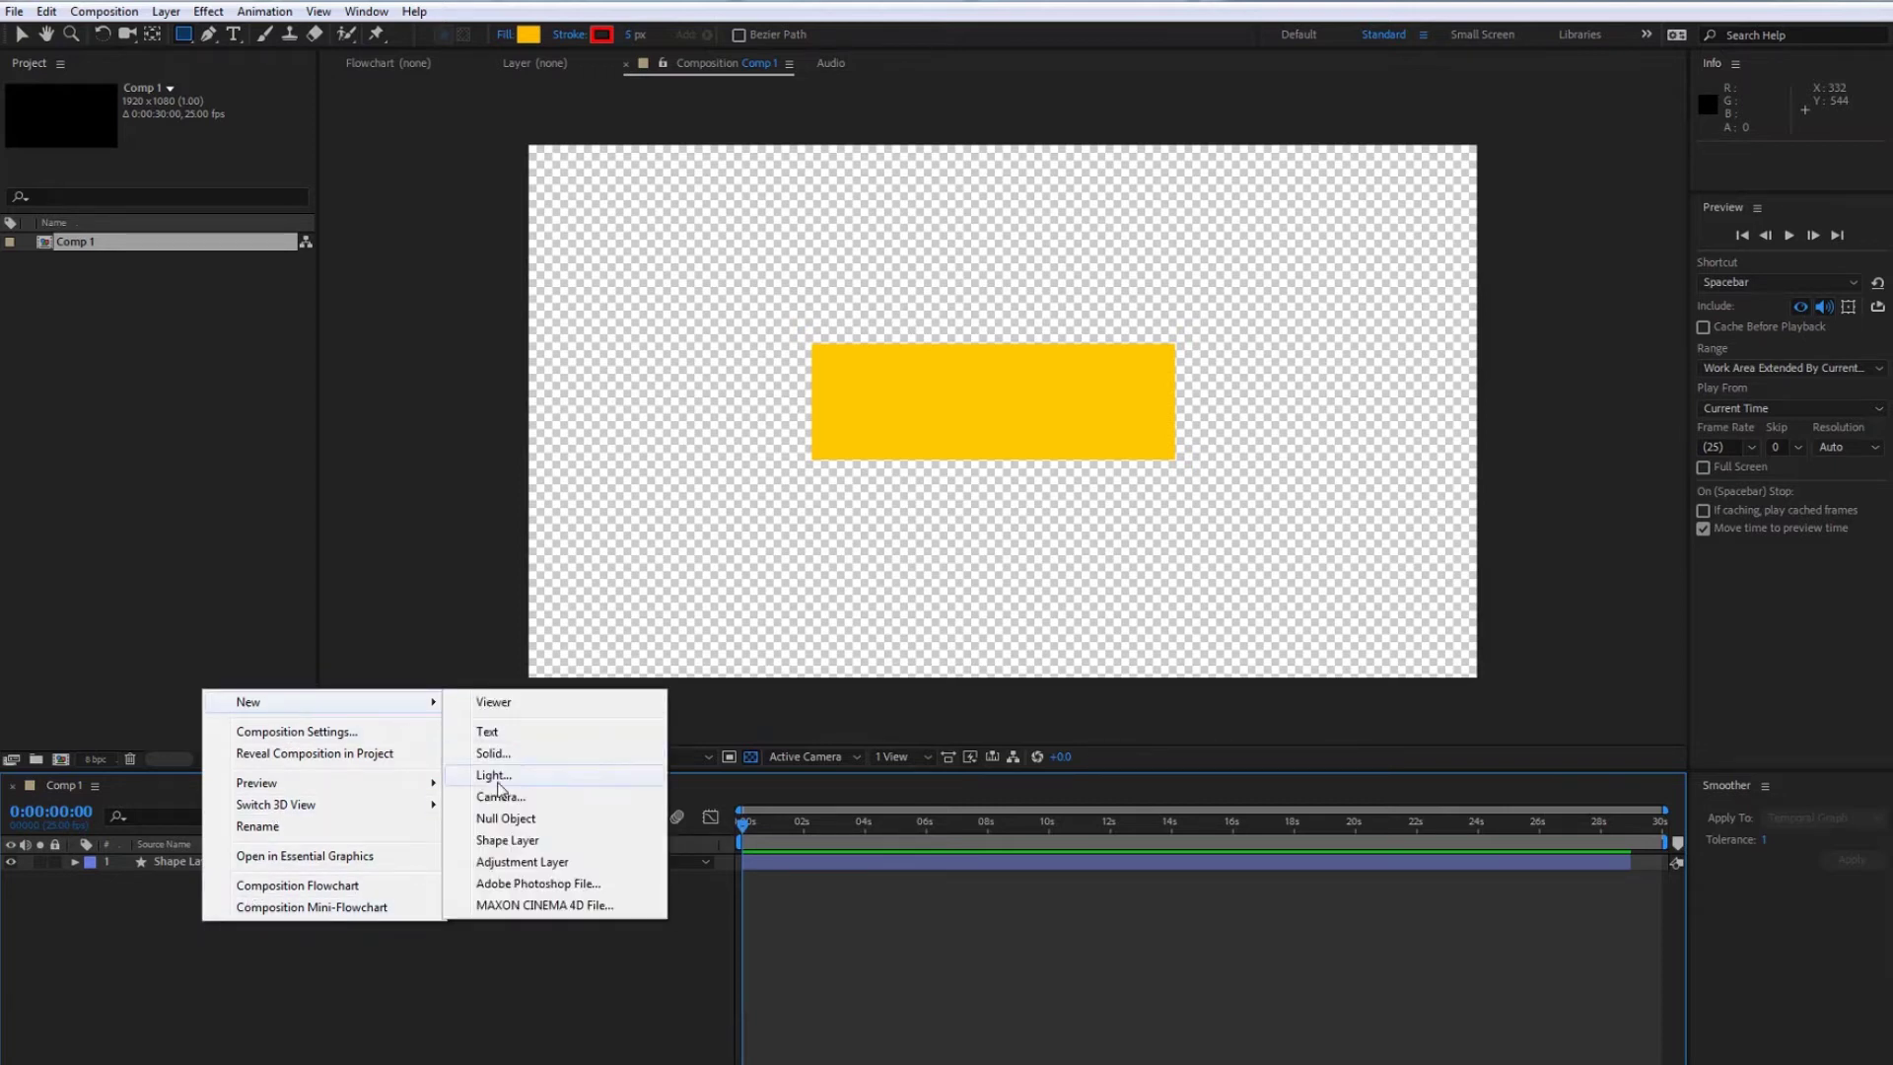
click(498, 840)
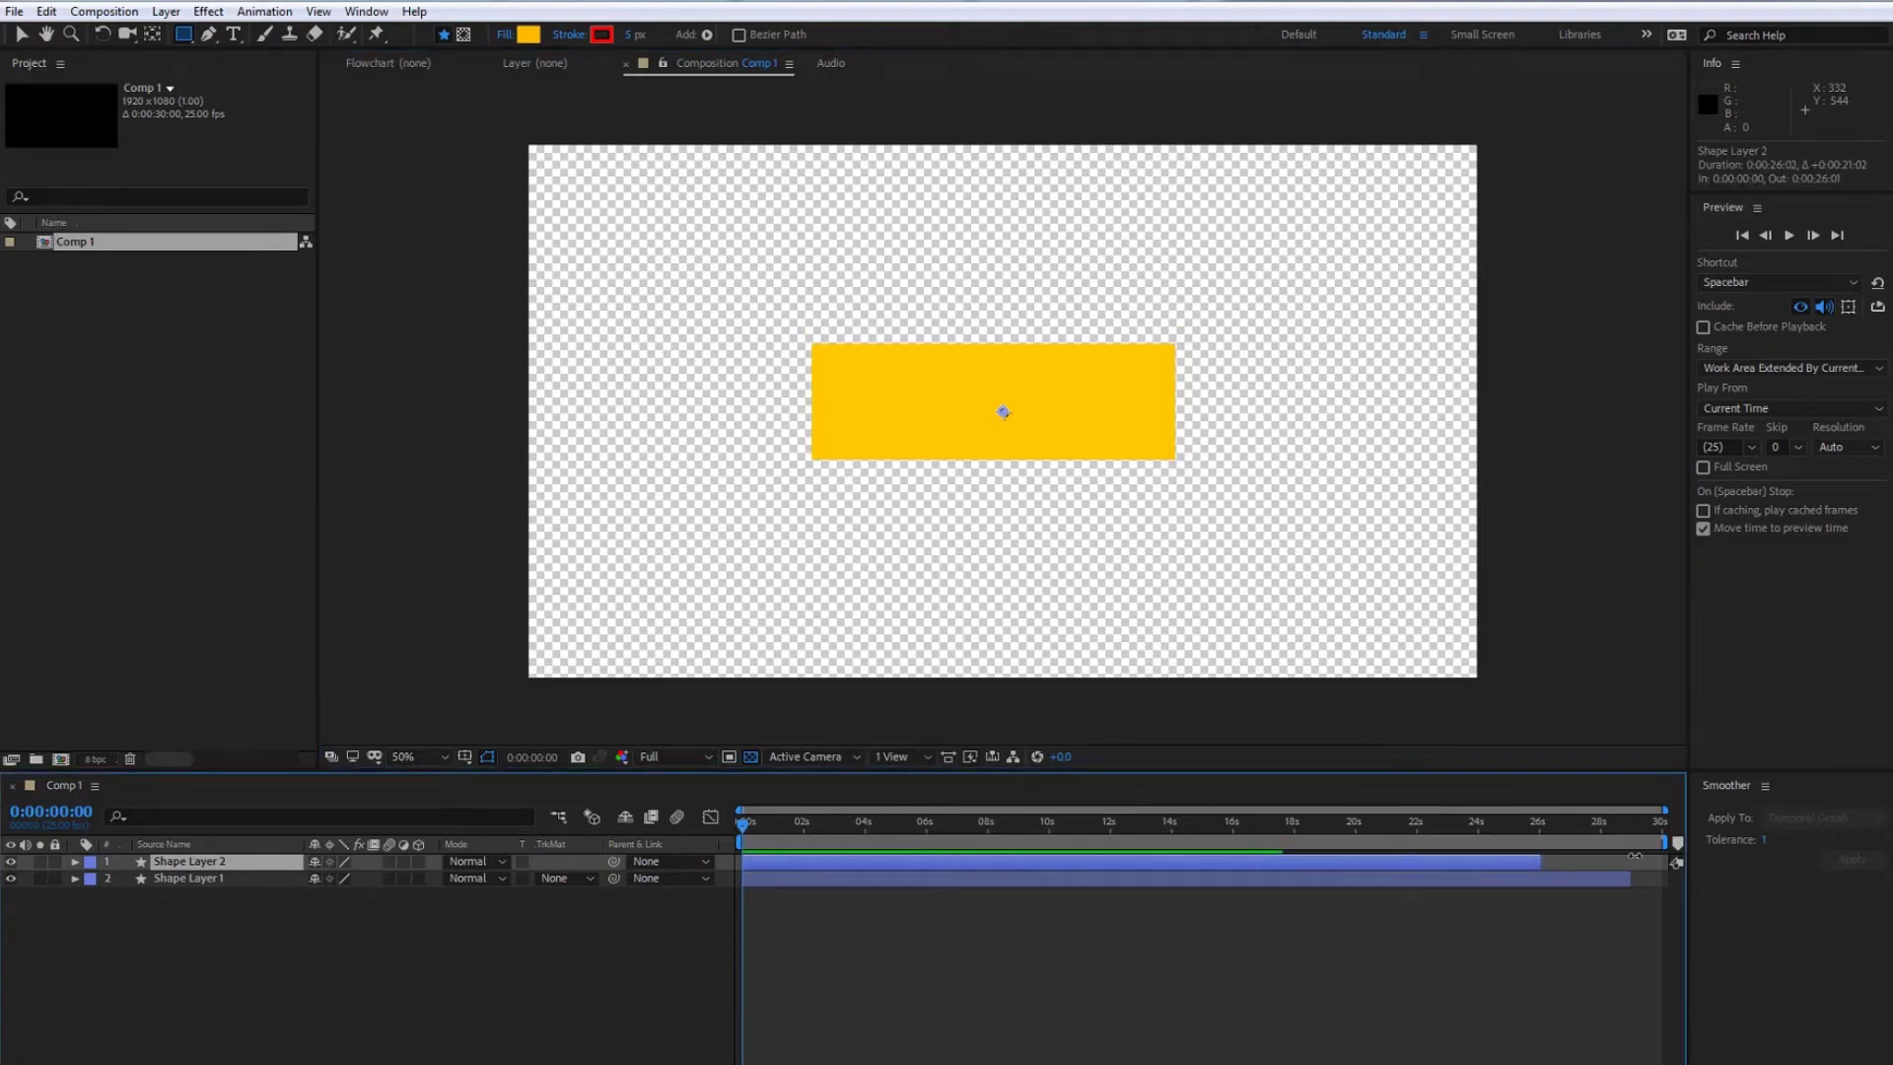
drag(899, 861, 1607, 860)
drag(215, 860, 215, 902)
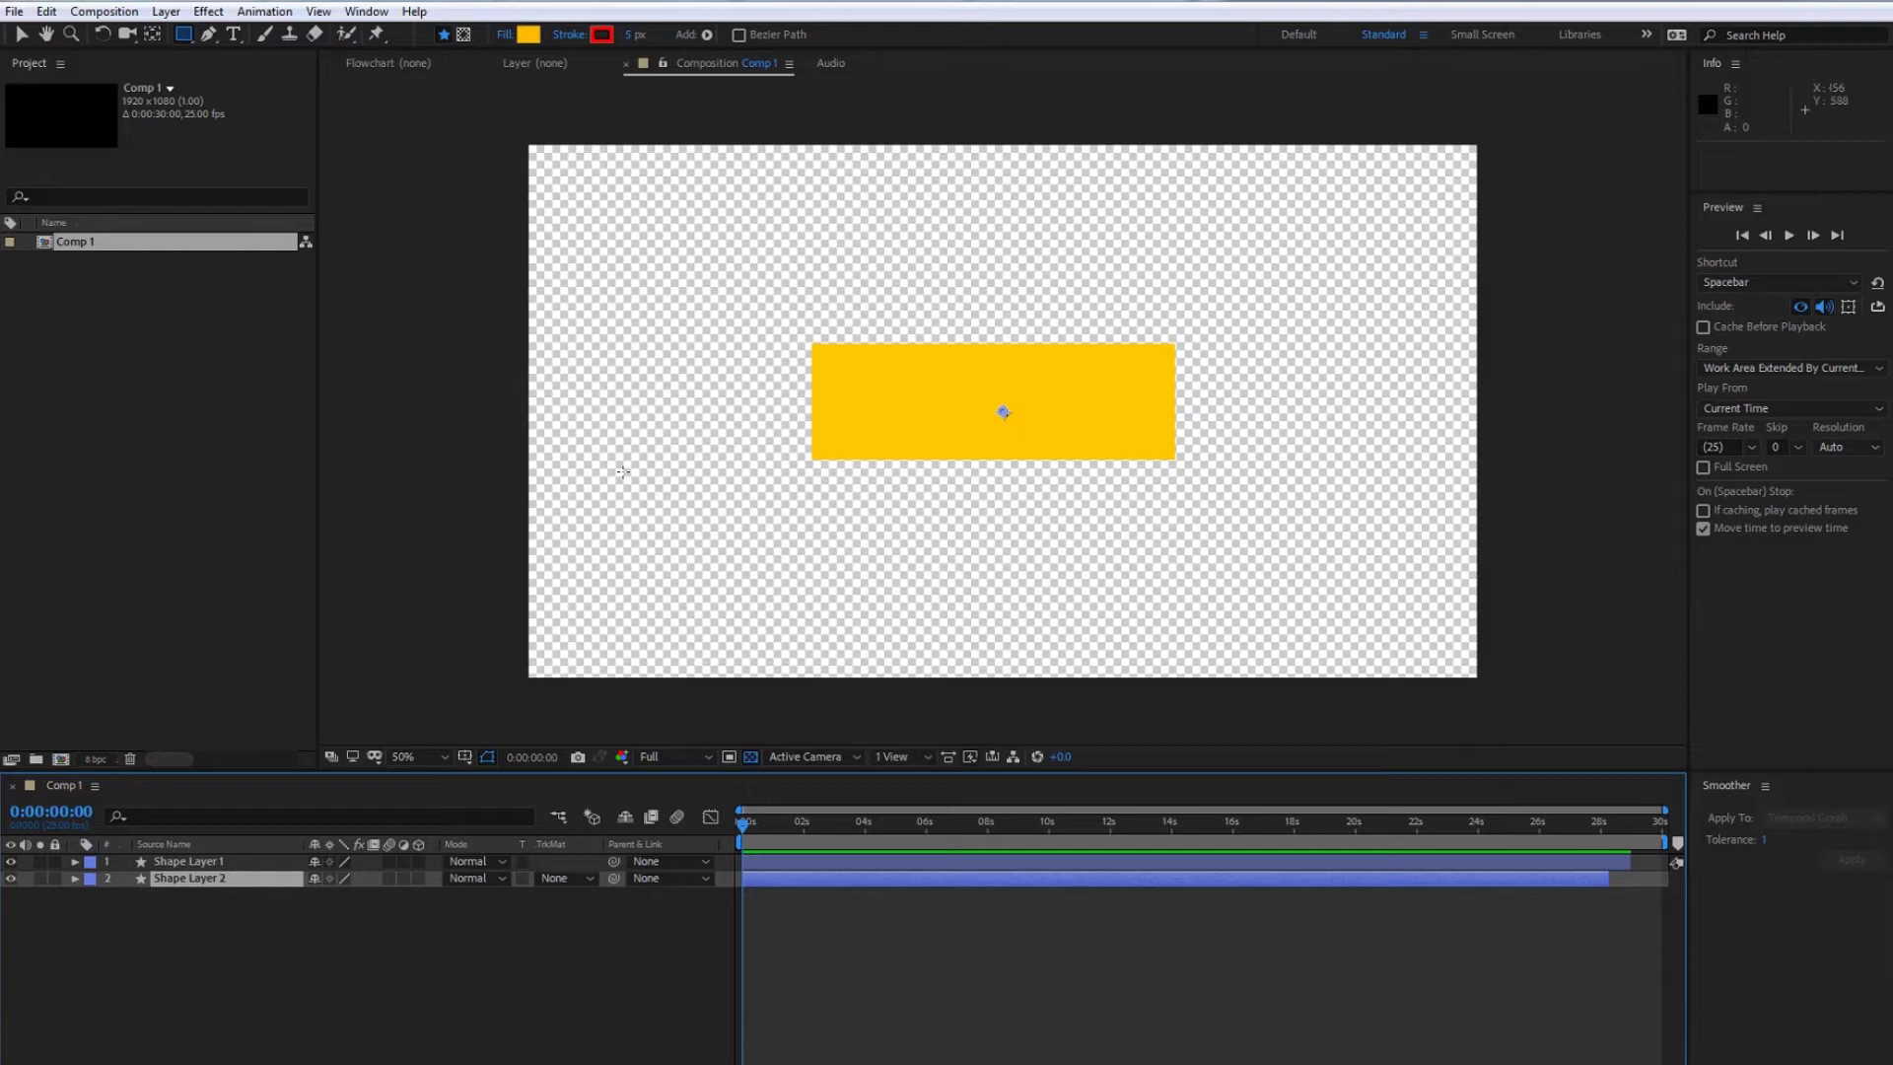
Add Rectangle Path 1 to Shape Layer 2 and scale it to span the full frame.
click(75, 879)
click(428, 896)
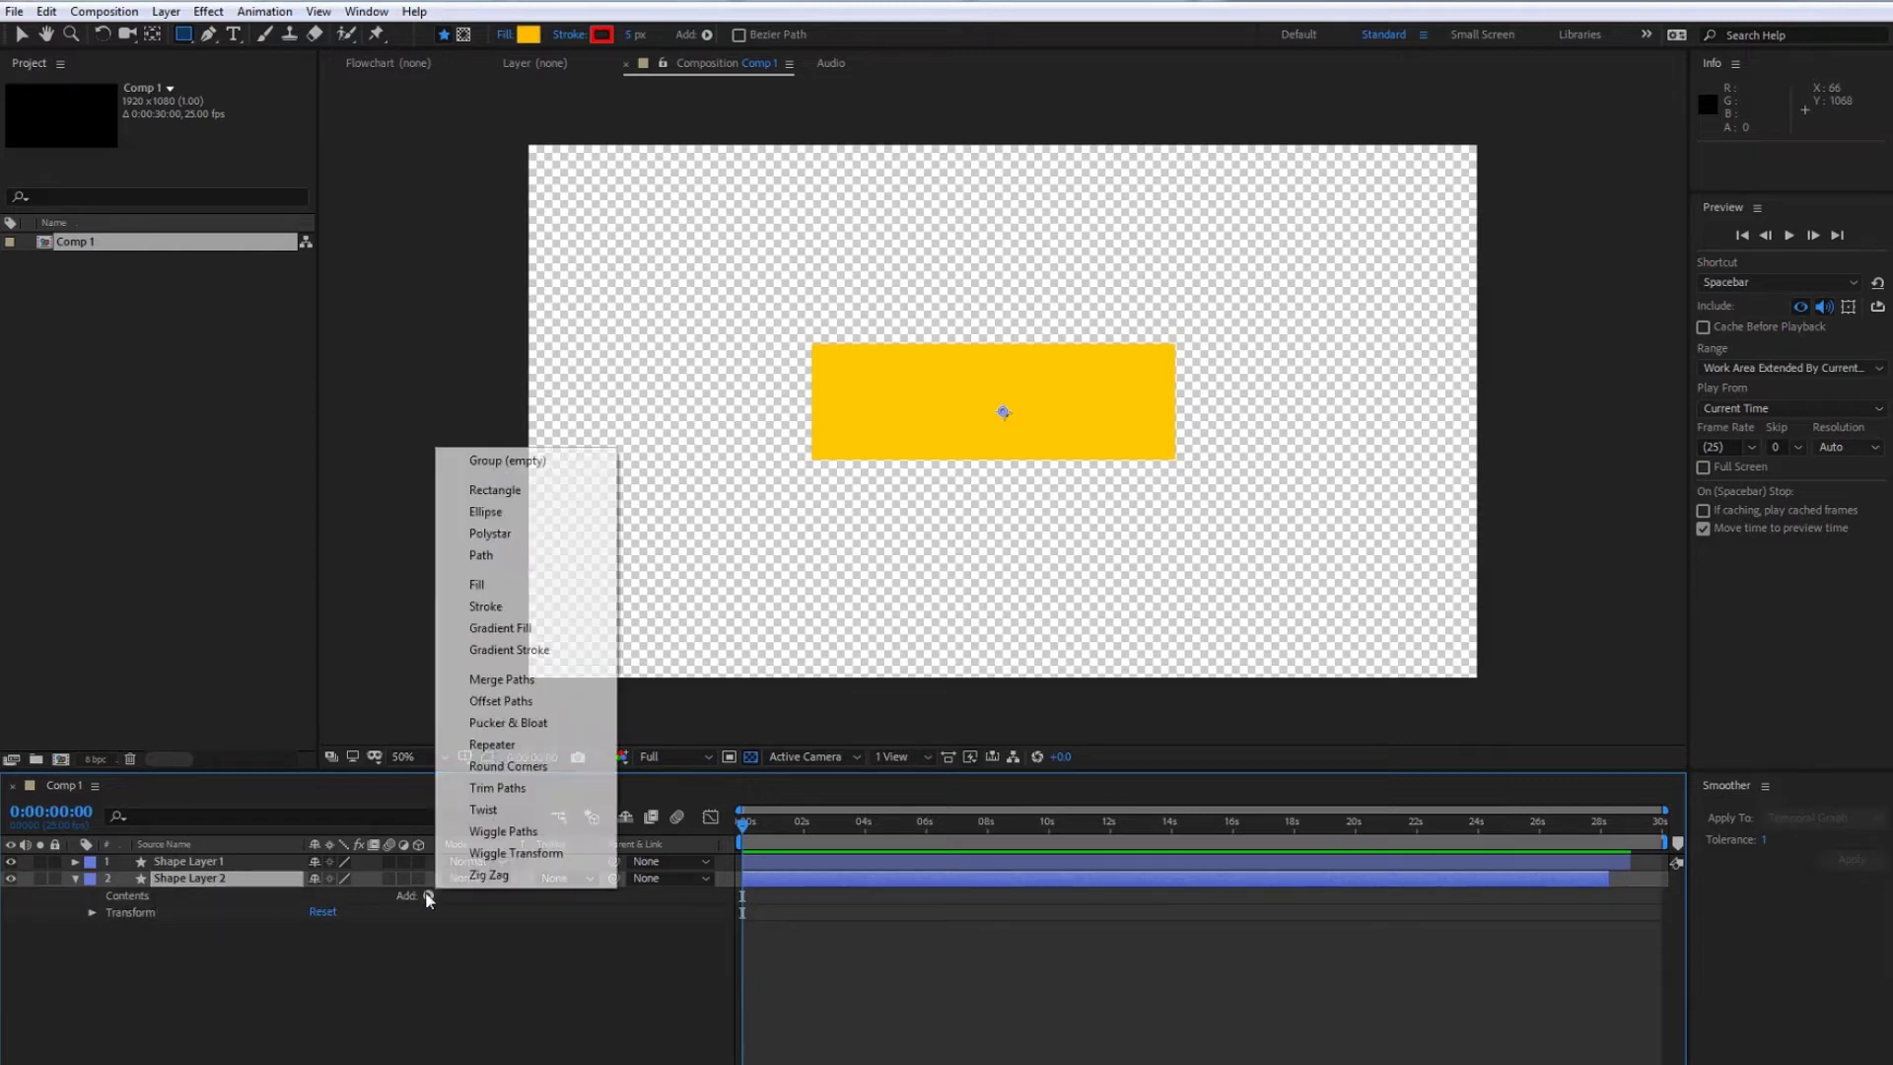
click(495, 490)
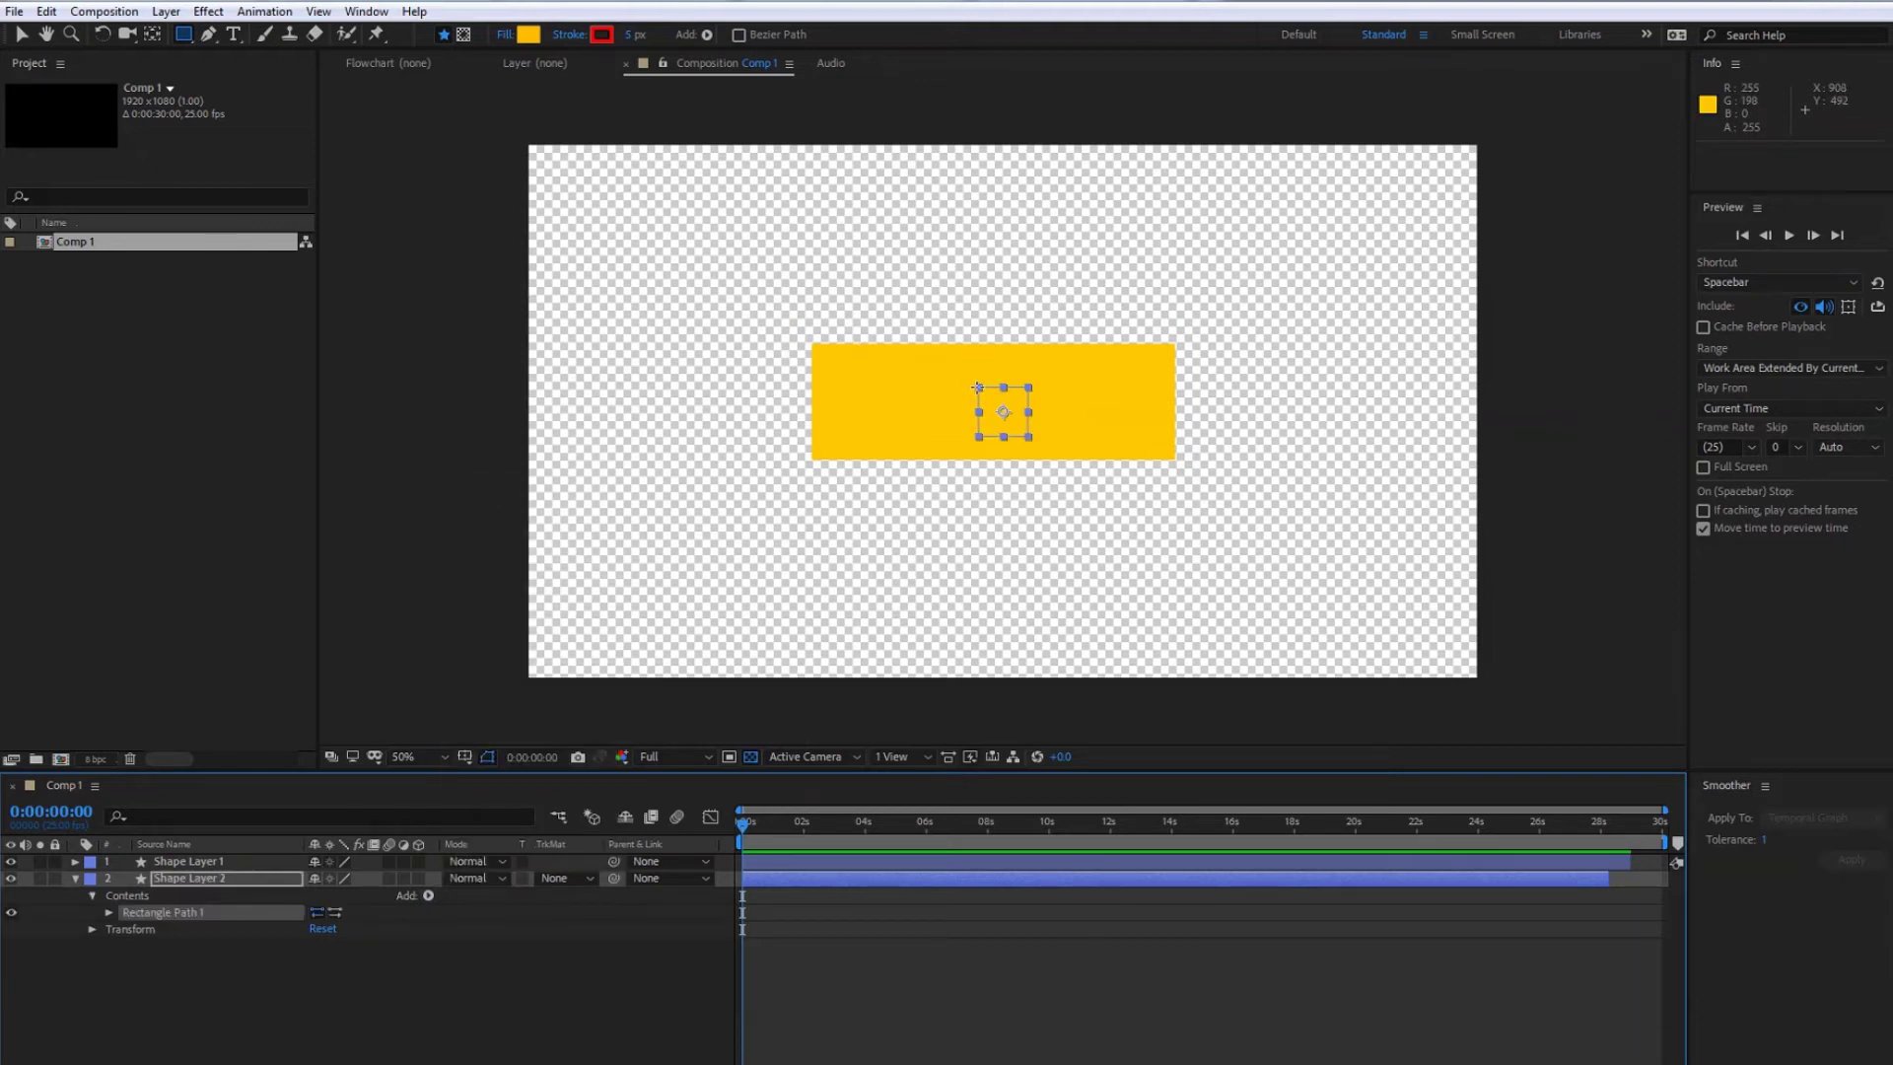
drag(977, 388, 734, 284)
key(ctrl+z)
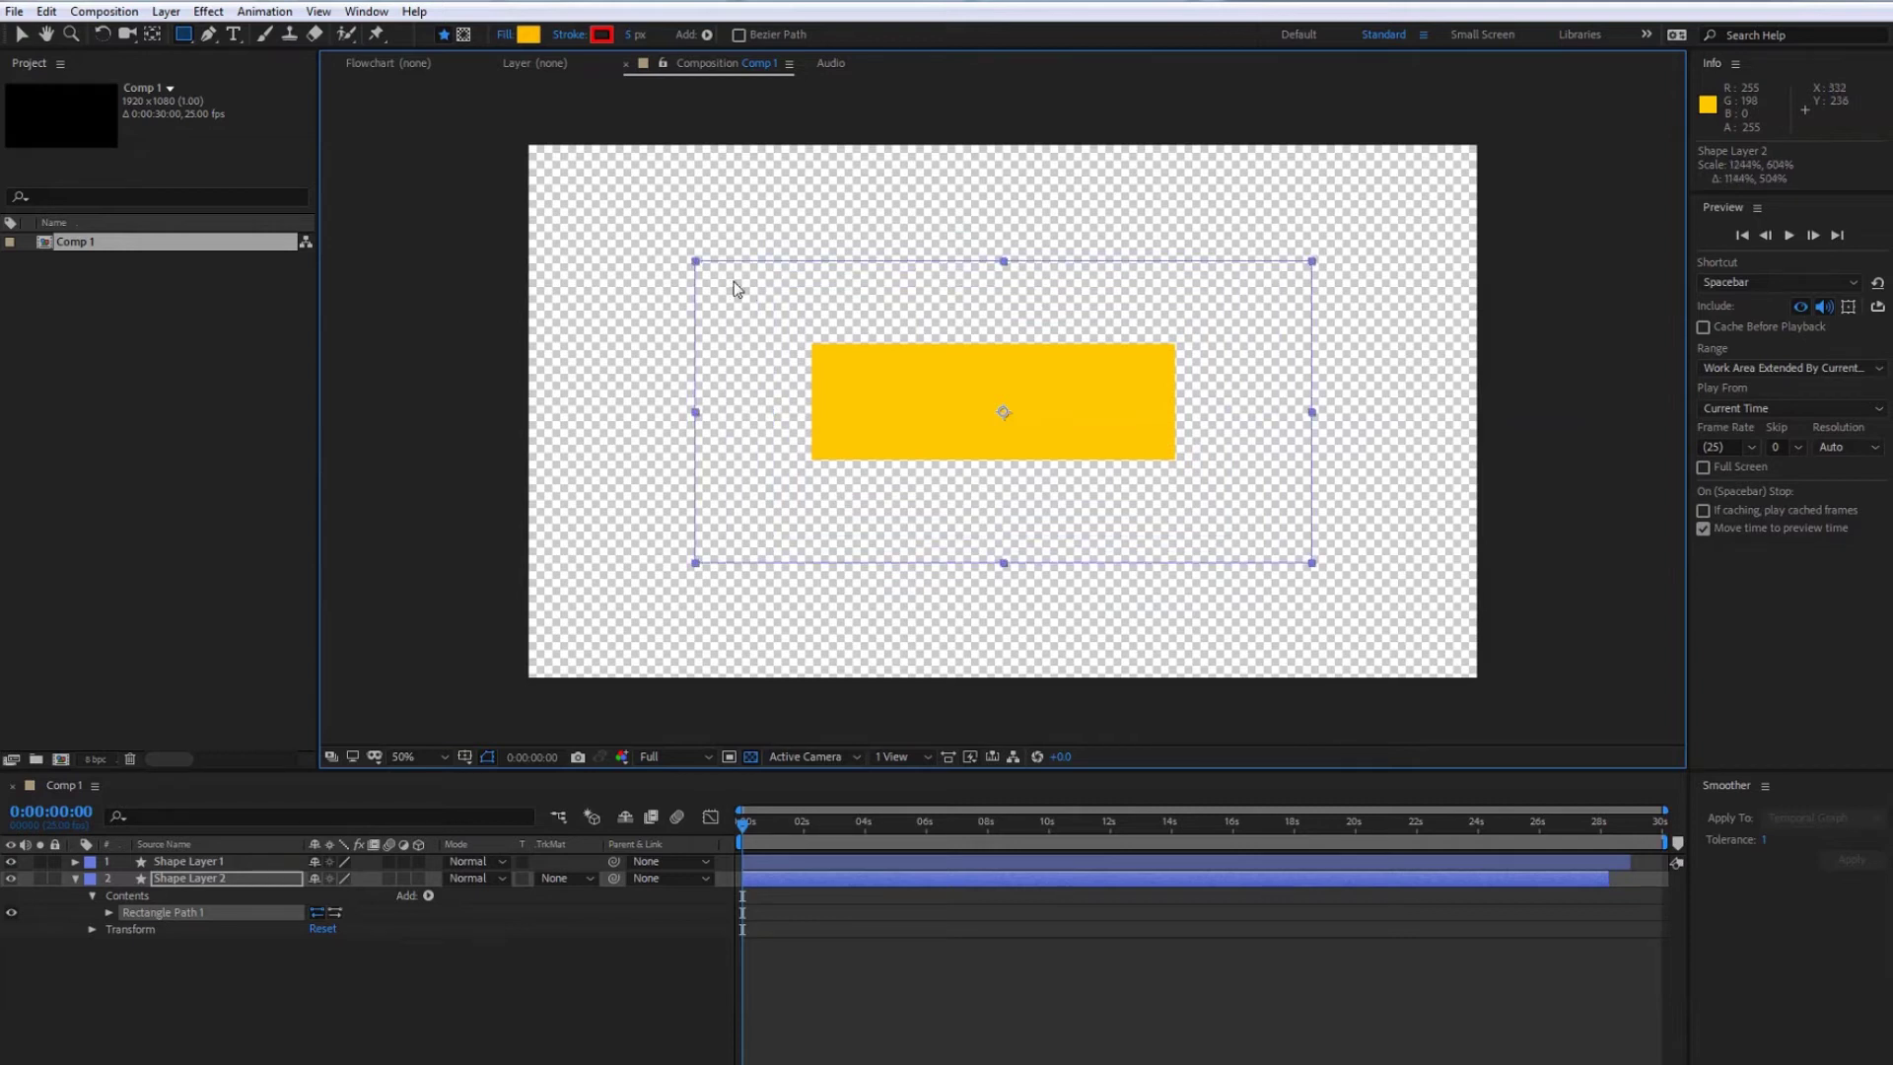
mouse_move(733, 282)
mouse_down()
mouse_move(733, 262)
mouse_move(662, 272)
mouse_move(700, 294)
mouse_move(830, 213)
mouse_move(837, 283)
mouse_move(533, 116)
mouse_move(424, 178)
mouse_move(523, 136)
mouse_up()
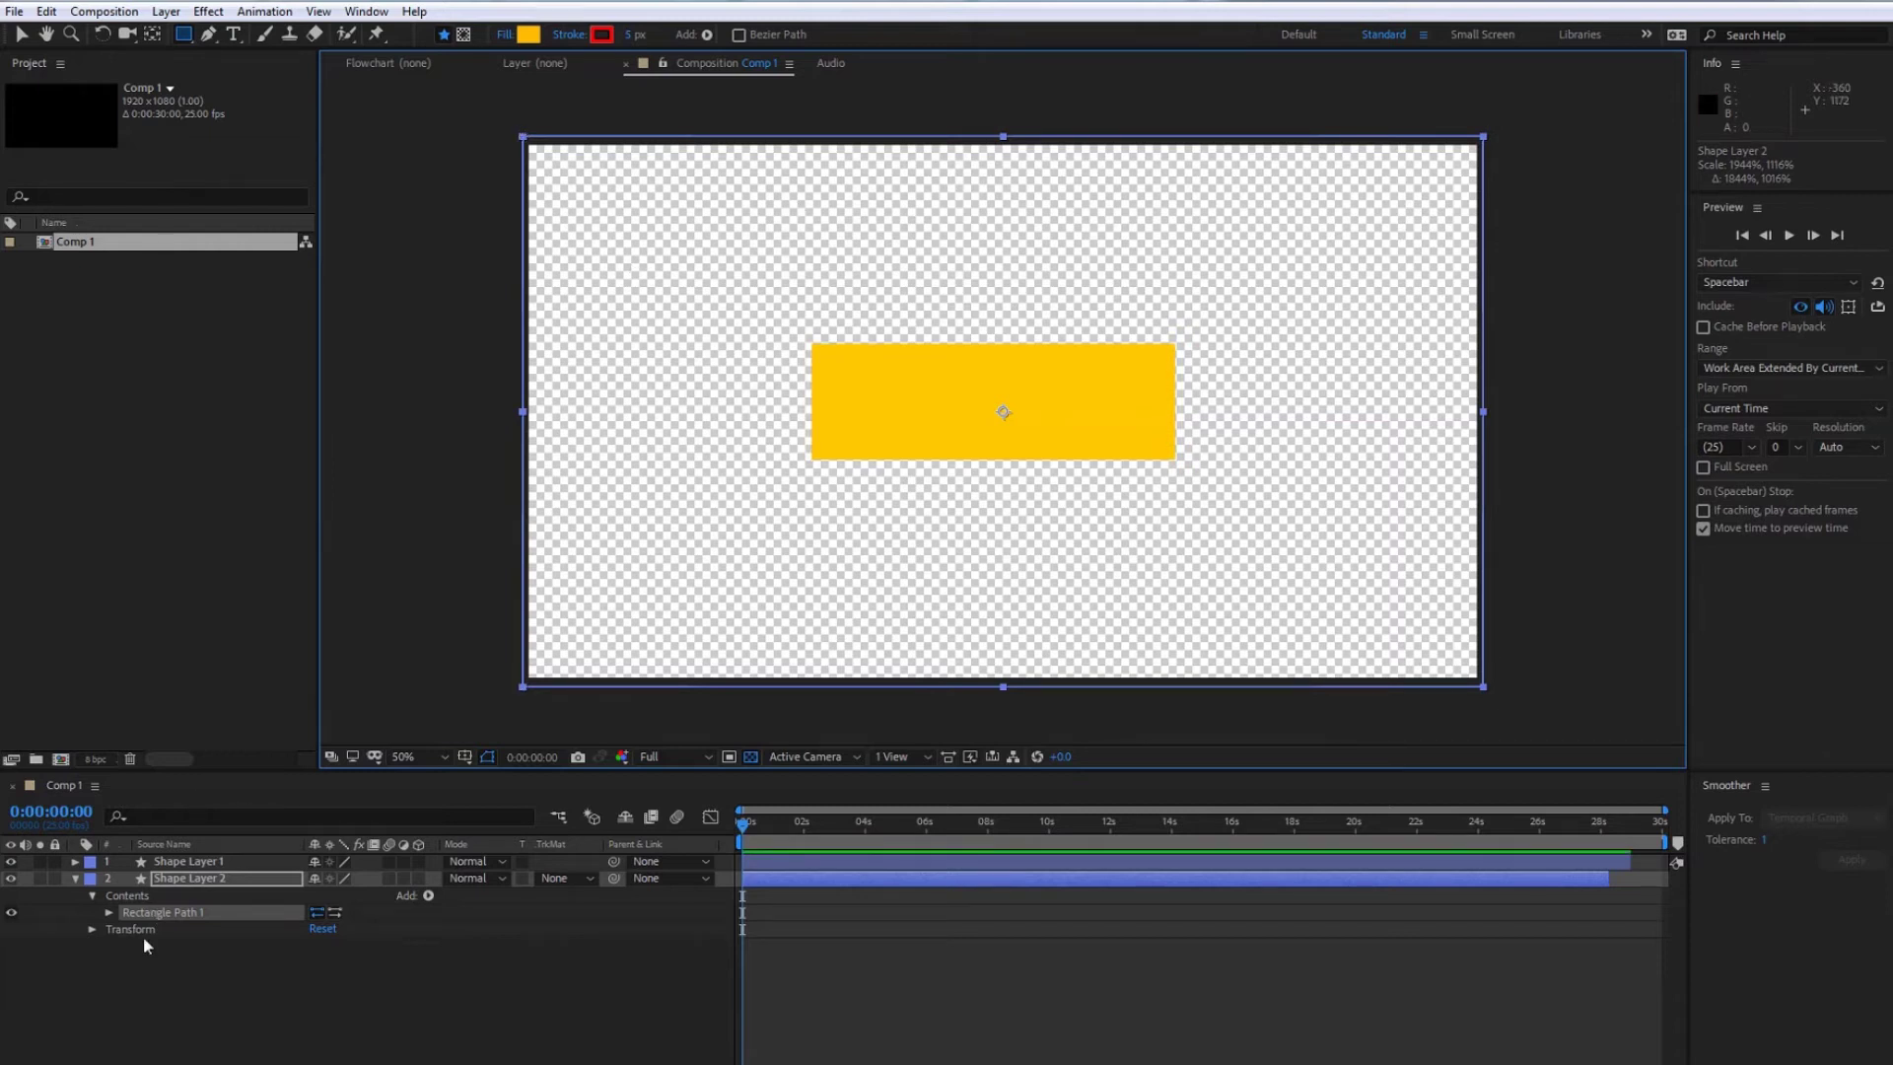
Add a Fill to Shape Layer 2 and set its colour to blue.
click(428, 896)
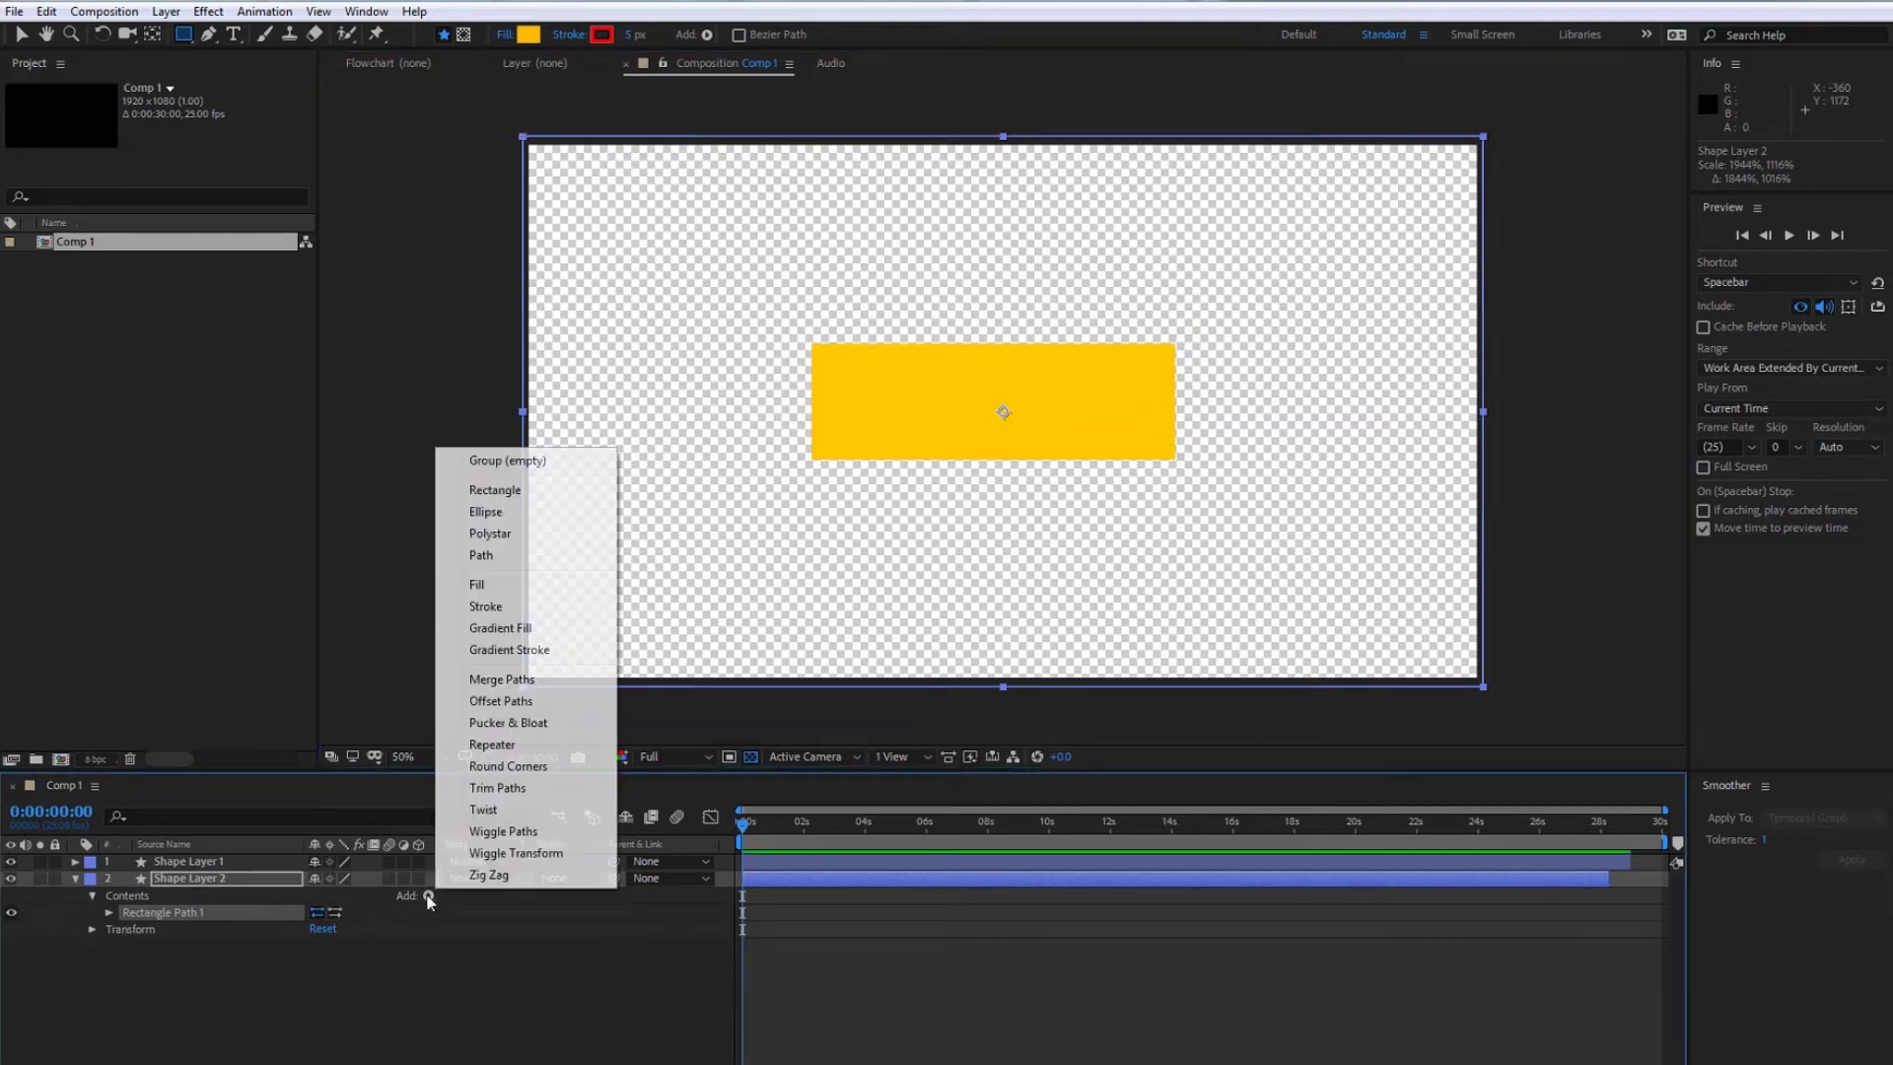
click(528, 586)
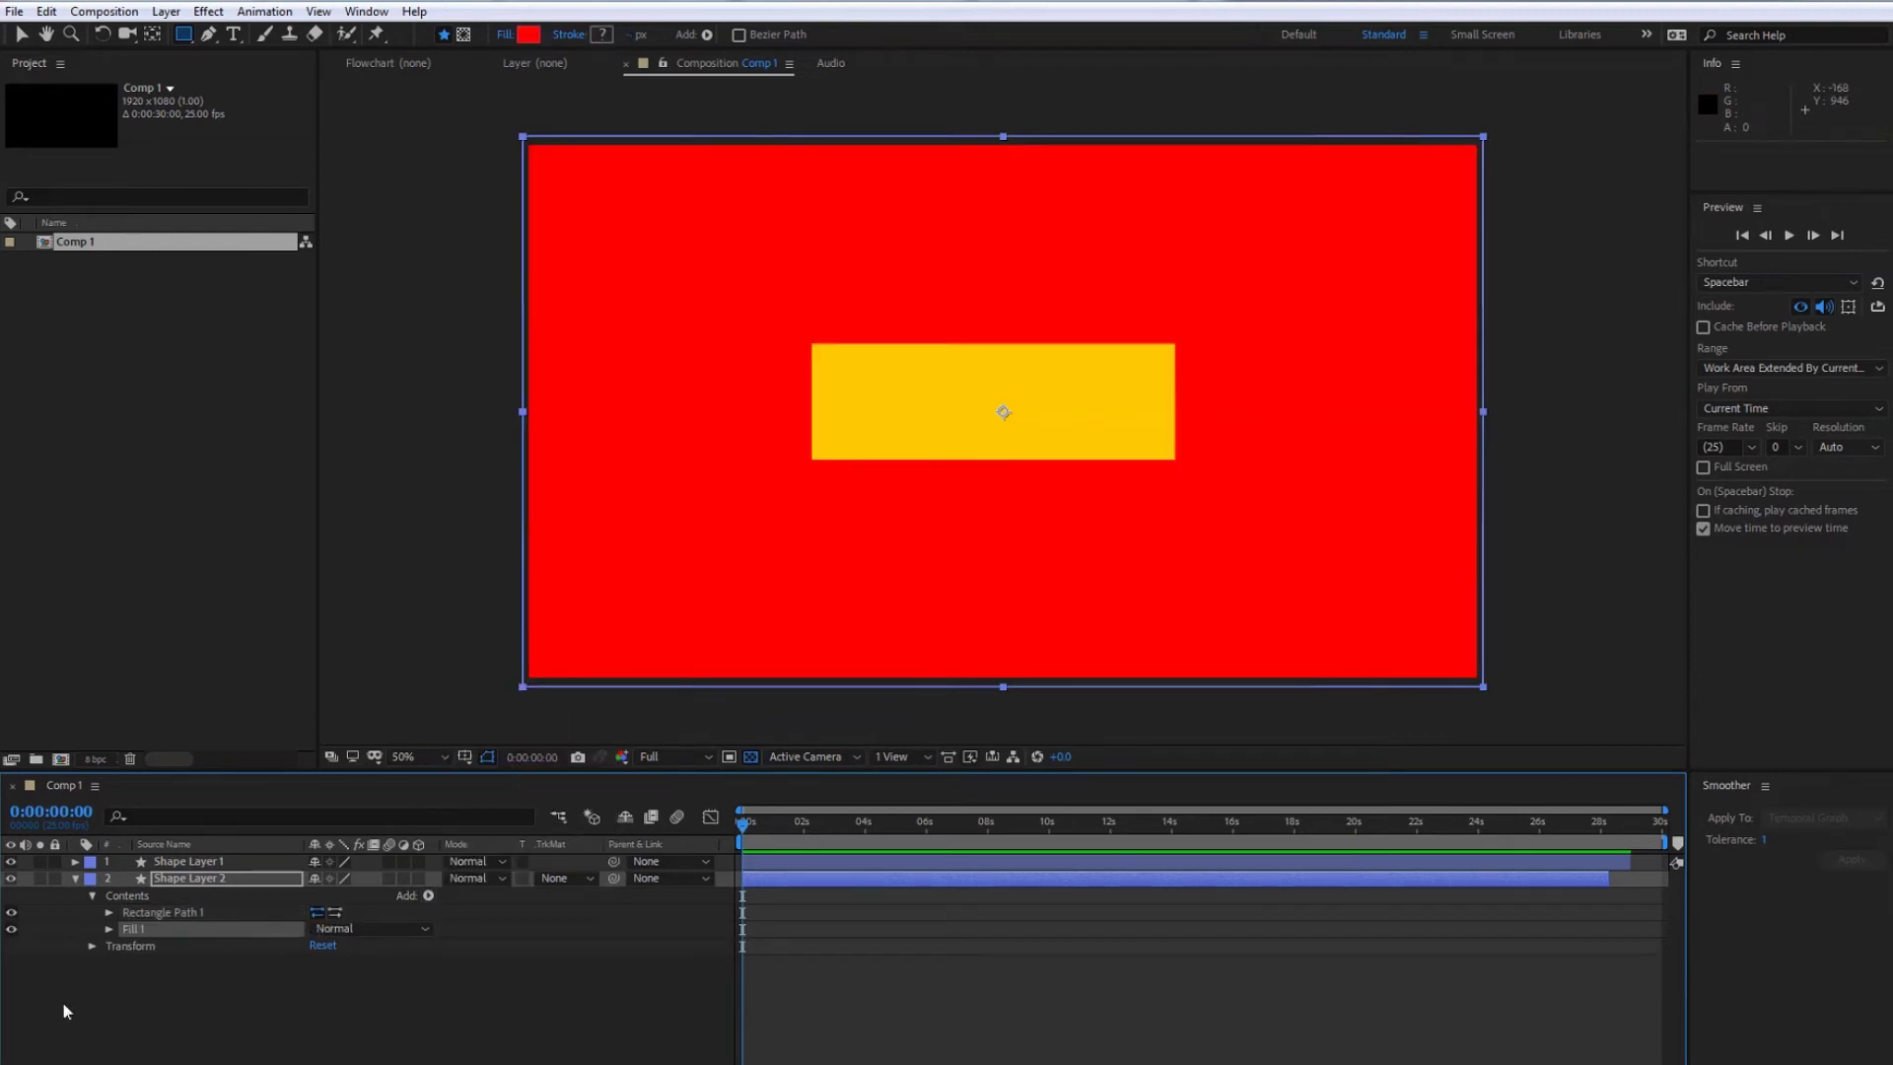
click(107, 929)
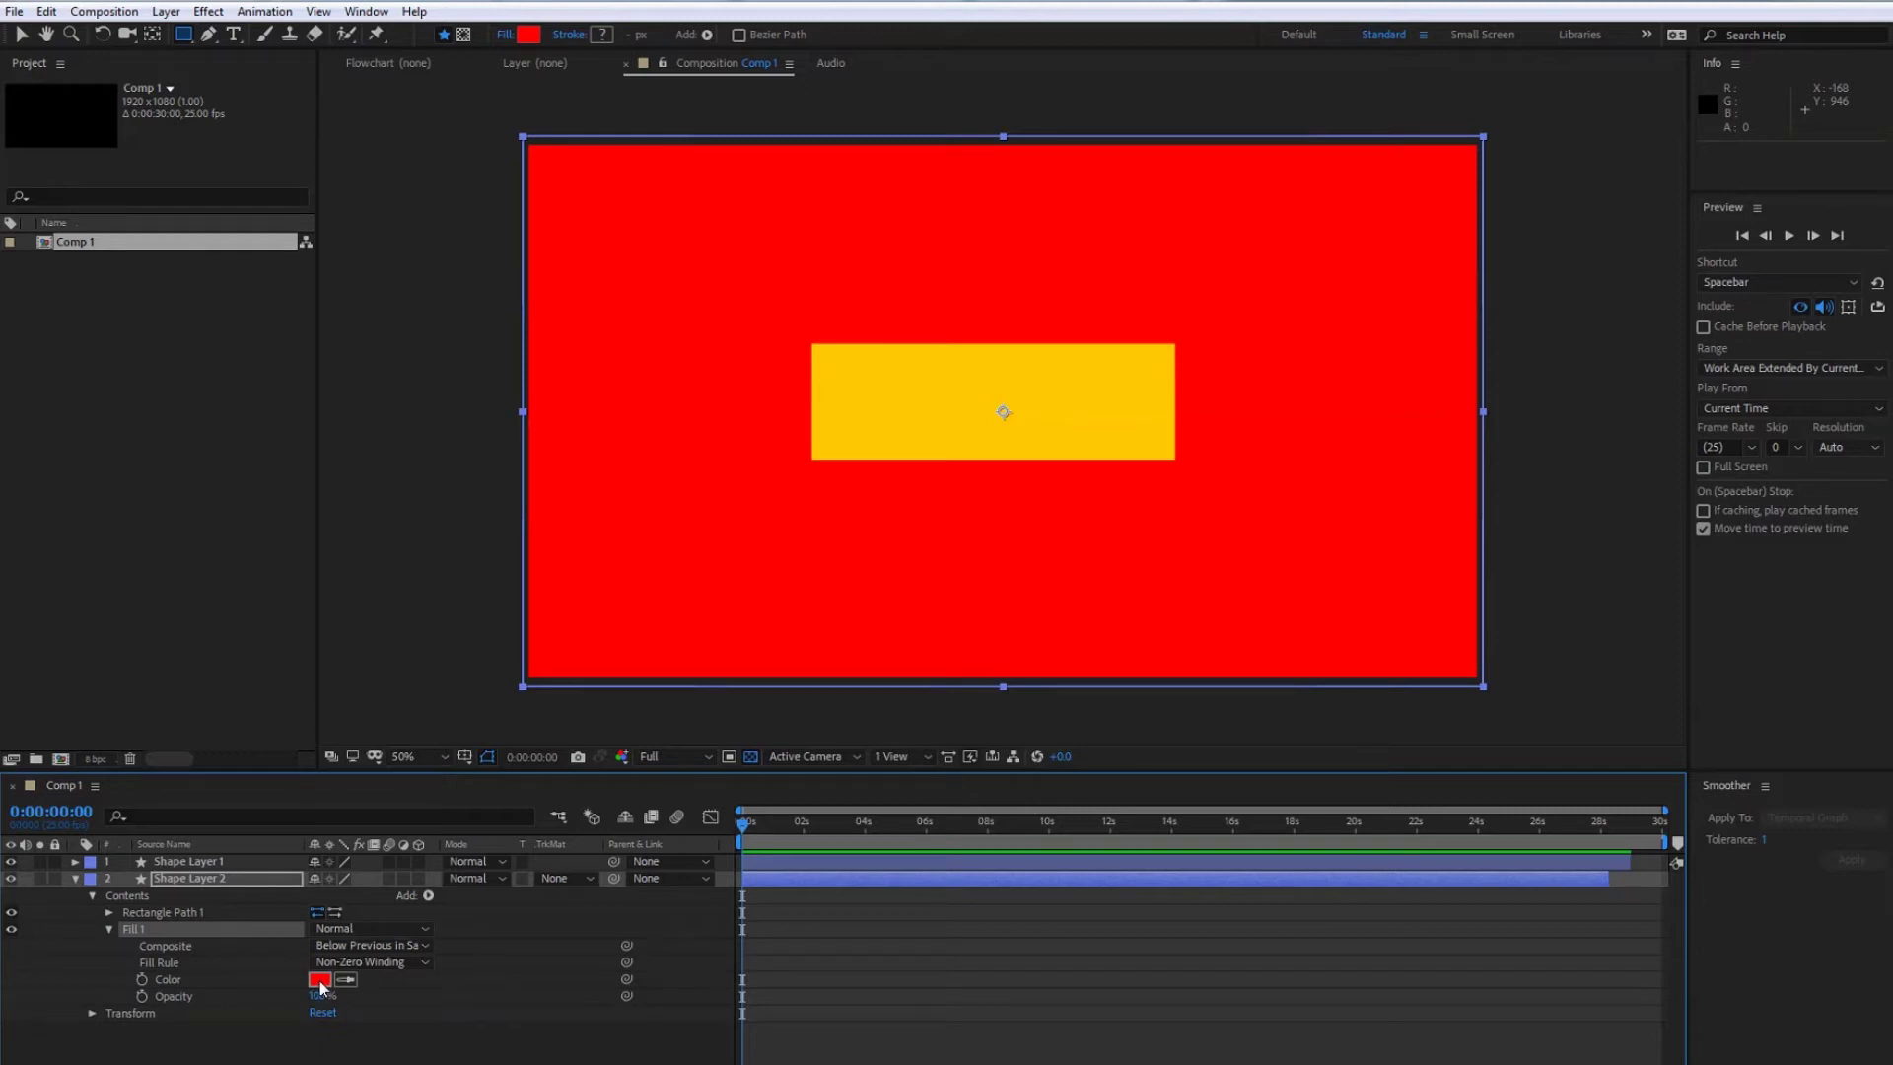
click(321, 982)
click(317, 407)
drag(382, 355, 383, 296)
click(540, 238)
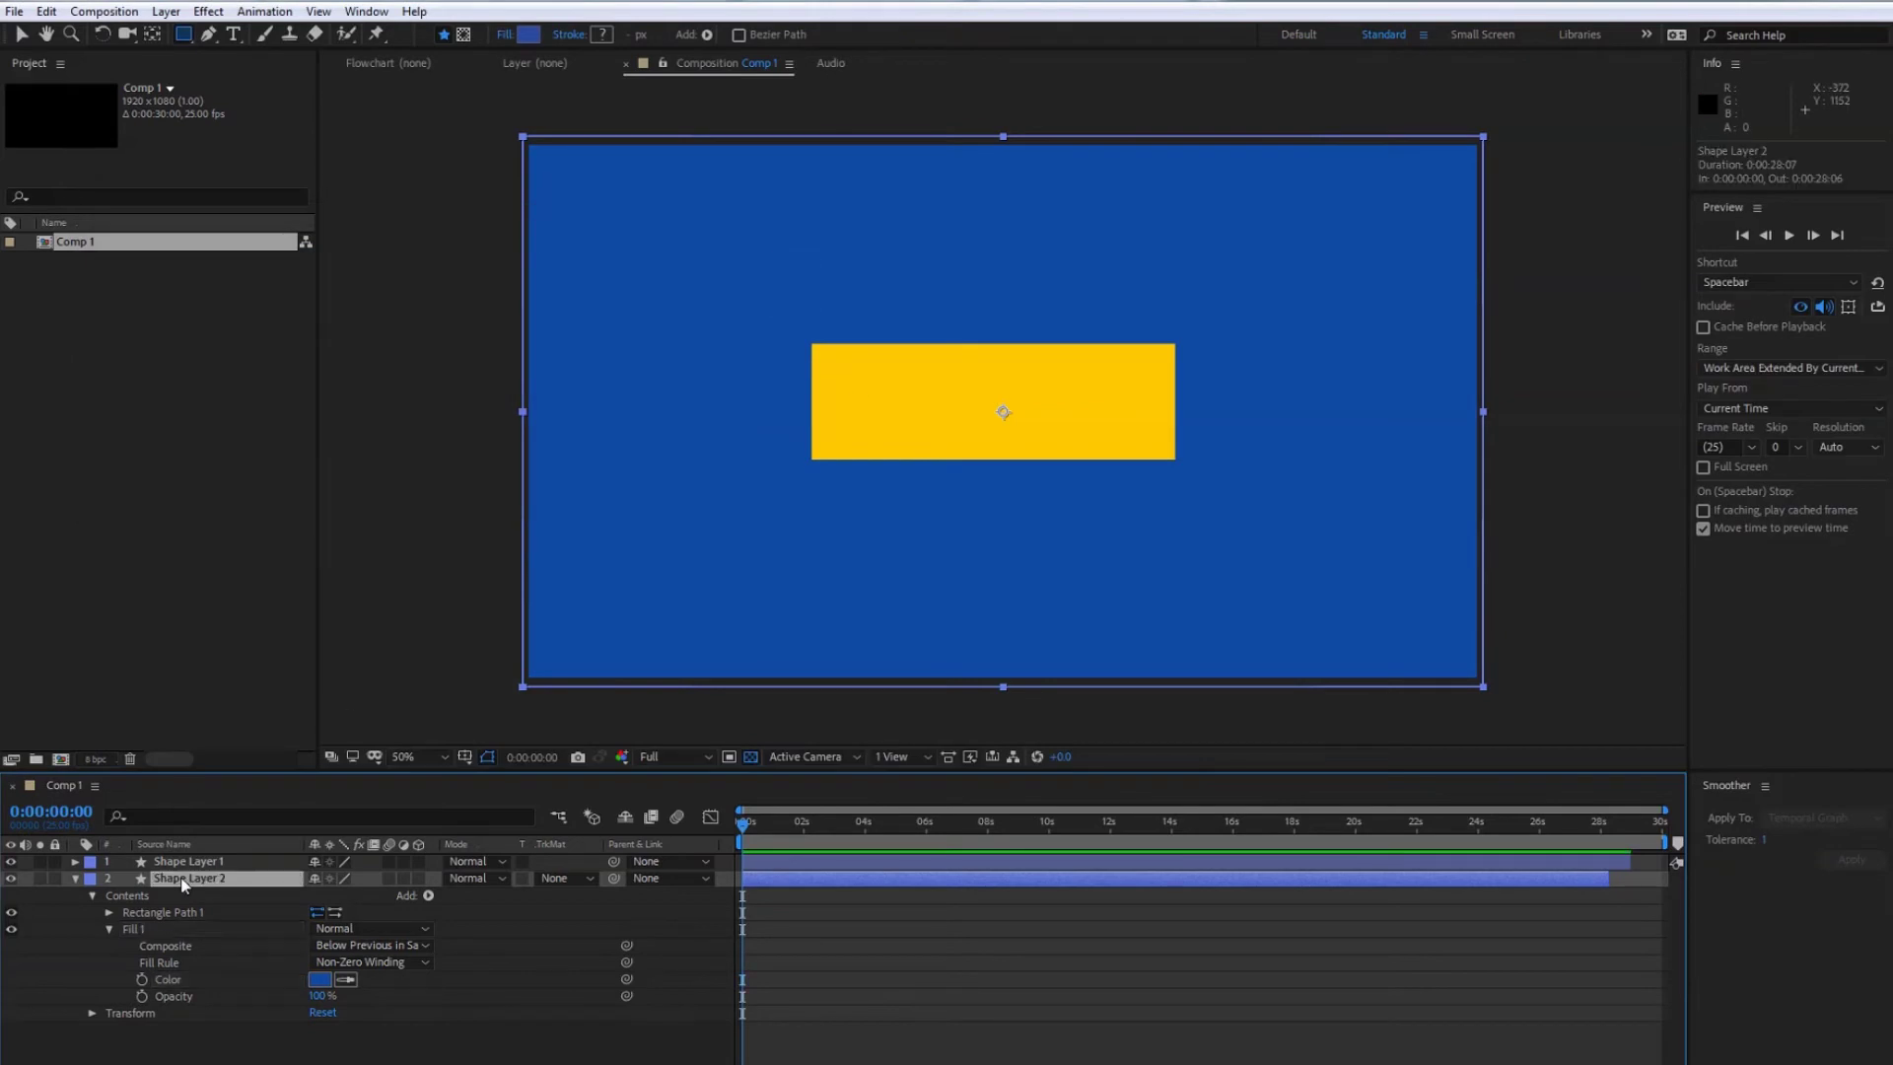
Change the background fill to a white-to-gray Linear Gradient.
click(502, 37)
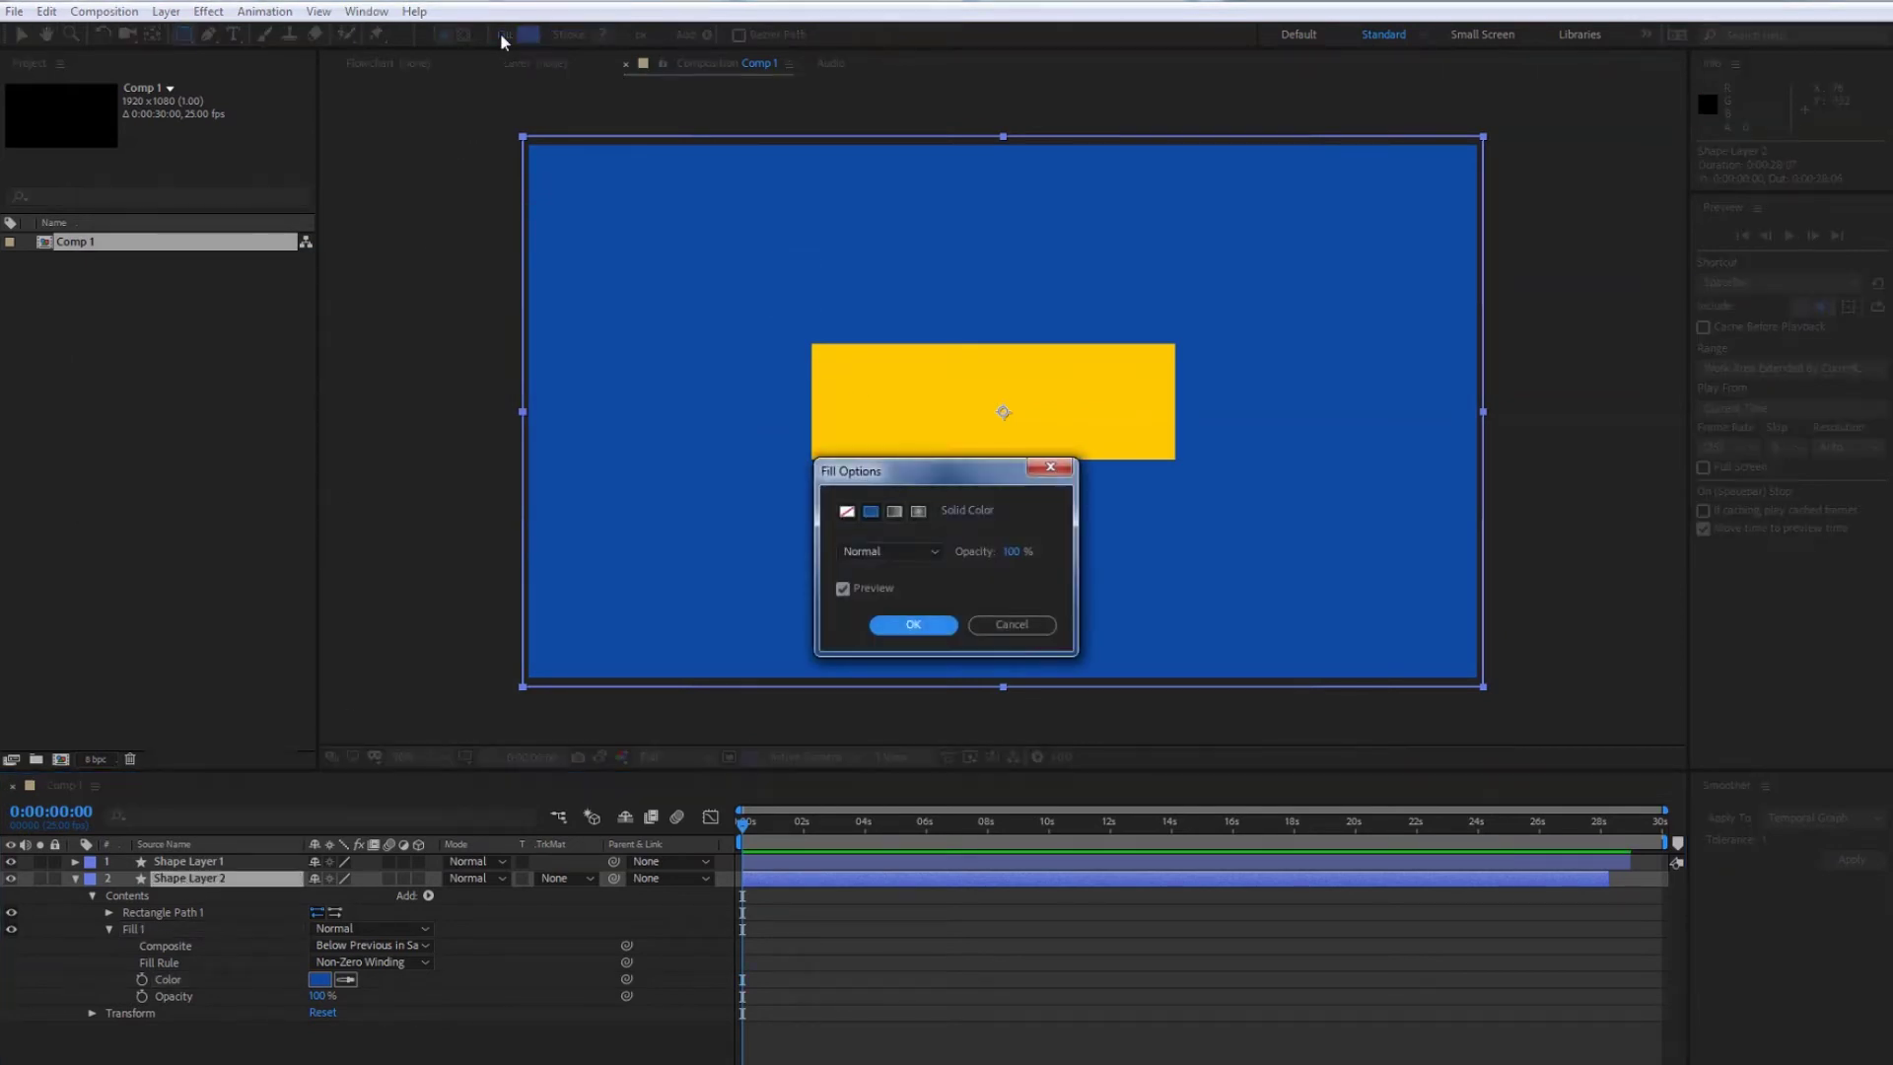
click(893, 513)
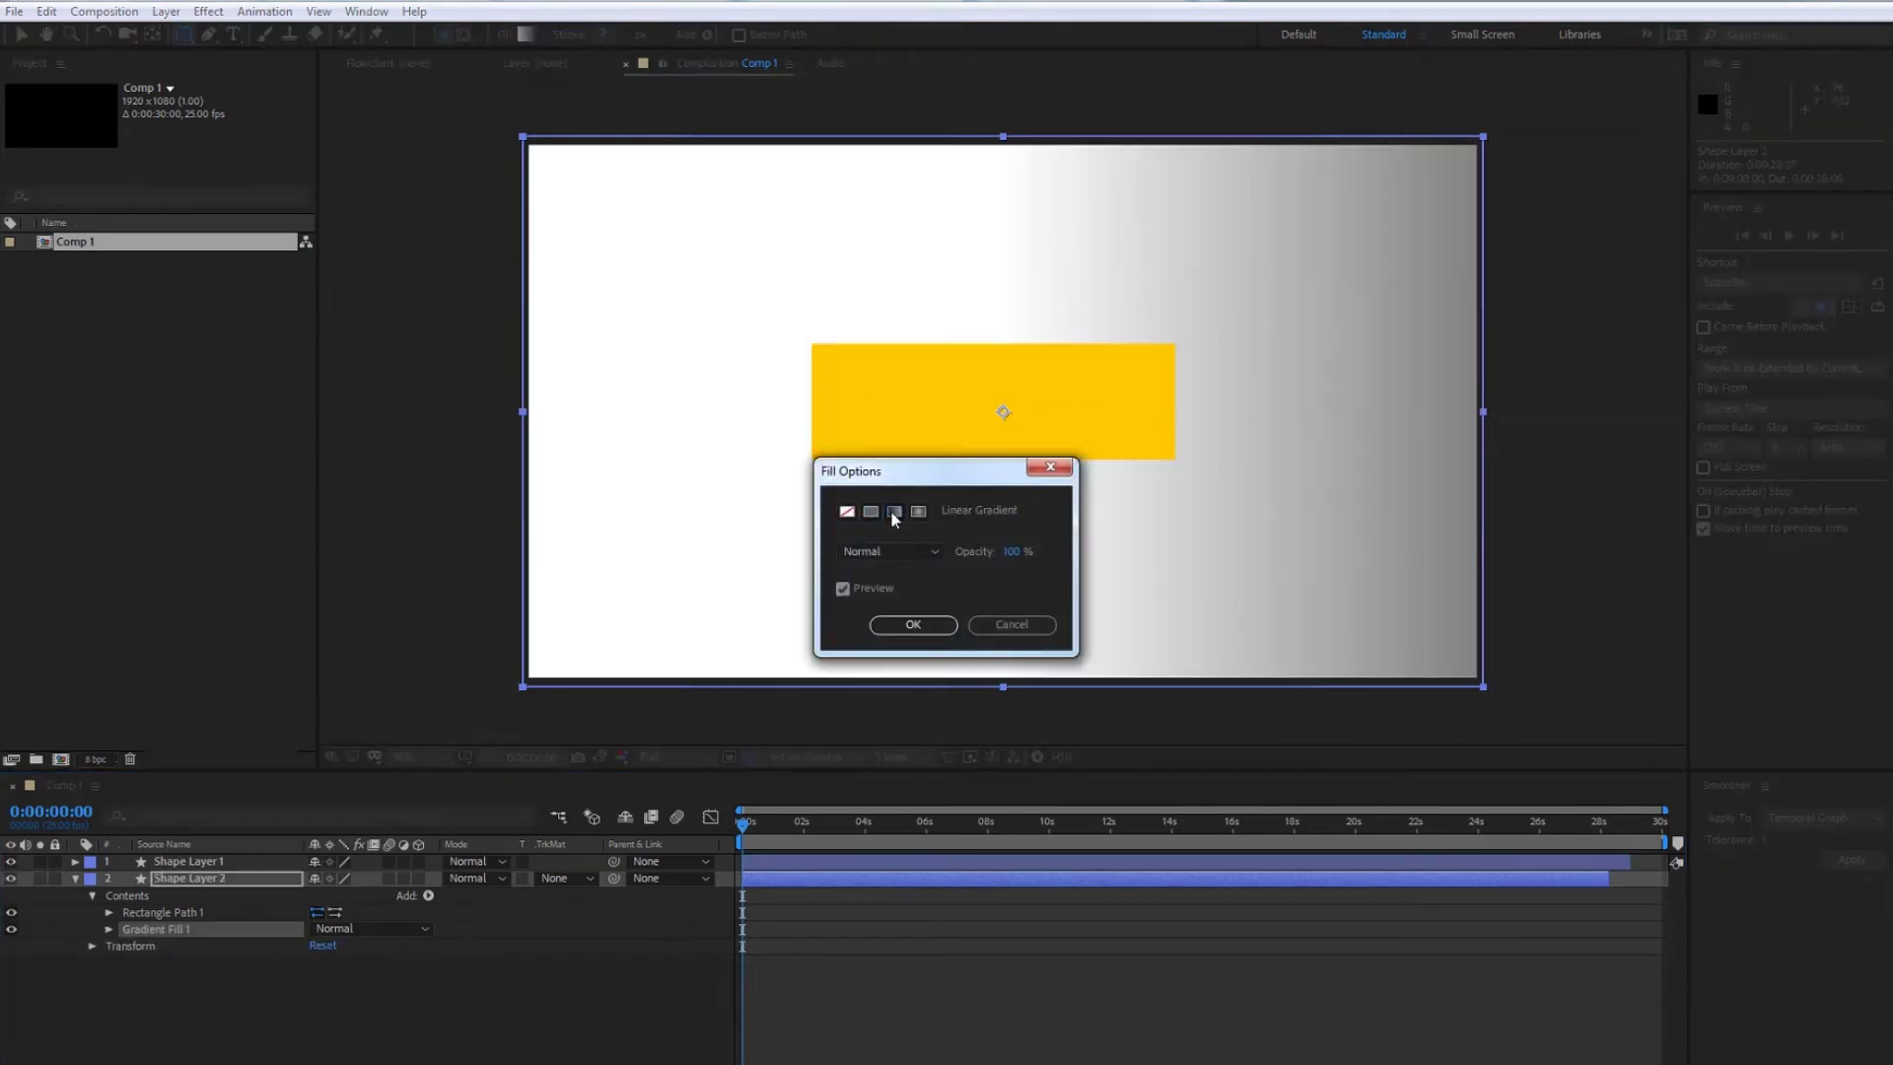
click(908, 619)
click(108, 929)
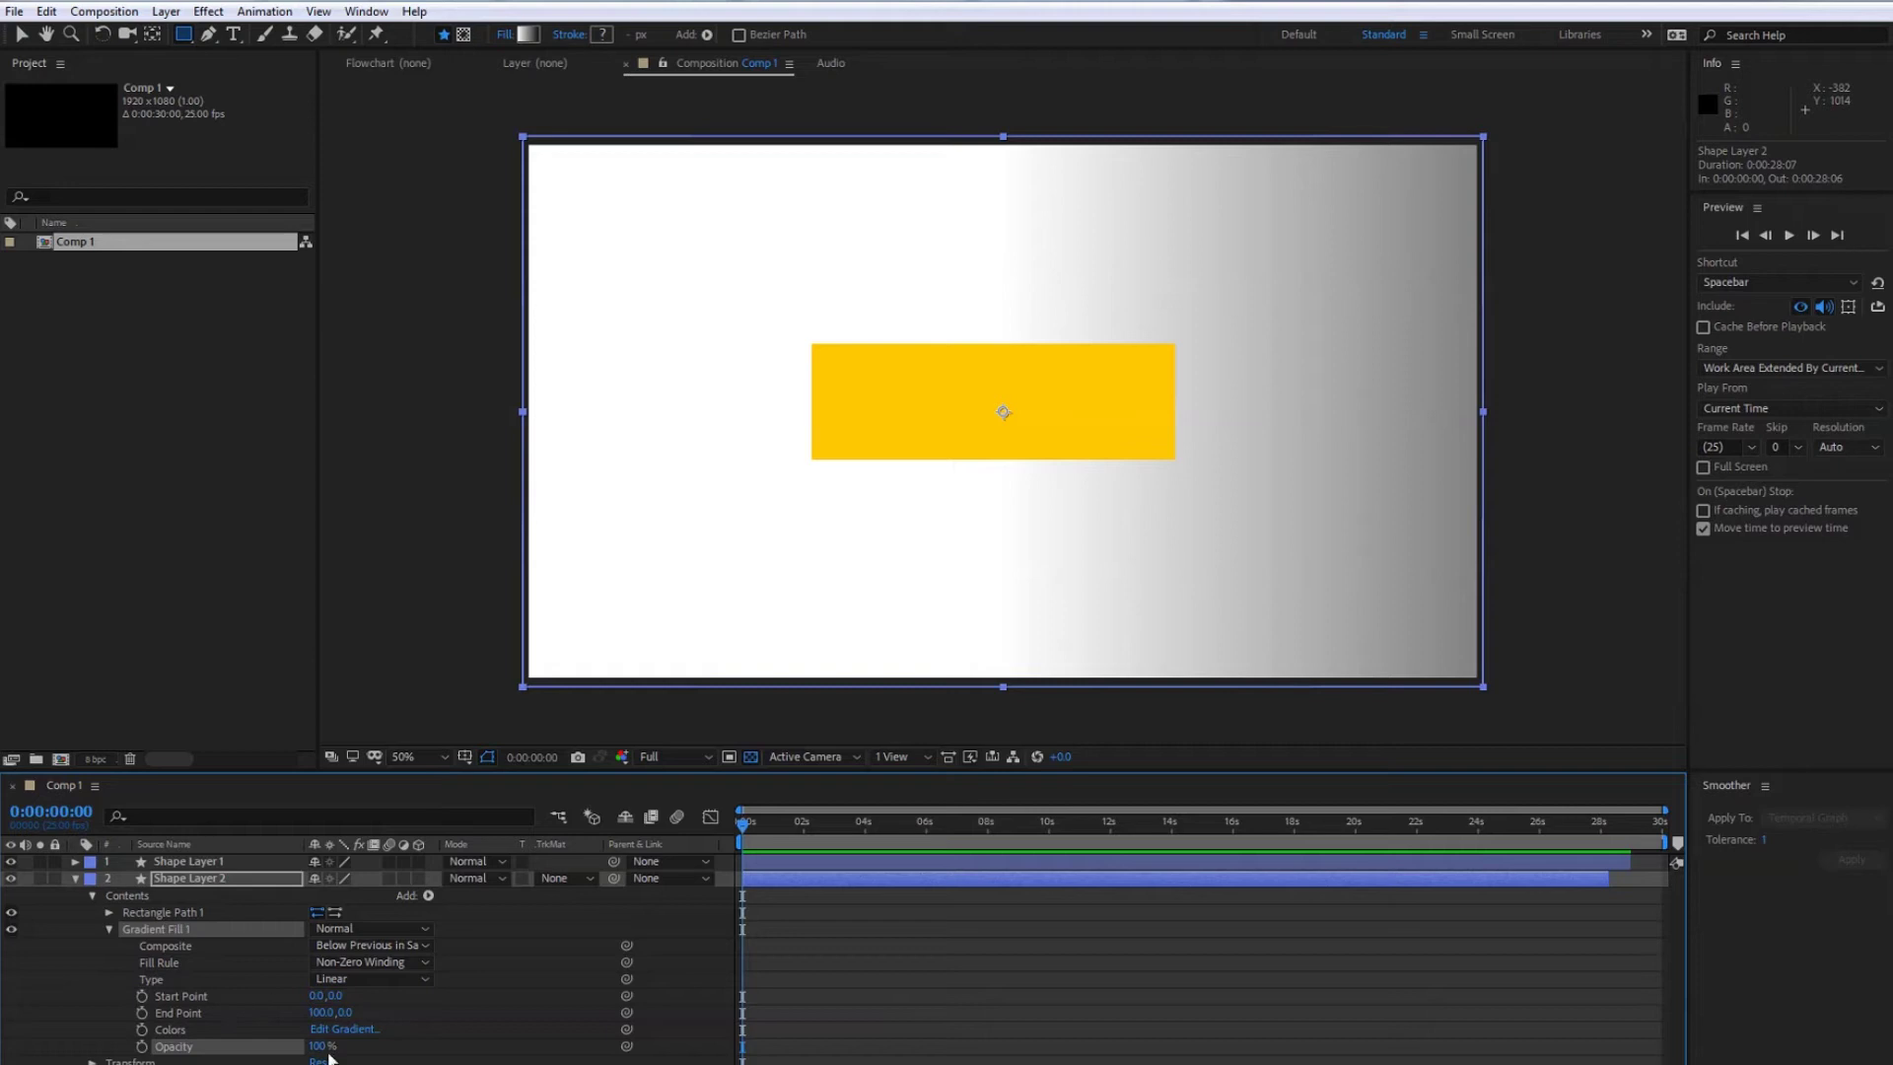
Change the background gradient's colour to a pale lavender tint.
click(344, 1028)
drag(133, 308, 62, 147)
drag(301, 264, 296, 233)
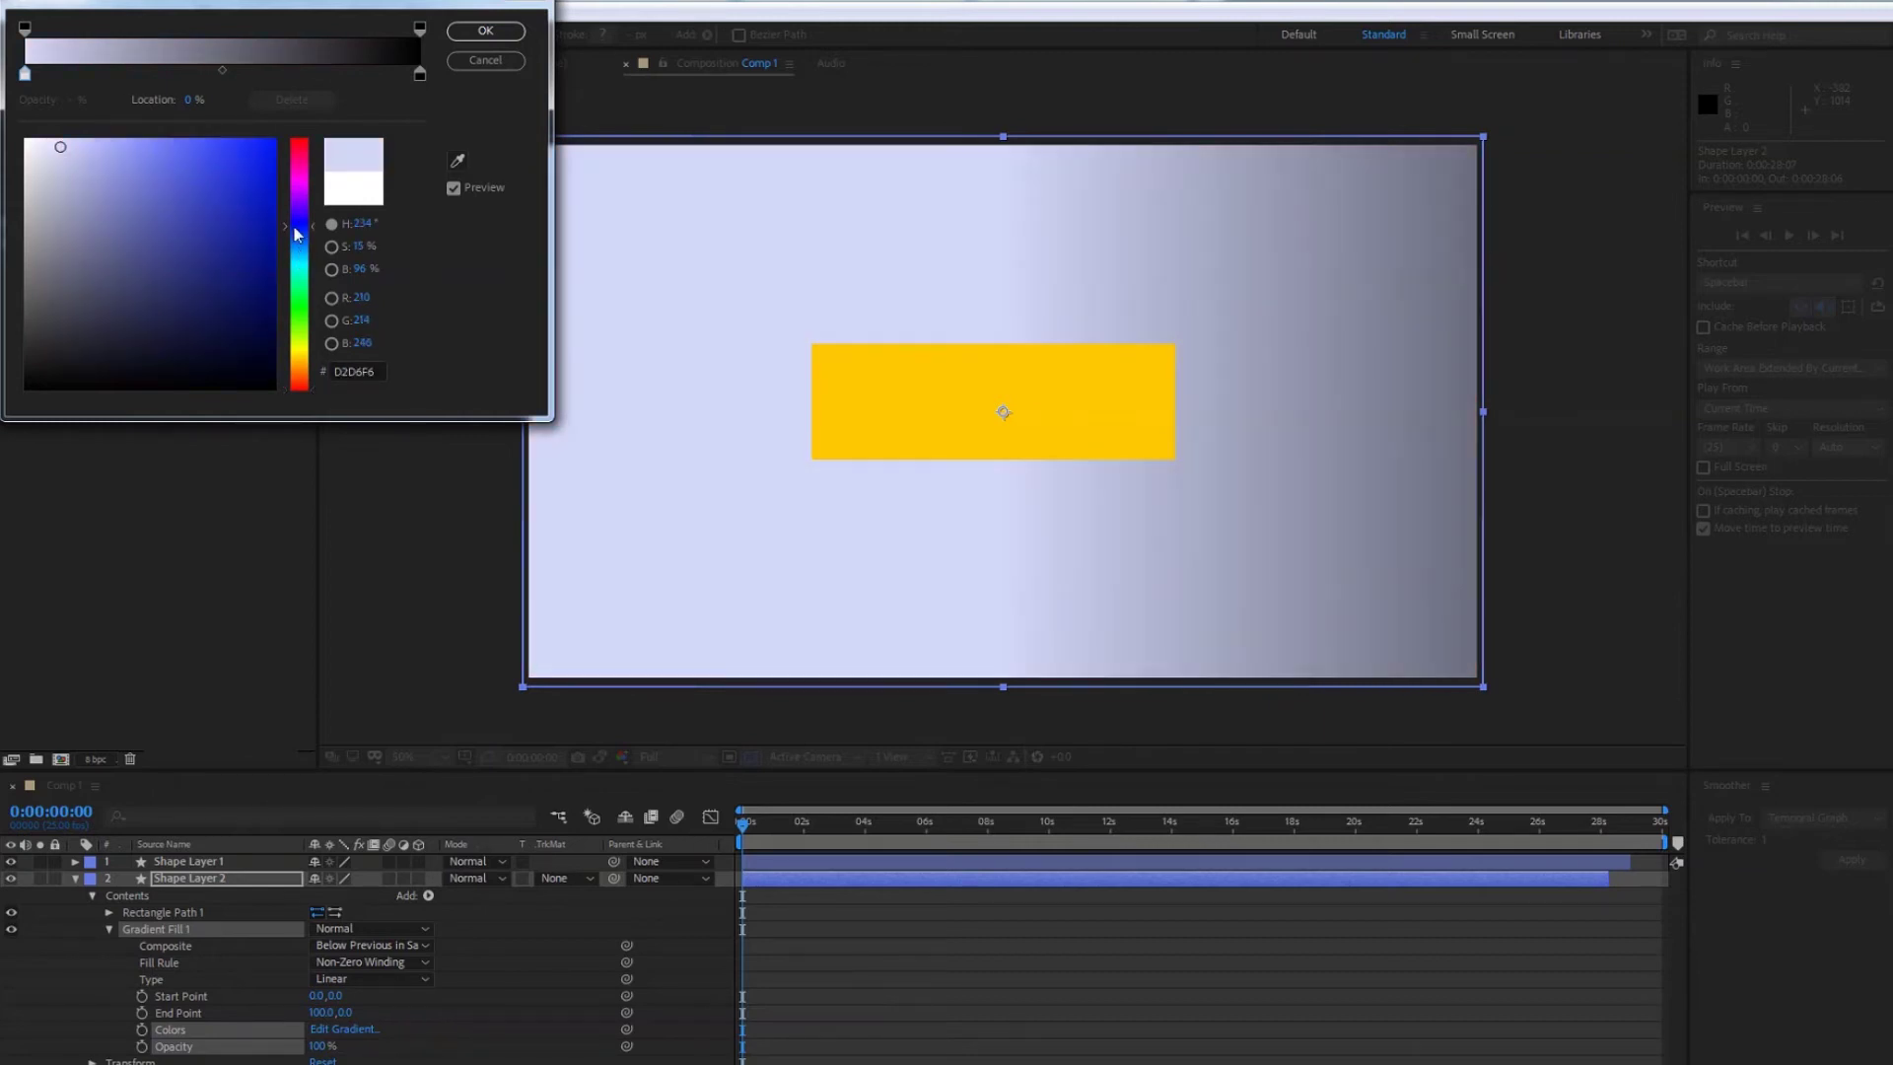
click(482, 32)
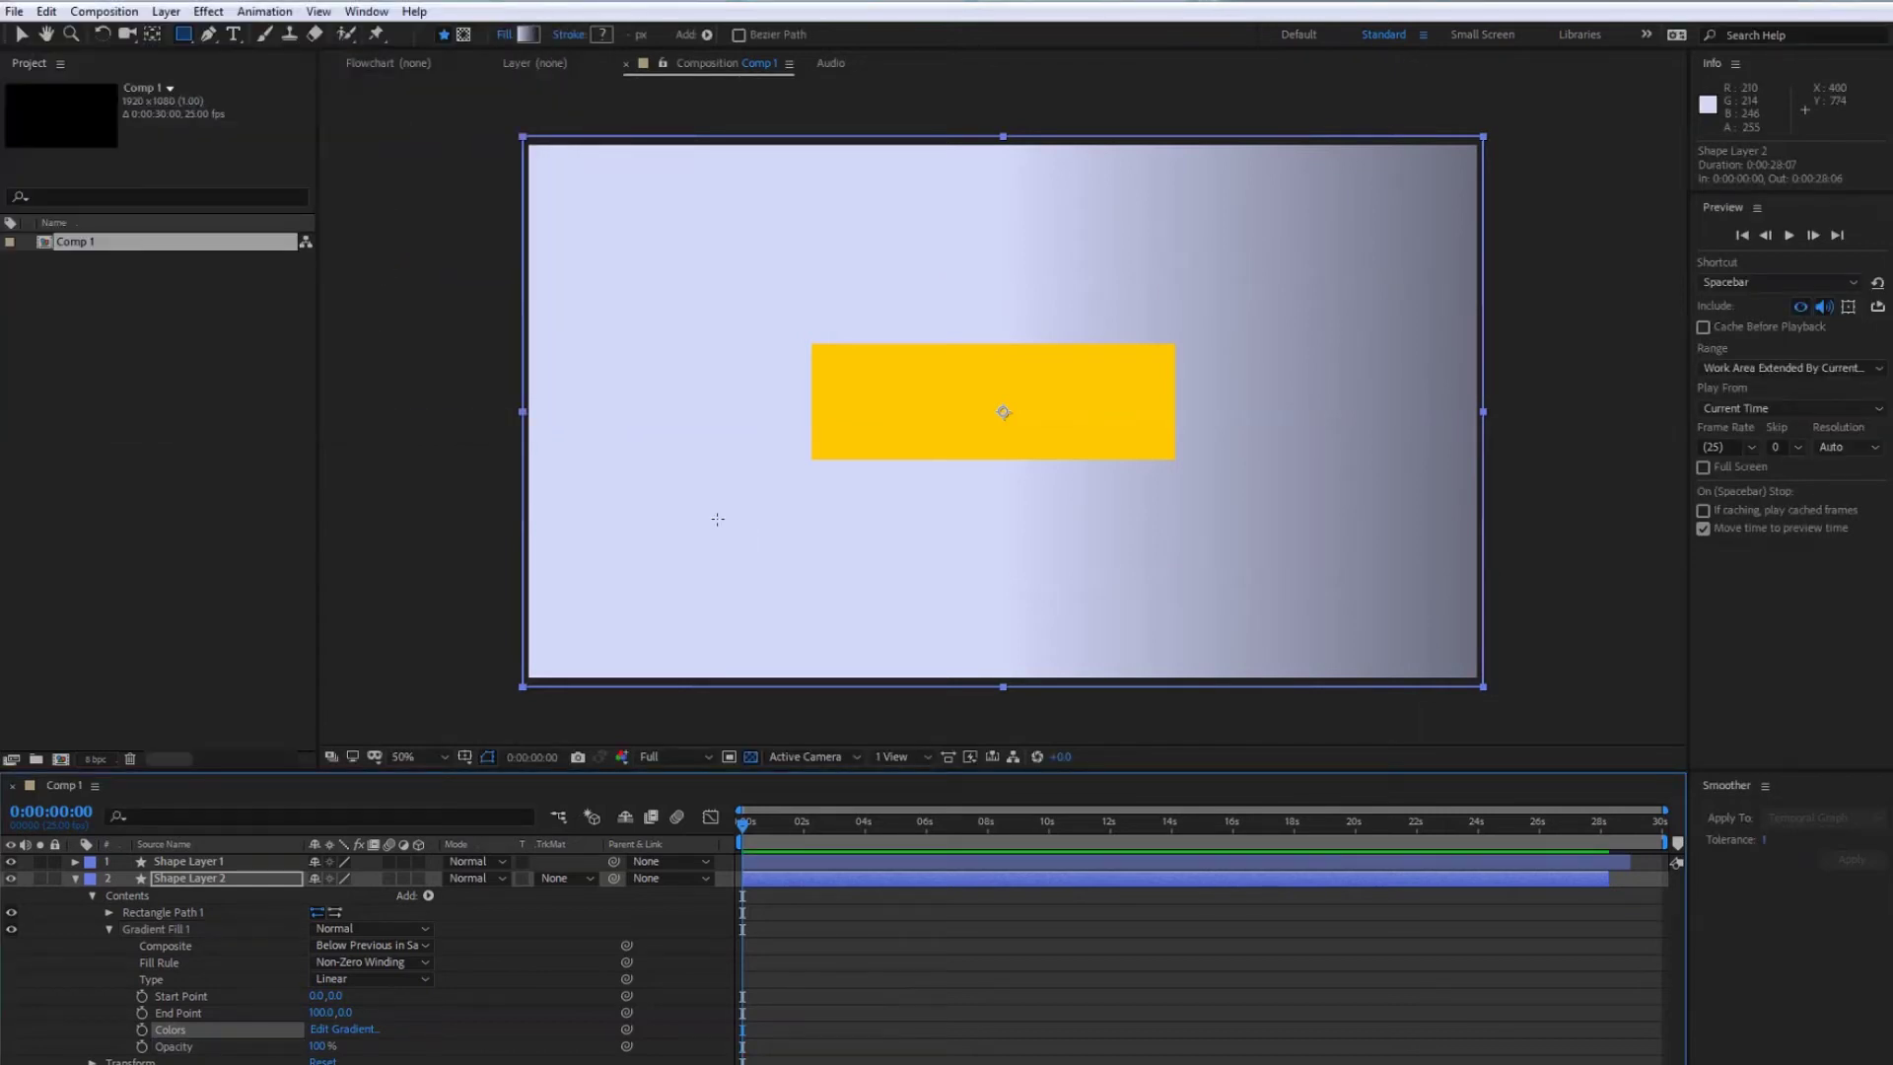
Adjust the gradient Start Point to 34.0,-39.0 and End Point to about 100,105.
mouse_move(316, 996)
mouse_down()
mouse_move(293, 969)
mouse_move(321, 961)
mouse_up()
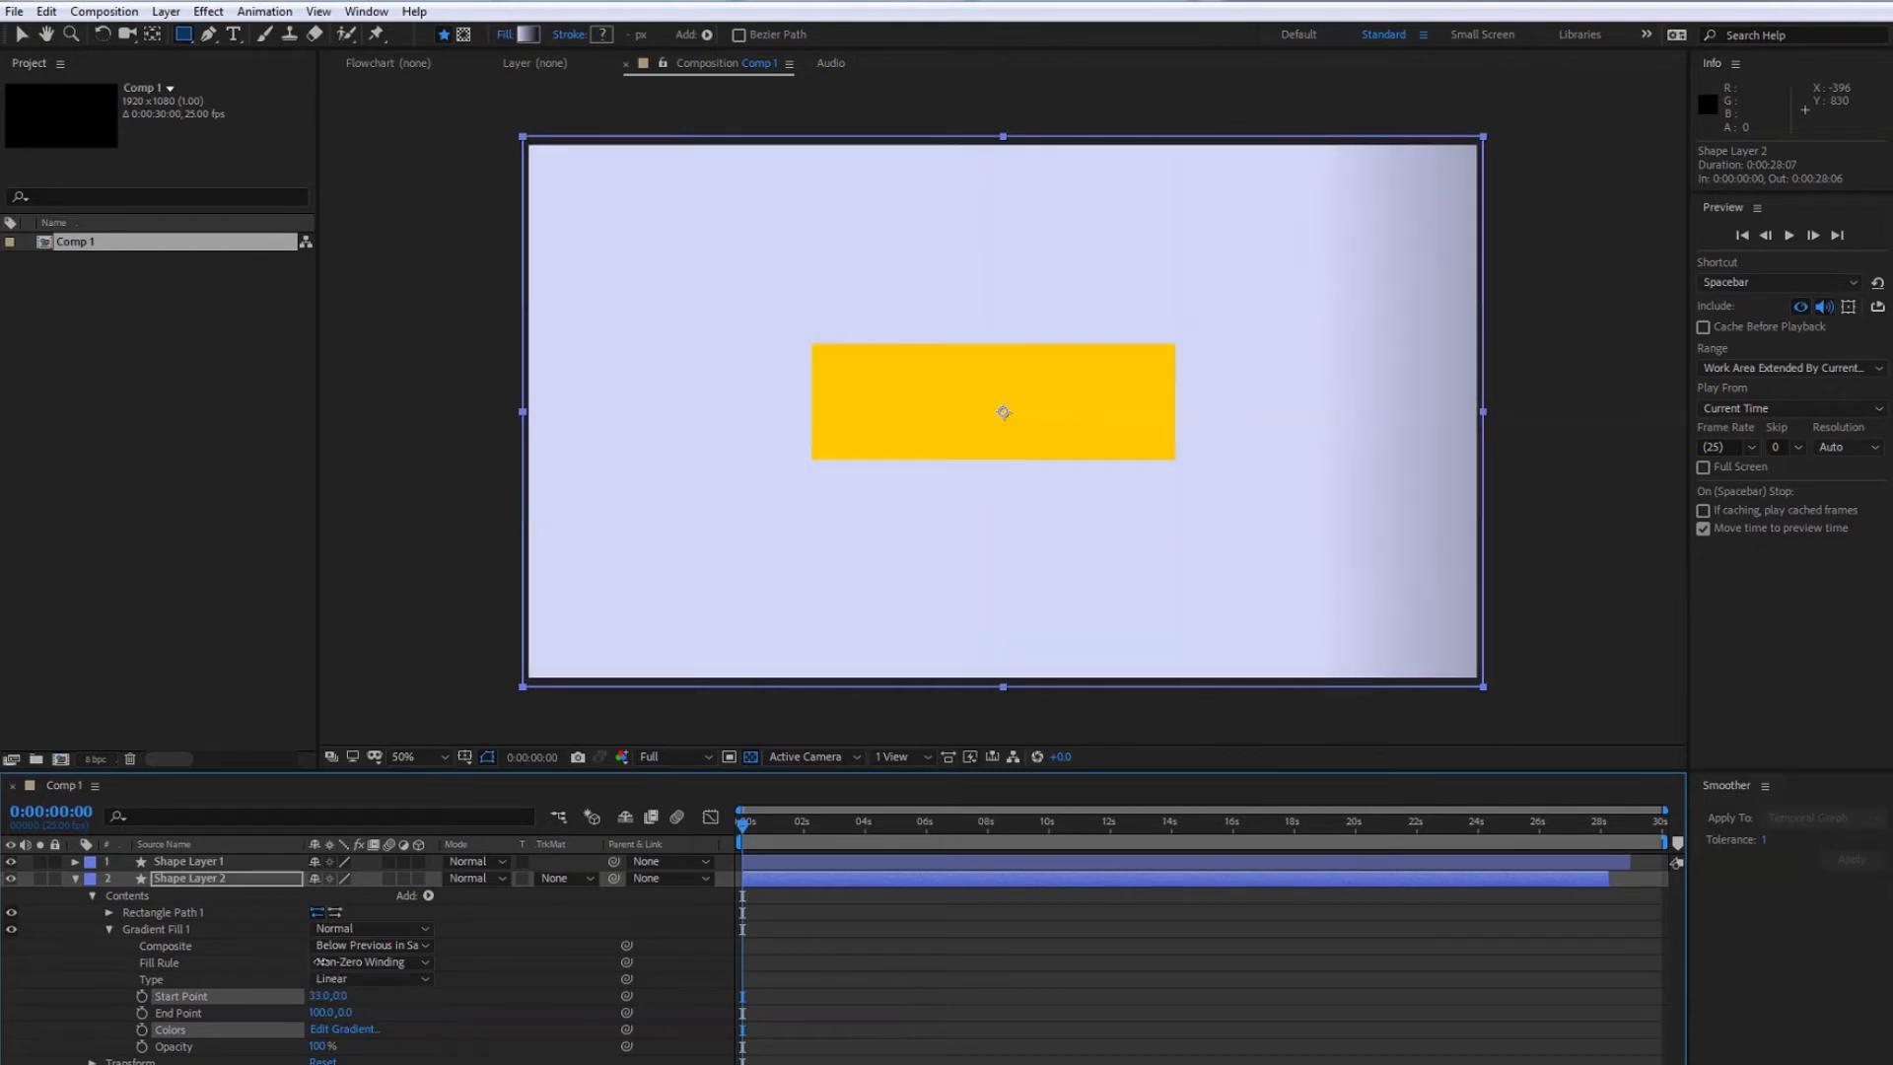
mouse_move(340, 995)
mouse_down()
mouse_move(298, 987)
mouse_move(325, 1012)
mouse_up()
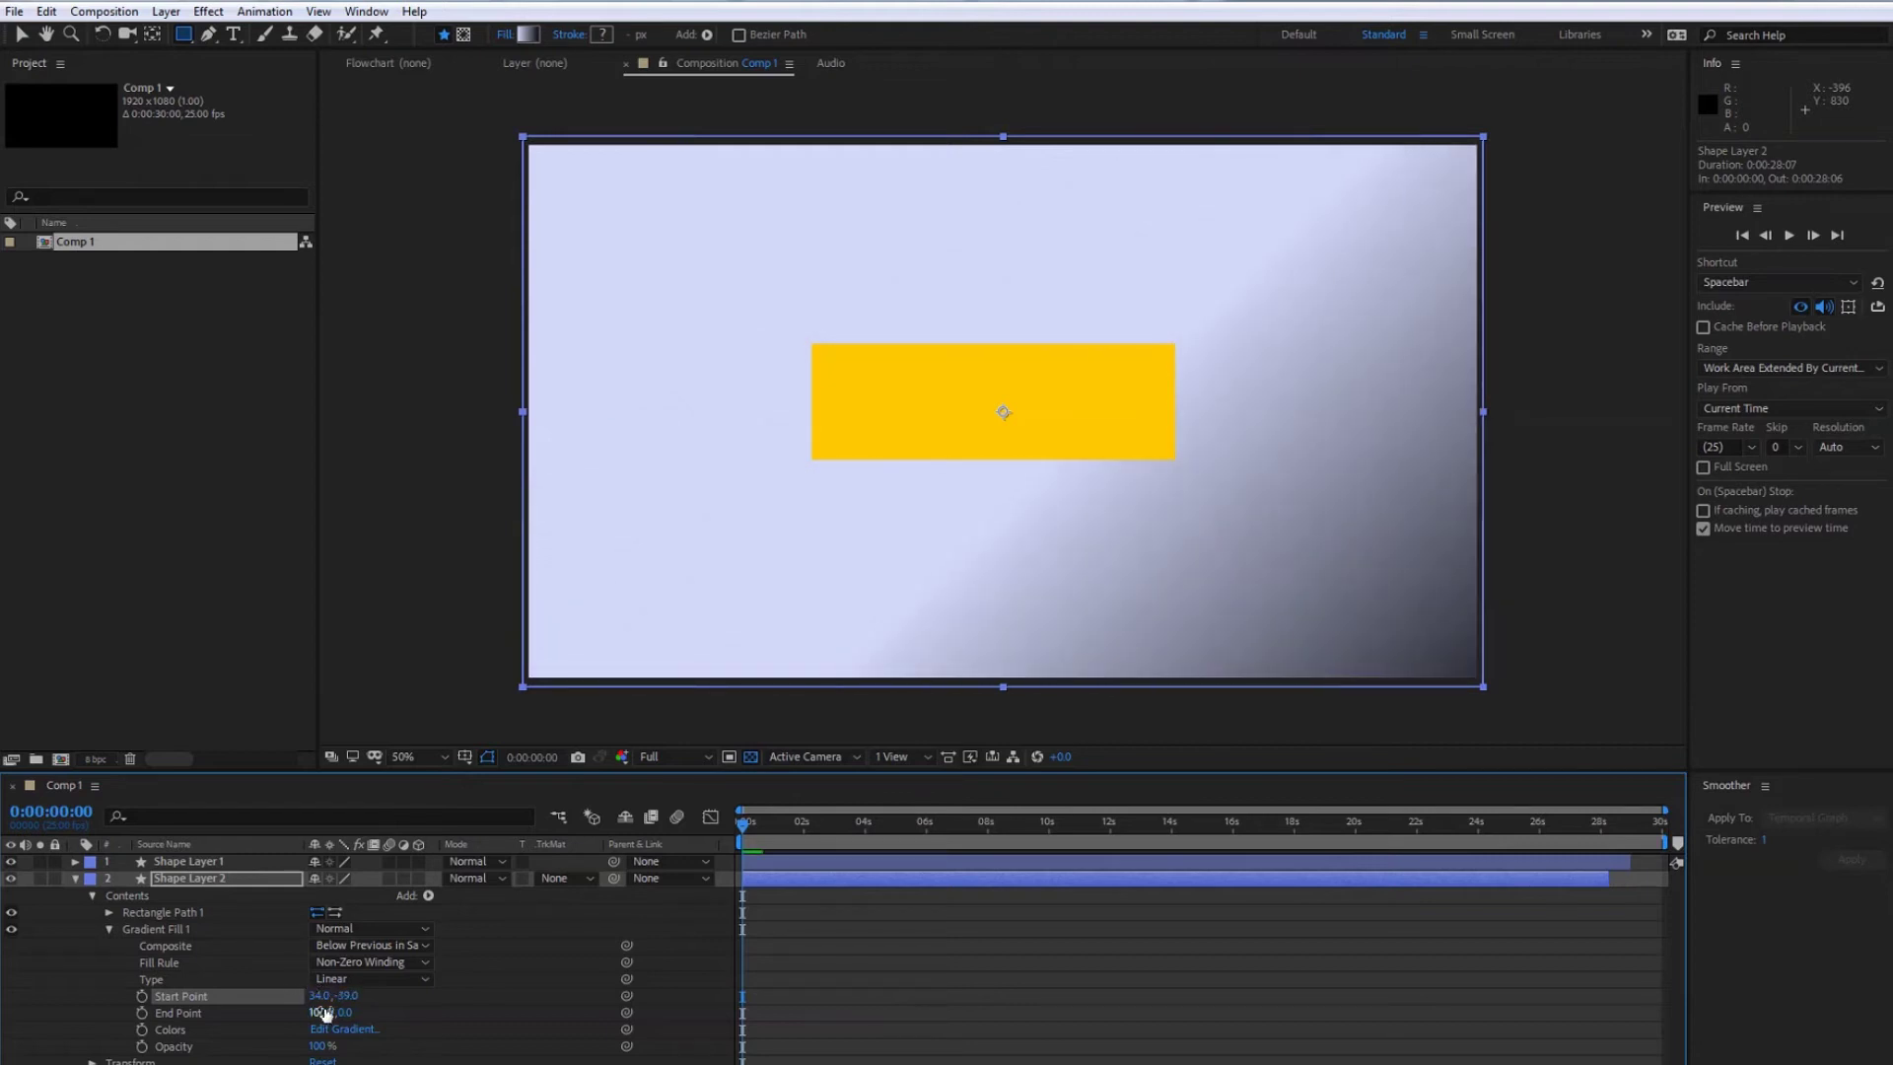
mouse_move(345, 1012)
mouse_down()
mouse_move(288, 1004)
mouse_move(328, 996)
mouse_move(99, 995)
mouse_up()
drag(352, 1012, 1409, 163)
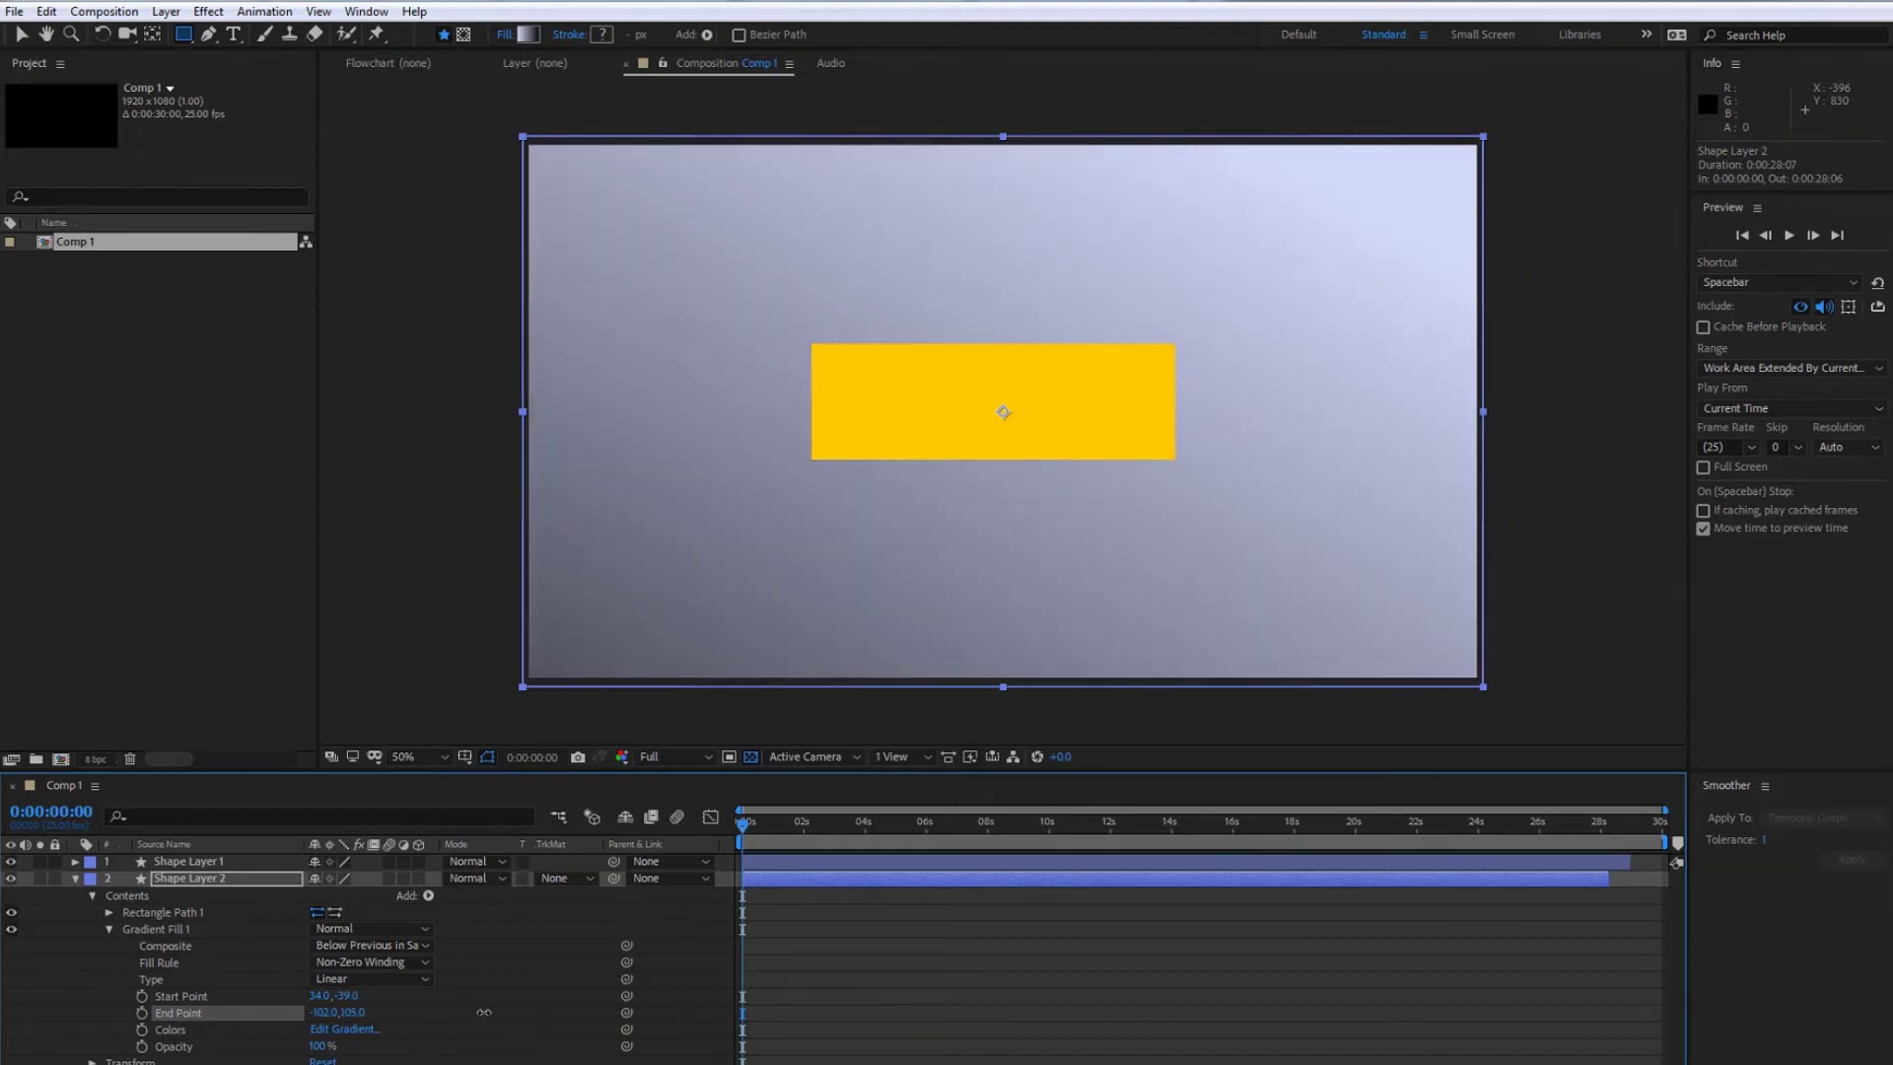
Edit the gradient: move the light stop to mid-bar and add a black stop at 0%.
click(340, 1028)
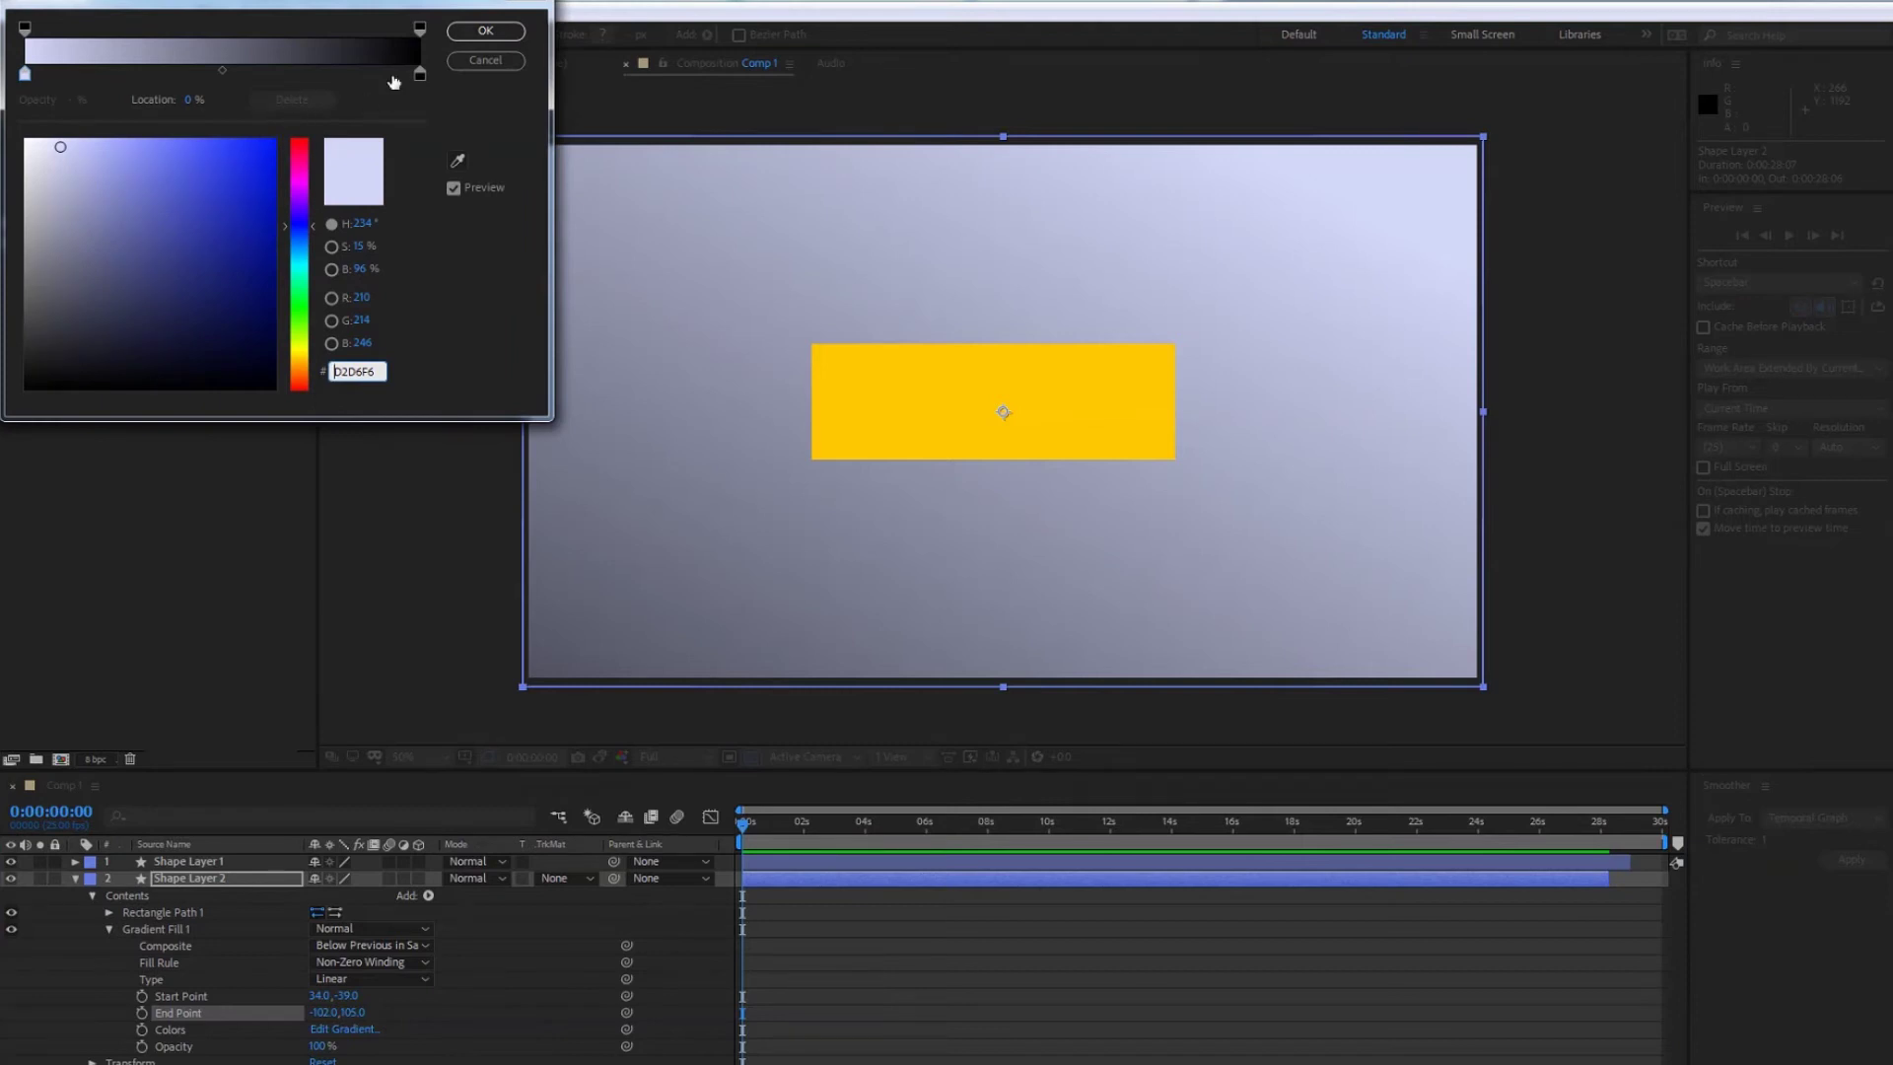
drag(25, 73, 215, 75)
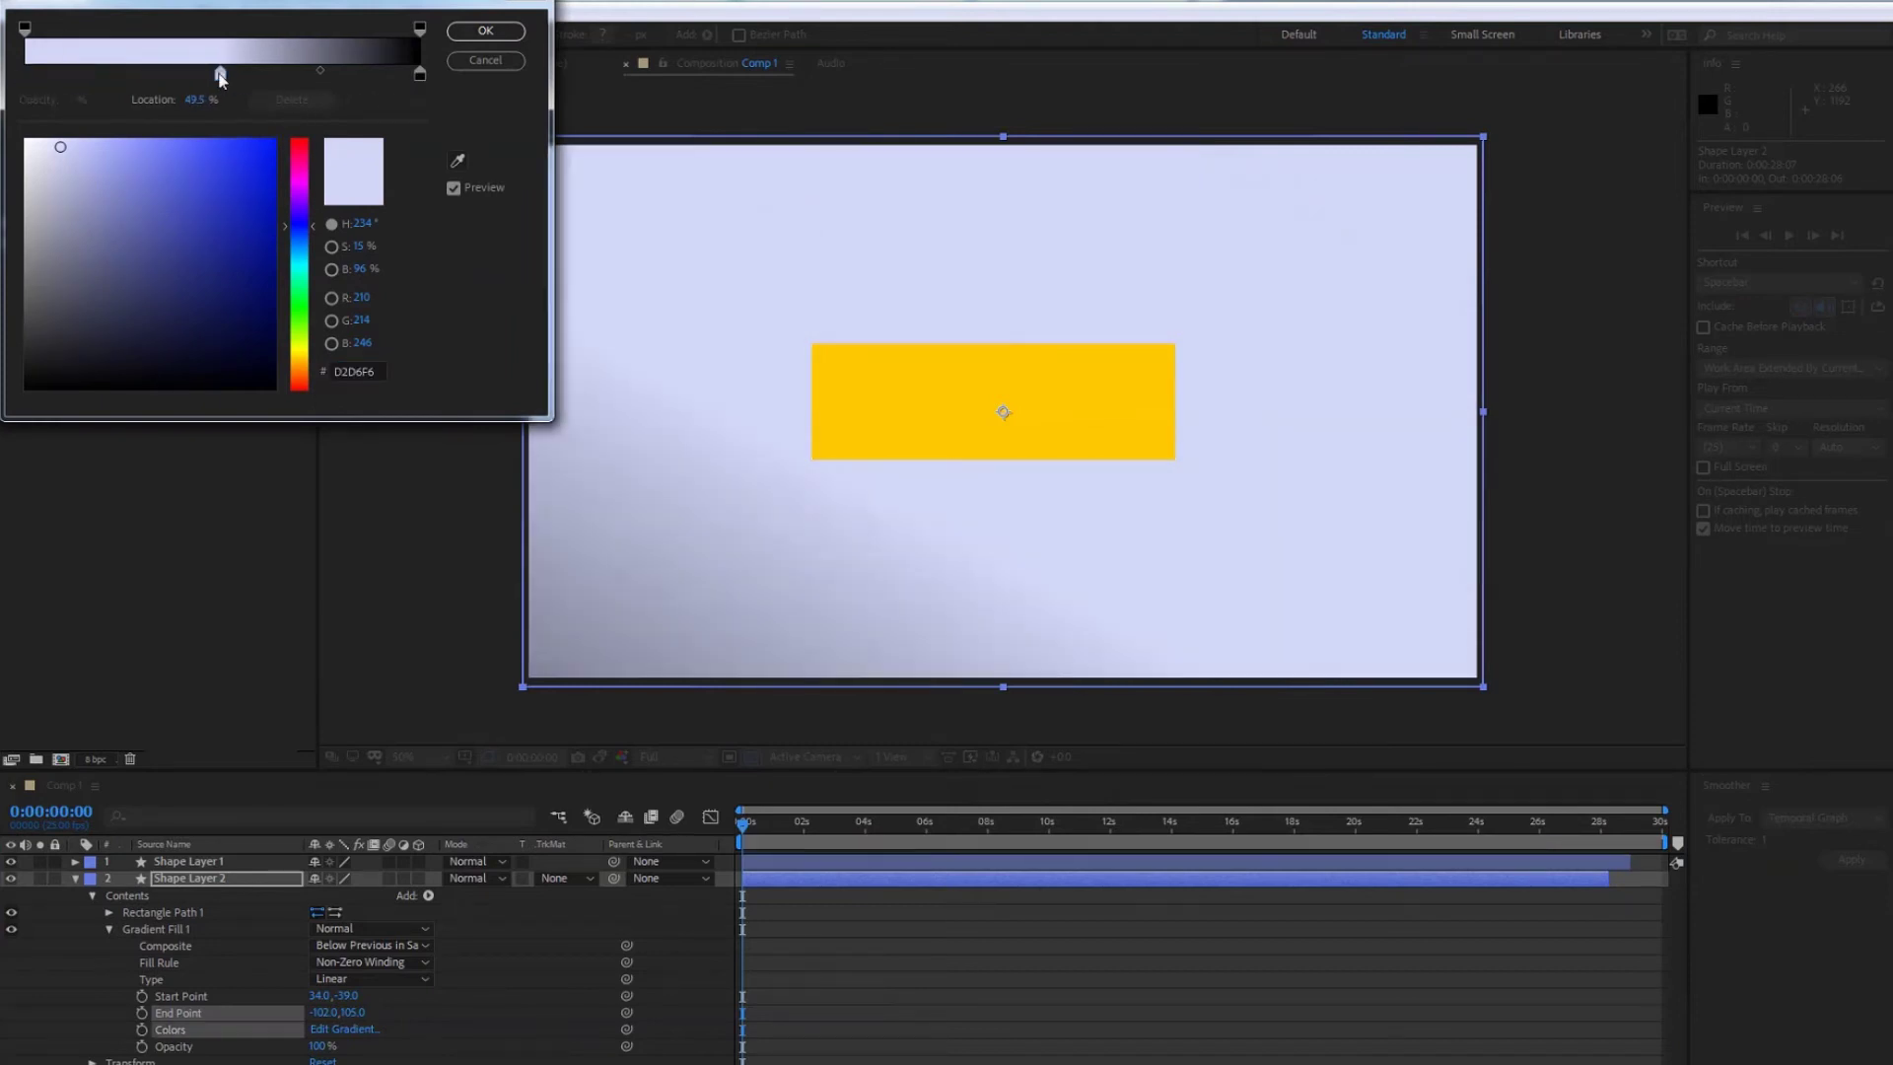
click(27, 75)
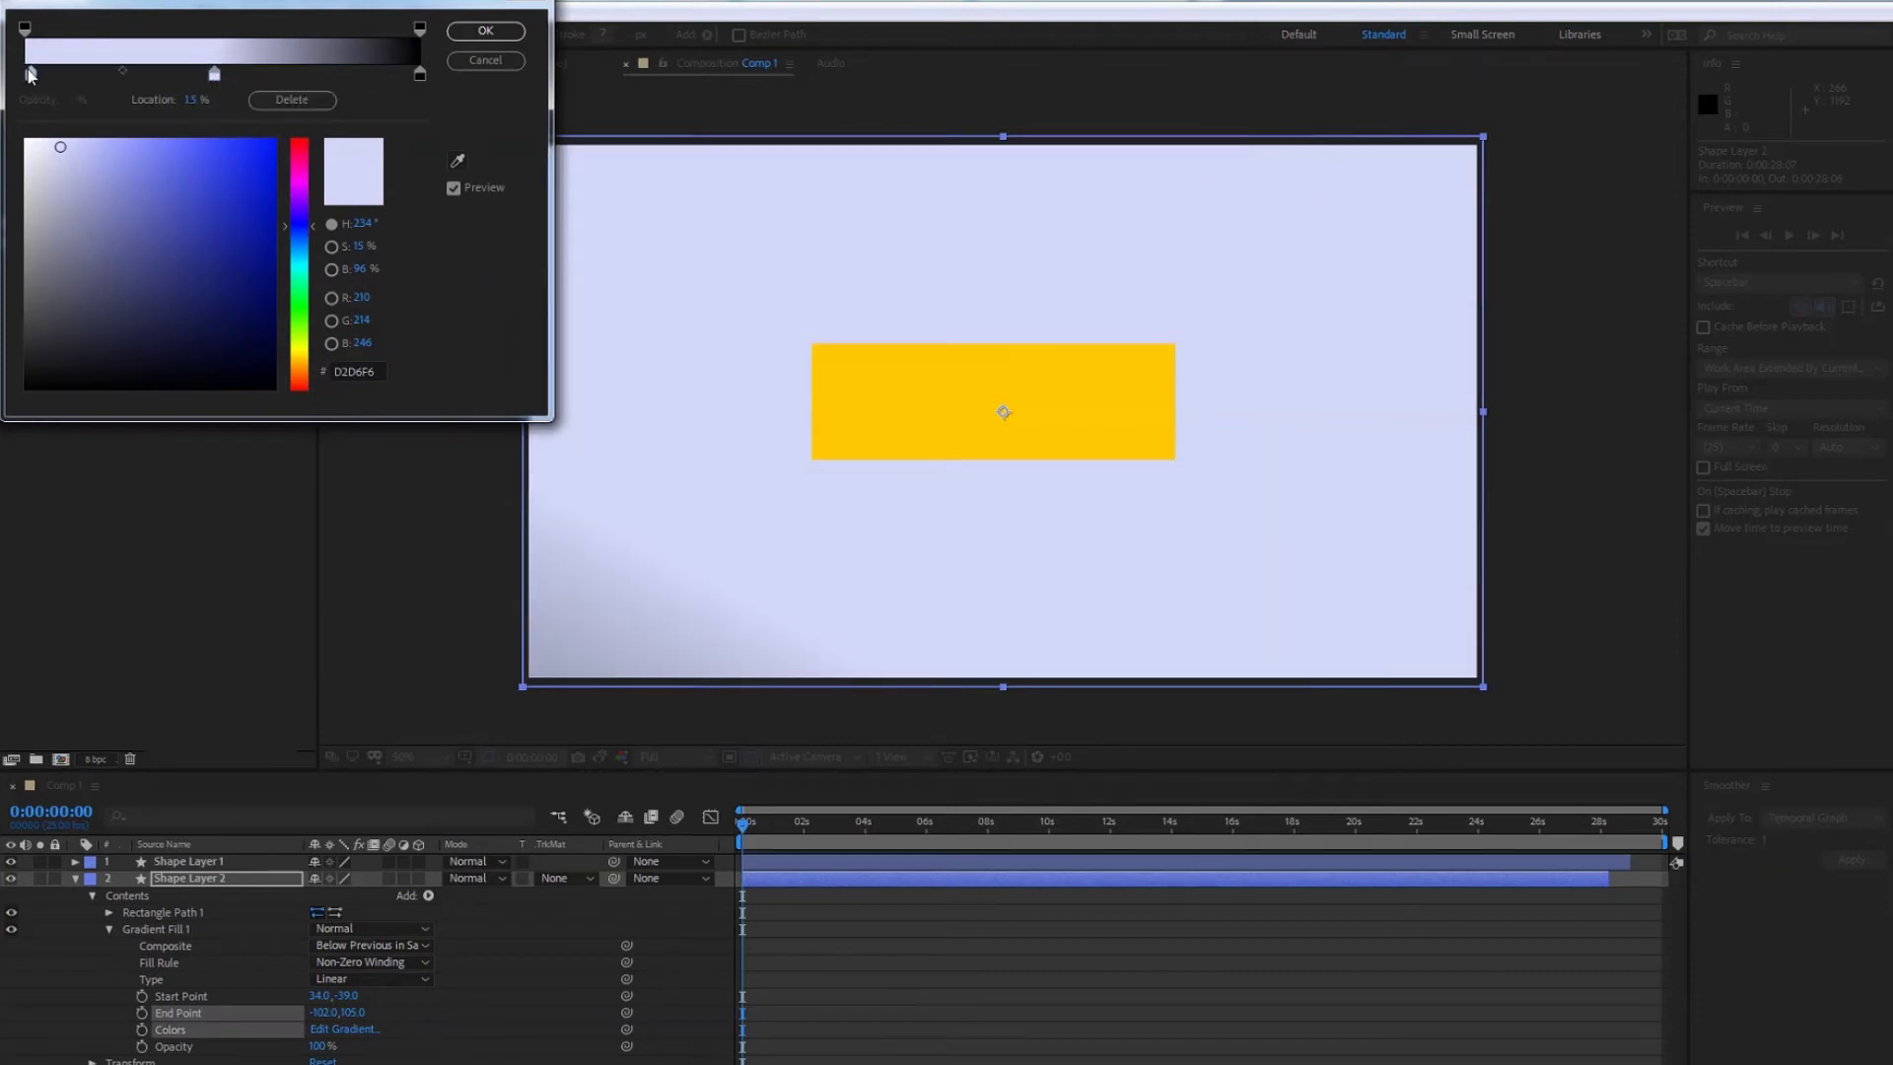
drag(74, 158, 297, 425)
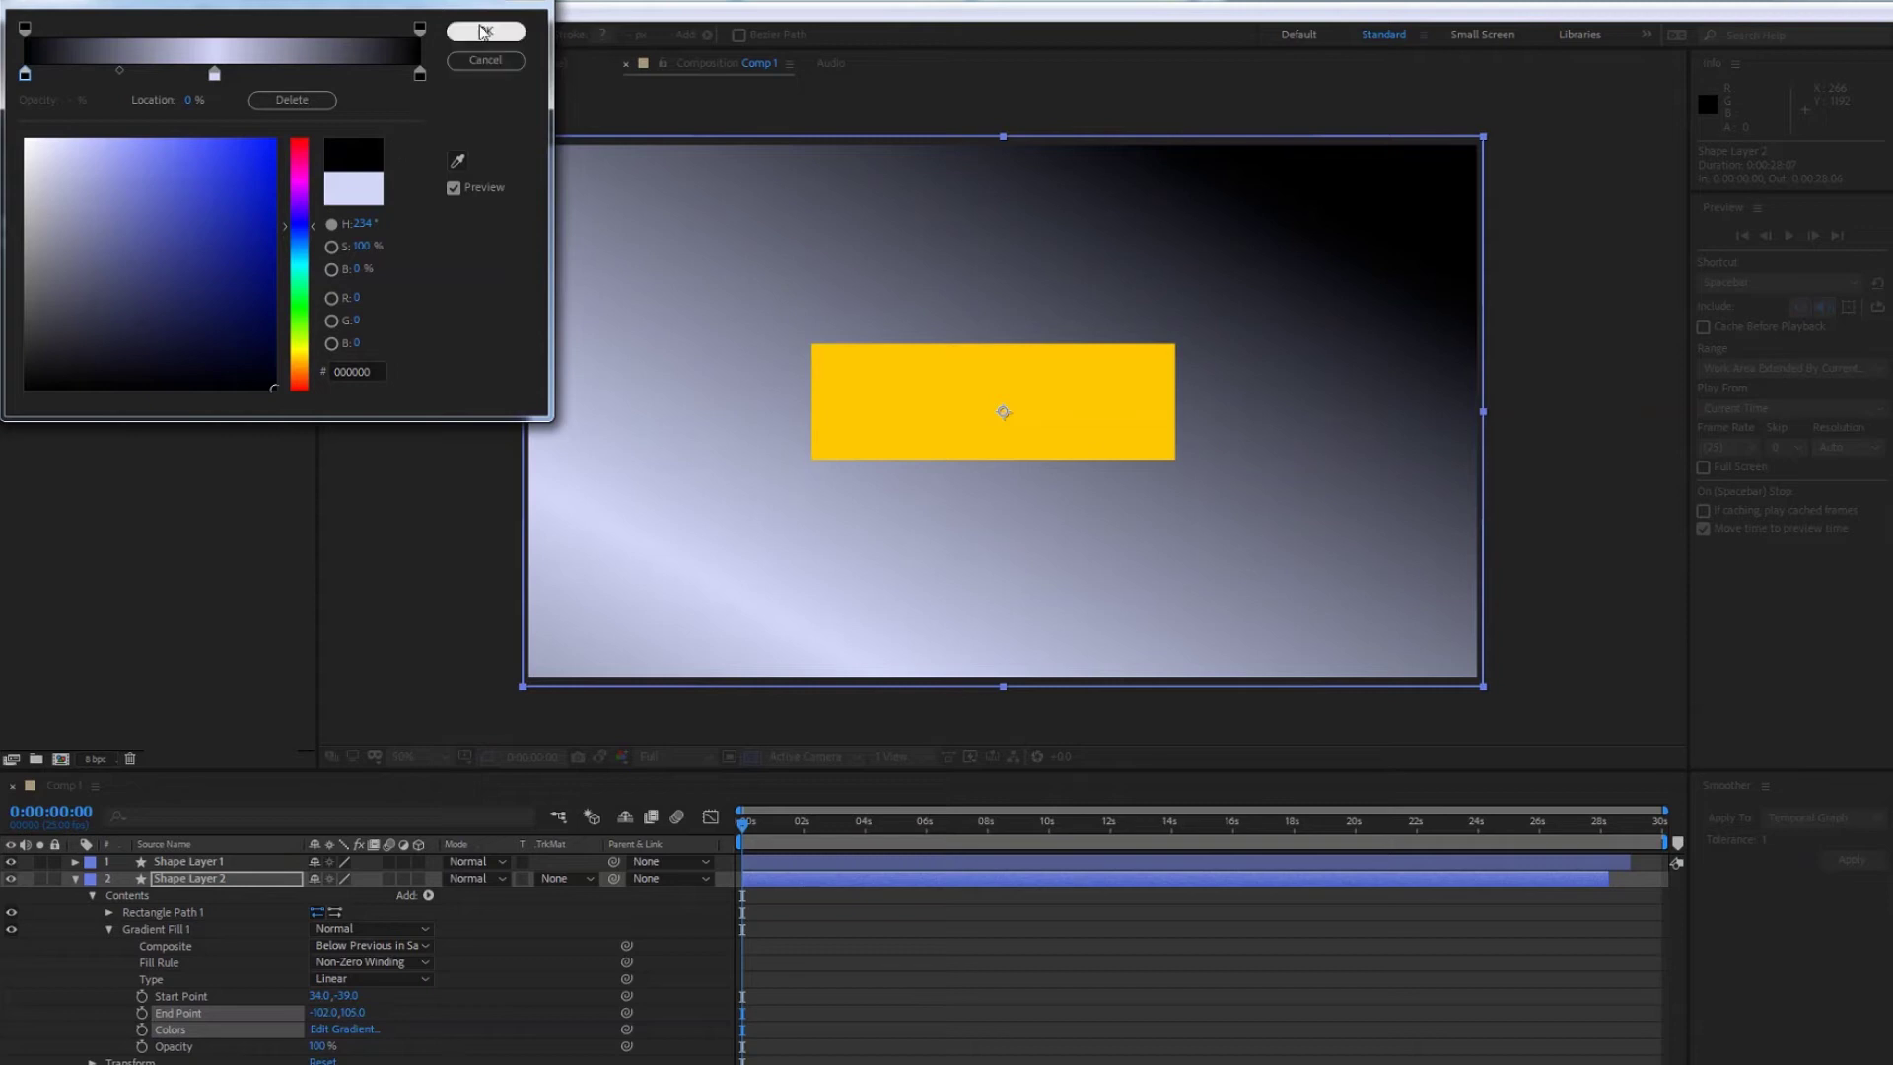
click(485, 30)
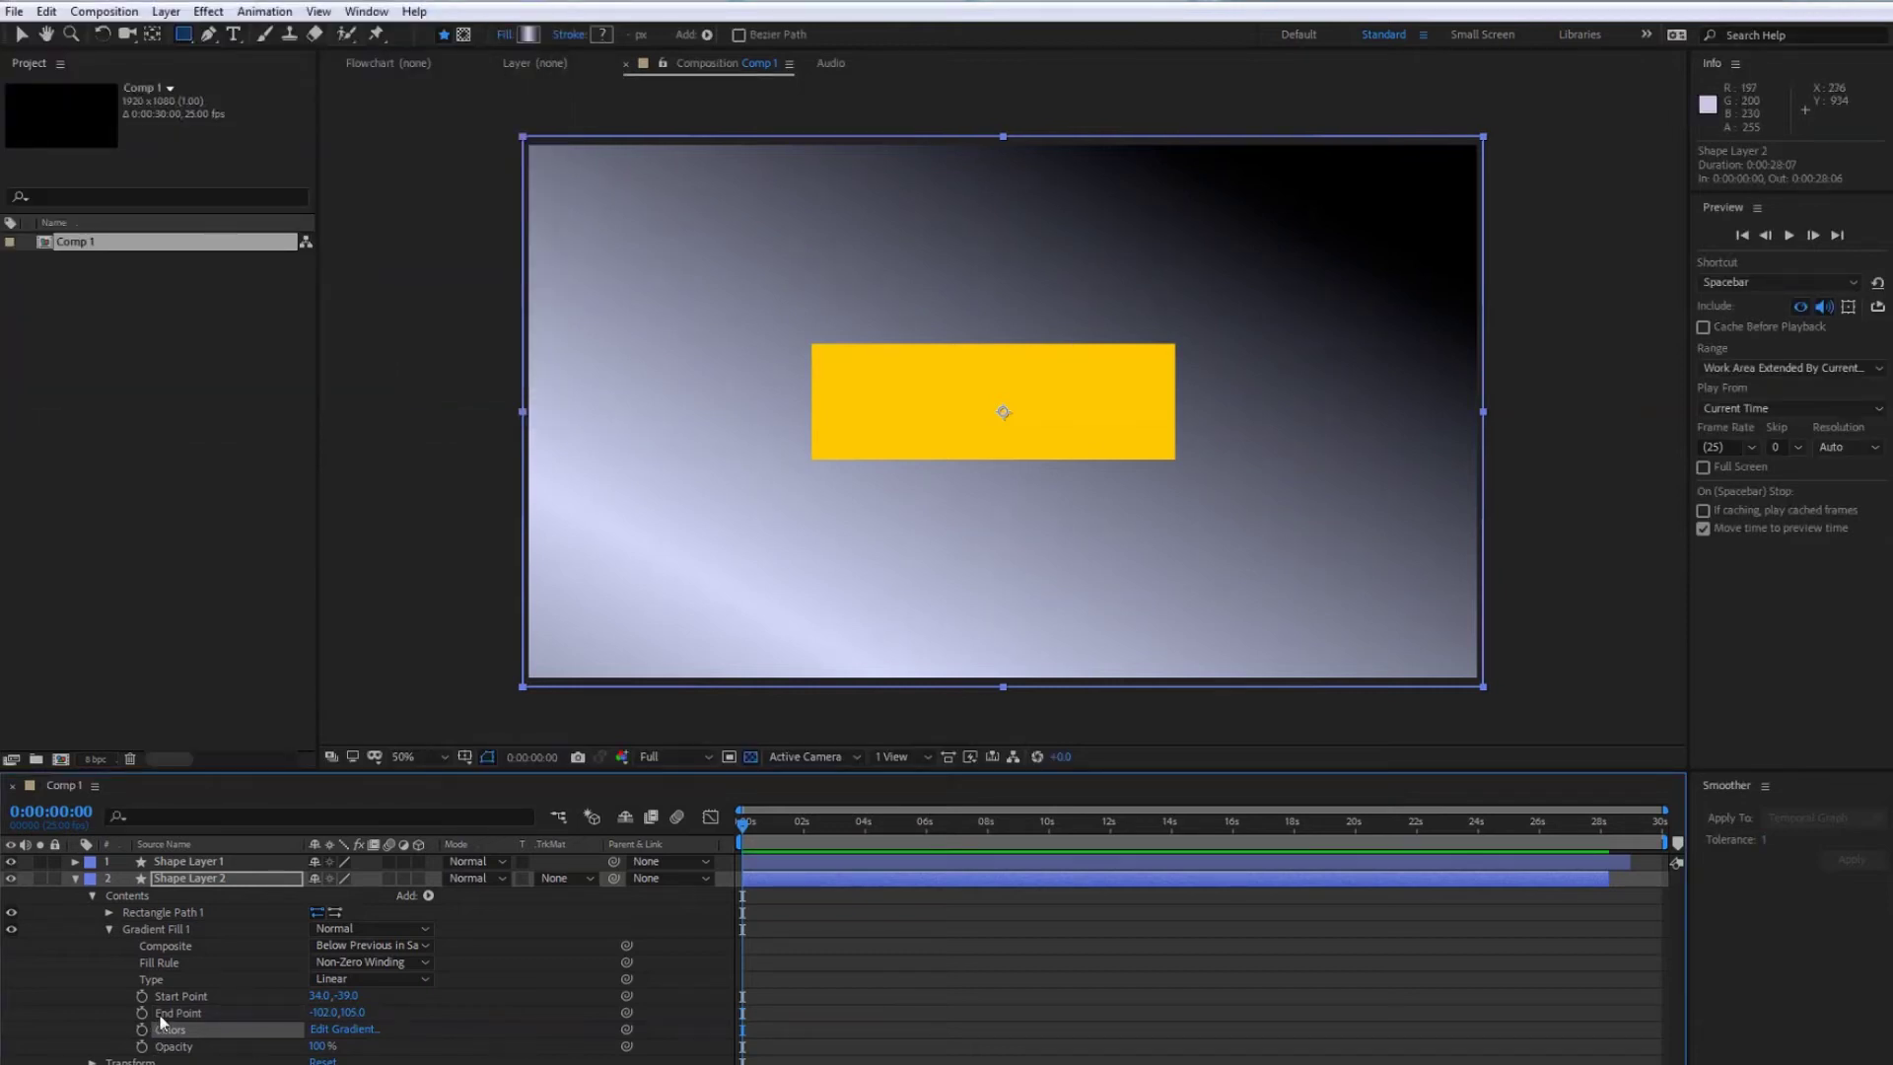
Move the gradient Start Point to 34.0,-131.0 and End Point to -102.0,114.0.
drag(355, 1012, 389, 1005)
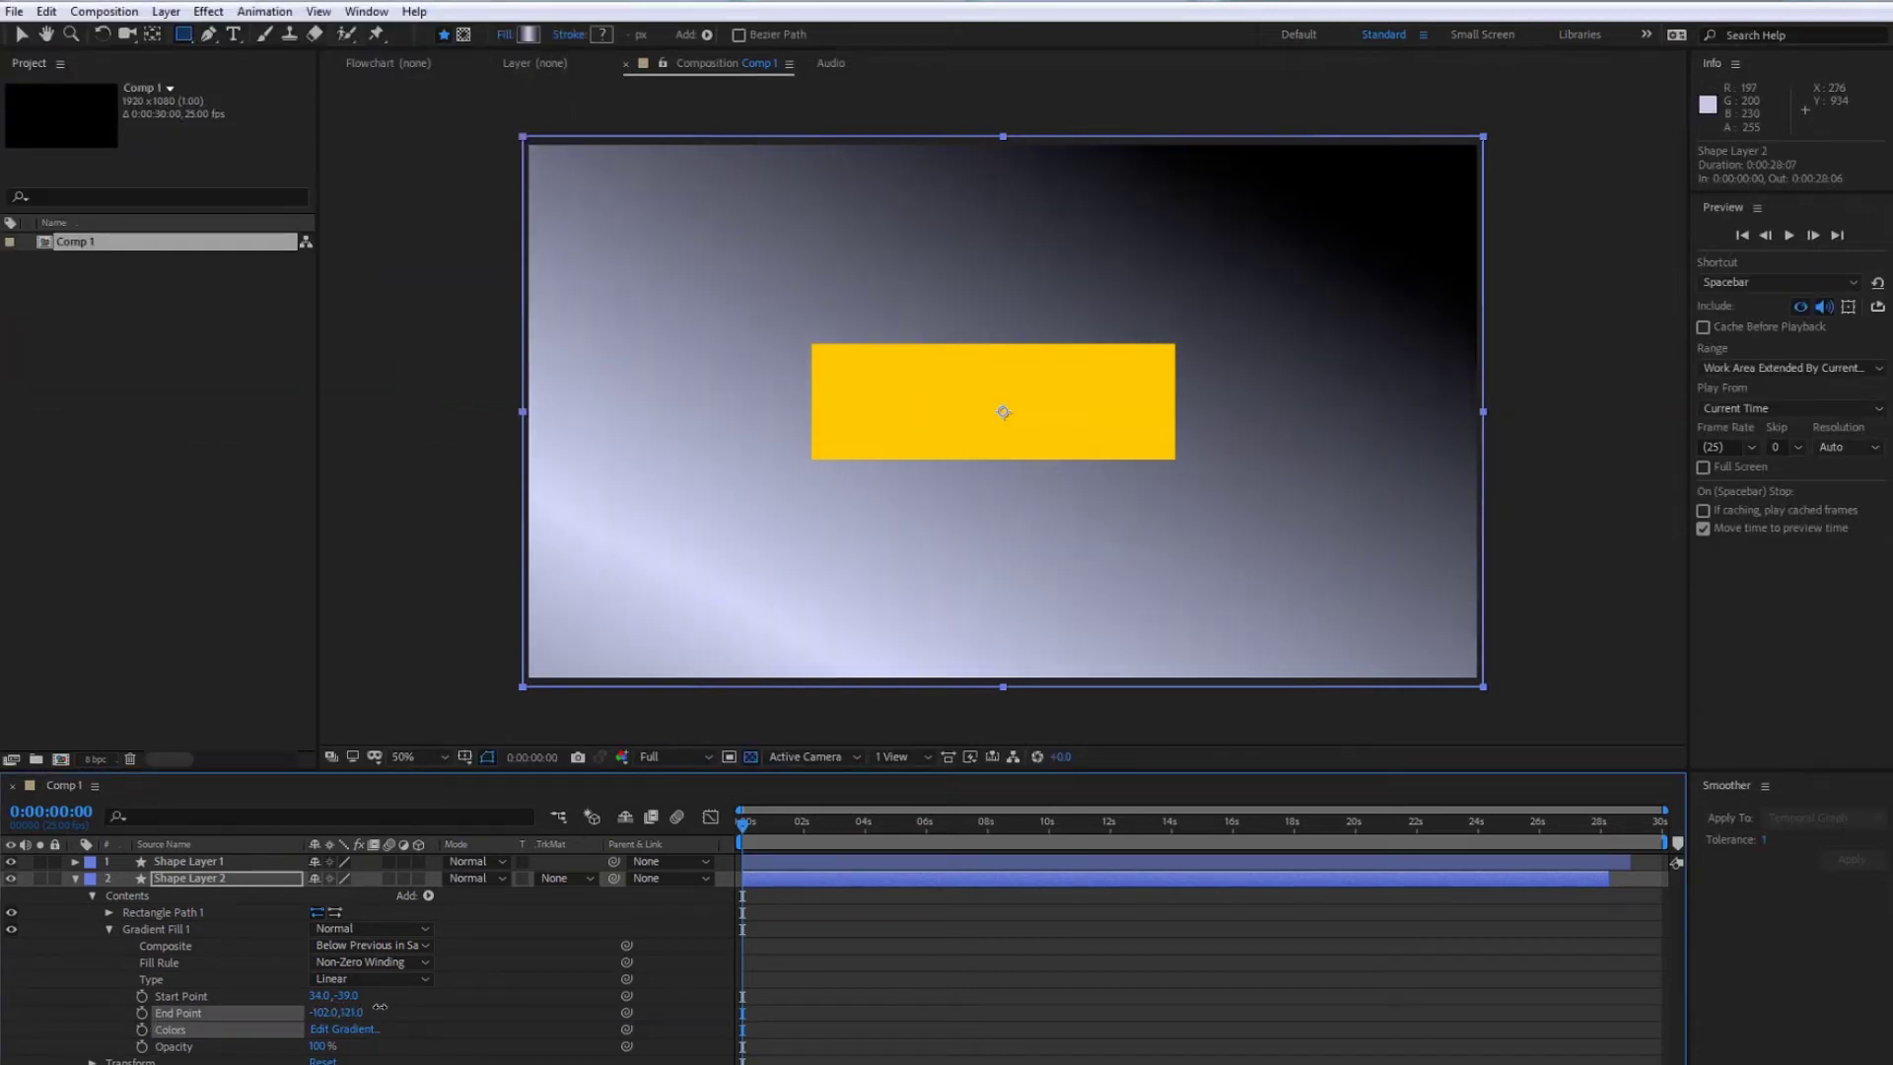
drag(347, 996, 278, 979)
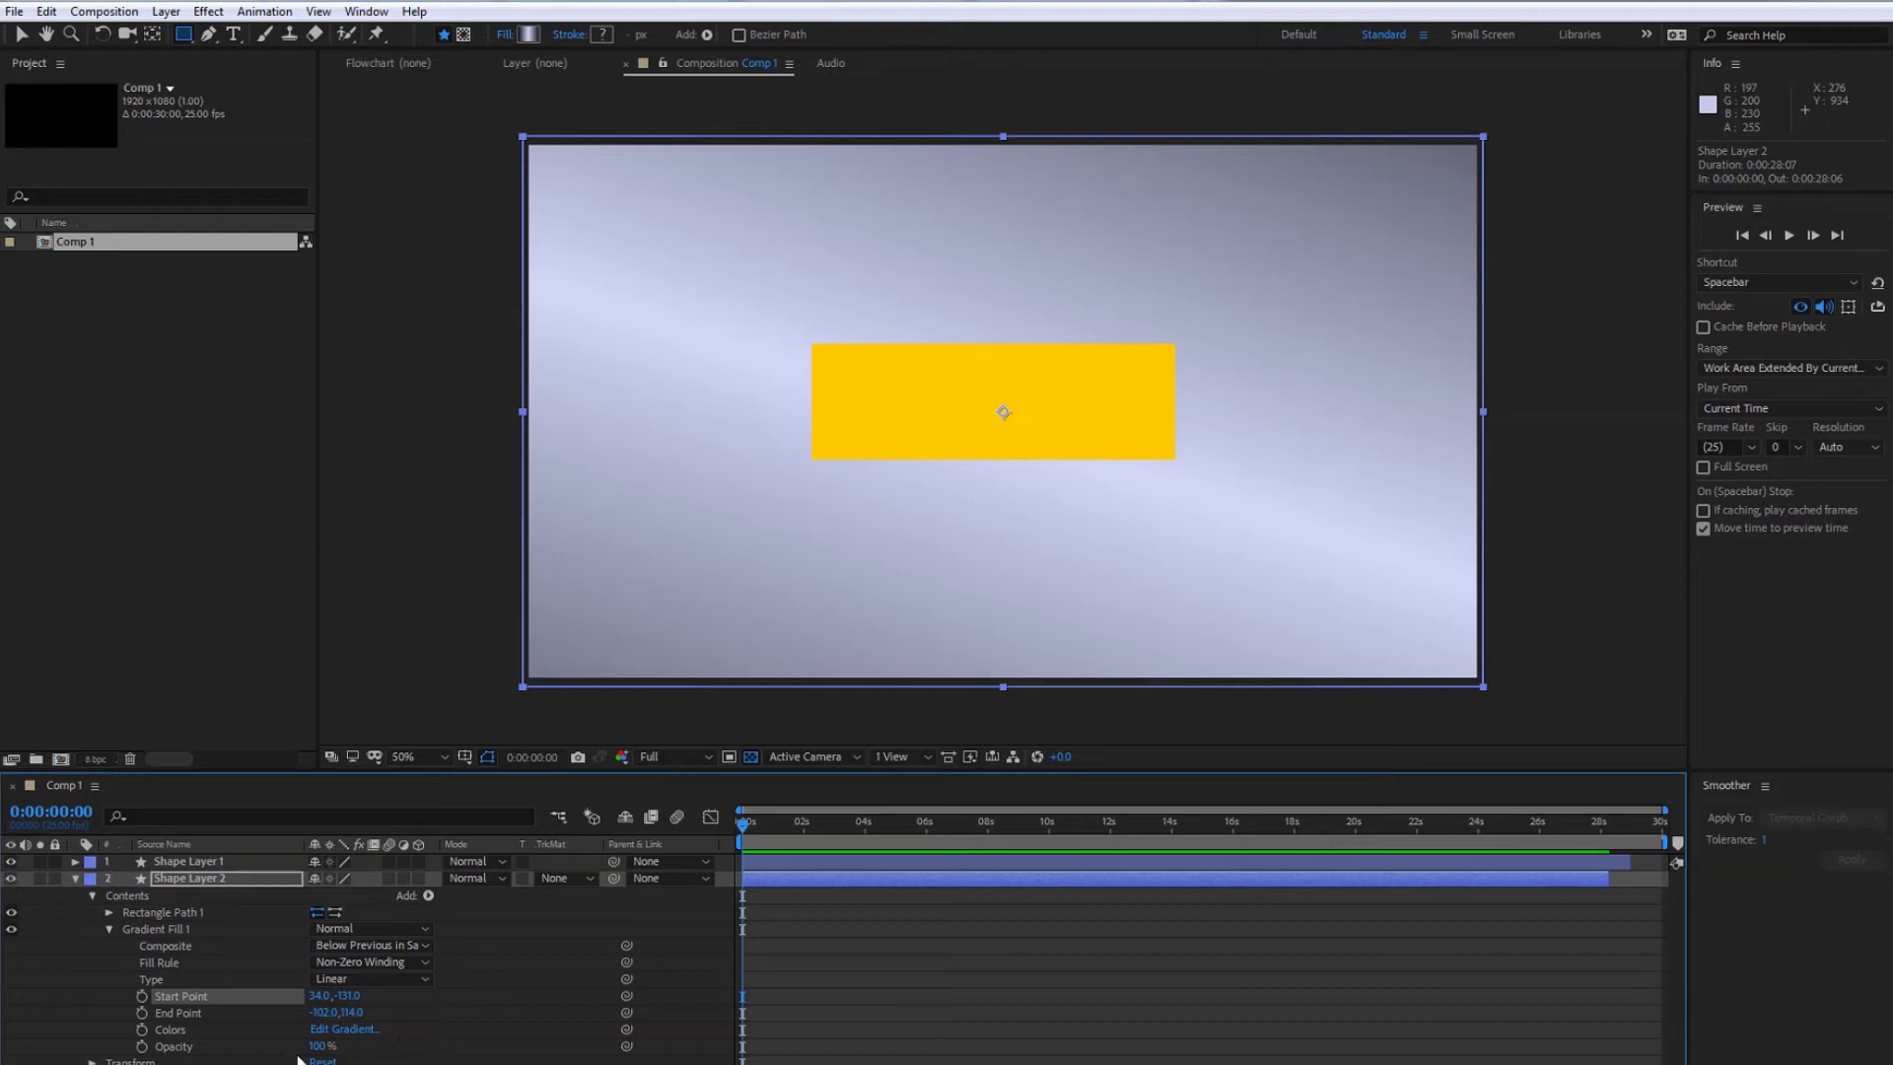
key(ctrl+Up)
Add a black Stroke to Shape Layer 1's rectangle.
click(76, 877)
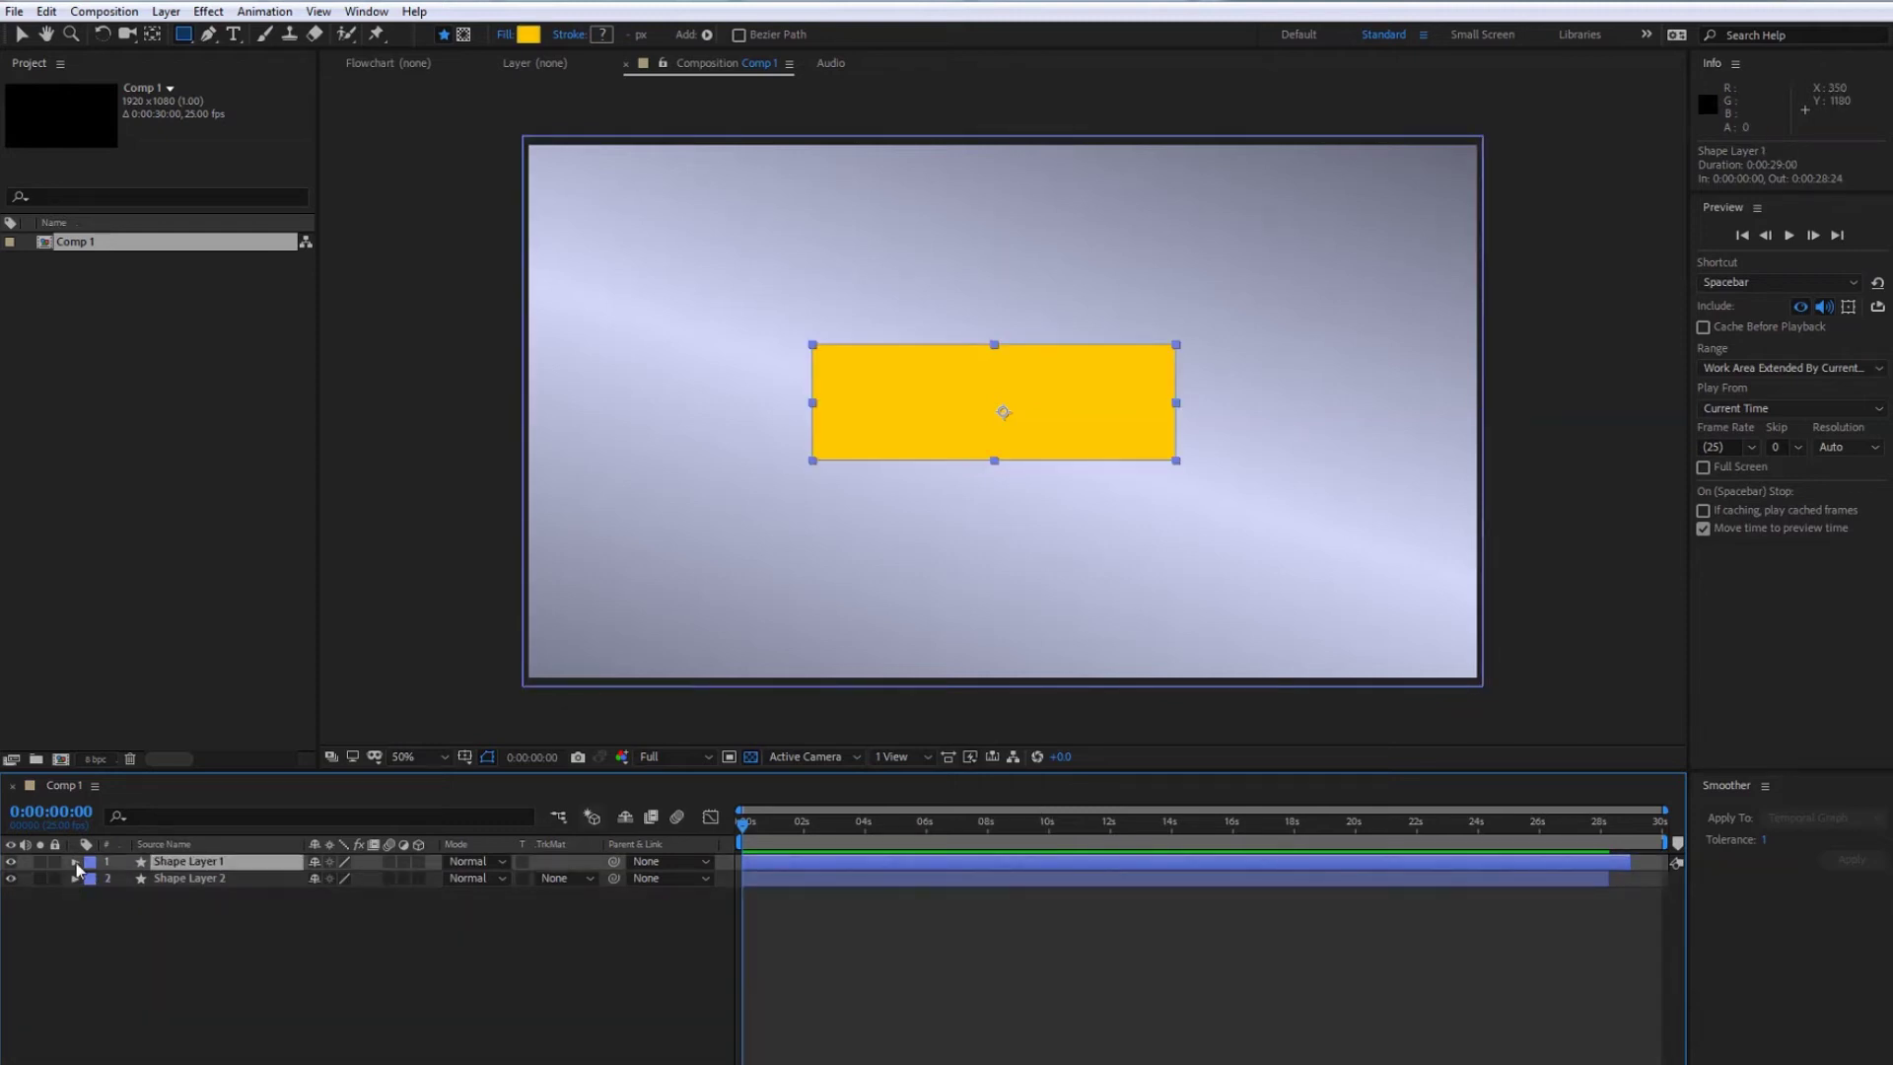
click(75, 862)
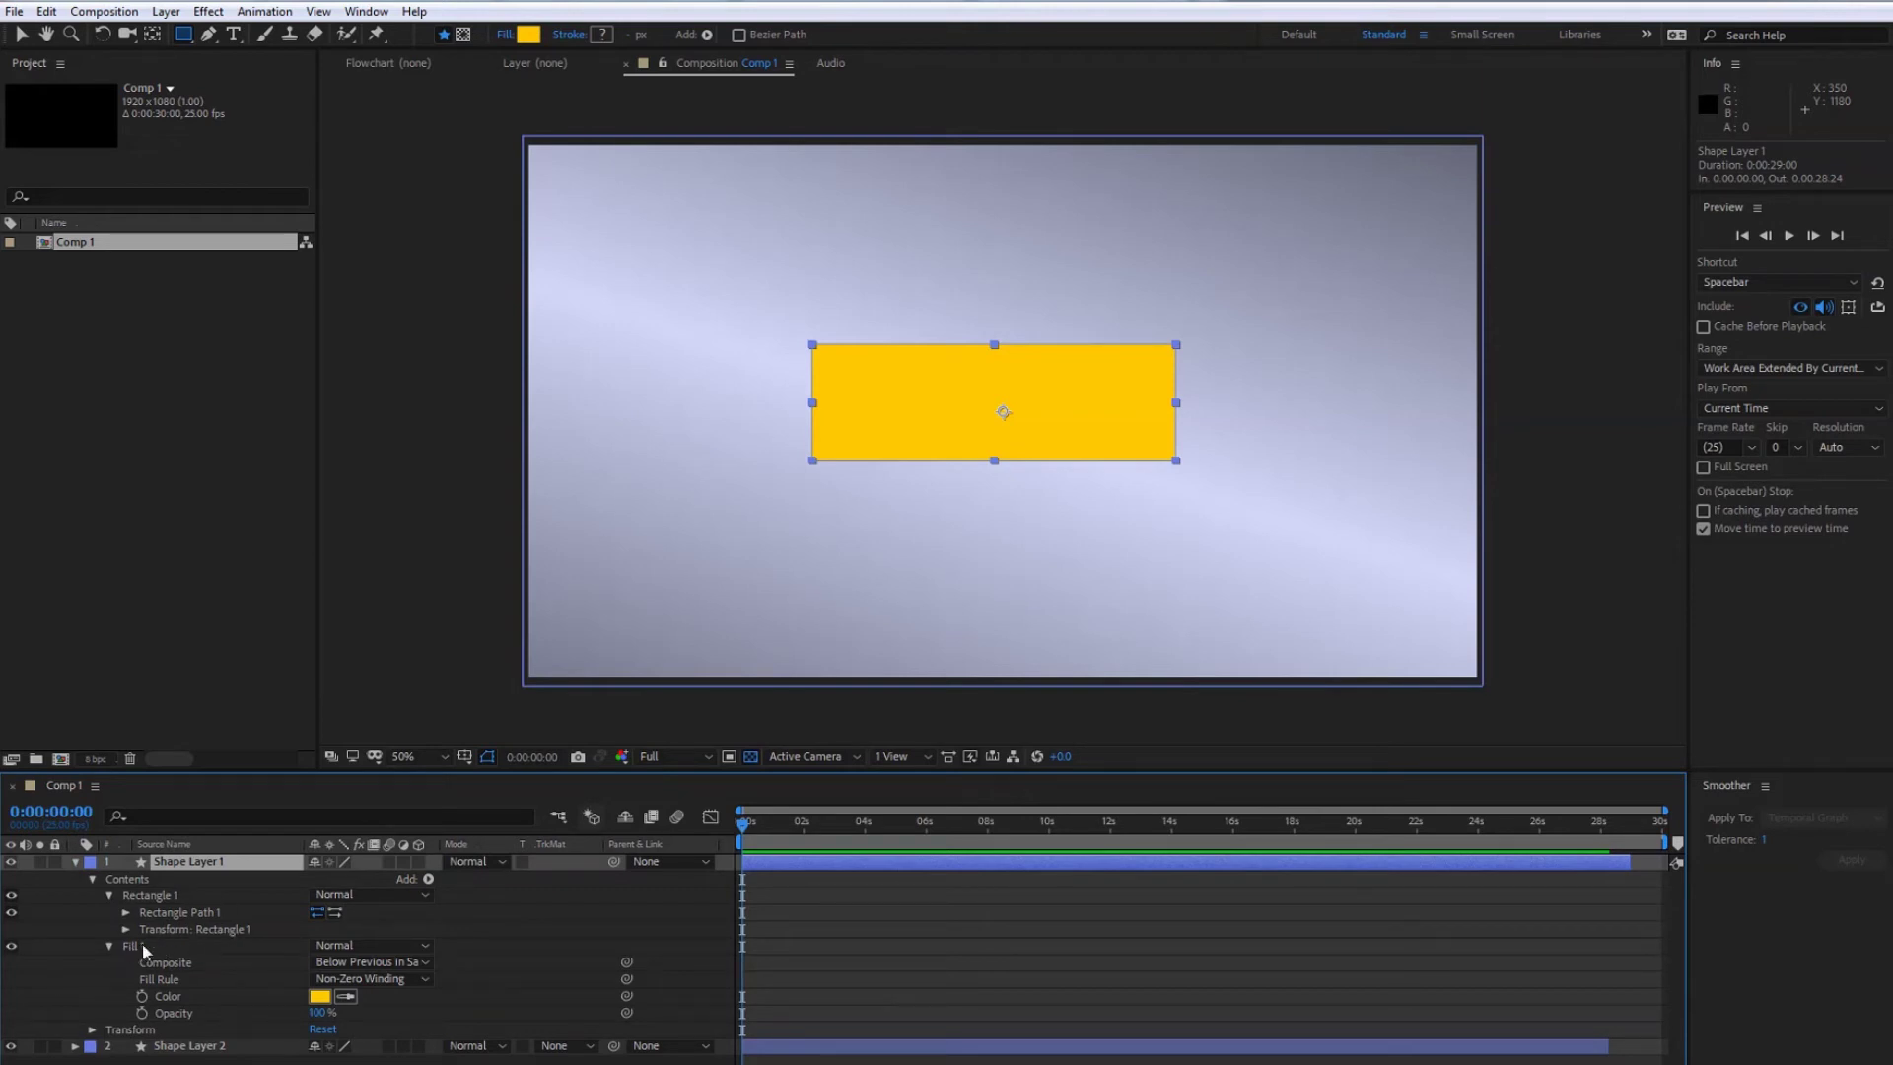
click(142, 943)
click(428, 880)
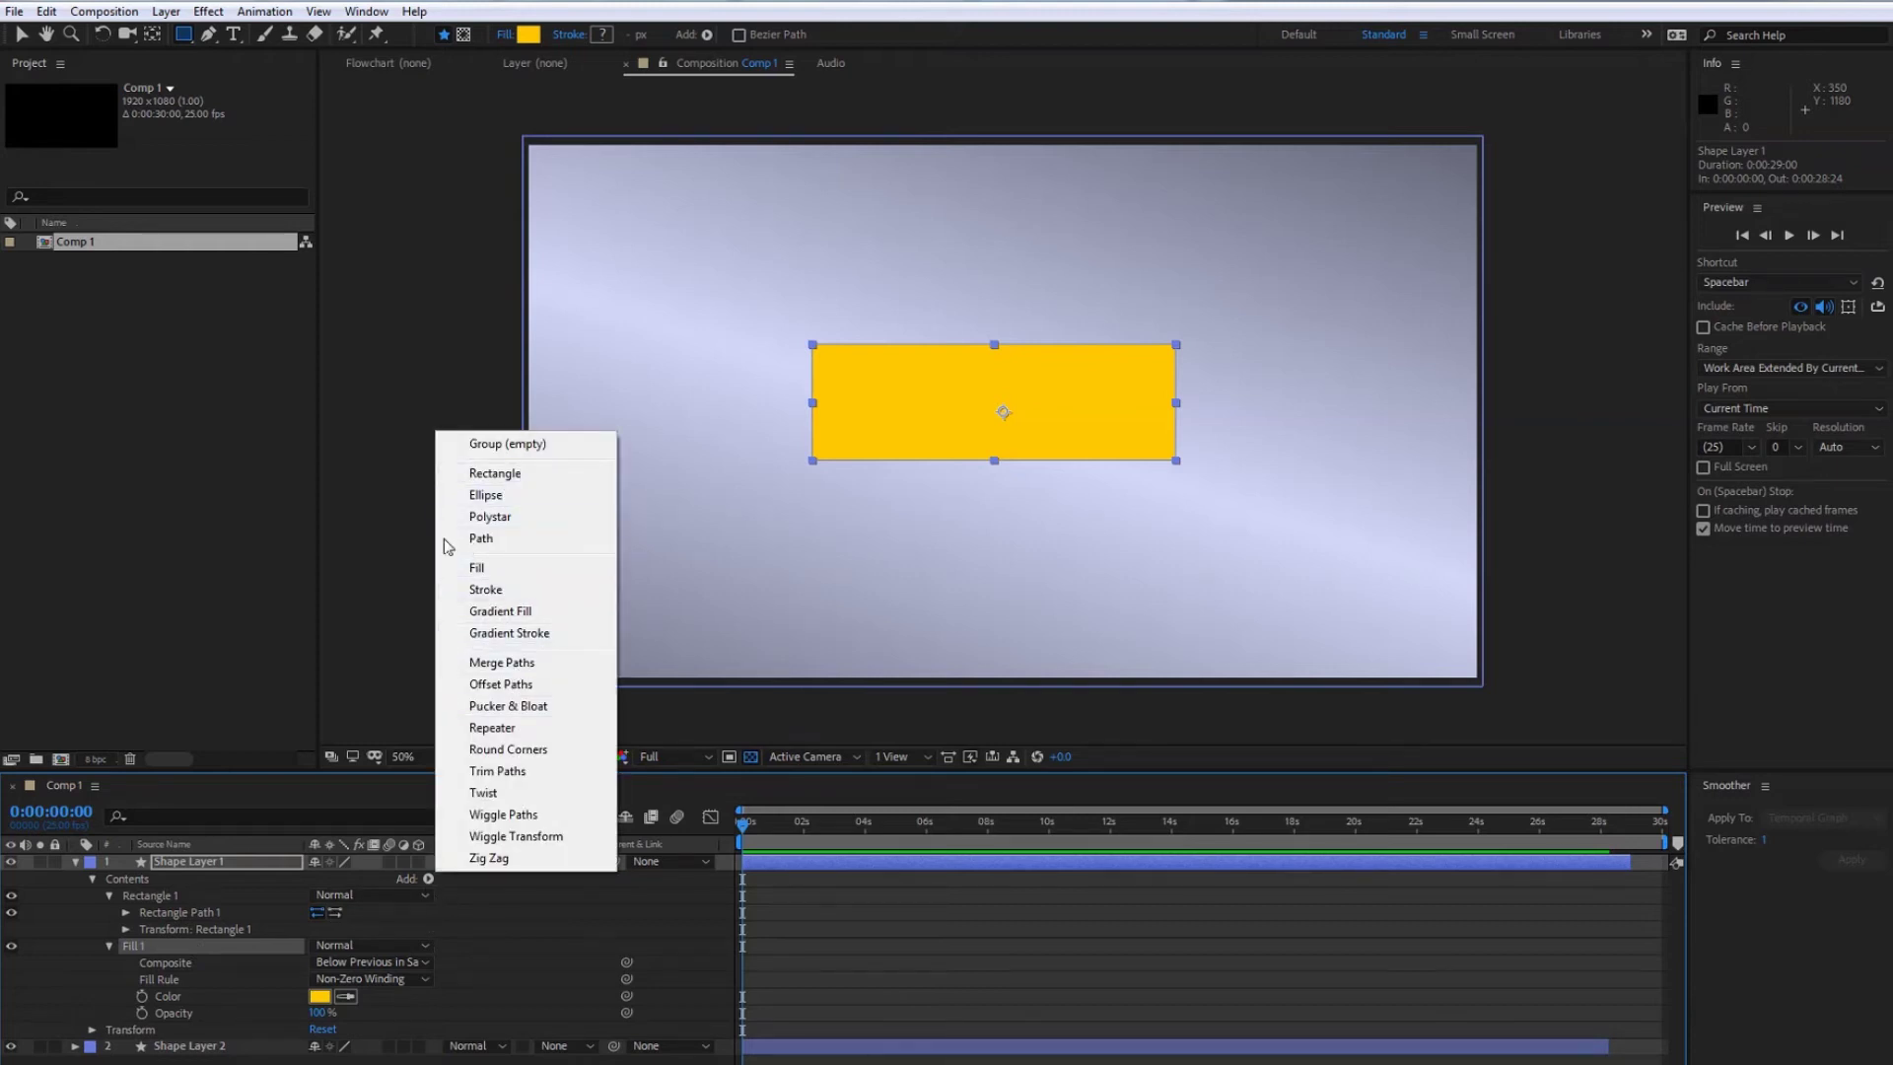
click(486, 589)
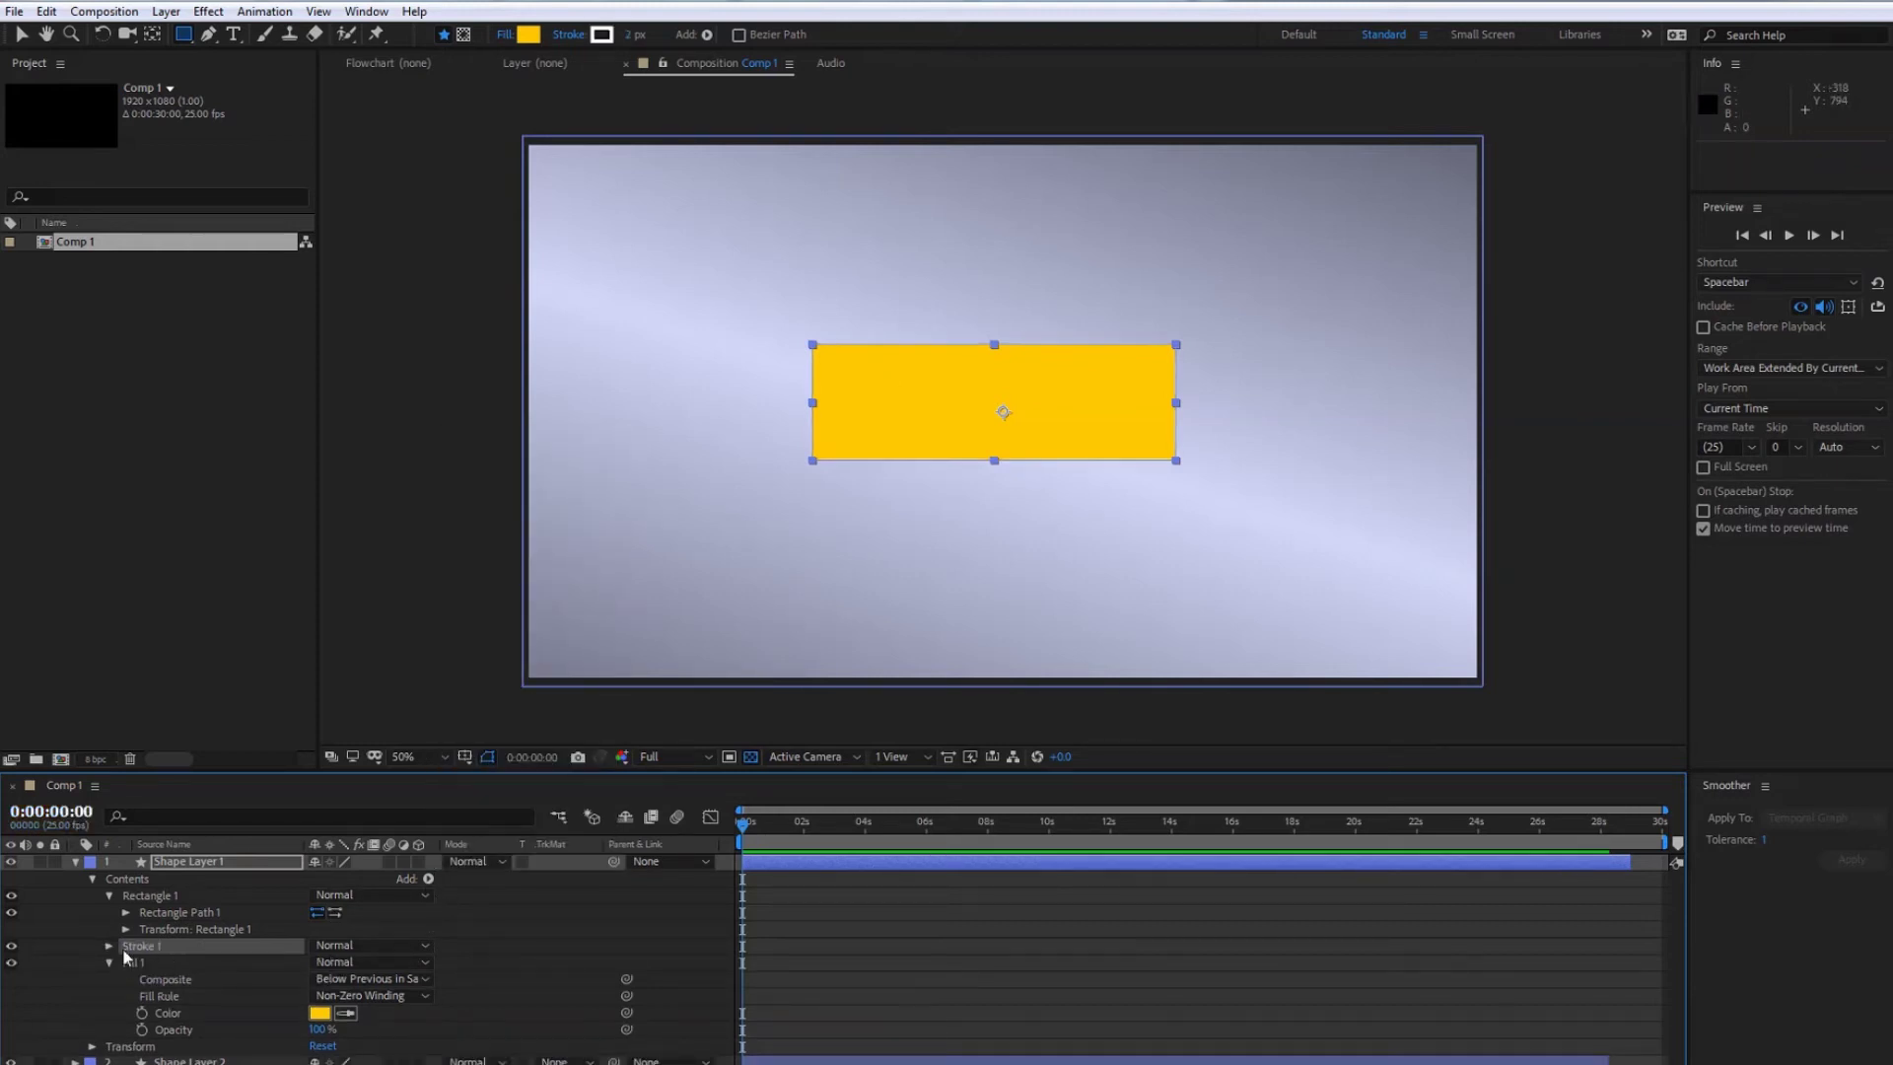
click(319, 979)
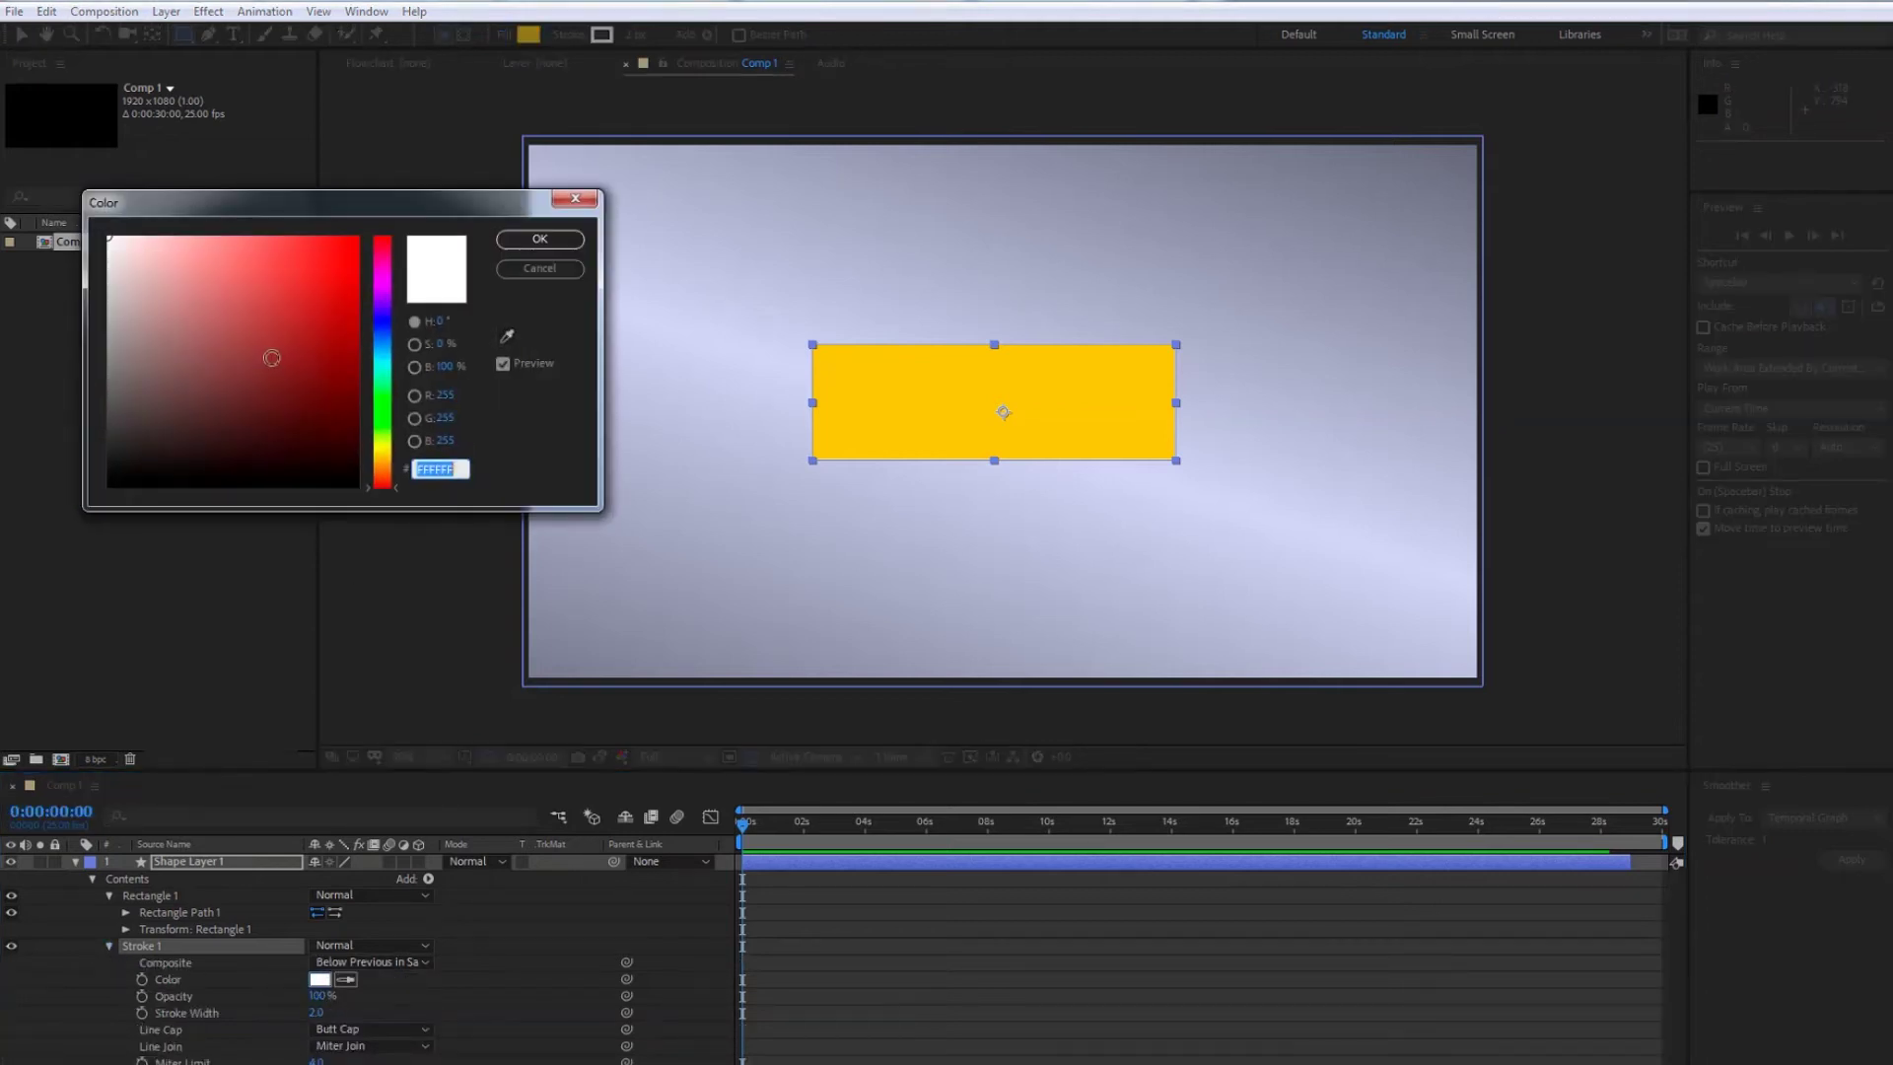
click(540, 239)
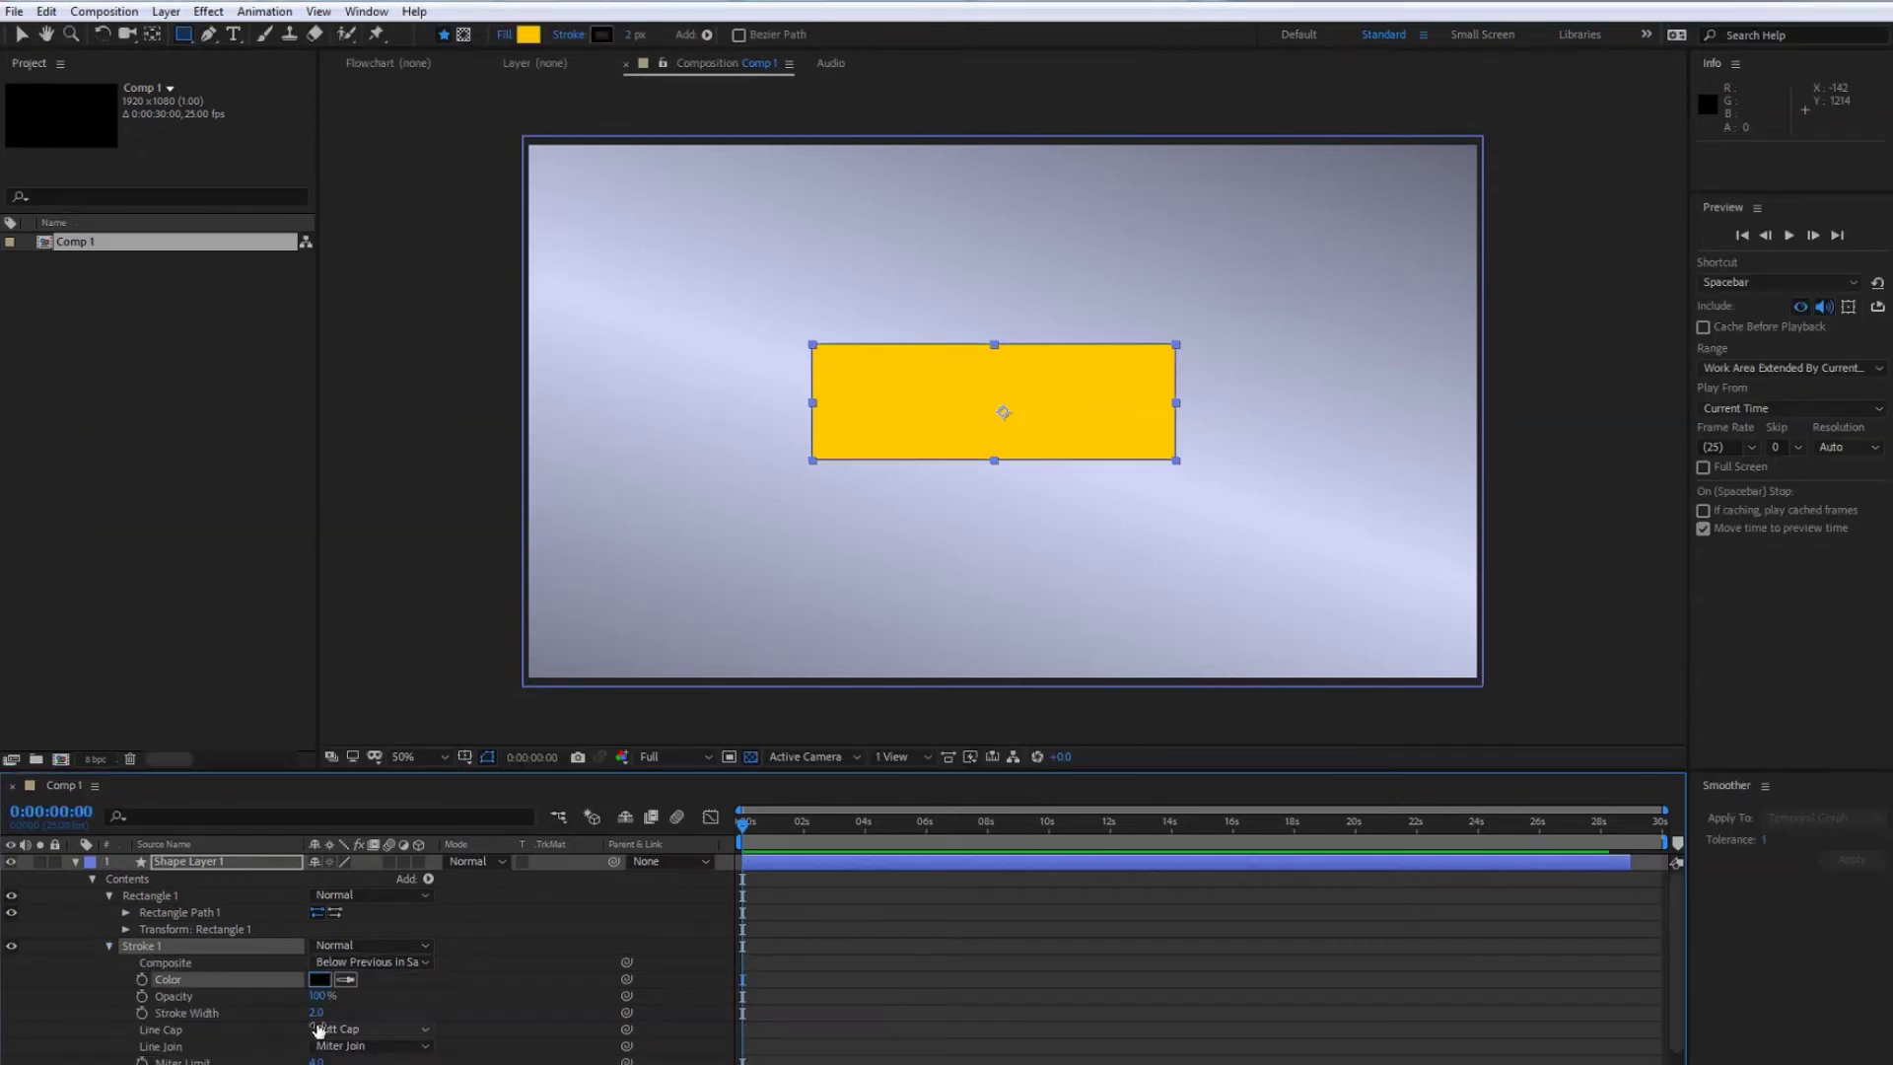
Delete the rectangle's yellow Fill 1 and set its Stroke Width to 34.
drag(317, 1011, 340, 1011)
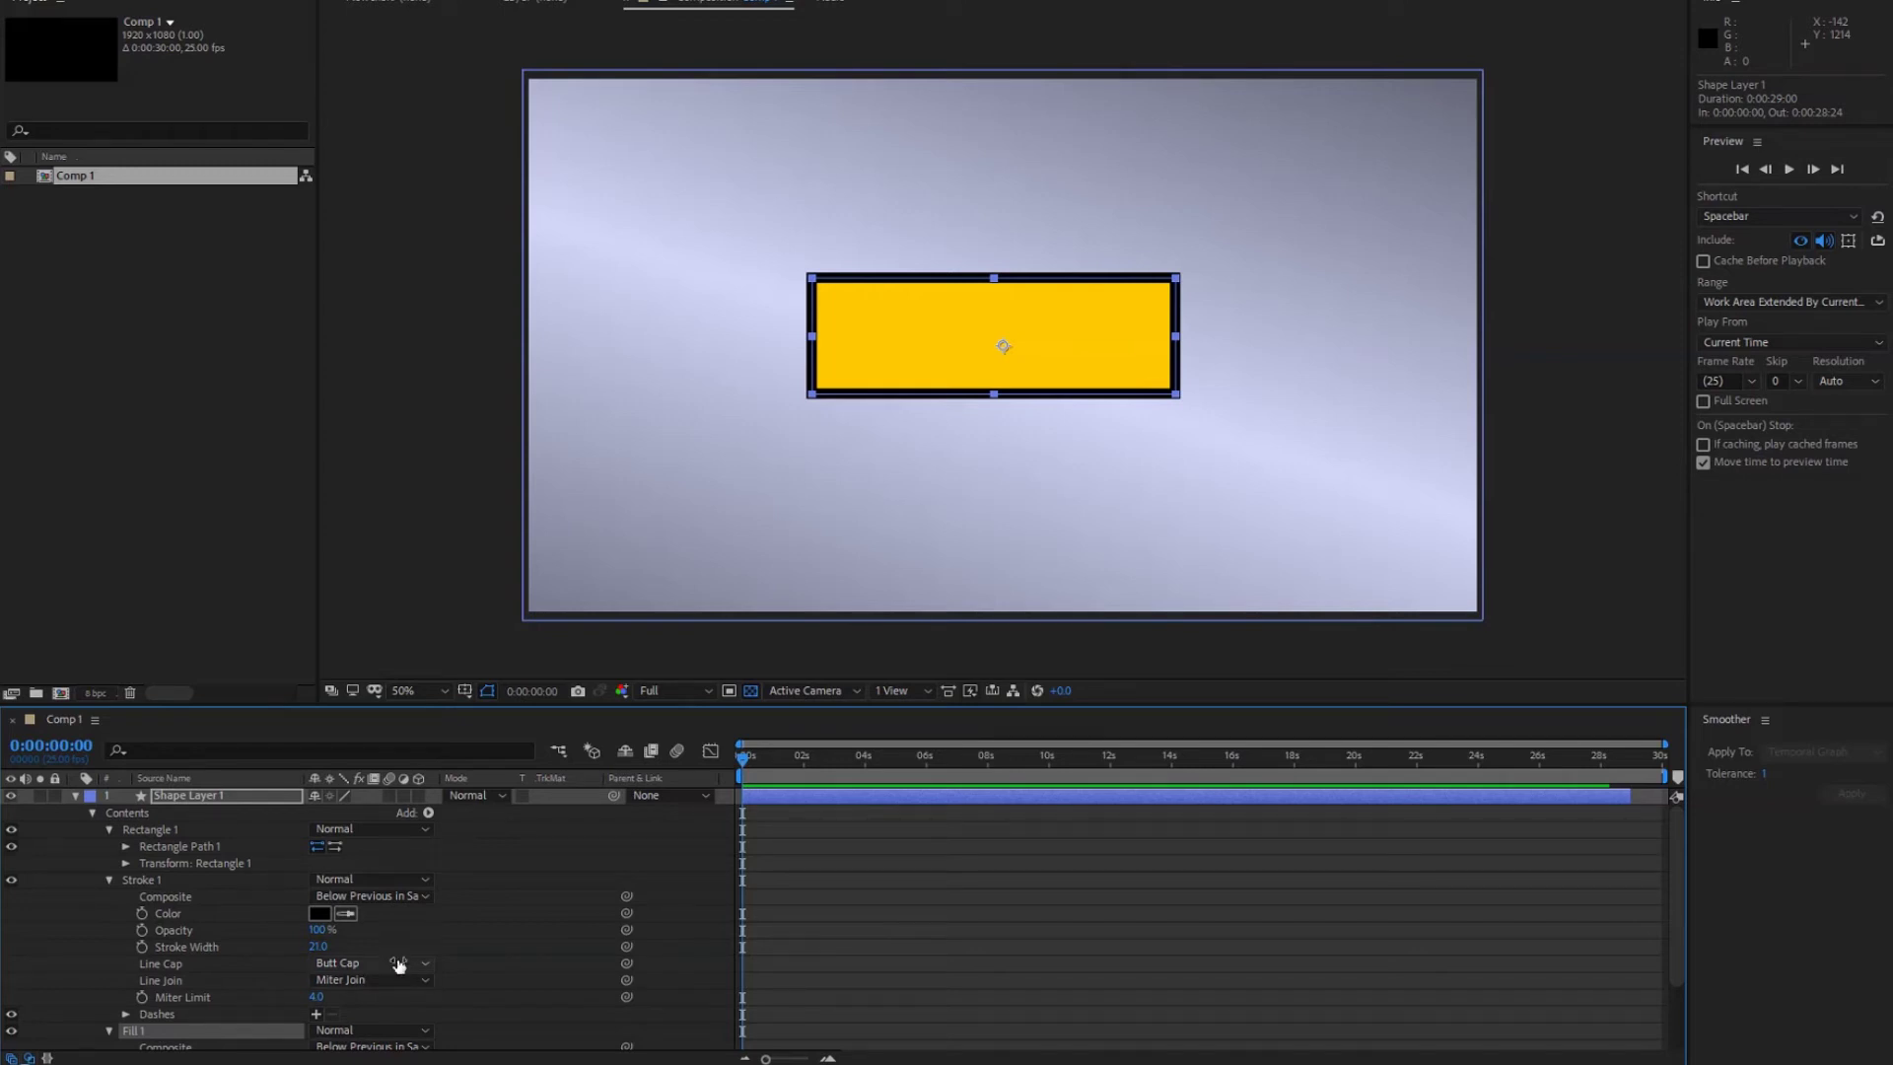
key(Delete)
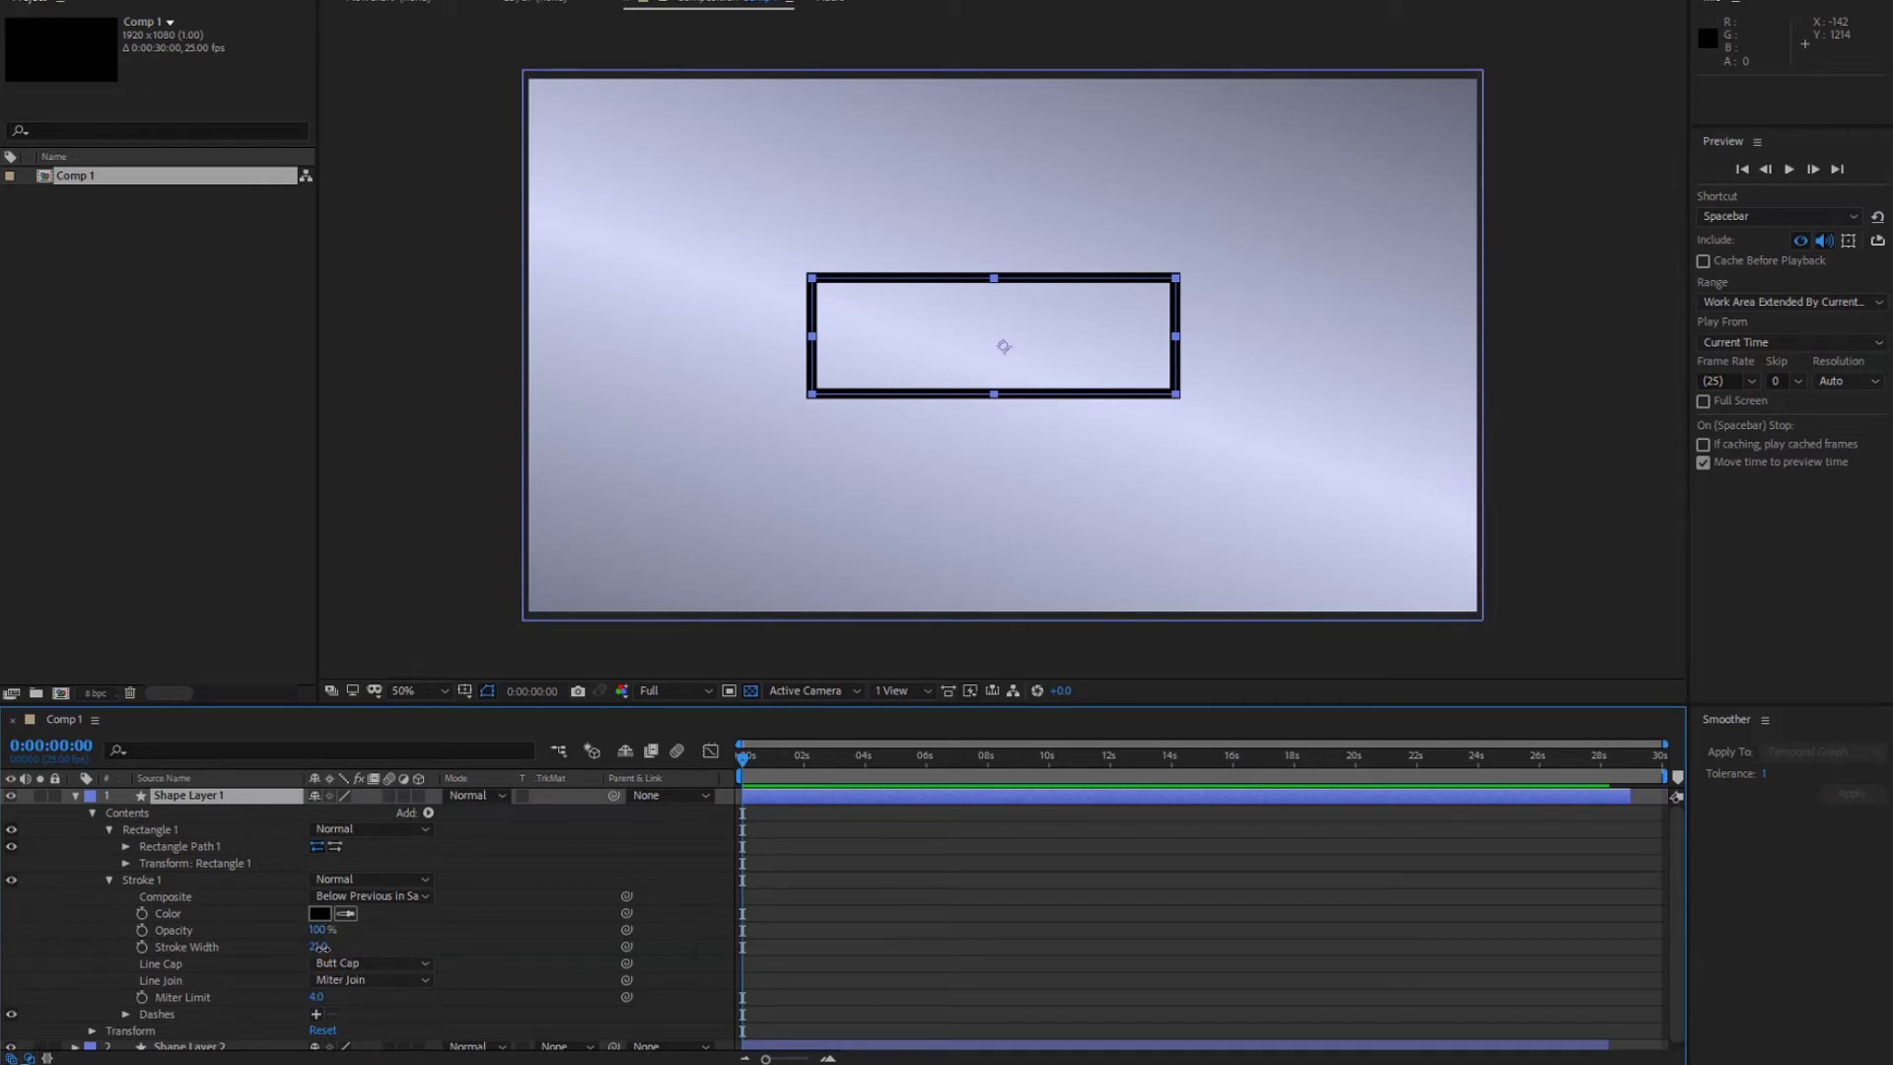
drag(321, 947, 668, 837)
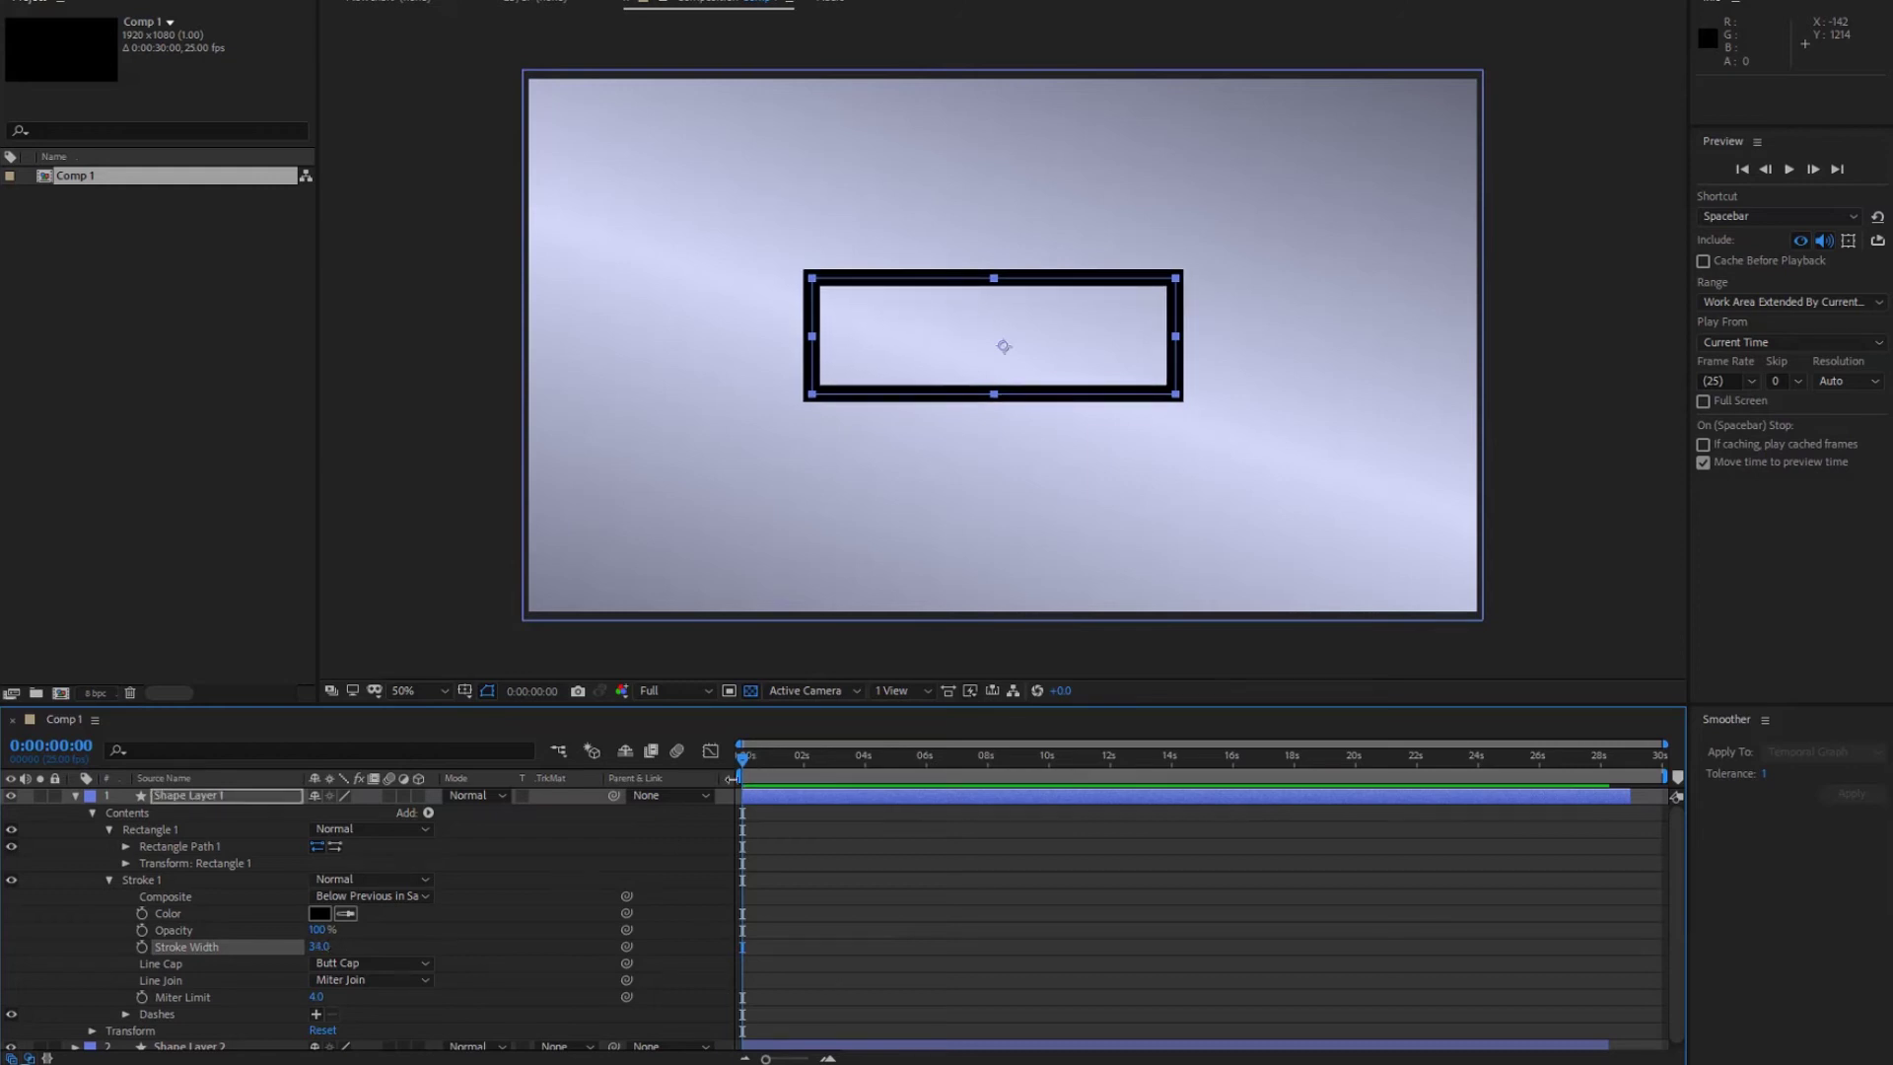
mouse_move(747, 759)
mouse_down()
mouse_move(911, 767)
mouse_move(629, 769)
mouse_up()
Keyframe Stroke Width at 34 at 0:00 and 312 at about 0:00:02:02, then preview.
click(141, 946)
drag(742, 767, 826, 771)
click(807, 774)
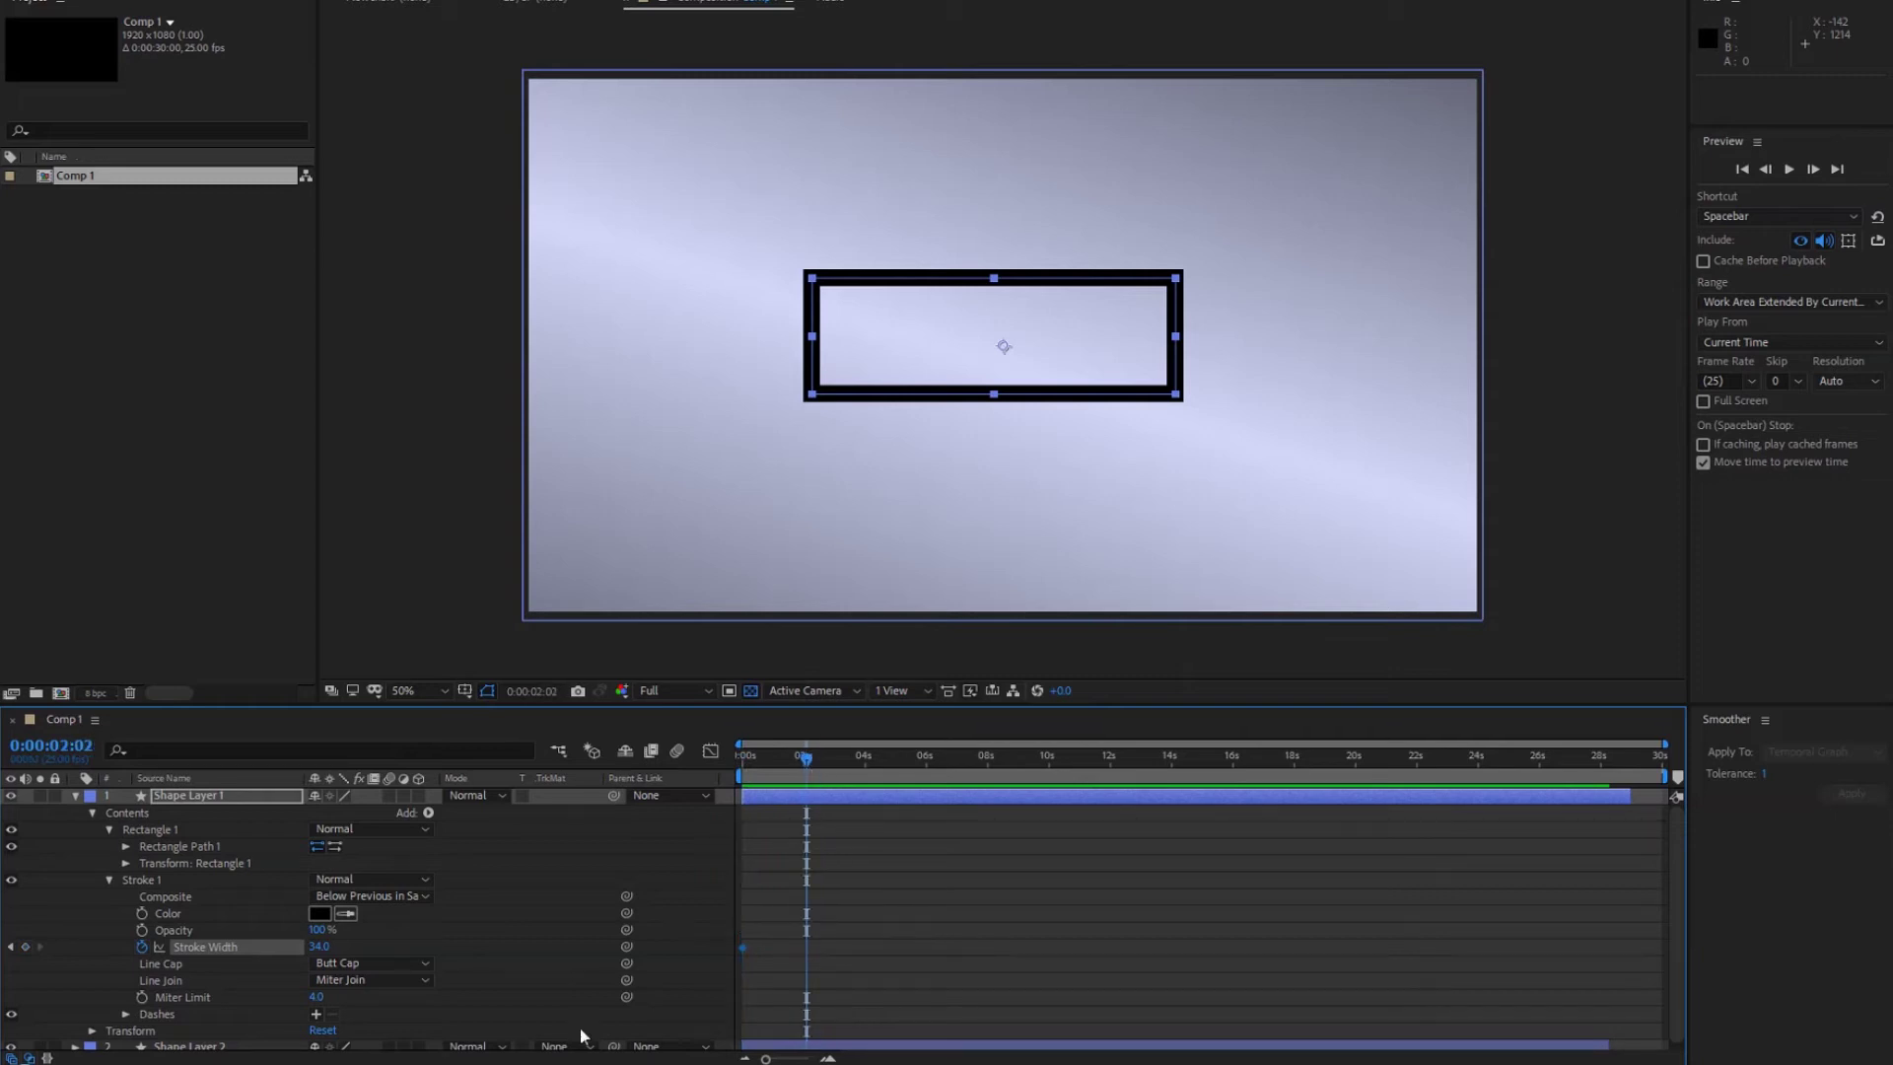
drag(317, 949, 791, 865)
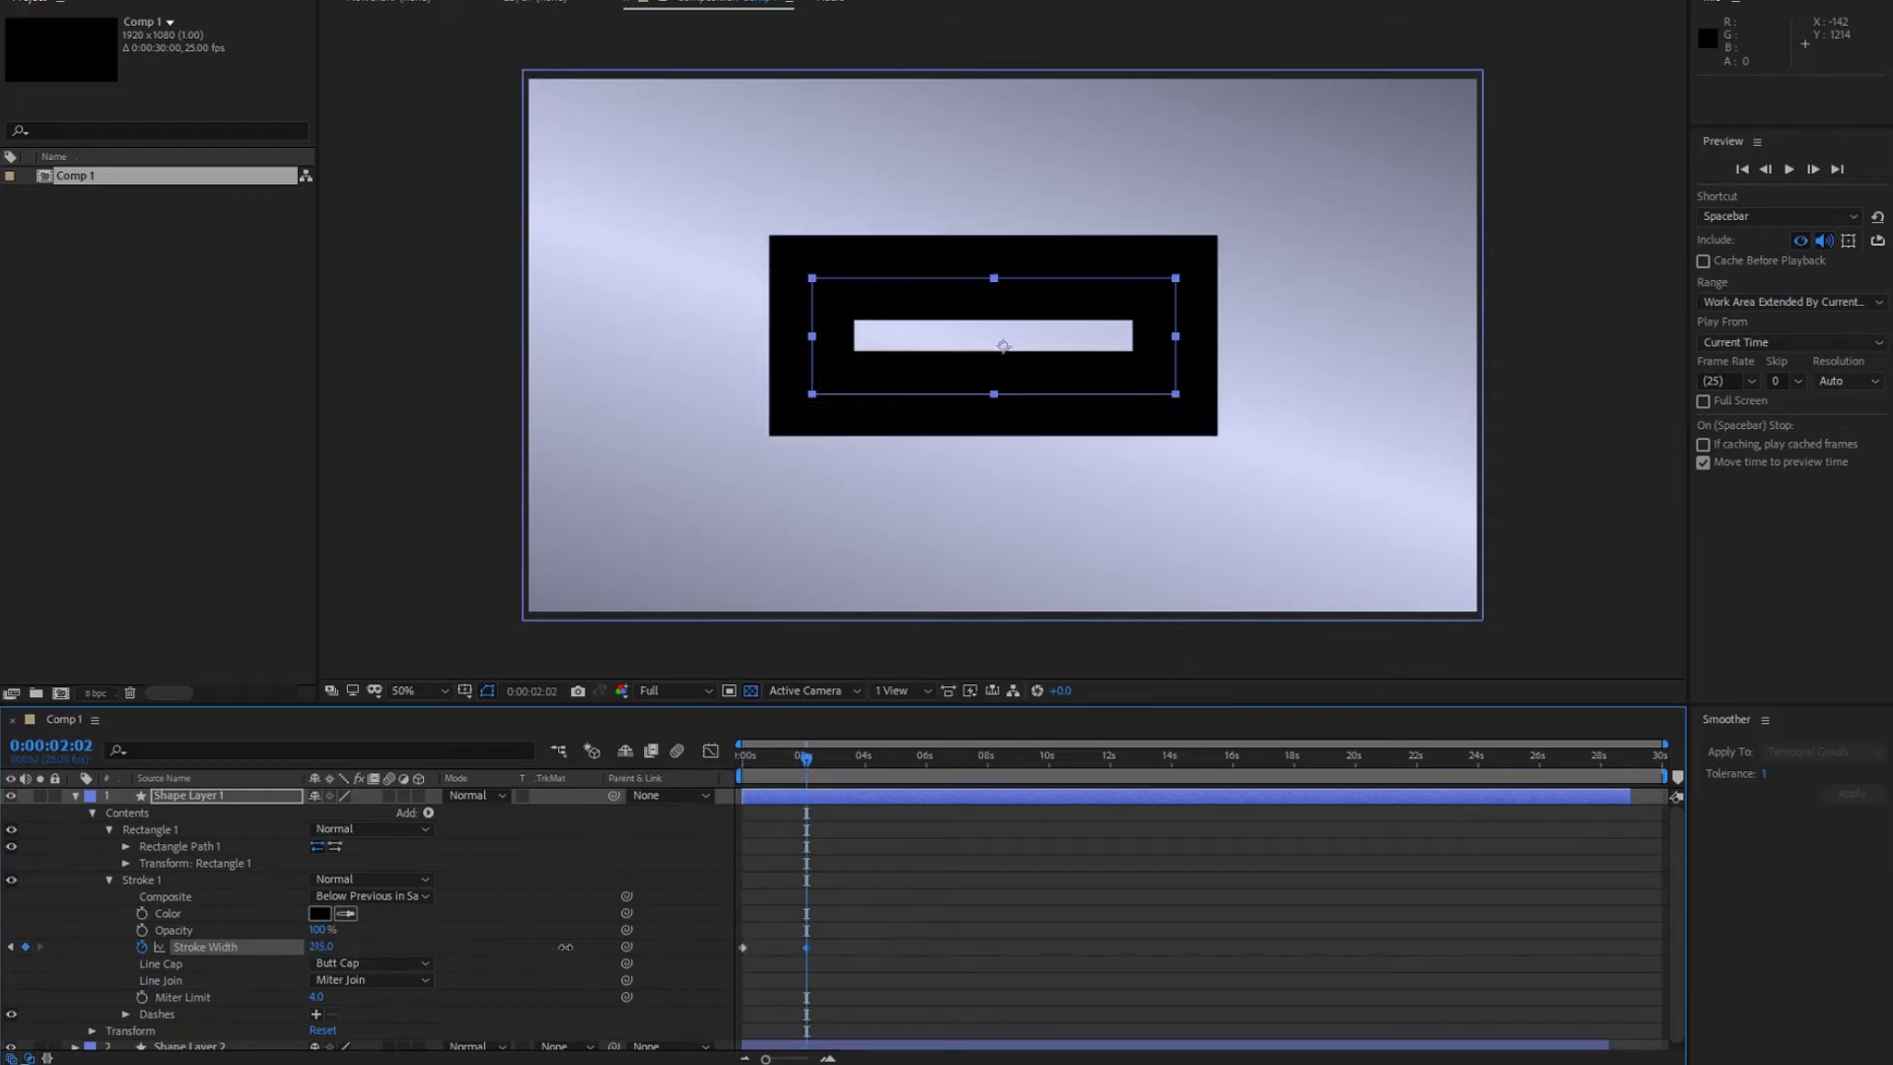
drag(808, 761, 582, 759)
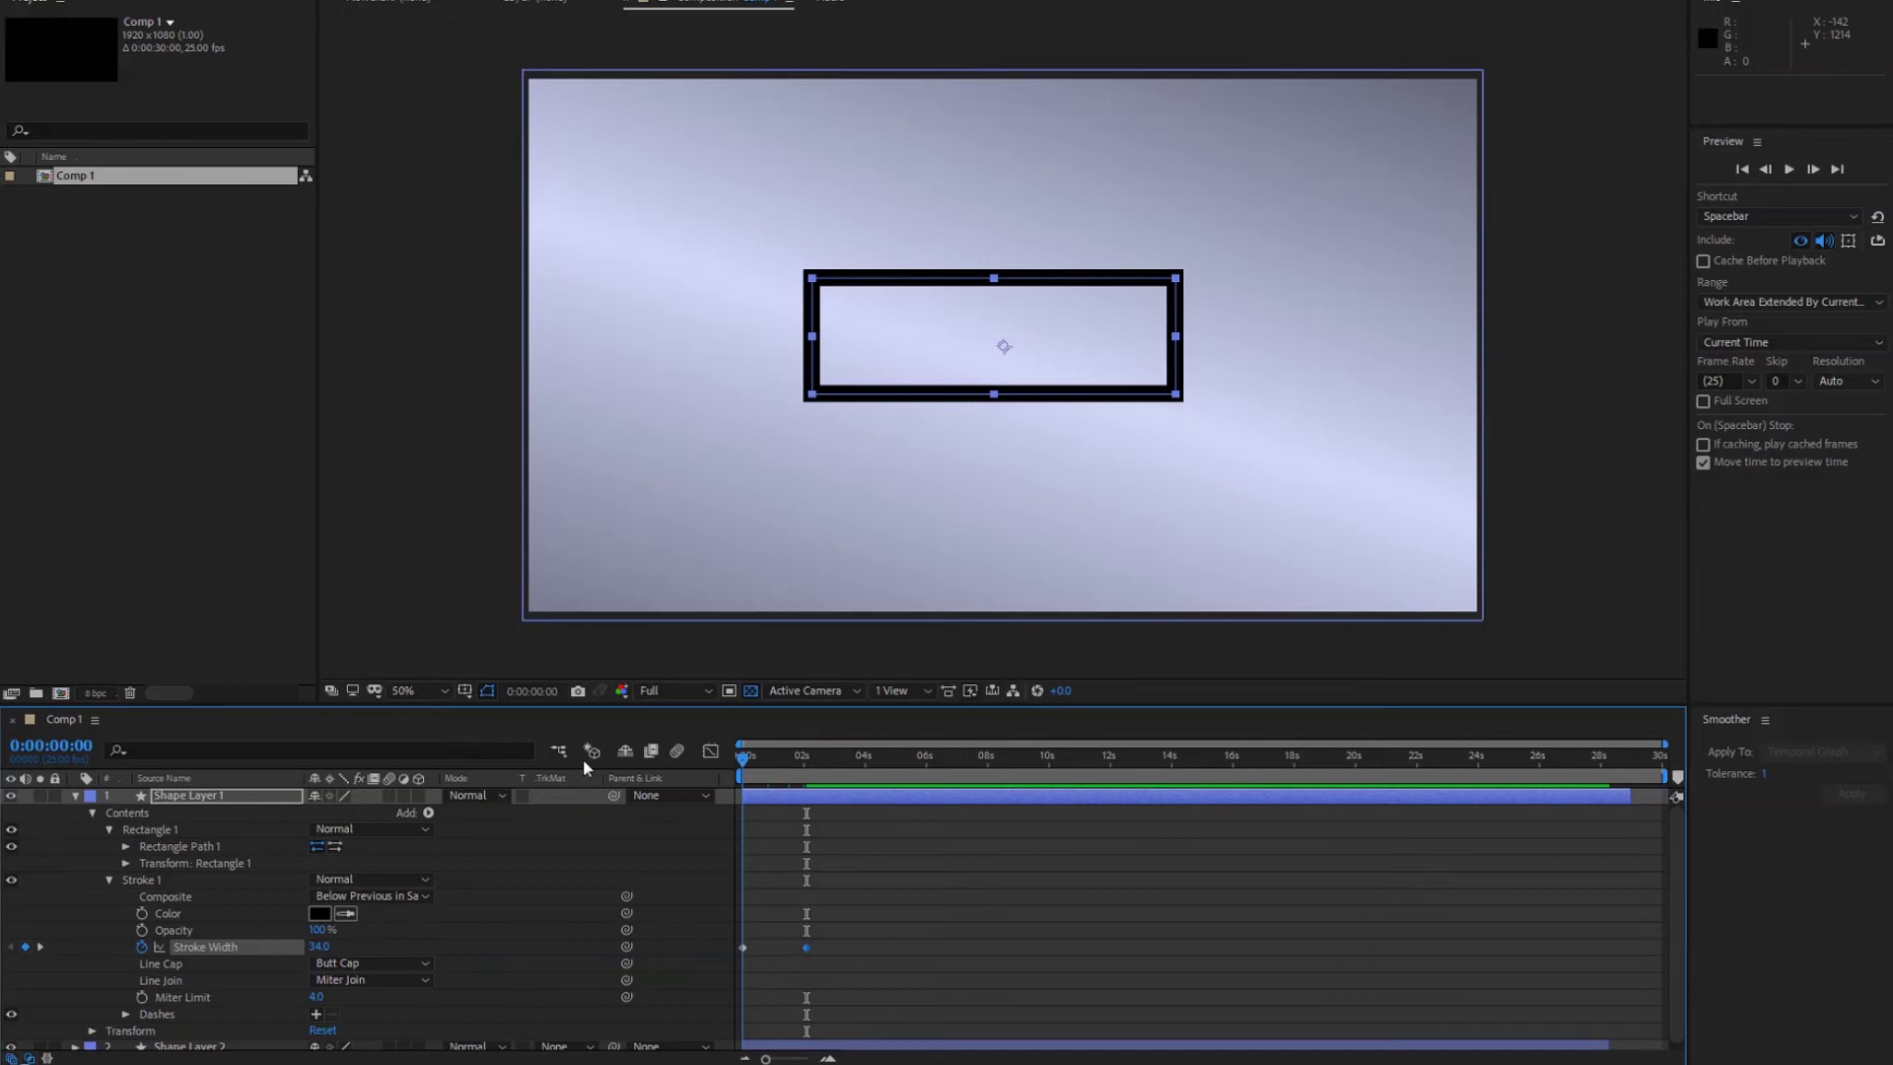
key(space)
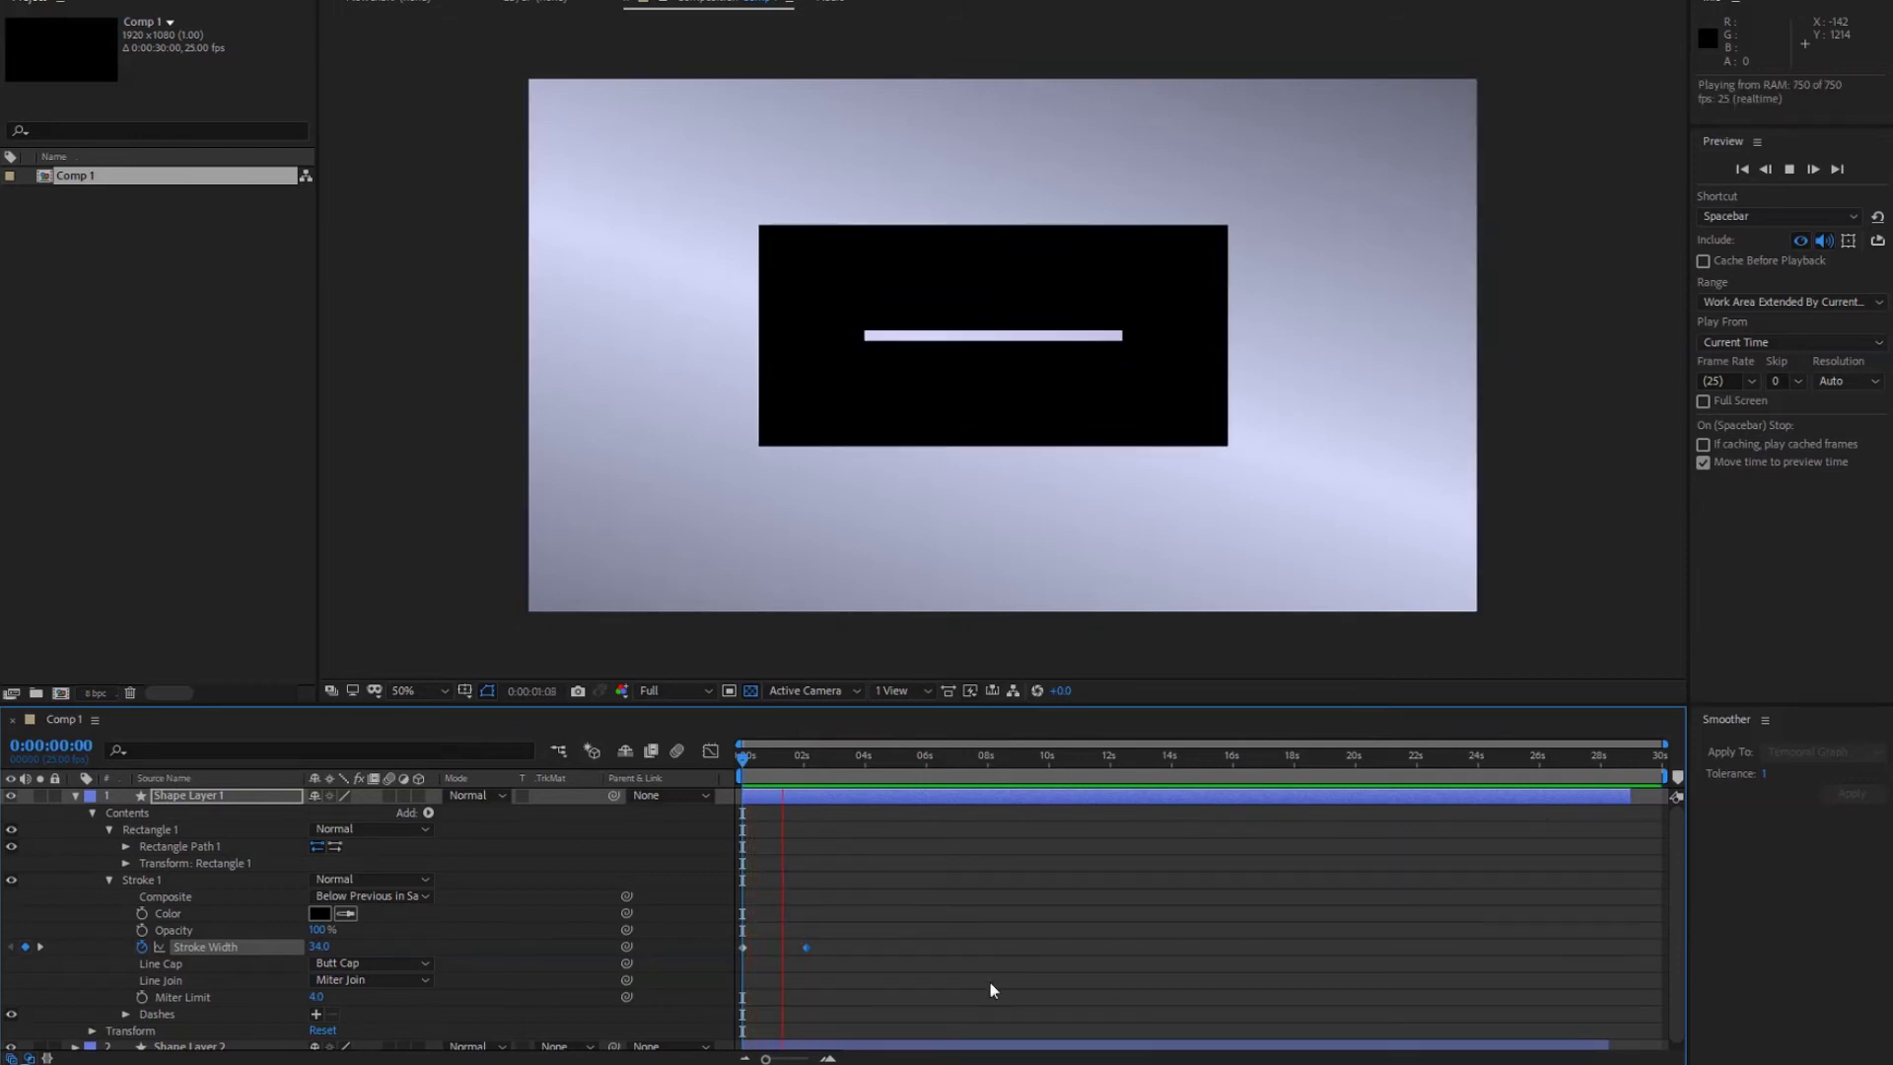
key(space)
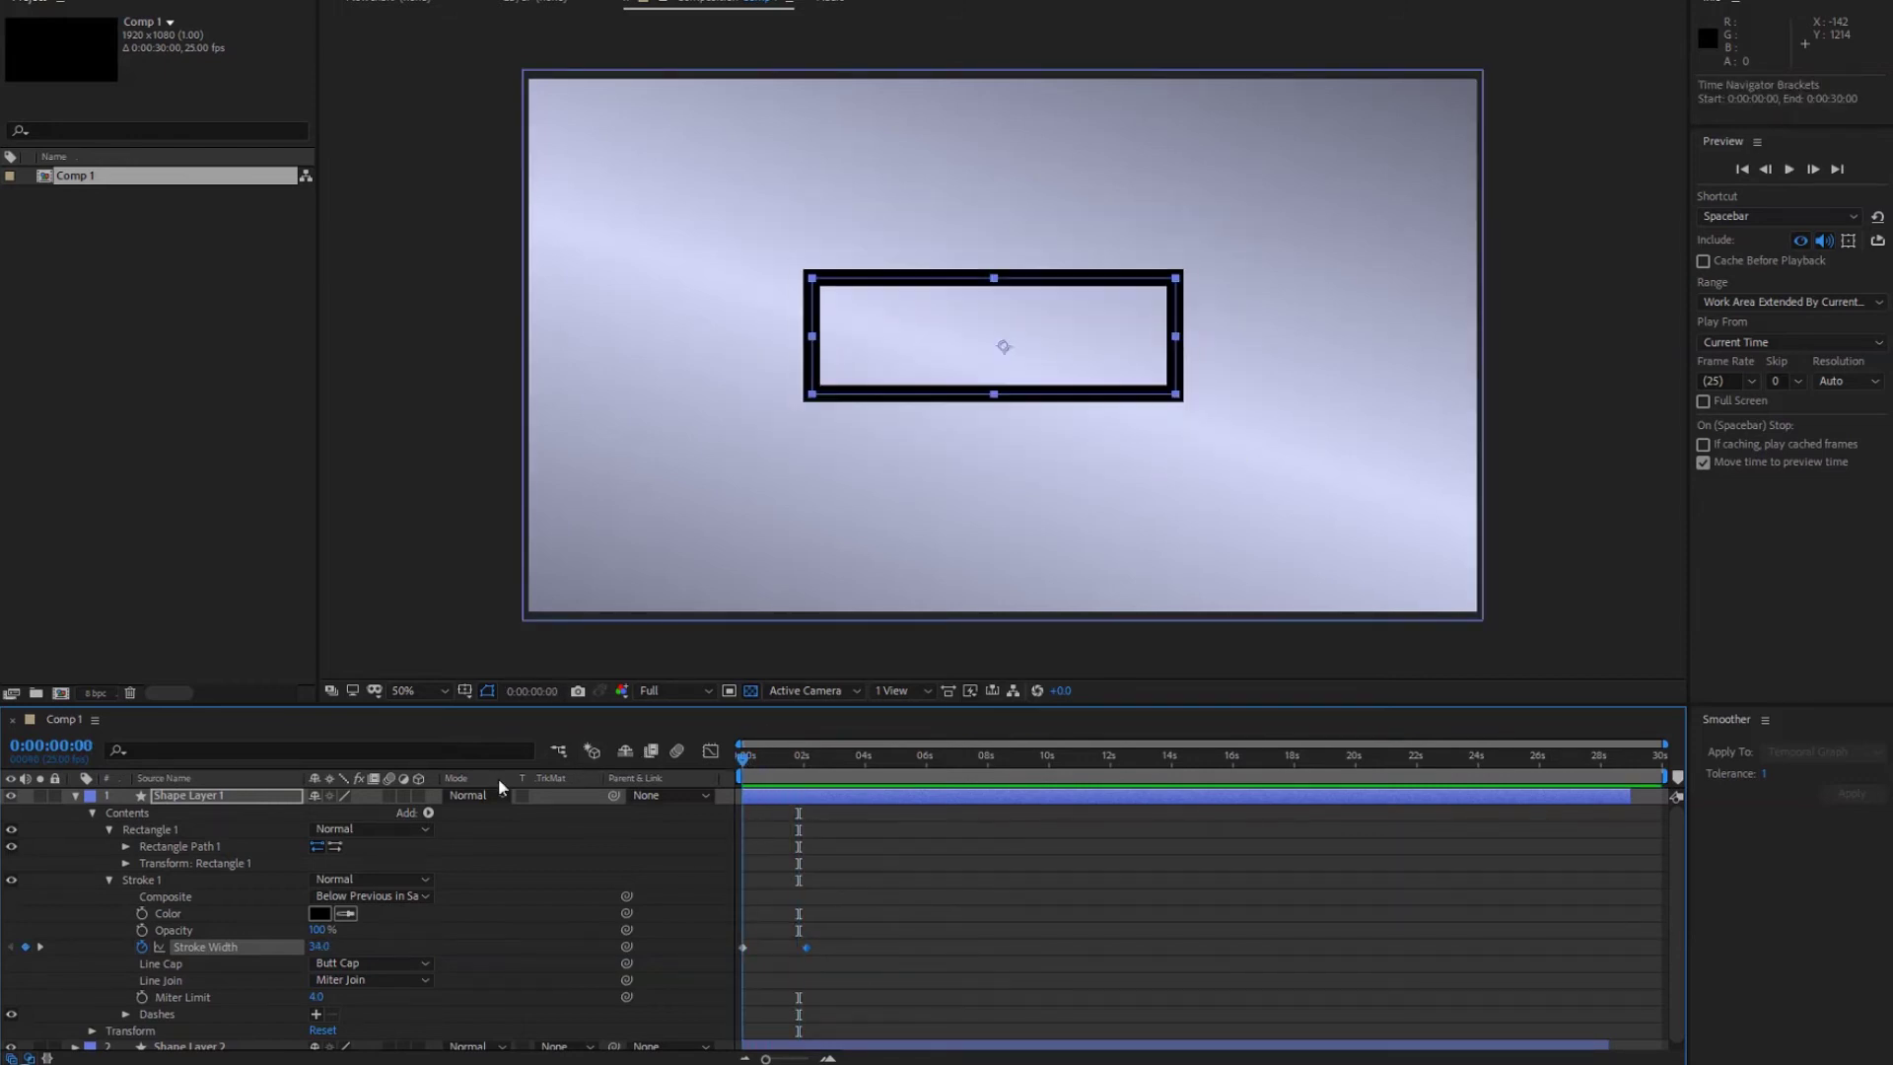
Drag the 312 Stroke Width keyframe earlier, toward frame 10, and replay the preview.
drag(807, 947, 754, 947)
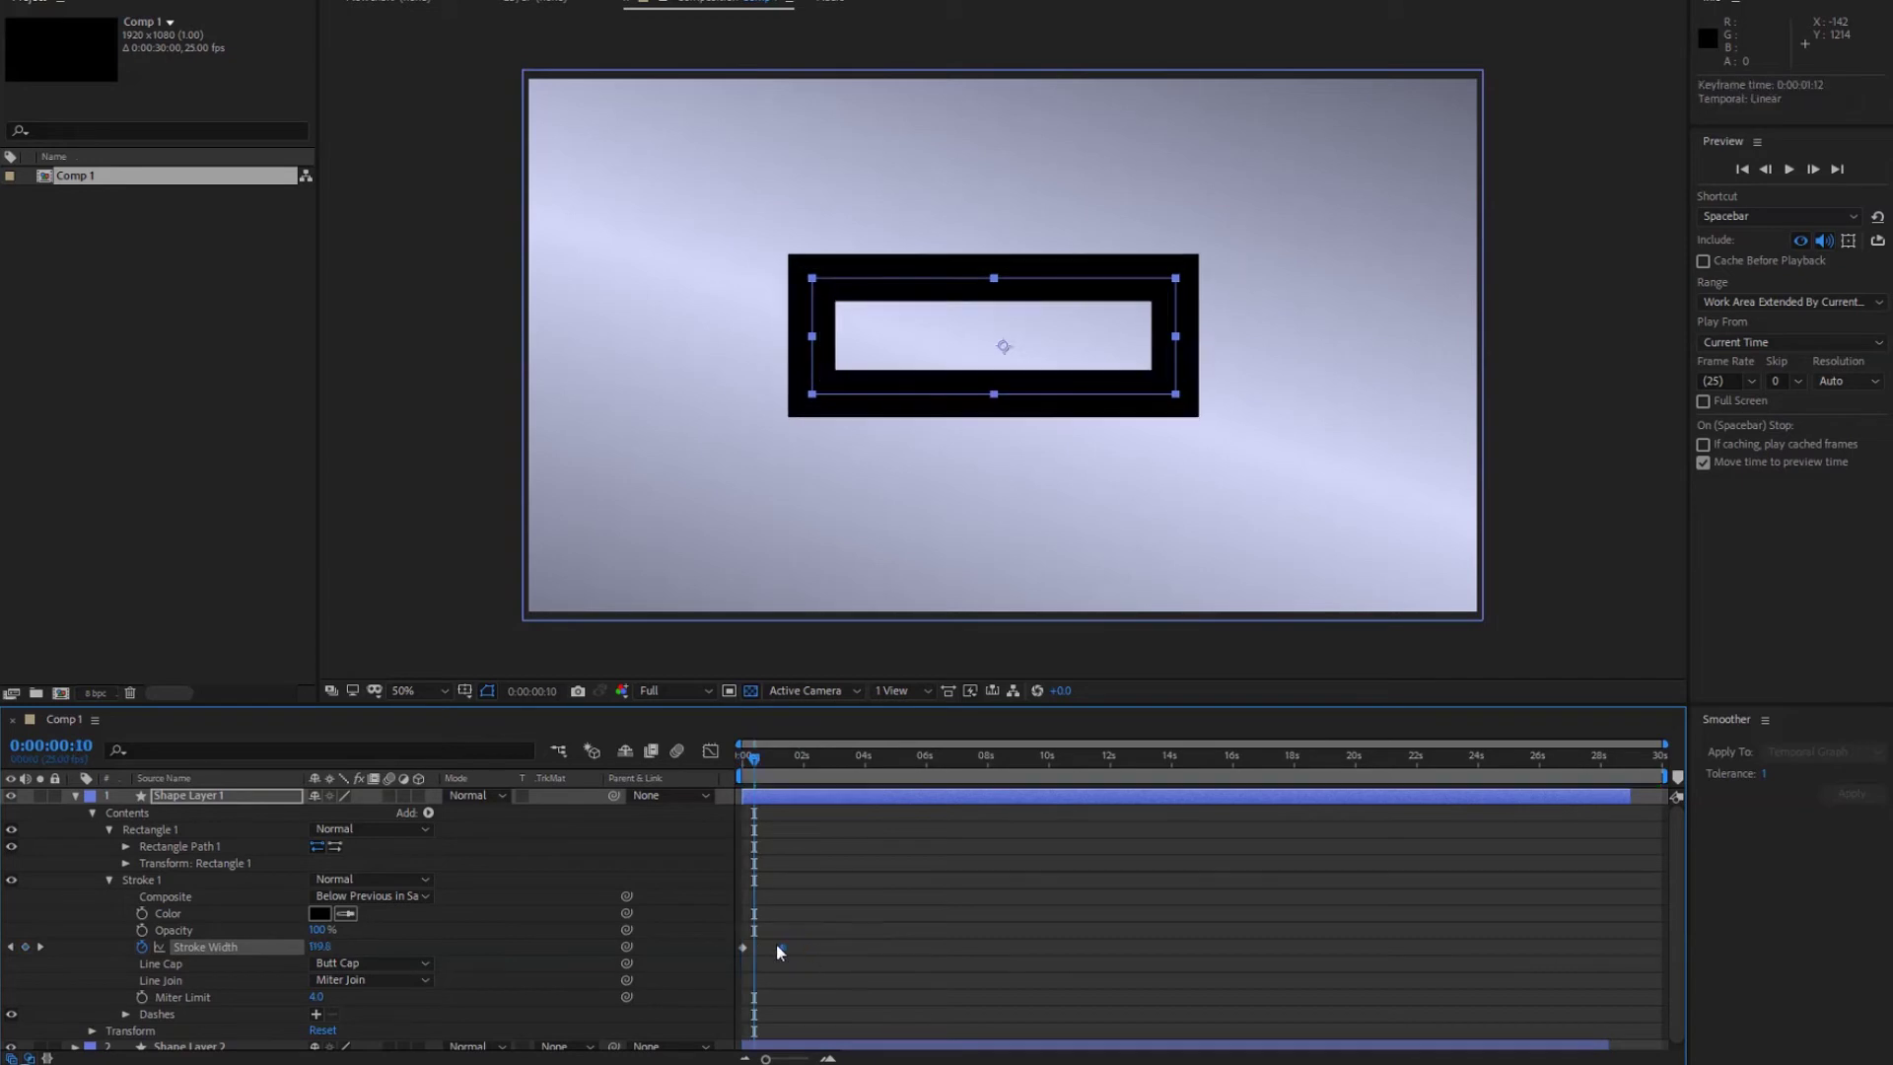
click(735, 751)
key(space)
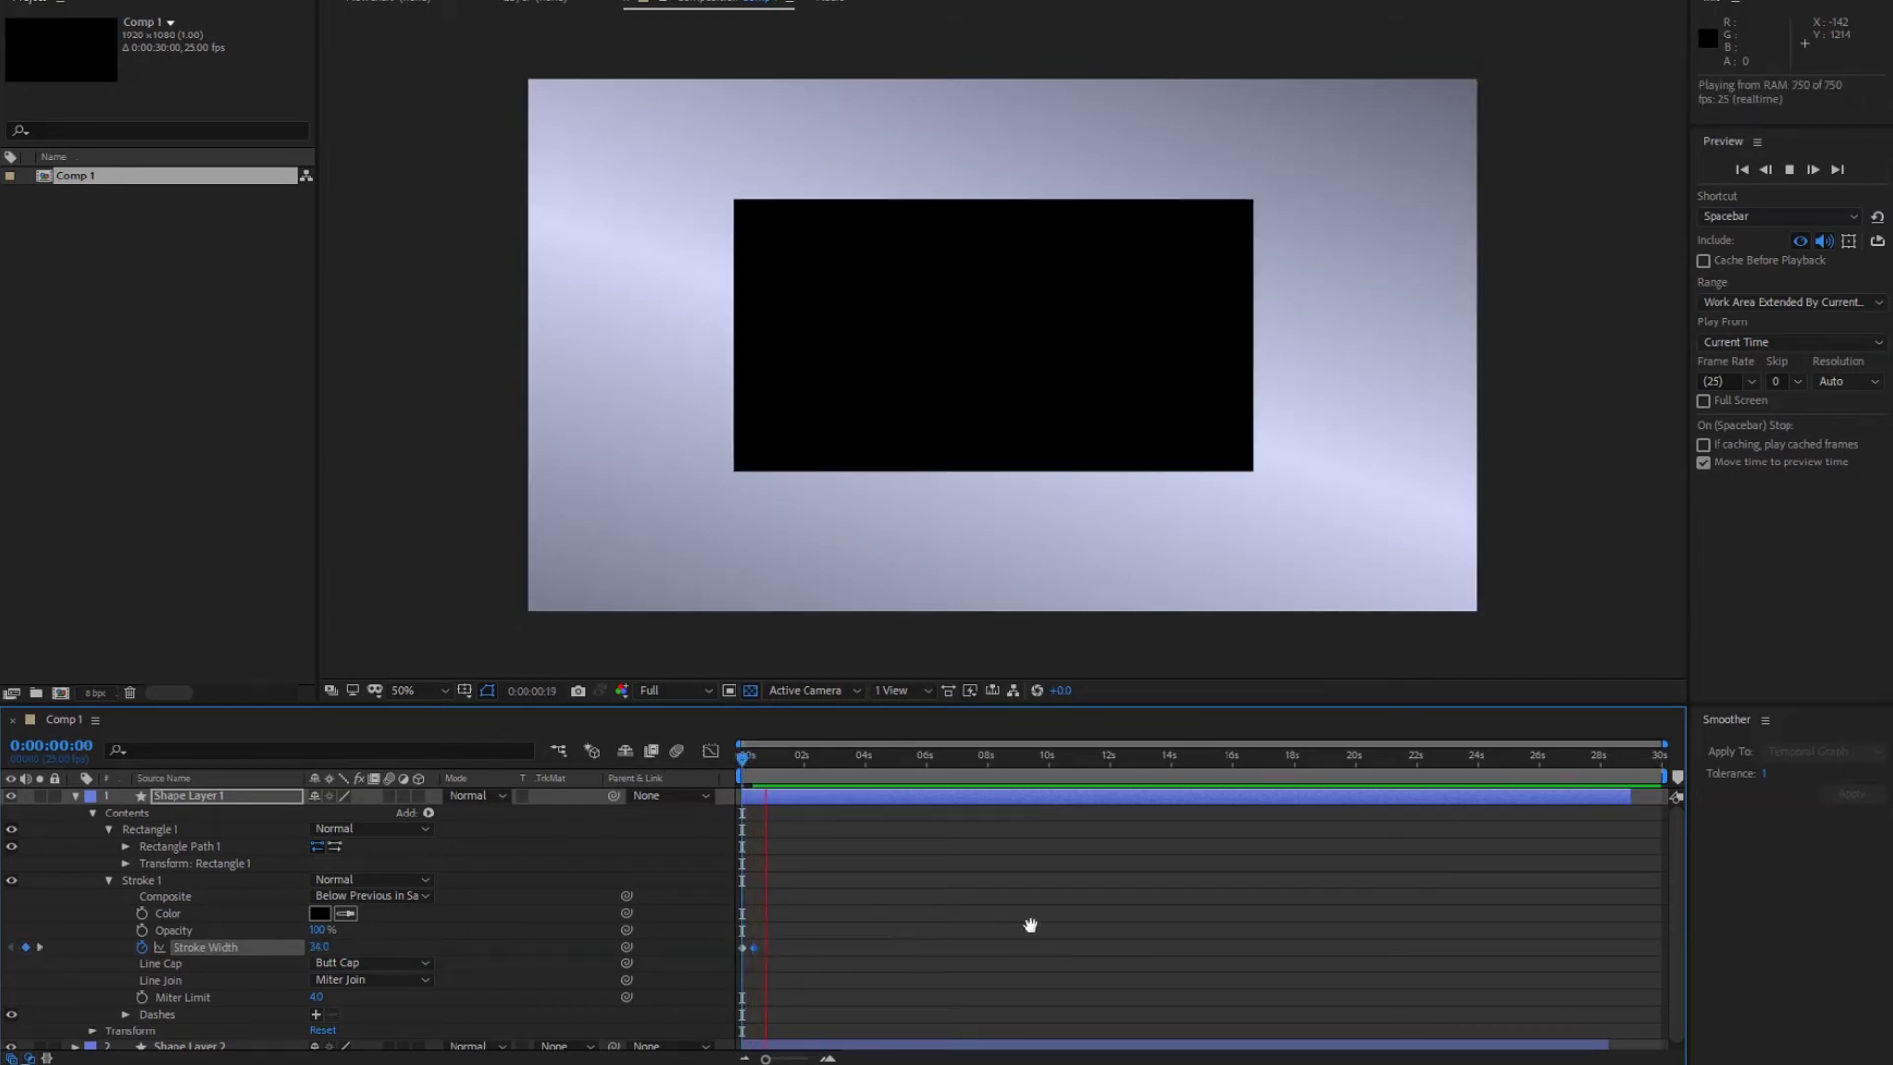
key(space)
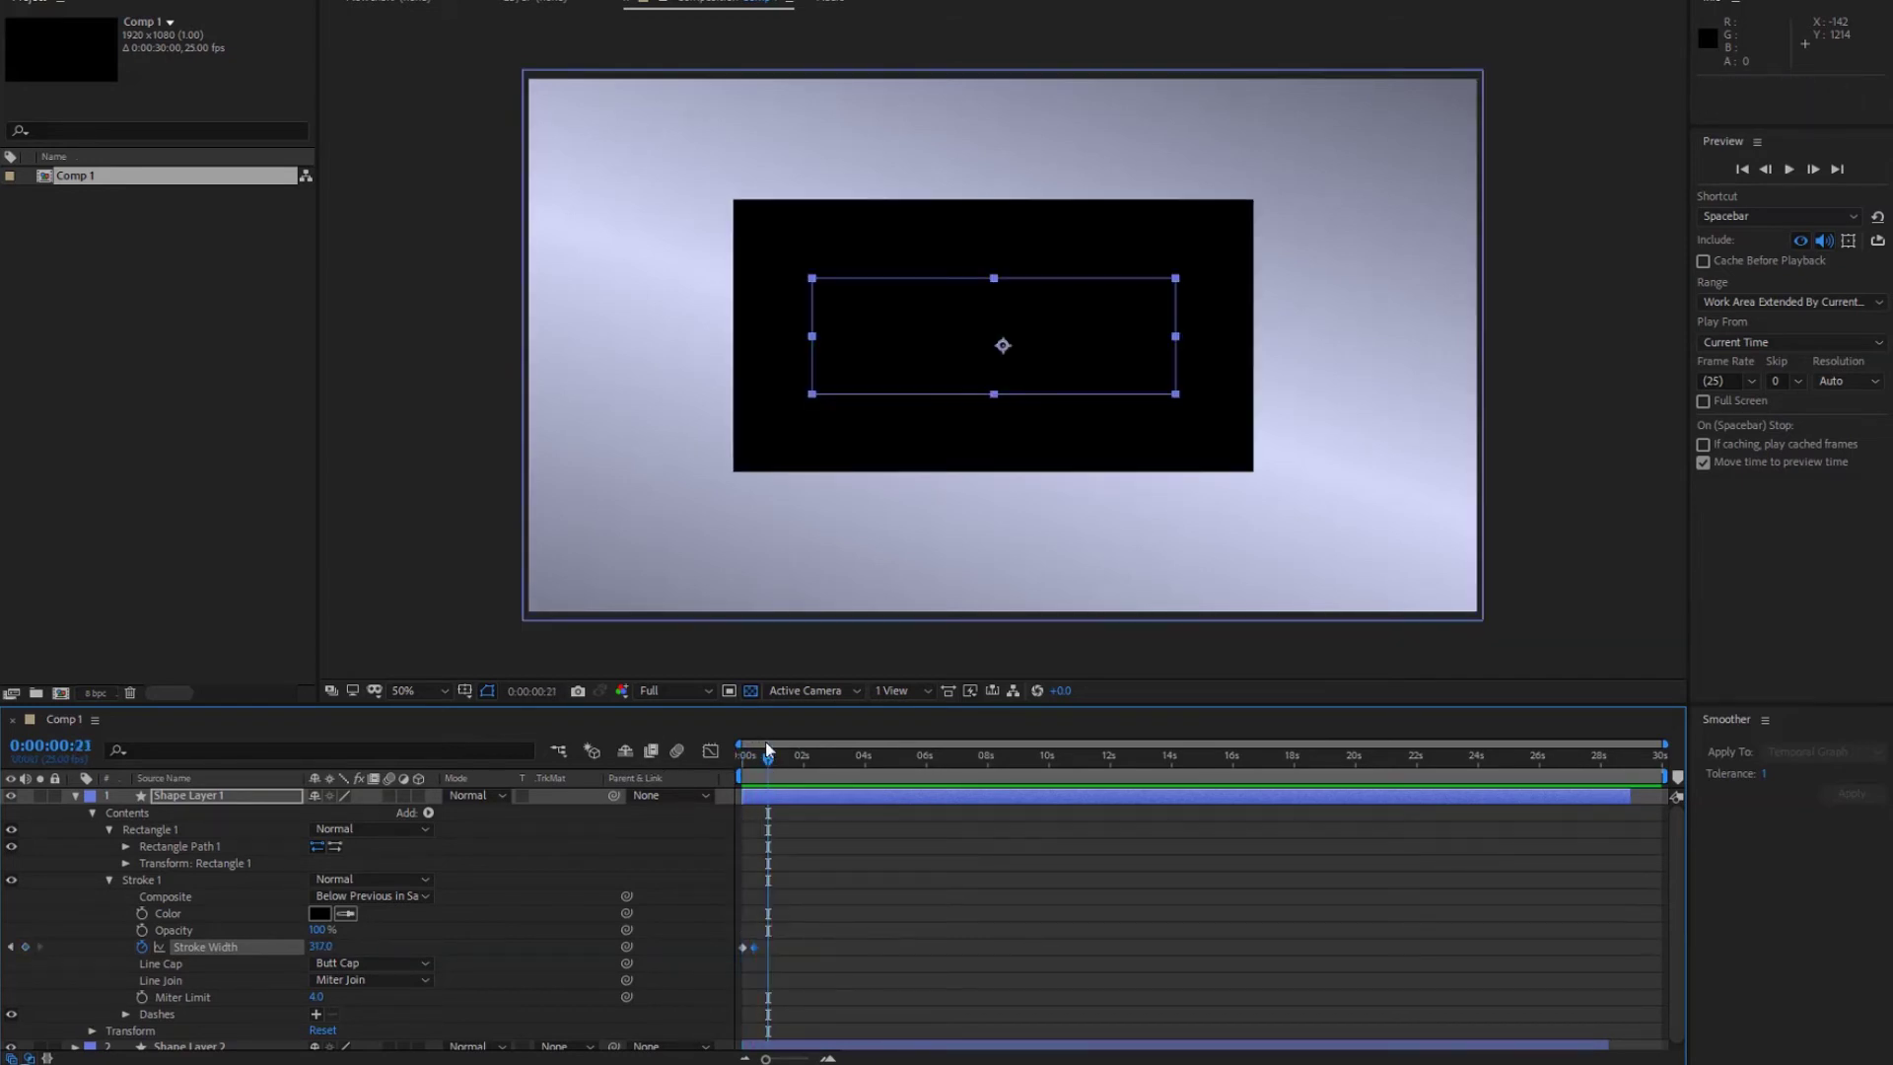
drag(765, 741, 741, 752)
key(space)
key(space)
Set Rectangle Path 1 Size to 230.0,230.0, making the outlined rectangle a square.
click(742, 755)
scroll(301, 985, down, 2)
click(301, 1057)
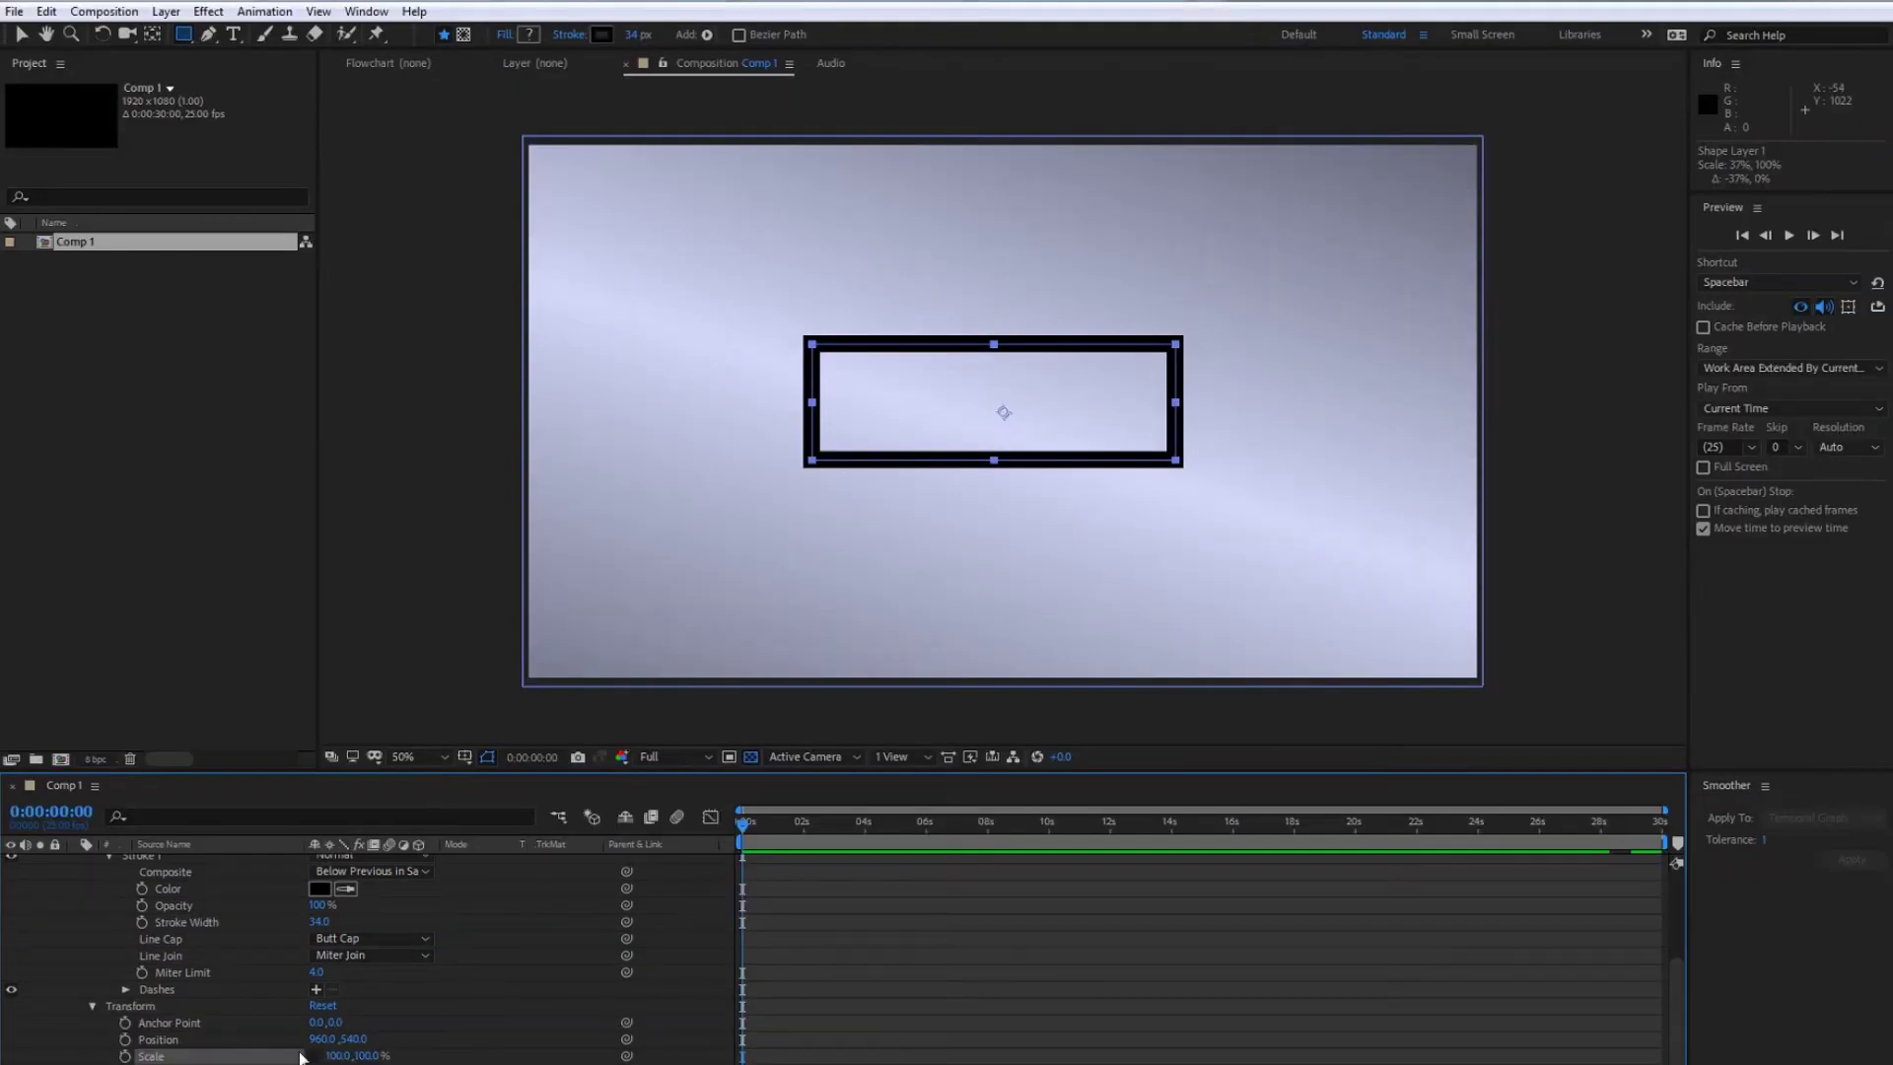
scroll(396, 996, up, 4)
mouse_move(336, 928)
mouse_down()
mouse_move(198, 928)
mouse_move(405, 1010)
mouse_move(335, 929)
mouse_up()
click(336, 929)
text(2)
key(Tab)
text(2)
click(502, 992)
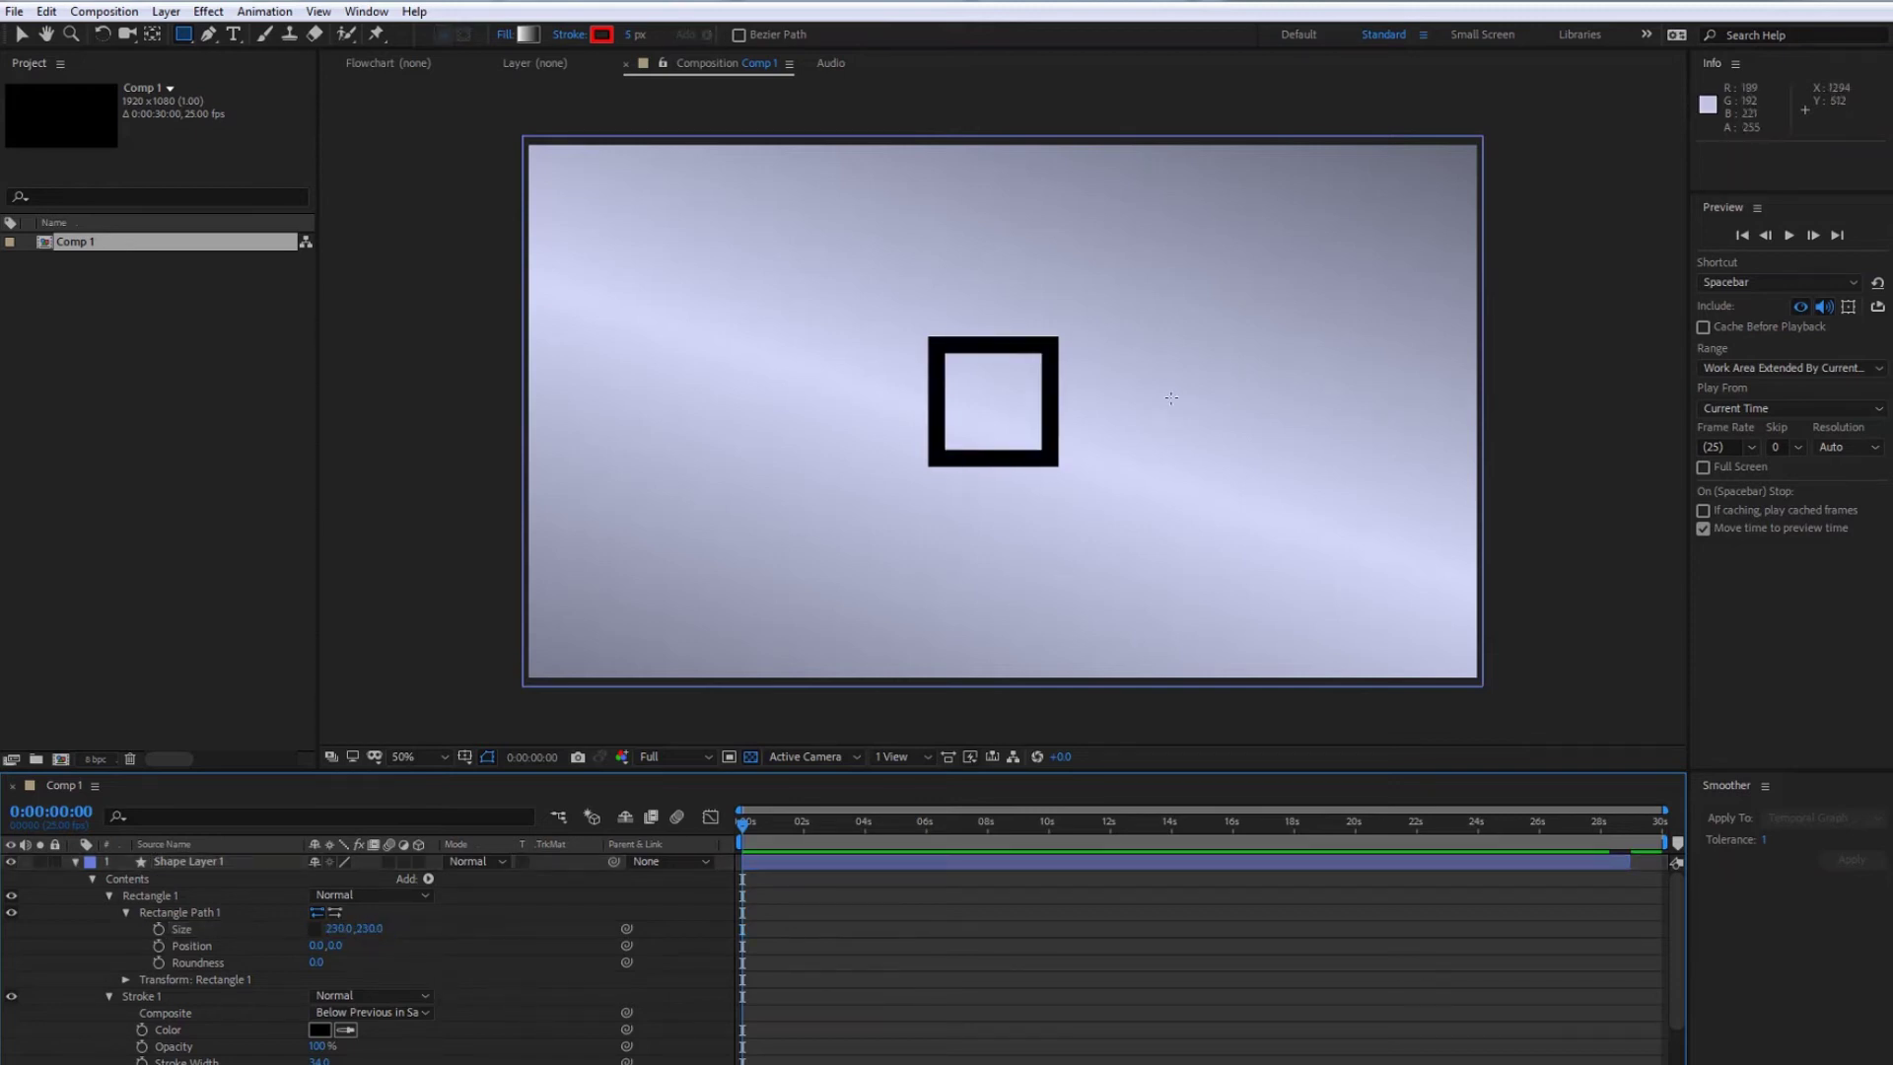
click(741, 826)
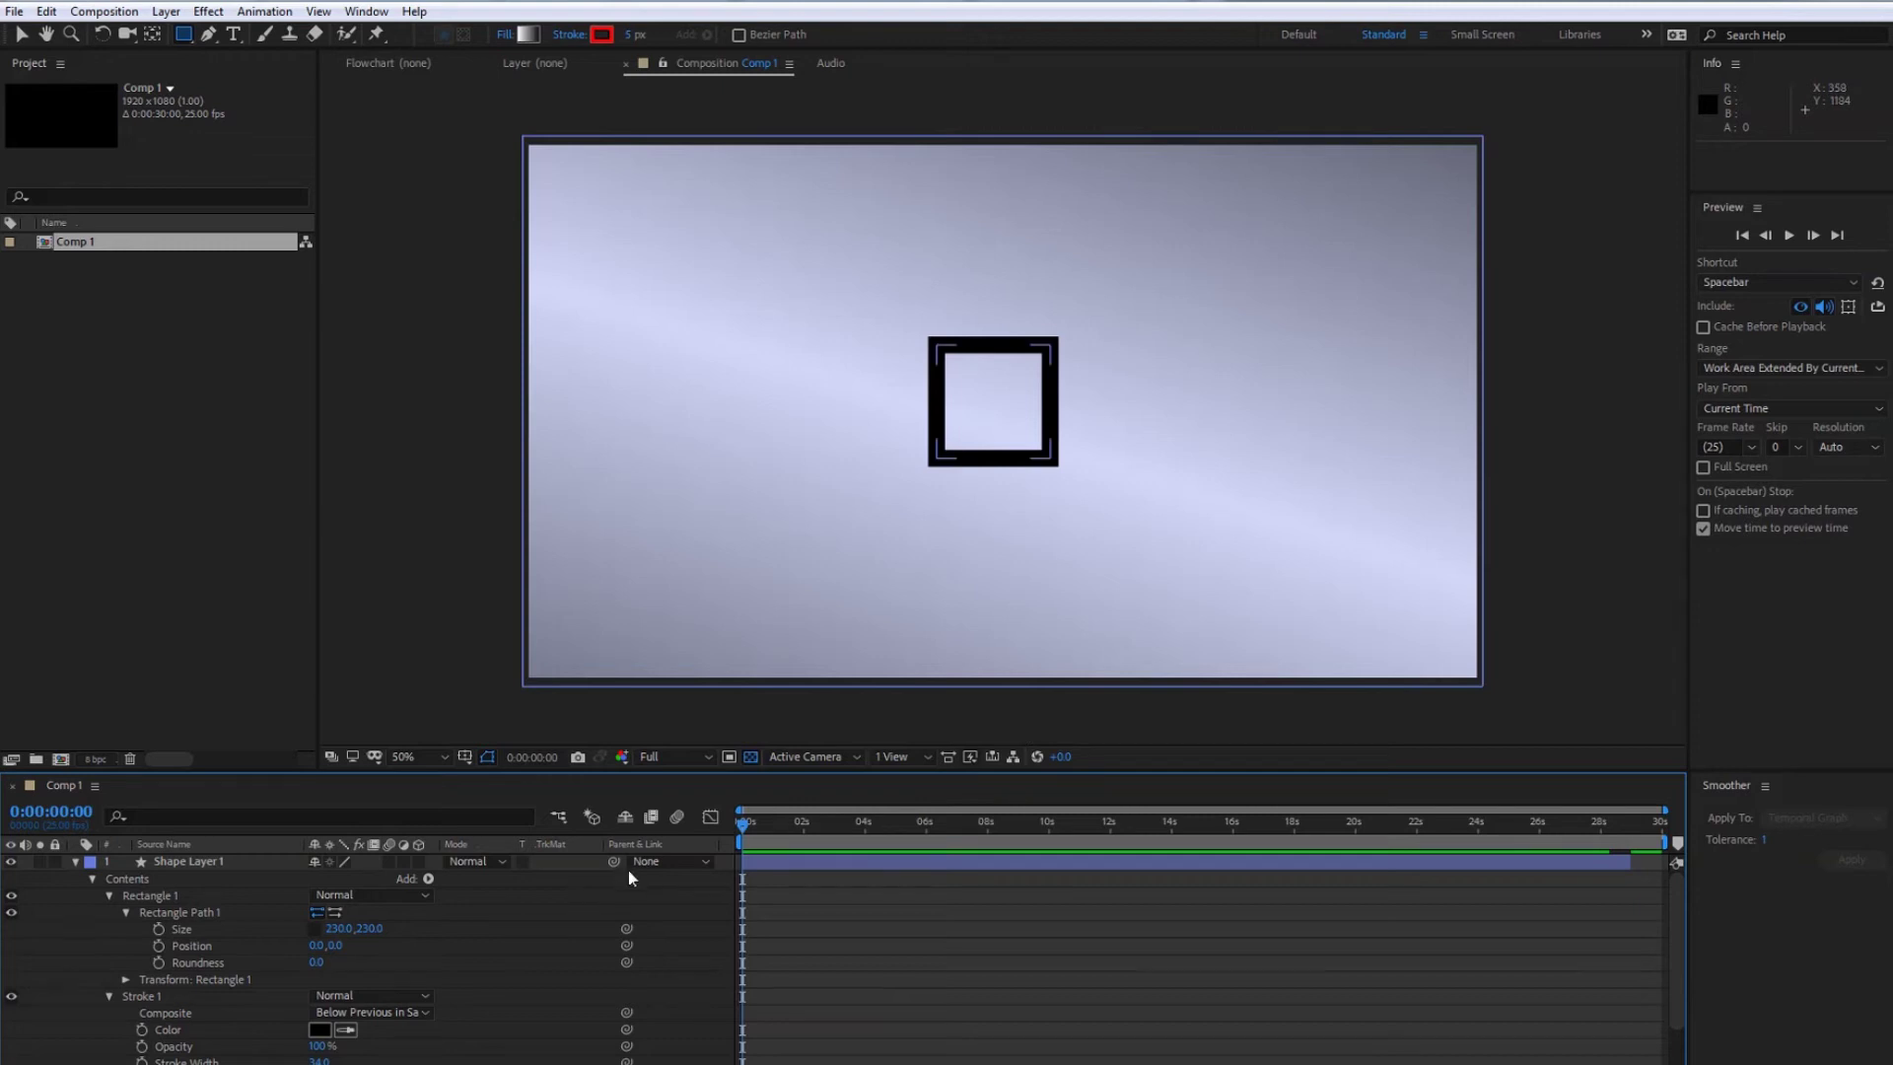
click(428, 878)
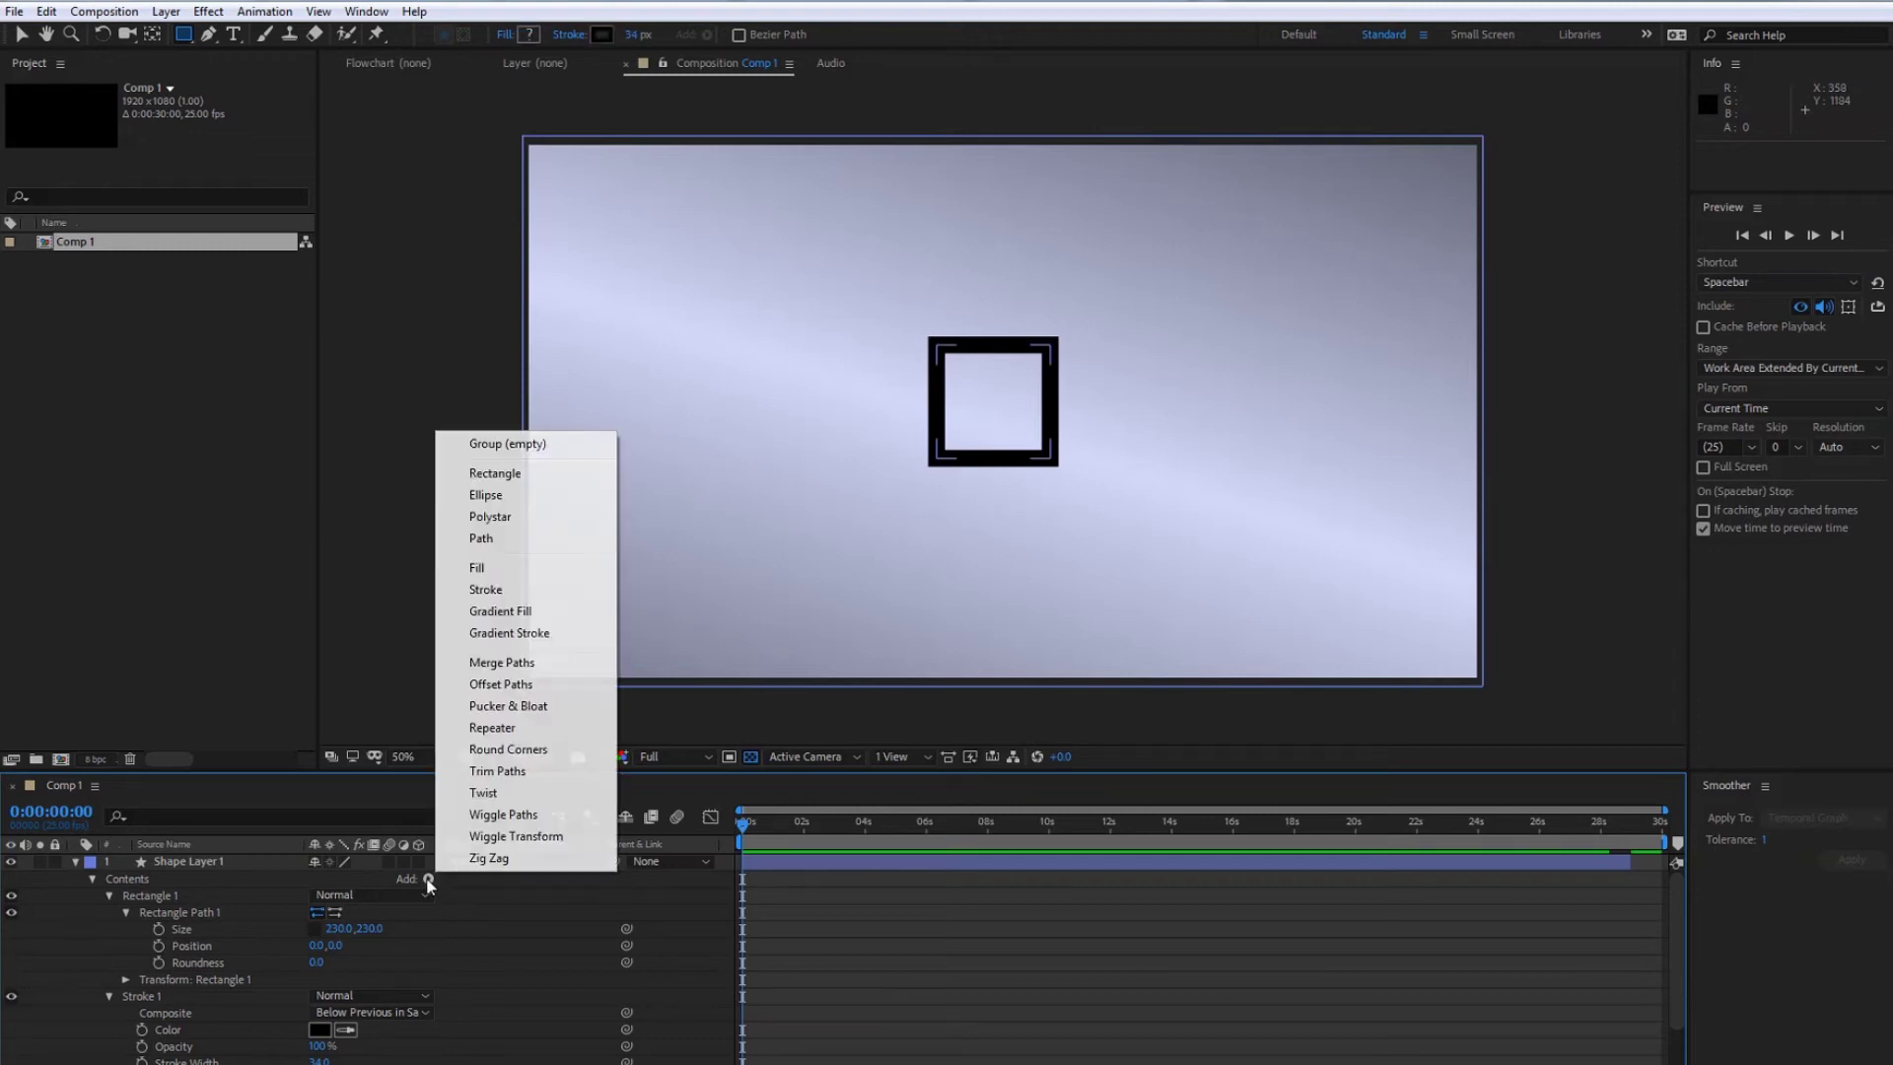
Add Trim Paths and keyframe its End from 0% at frame 0 to 100% at frame 10.
click(499, 772)
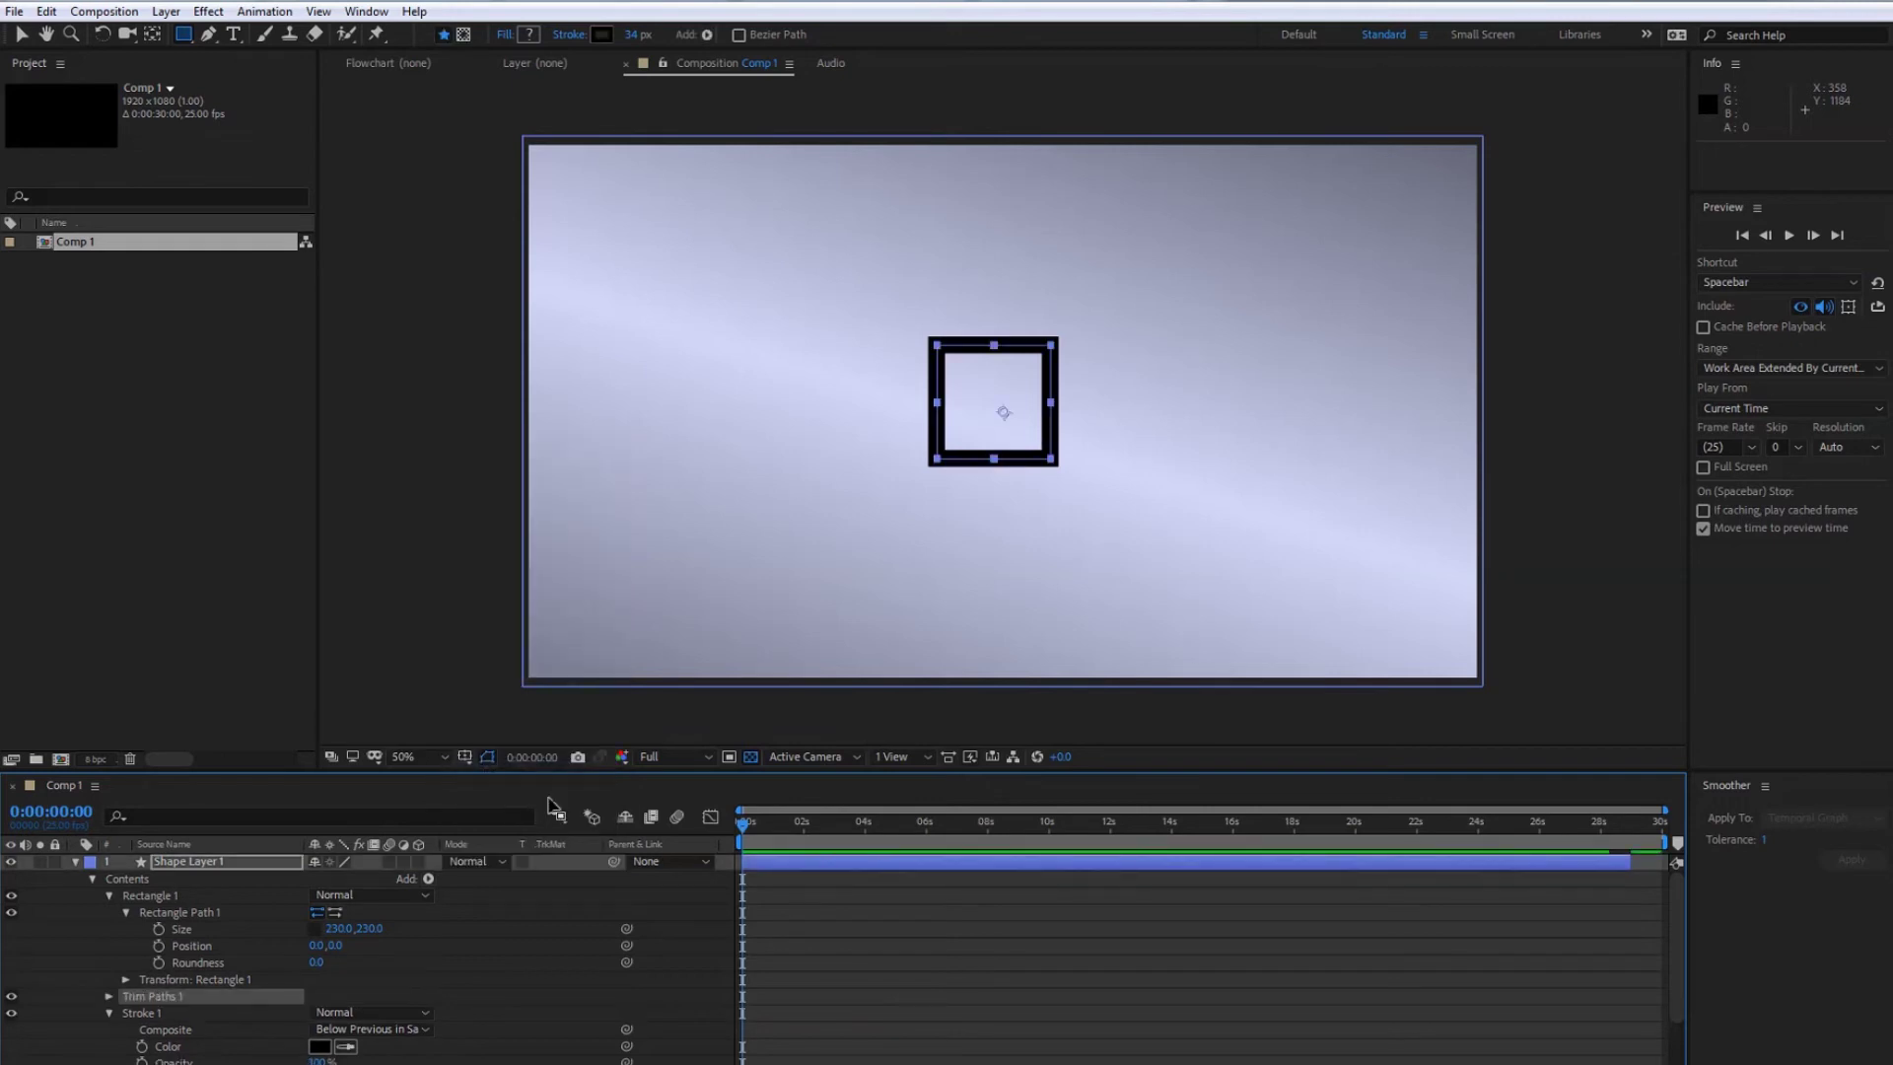
click(109, 997)
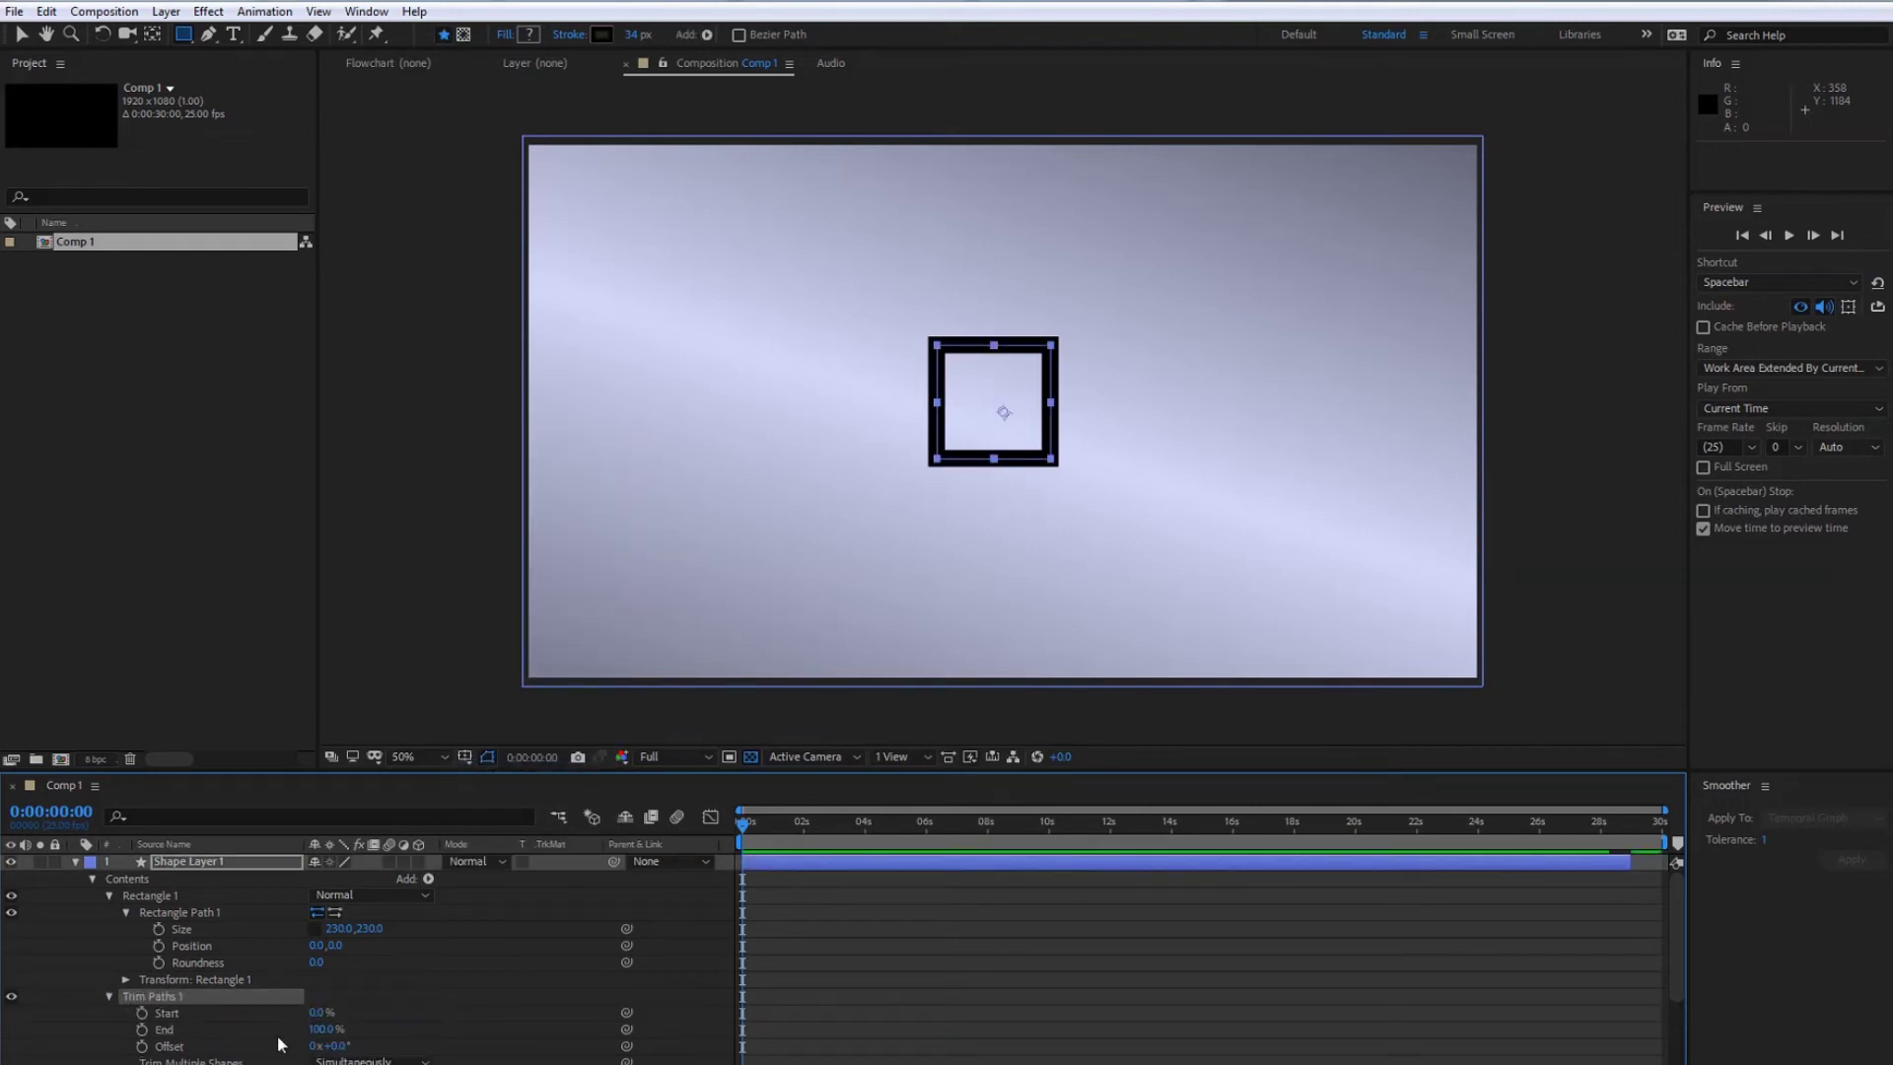
mouse_move(321, 1029)
mouse_down()
mouse_move(197, 1030)
mouse_move(350, 1033)
mouse_move(144, 1011)
mouse_up()
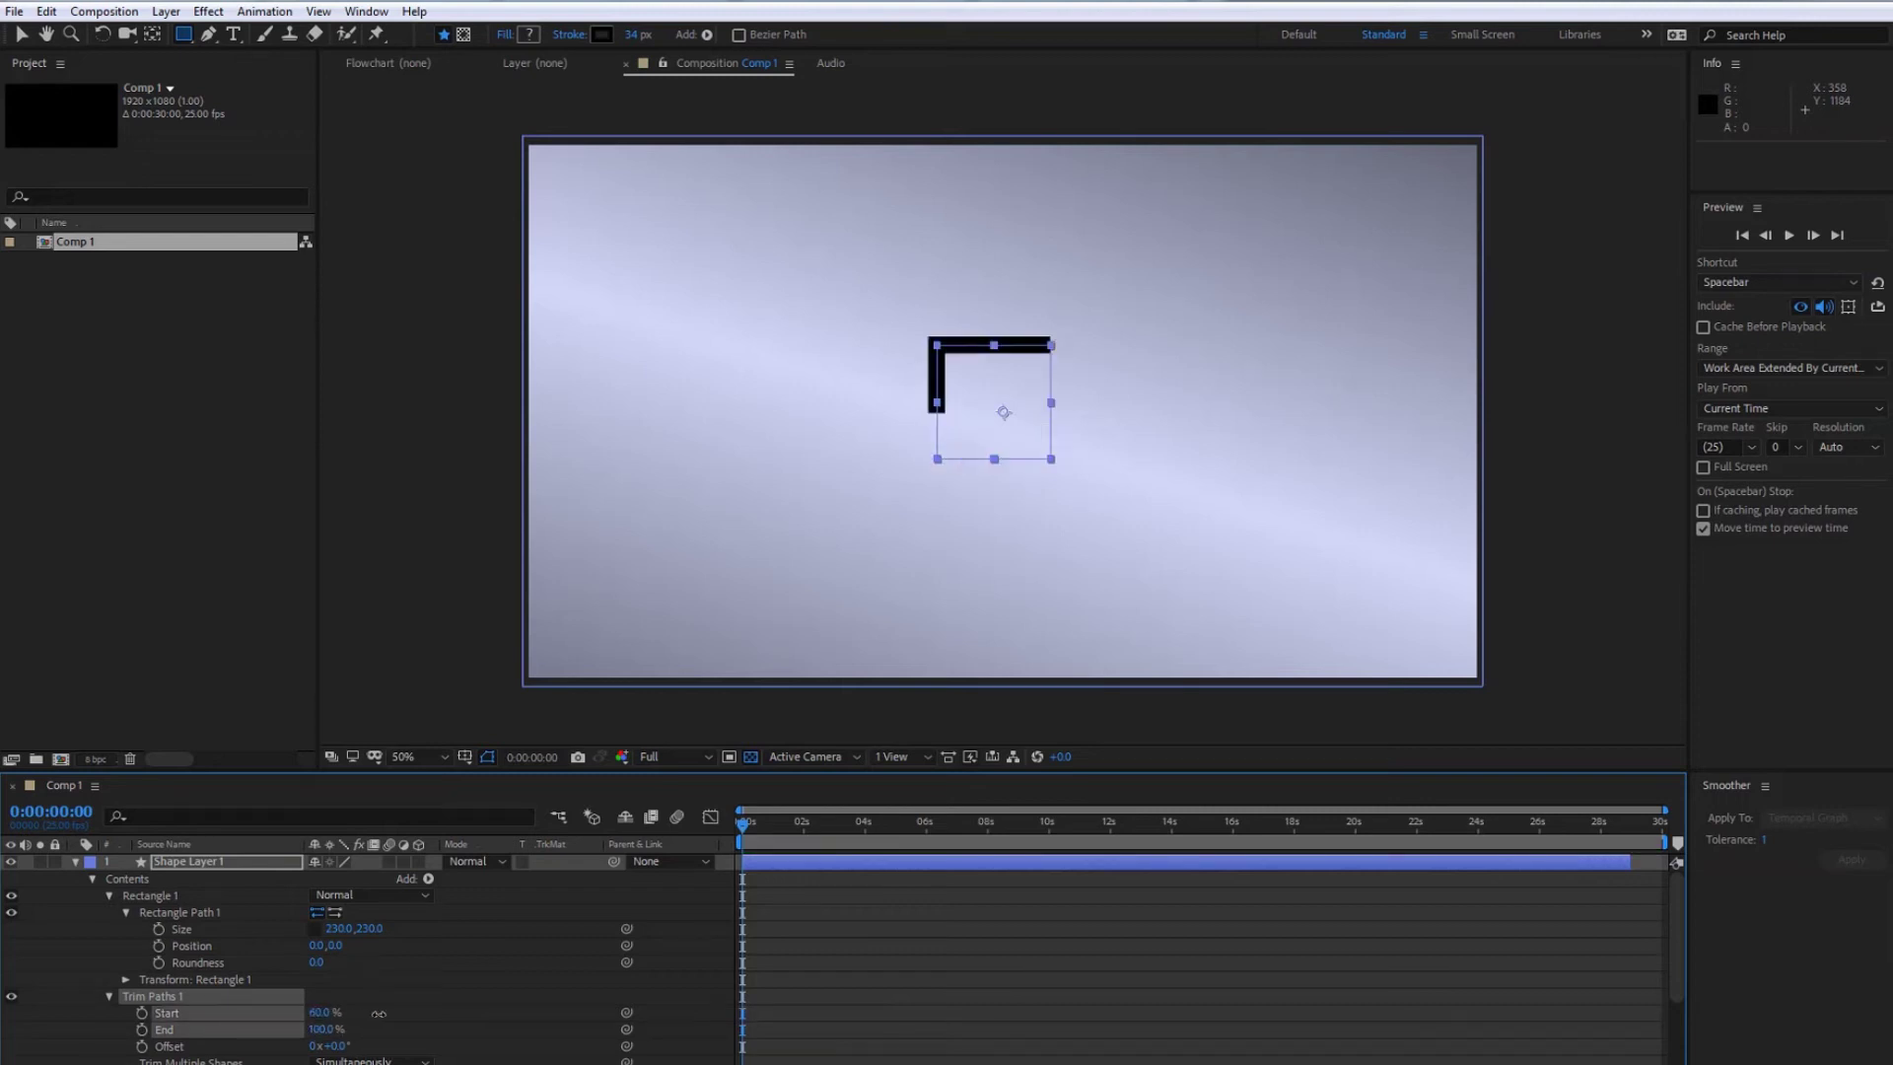
click(296, 1037)
drag(321, 1029, 197, 1030)
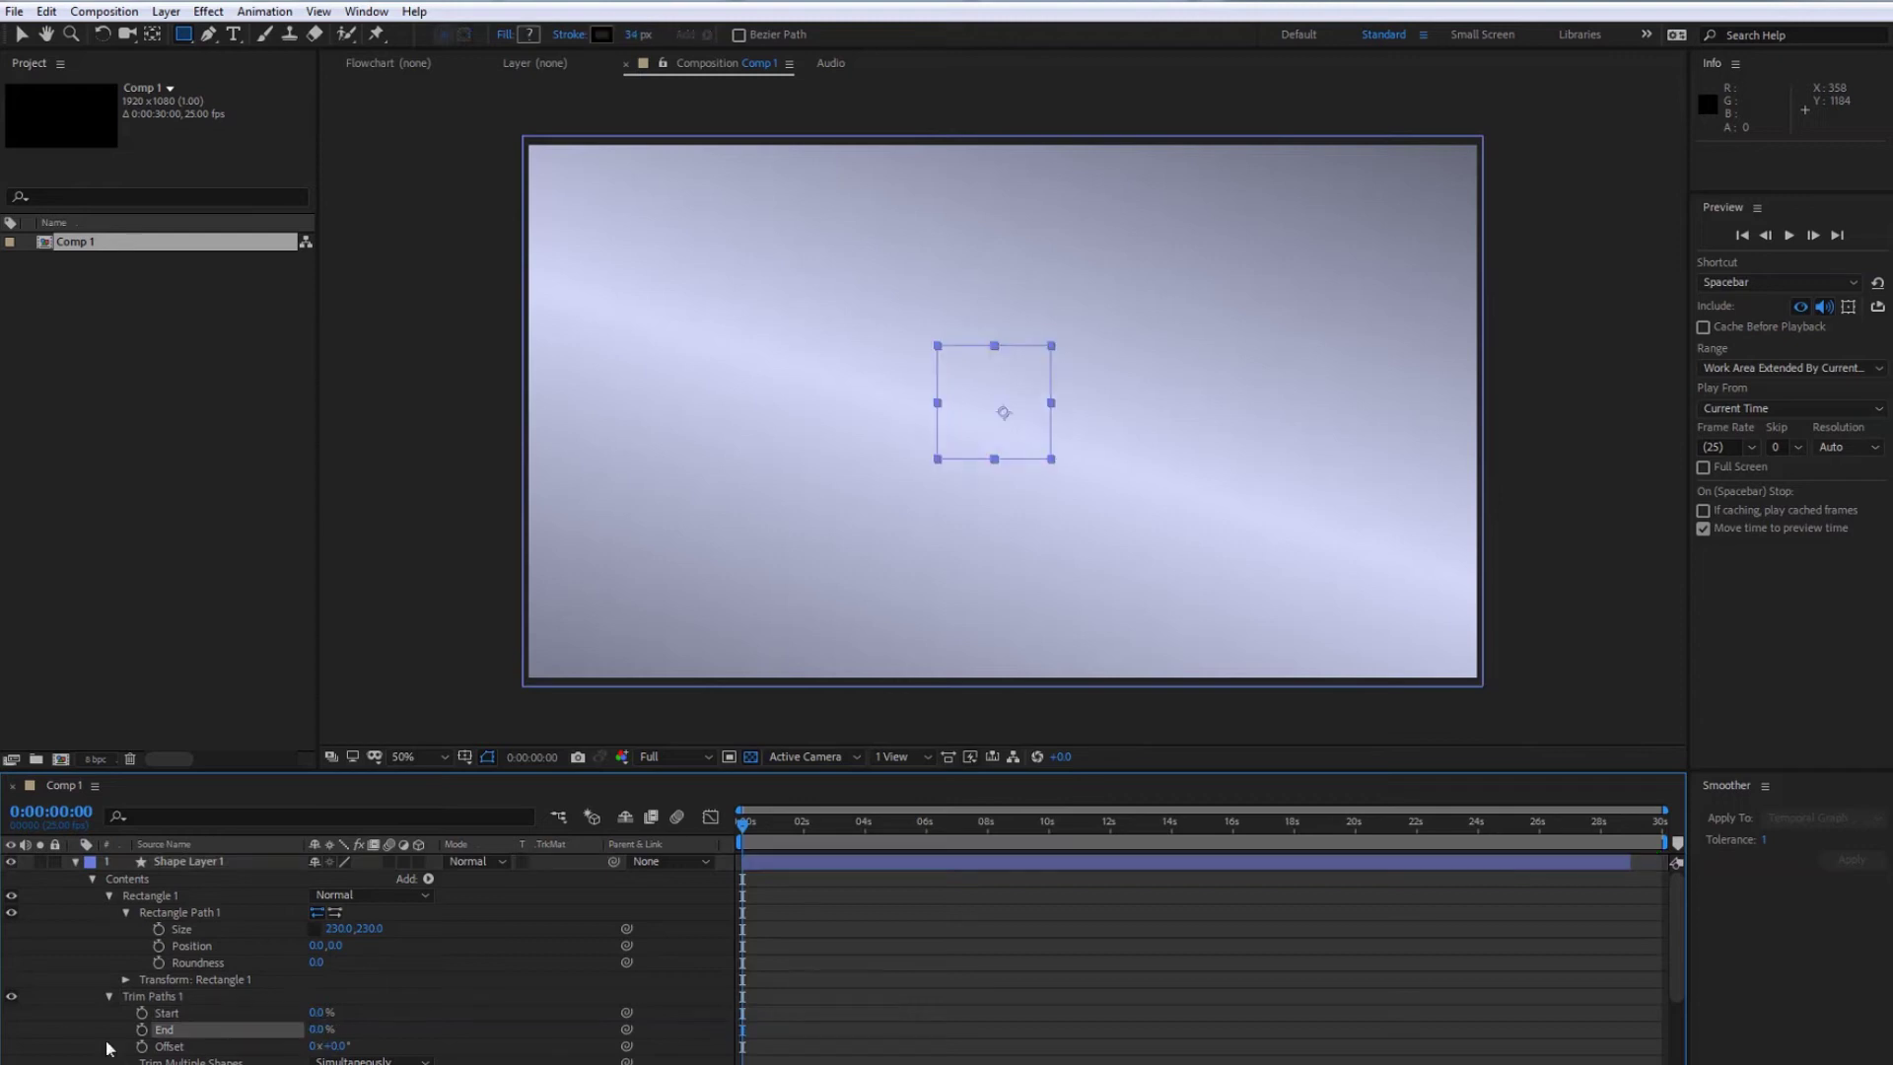
click(142, 1029)
key(shift+Page_Down)
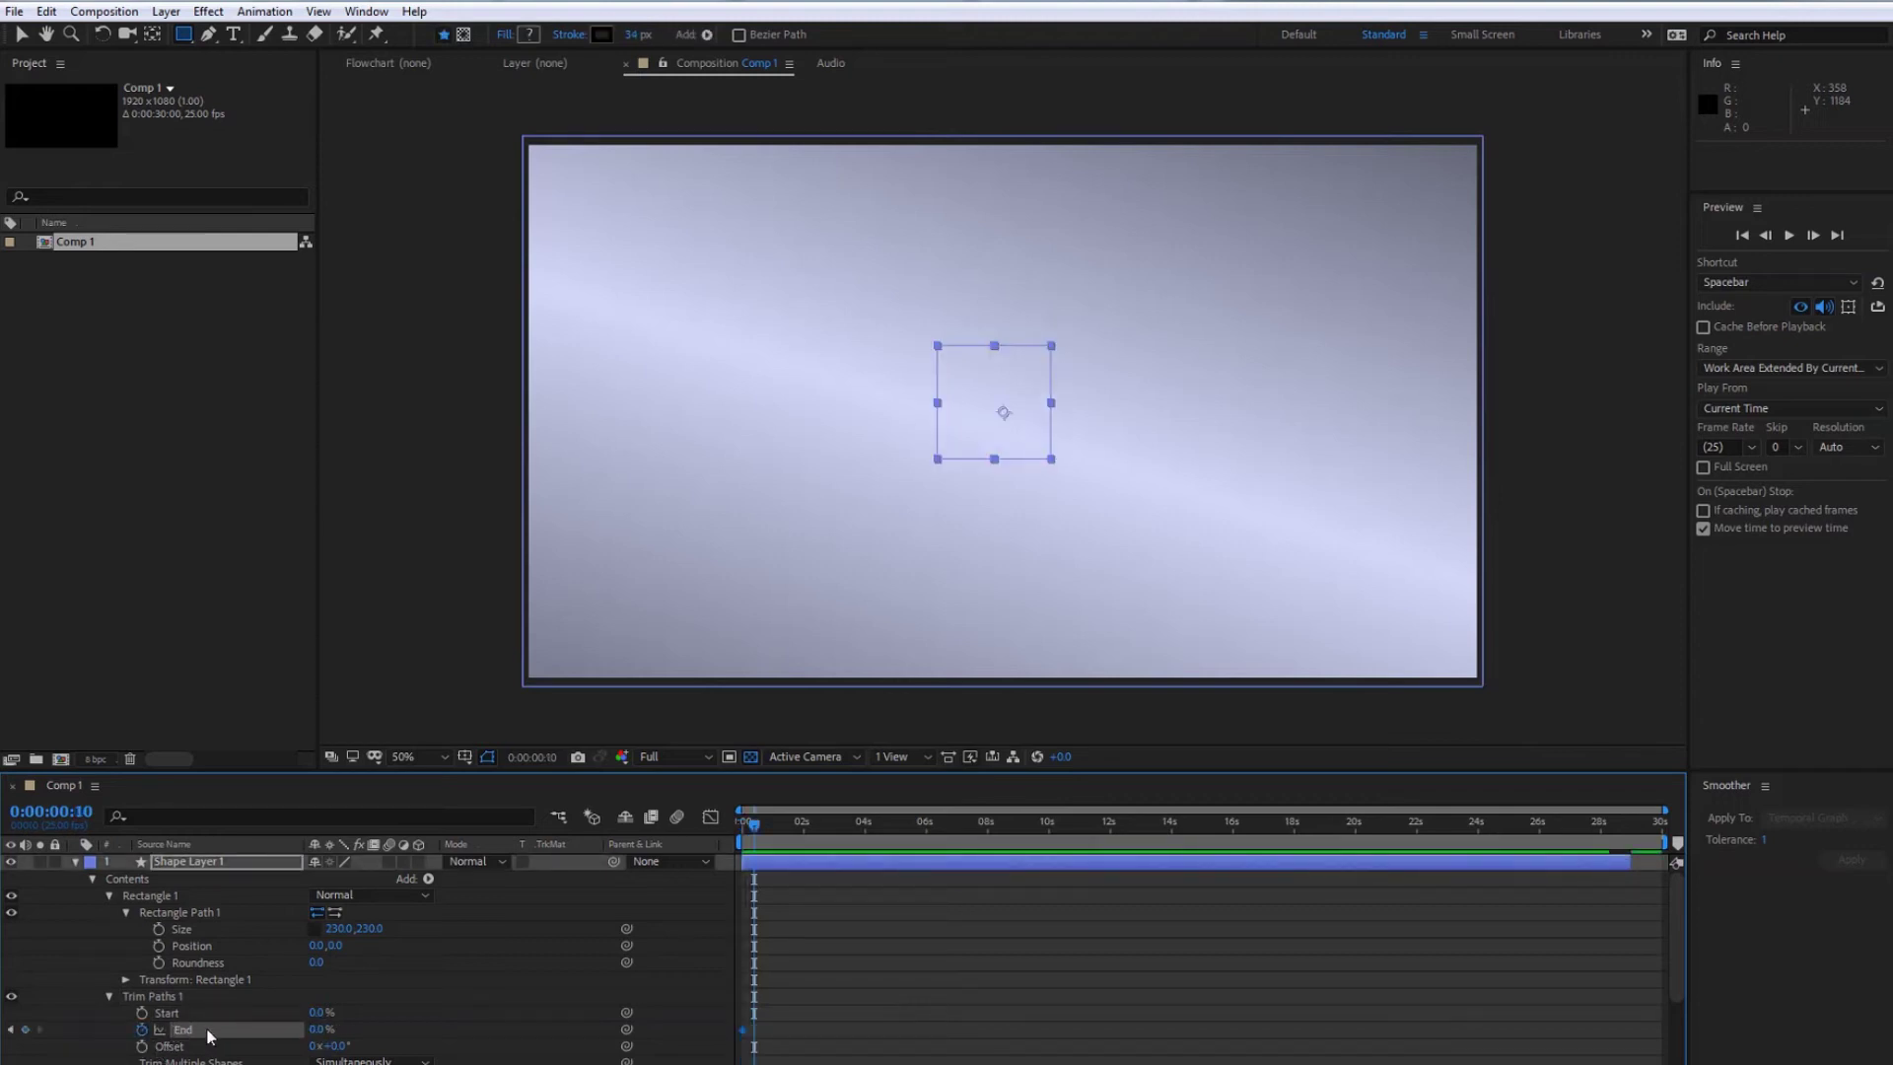
drag(316, 1030, 488, 1027)
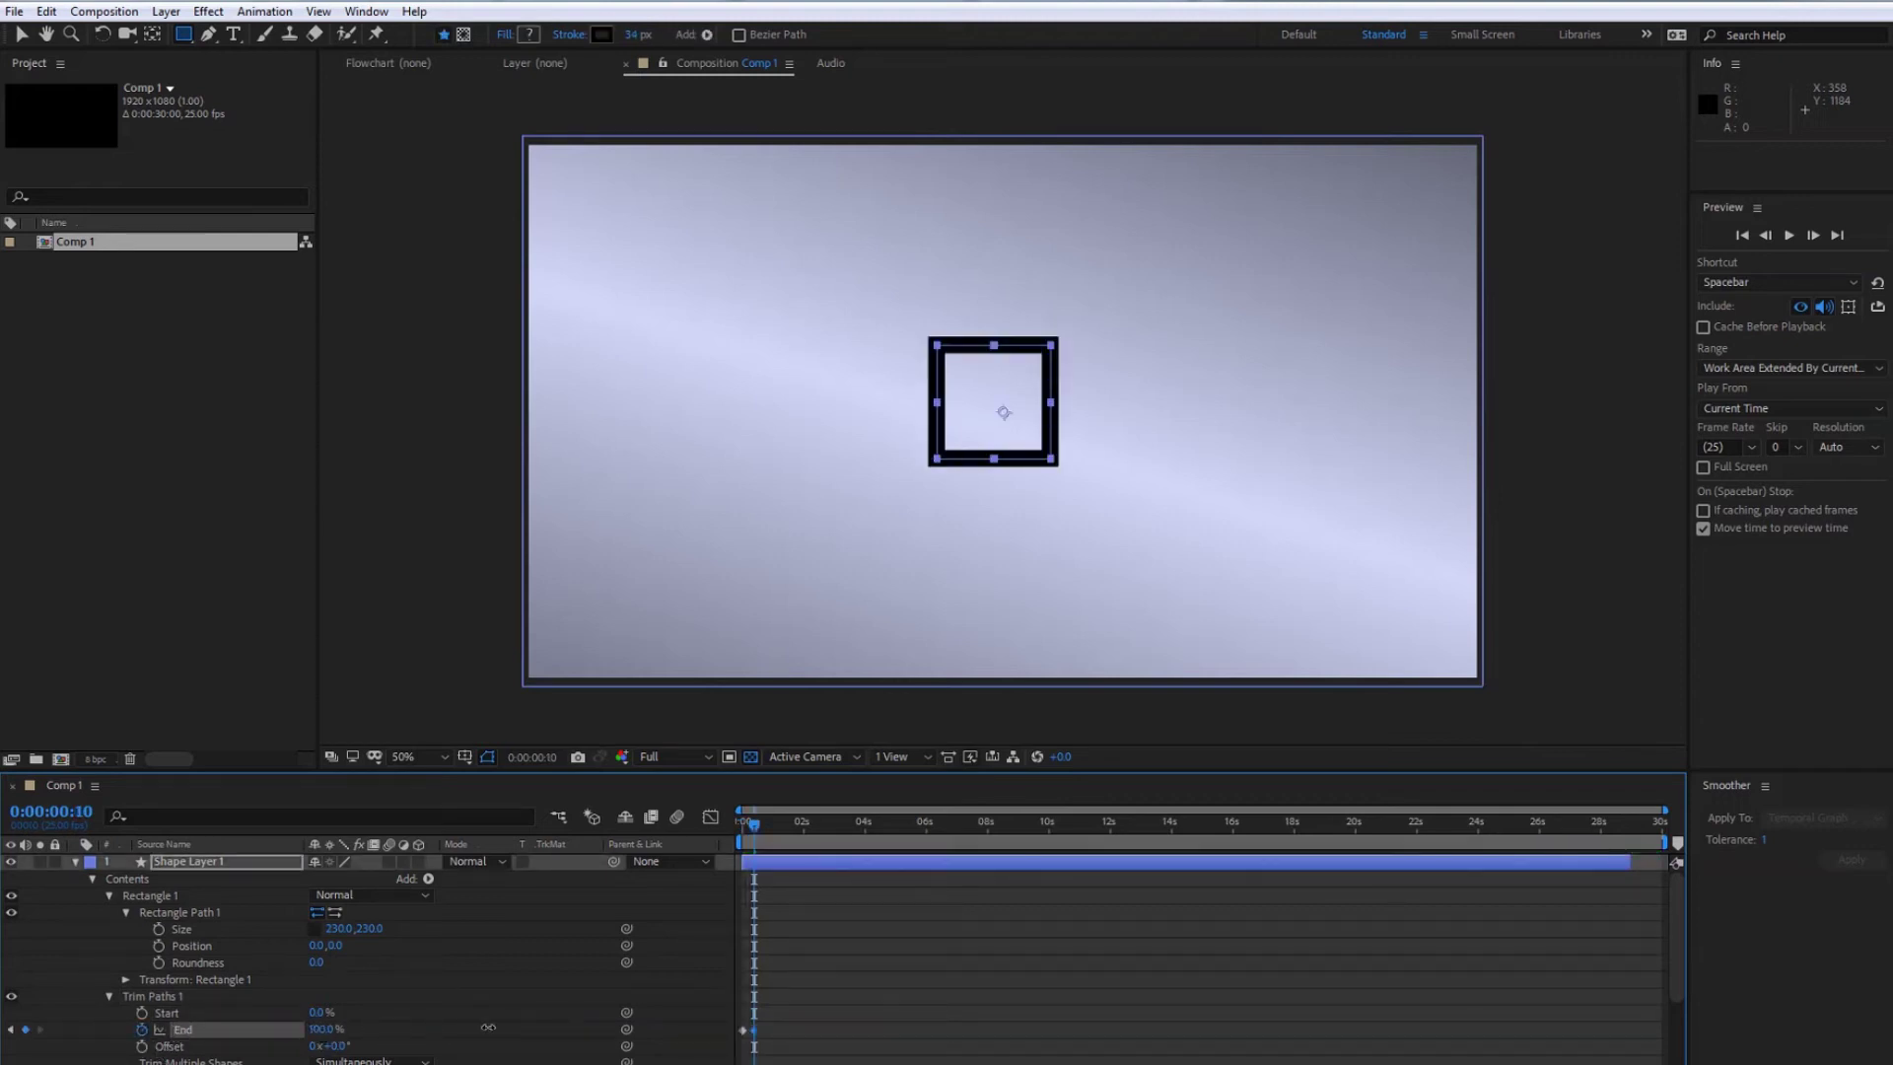
Keyframe Trim Paths Start from 0% to 100% by frame 20, then preview.
click(142, 1012)
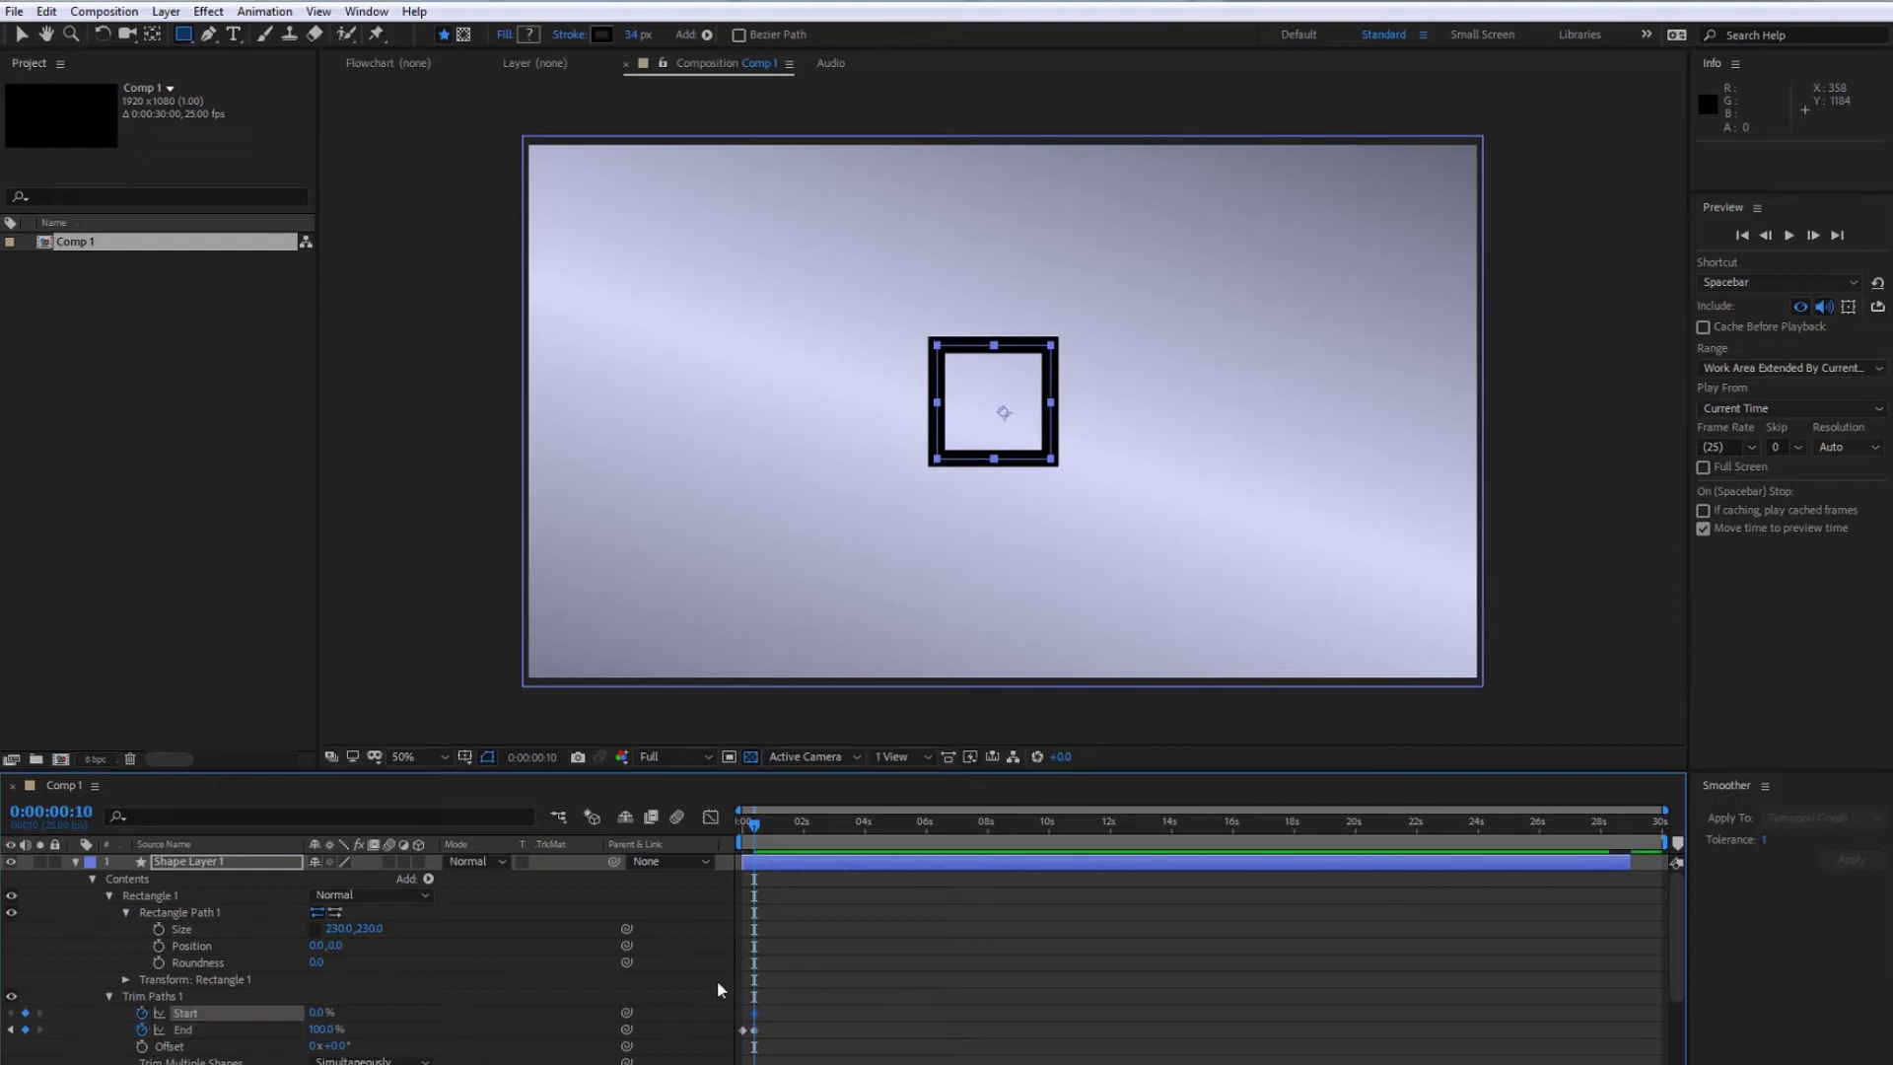
key(shift+Page_Down)
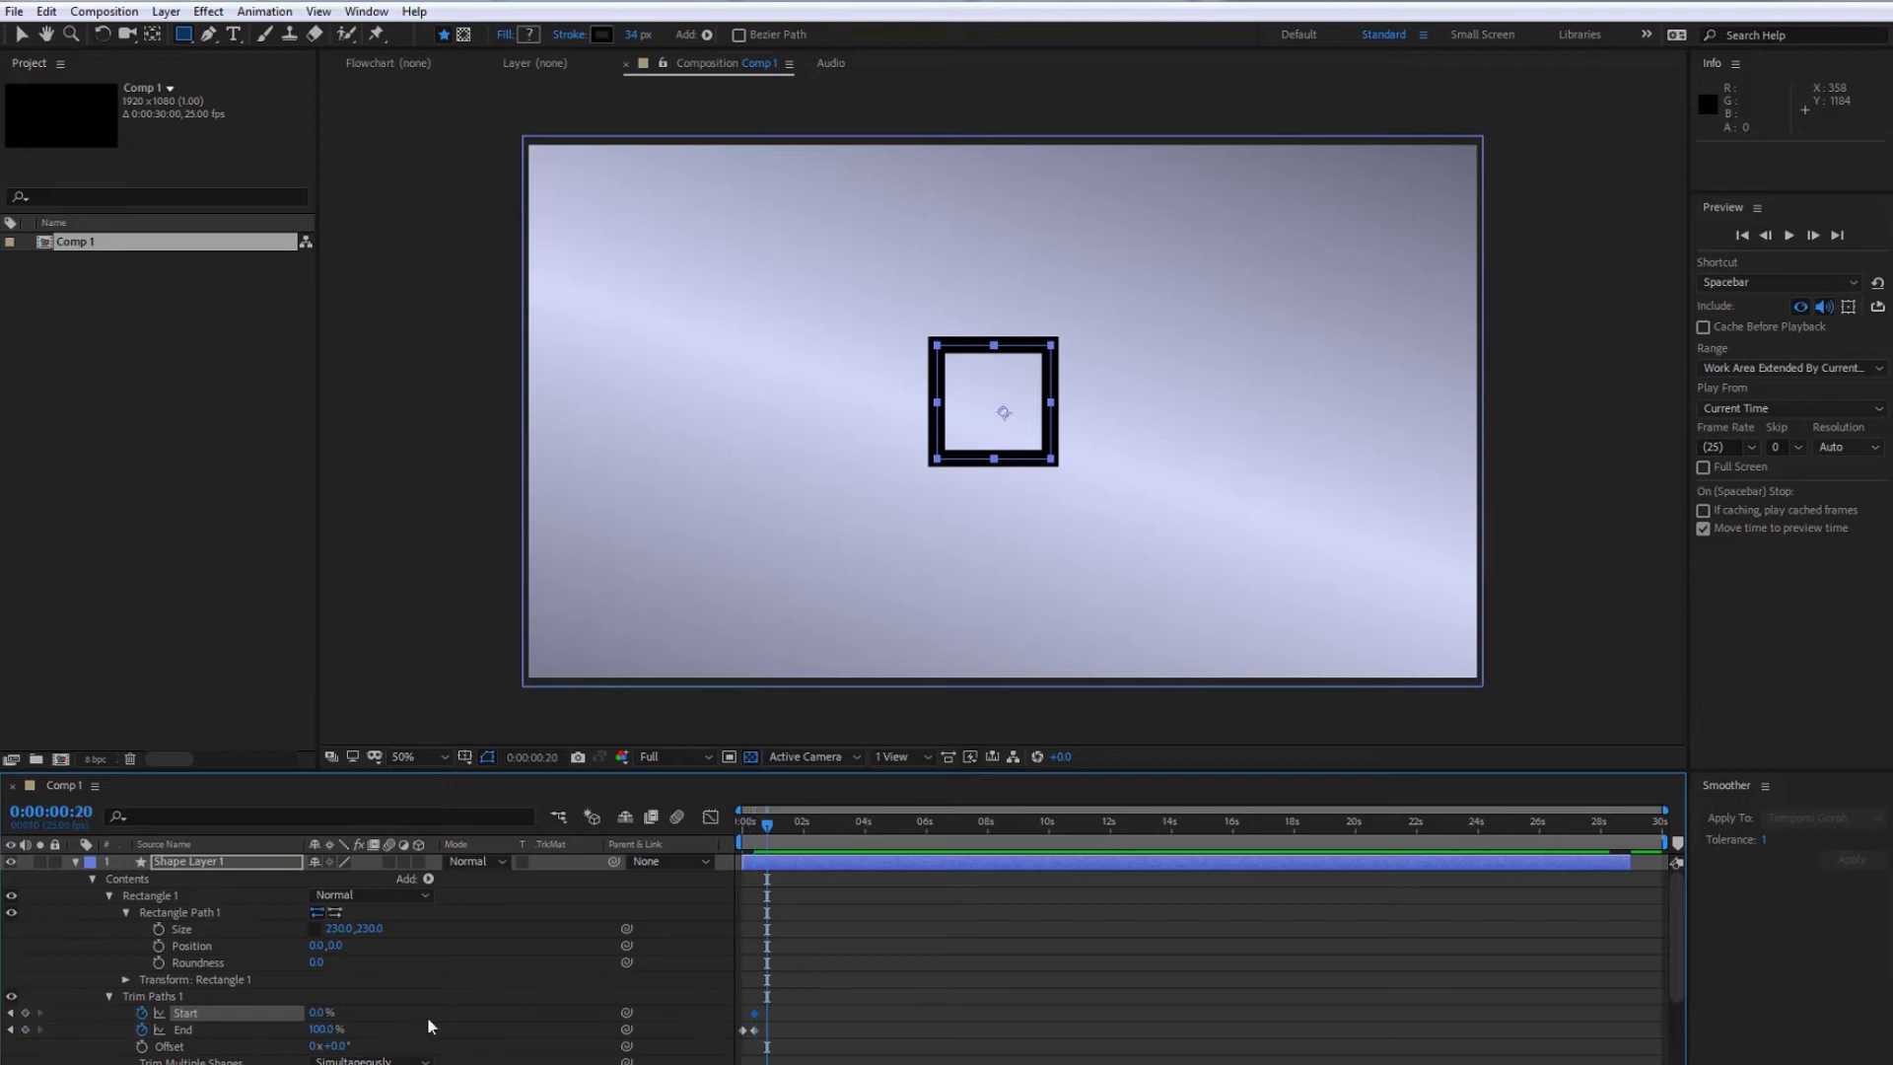
drag(318, 1012, 498, 1010)
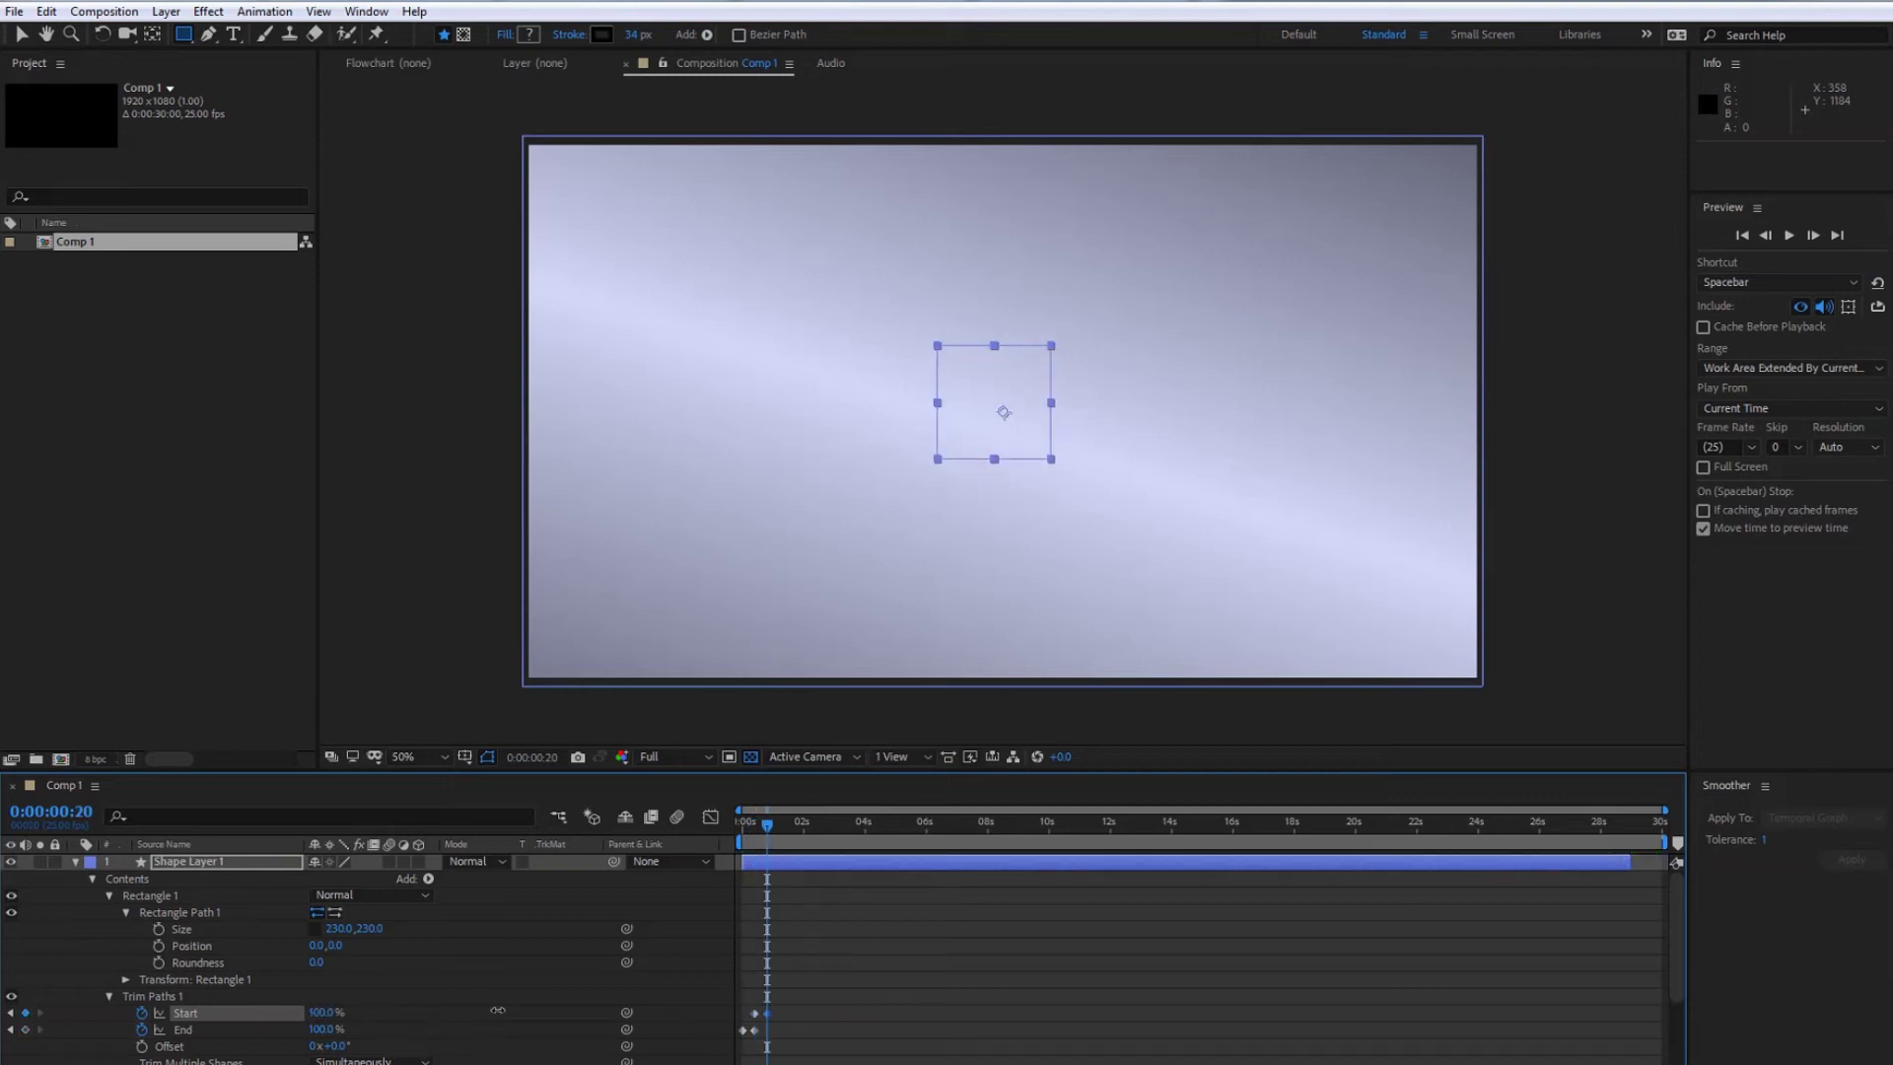
drag(768, 825, 741, 824)
key(space)
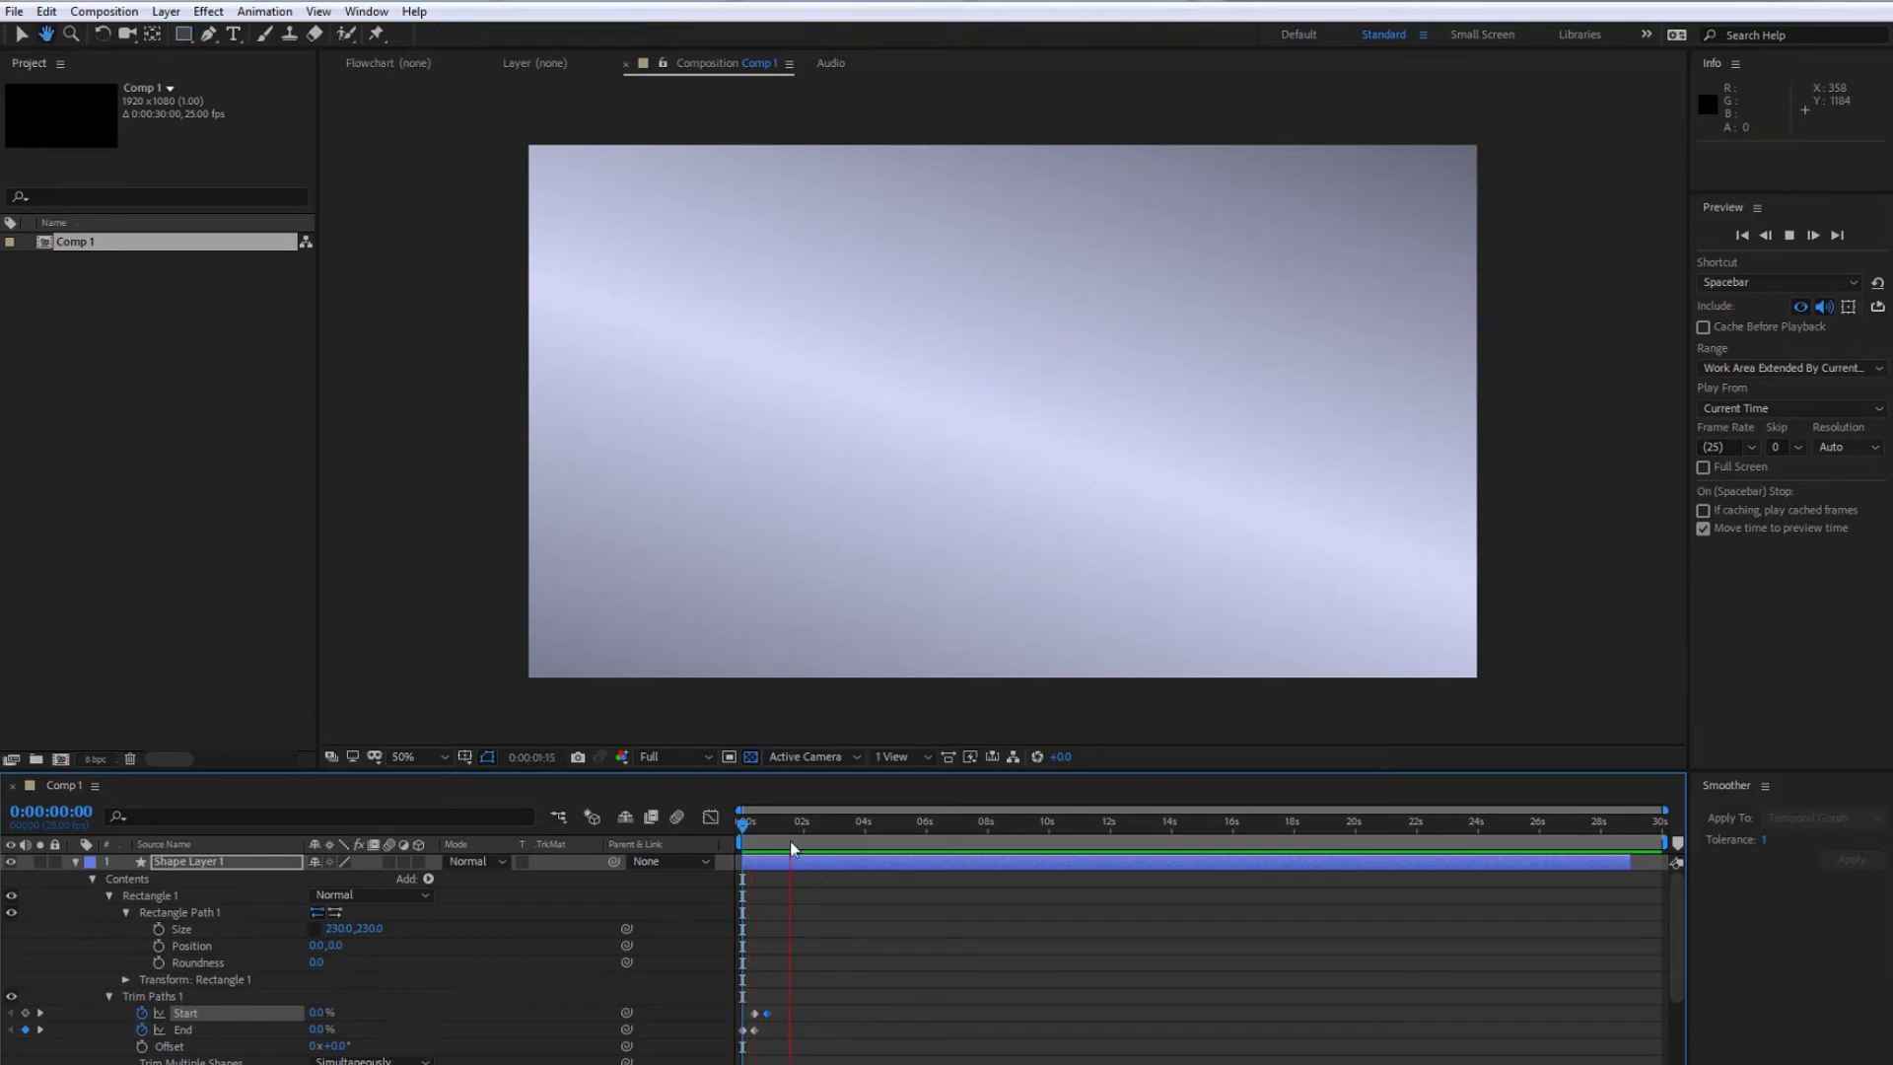
key(space)
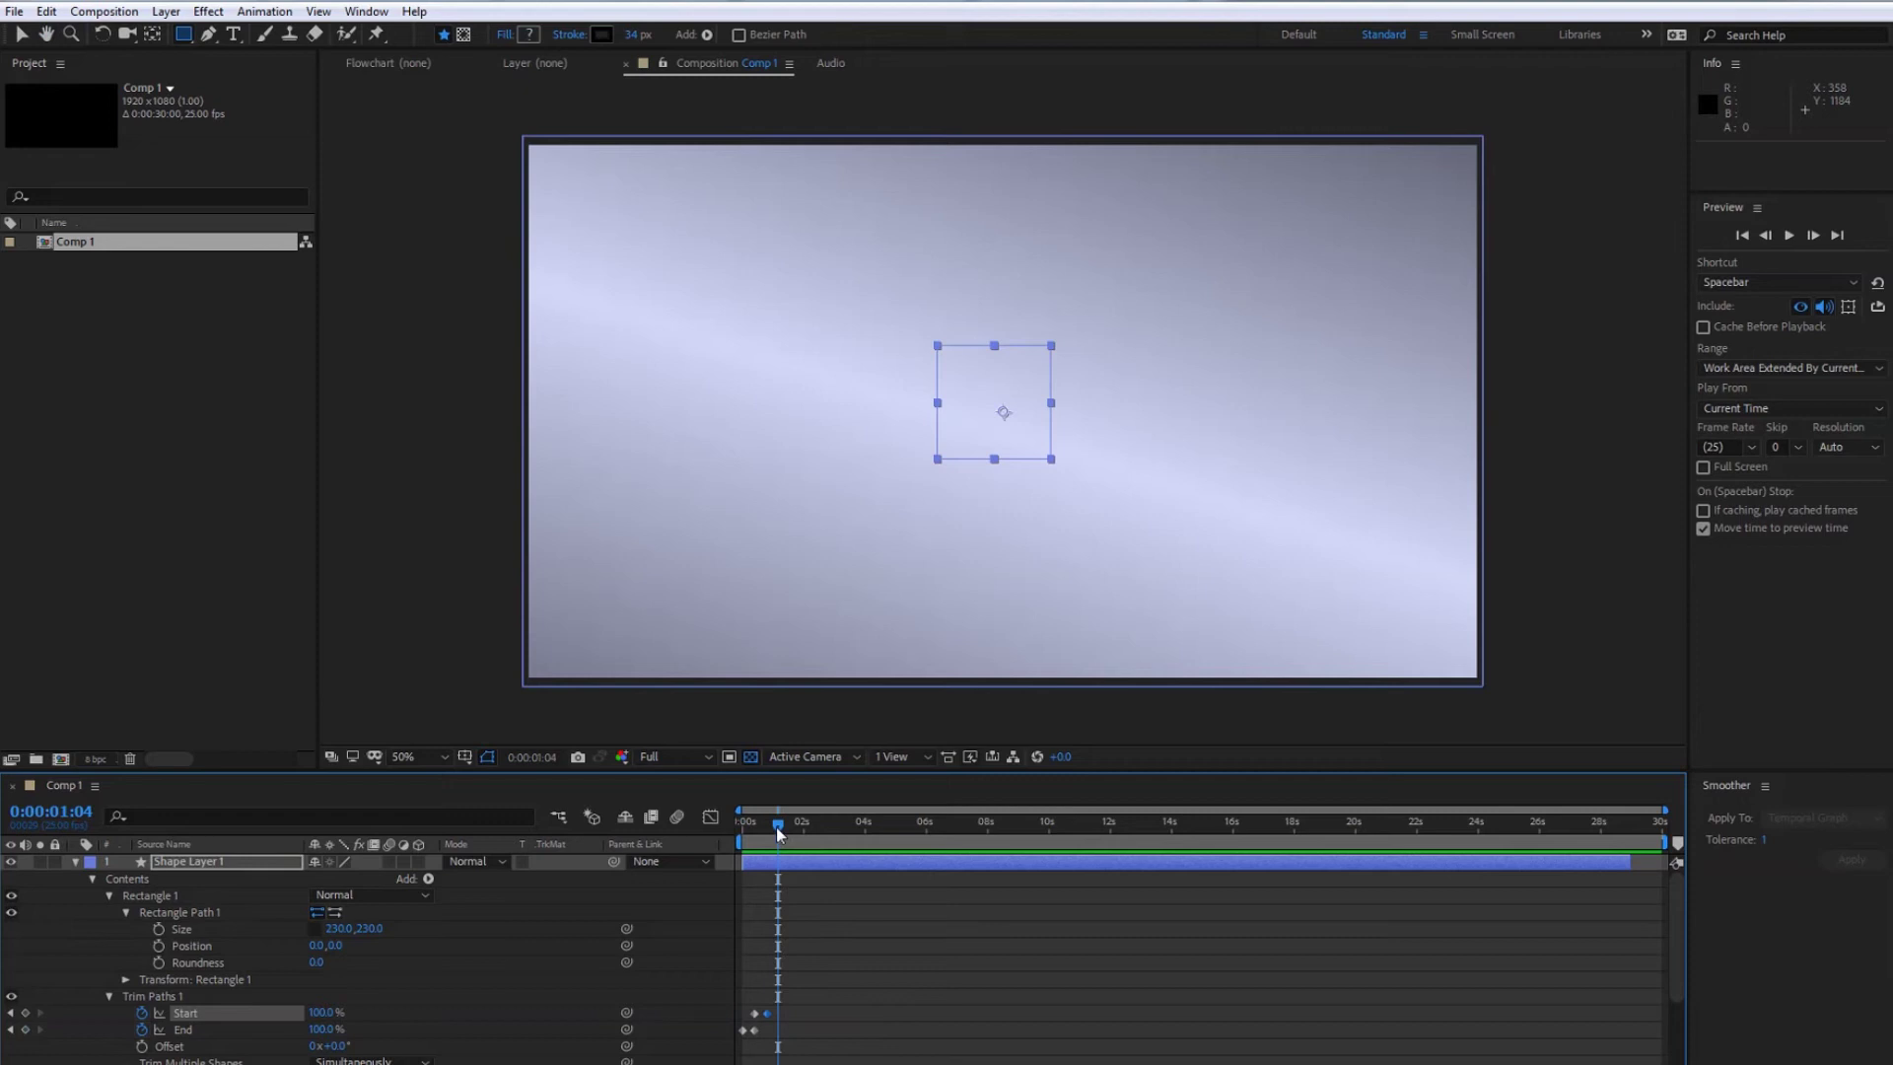
drag(779, 833, 672, 849)
Spread the Start and End keyframes apart to stretch the animation, then preview it.
mouse_move(787, 996)
mouse_down()
mouse_move(735, 1038)
mouse_move(814, 1012)
mouse_up()
key(space)
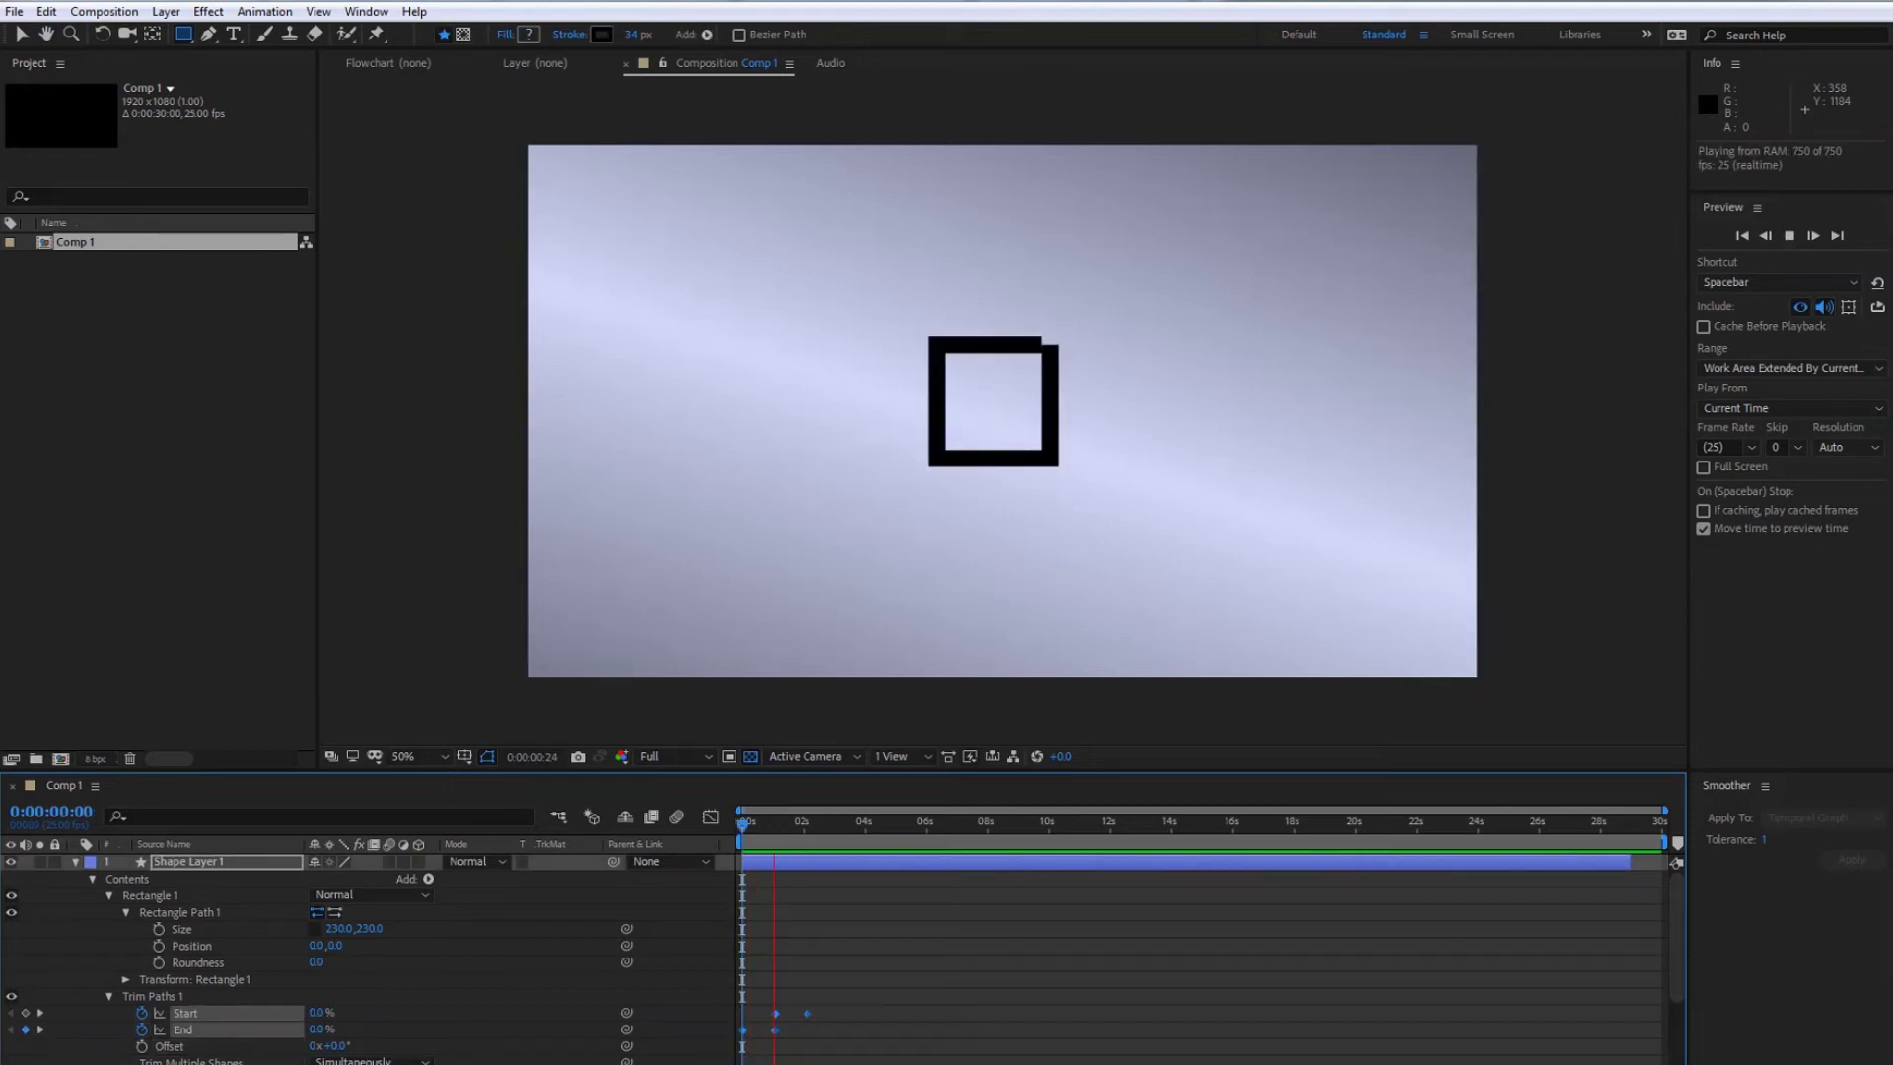
key(space)
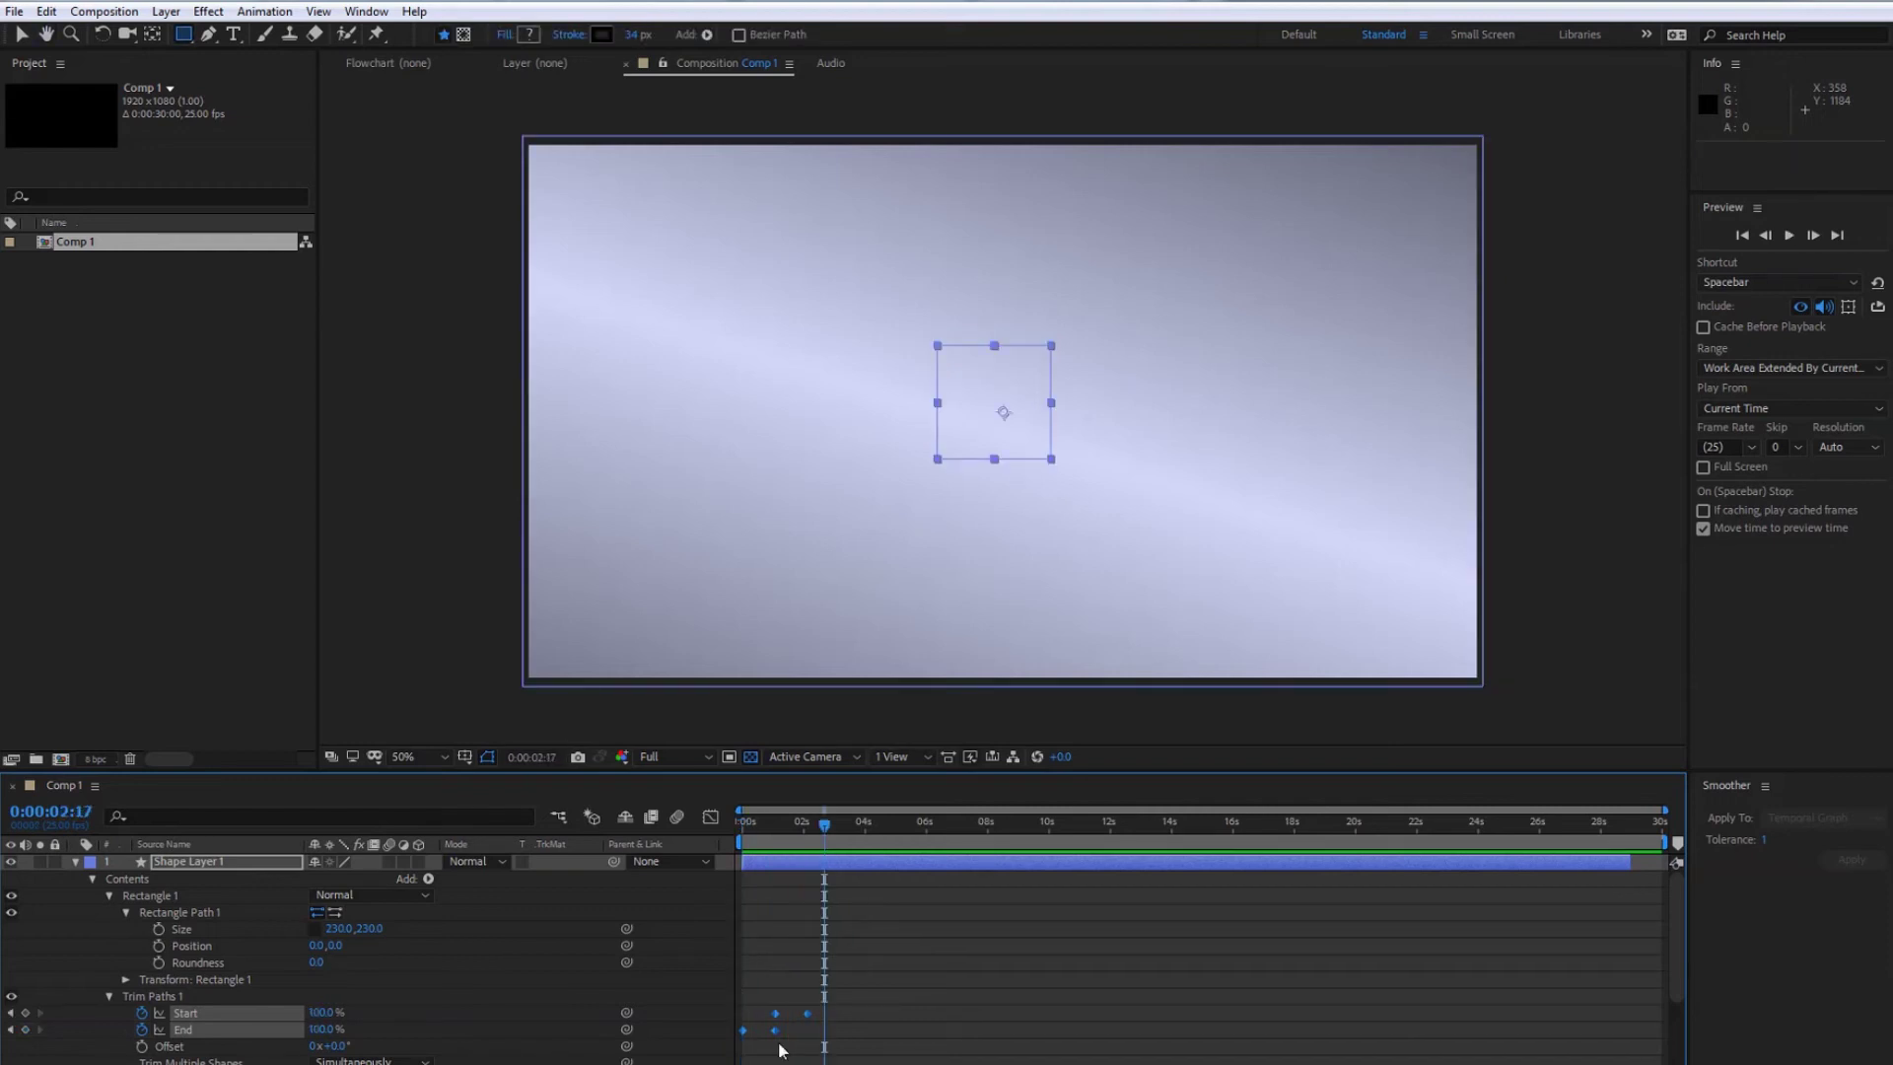
drag(815, 833, 660, 826)
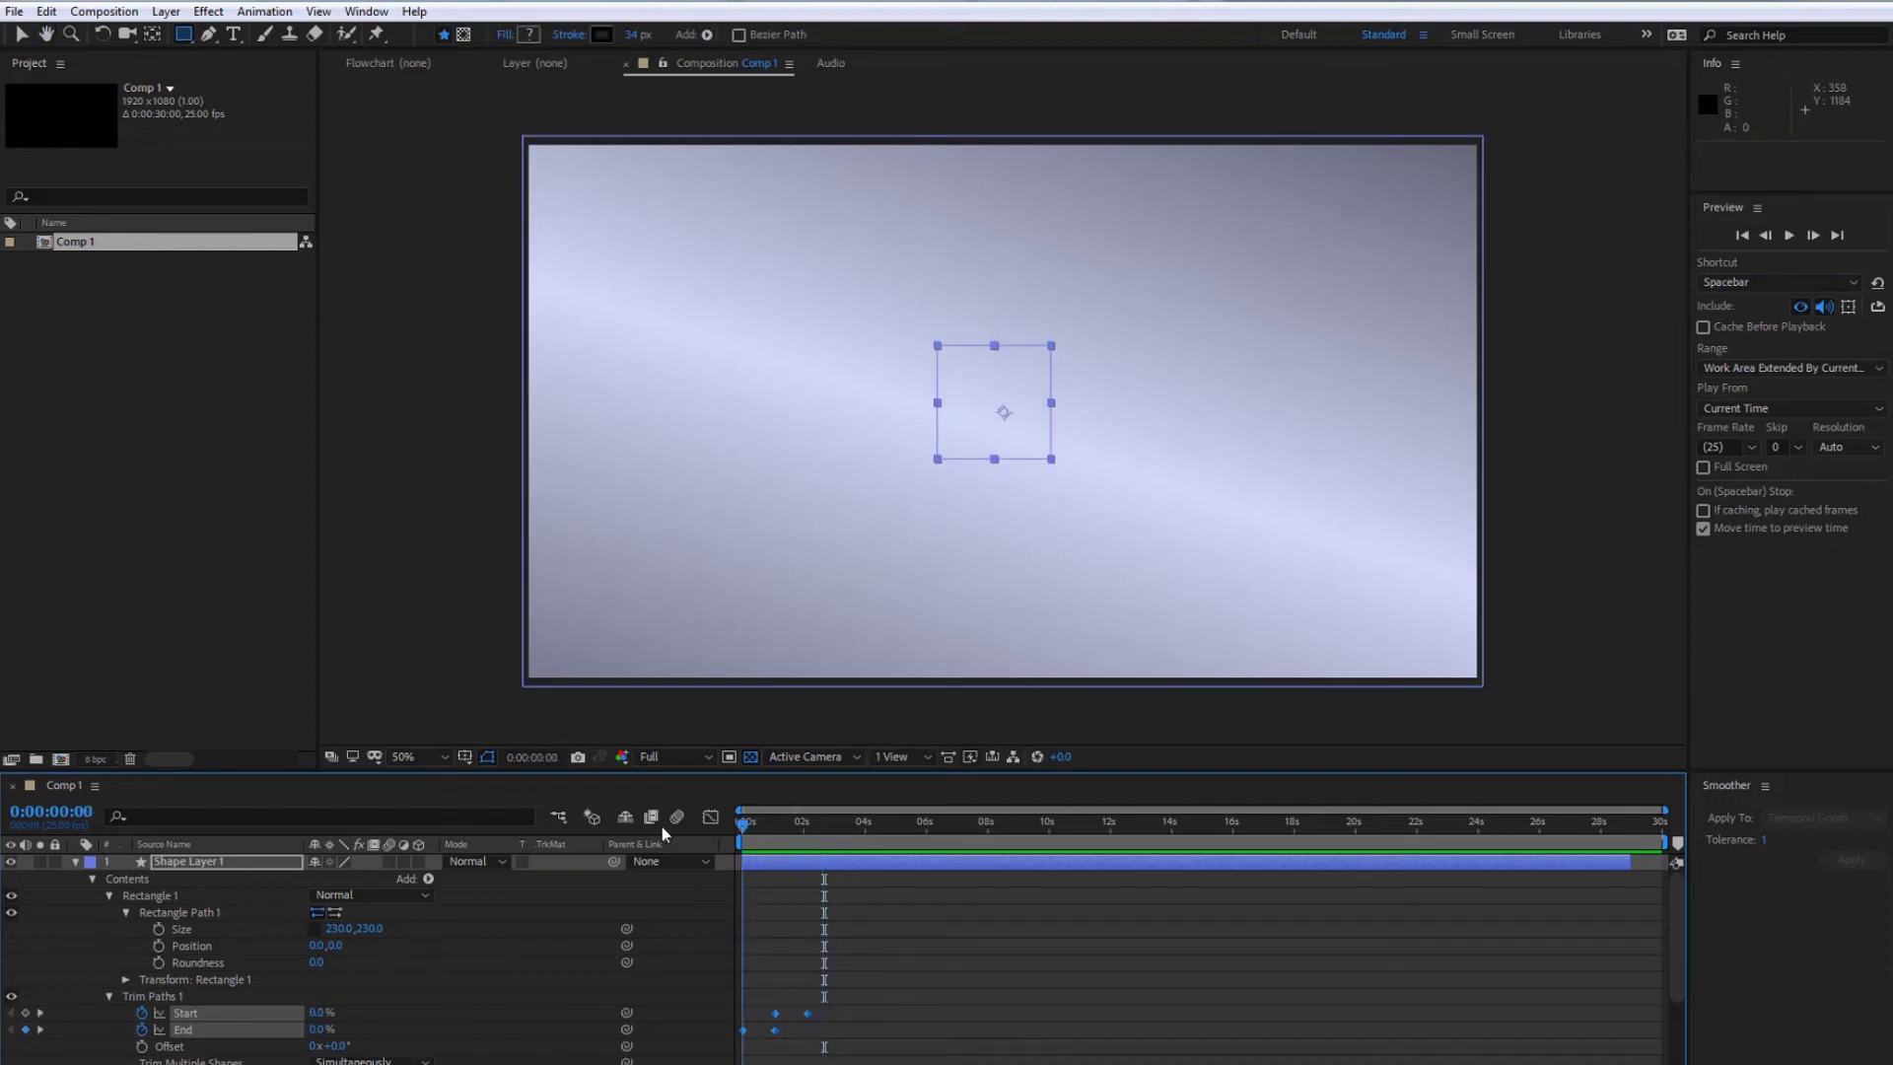
key(space)
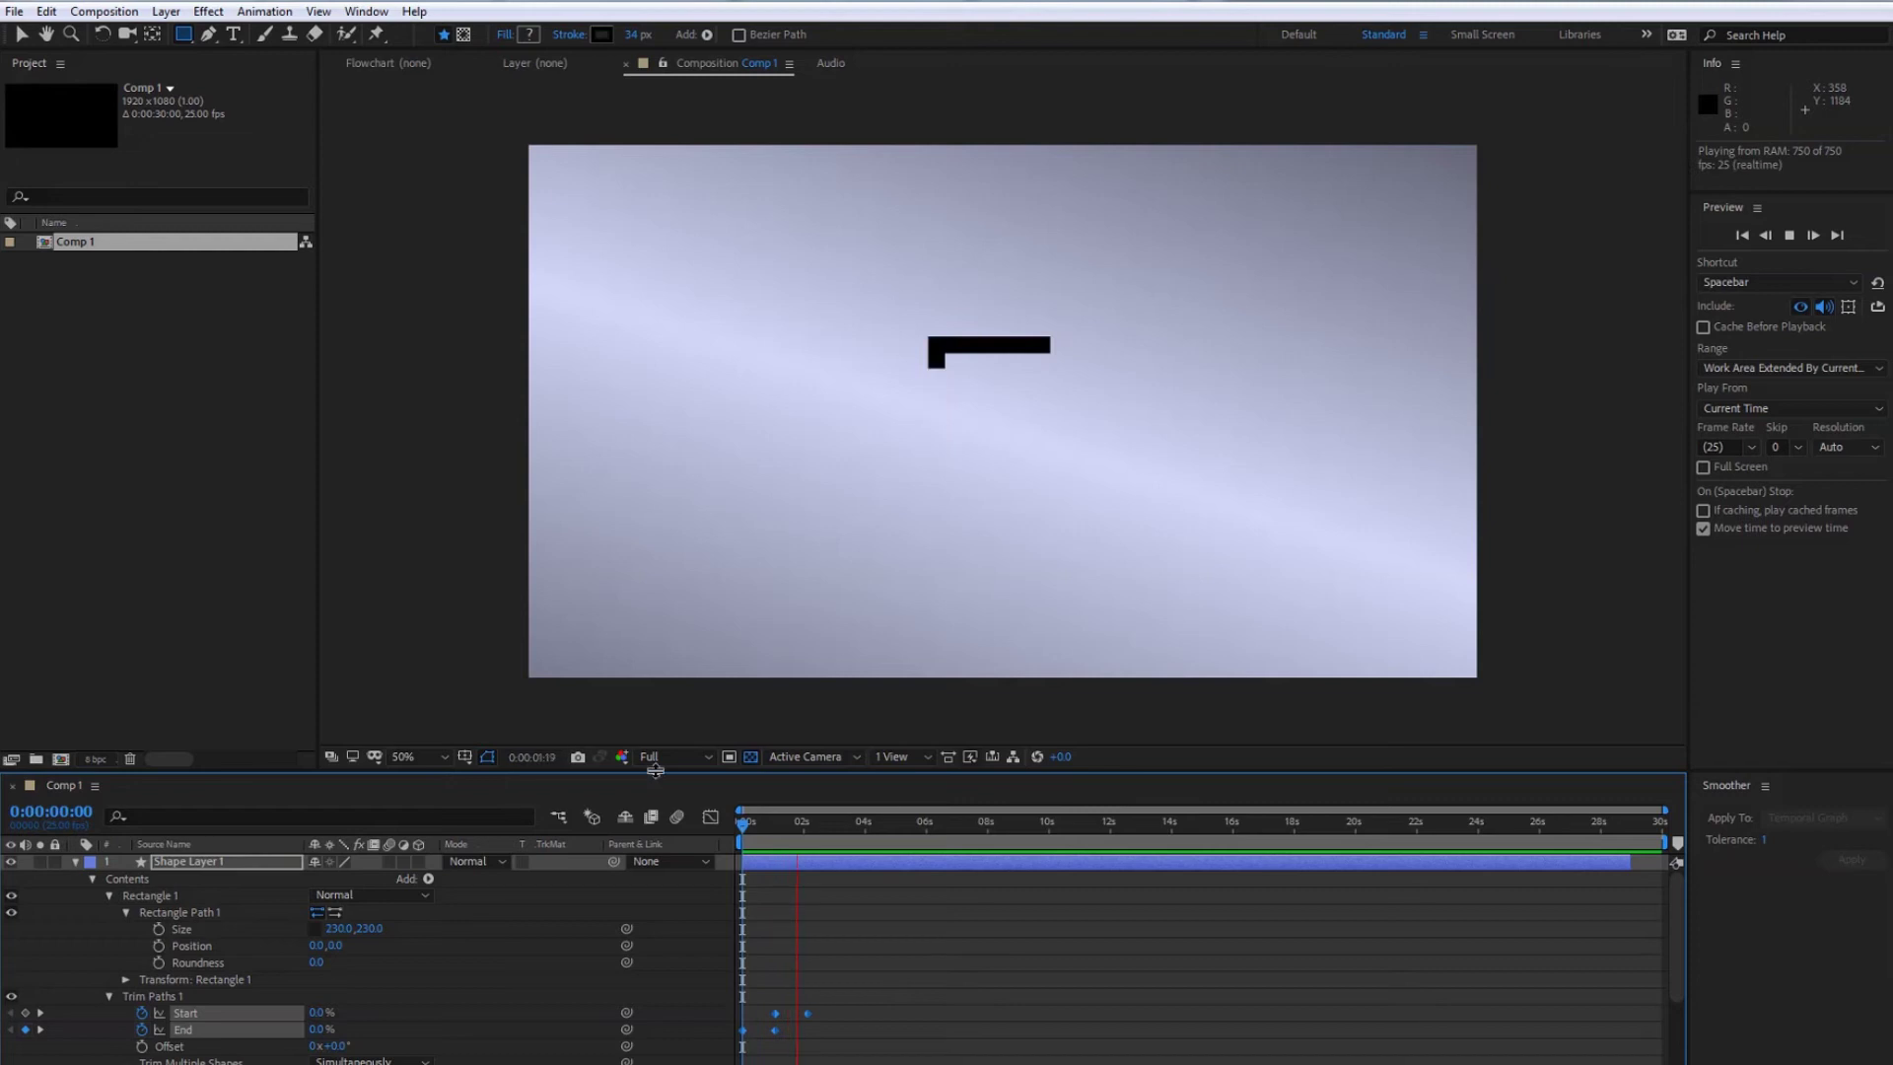
key(space)
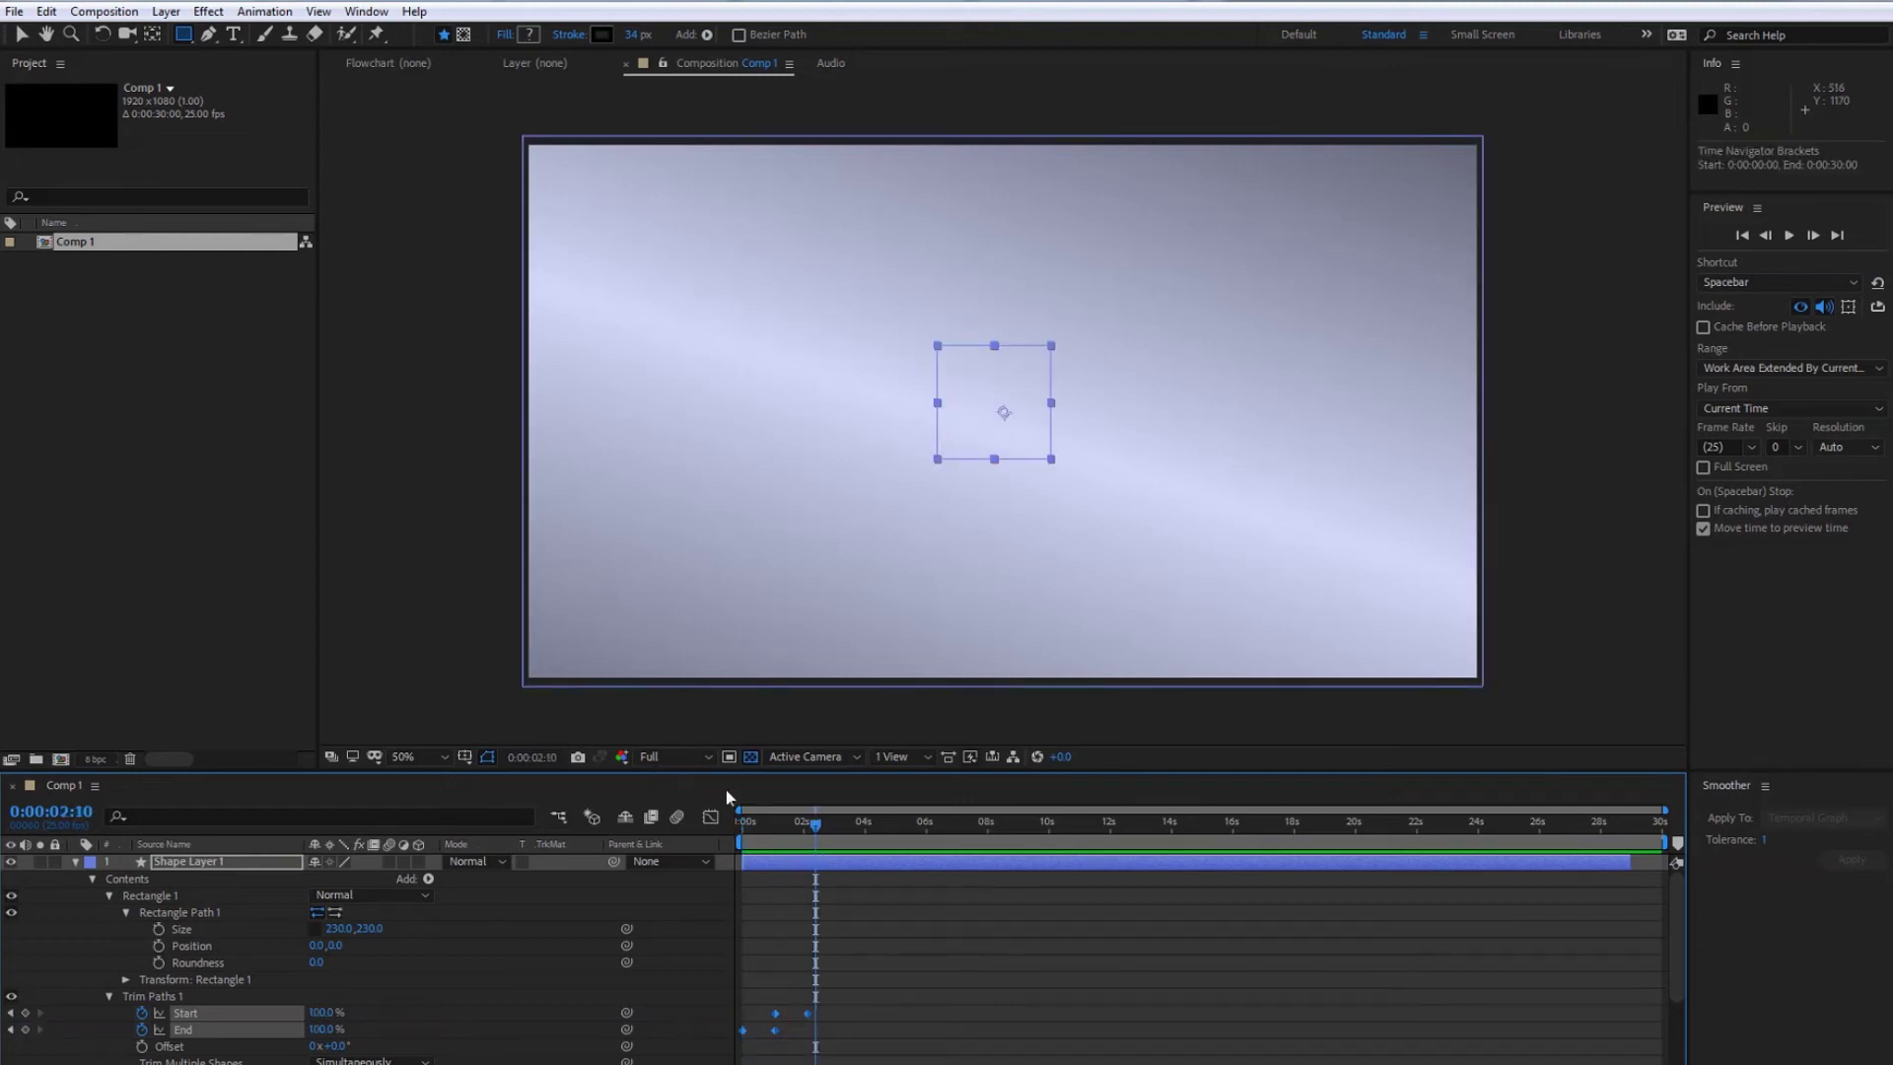
mouse_move(807, 830)
mouse_down()
mouse_move(716, 821)
mouse_move(776, 823)
mouse_up()
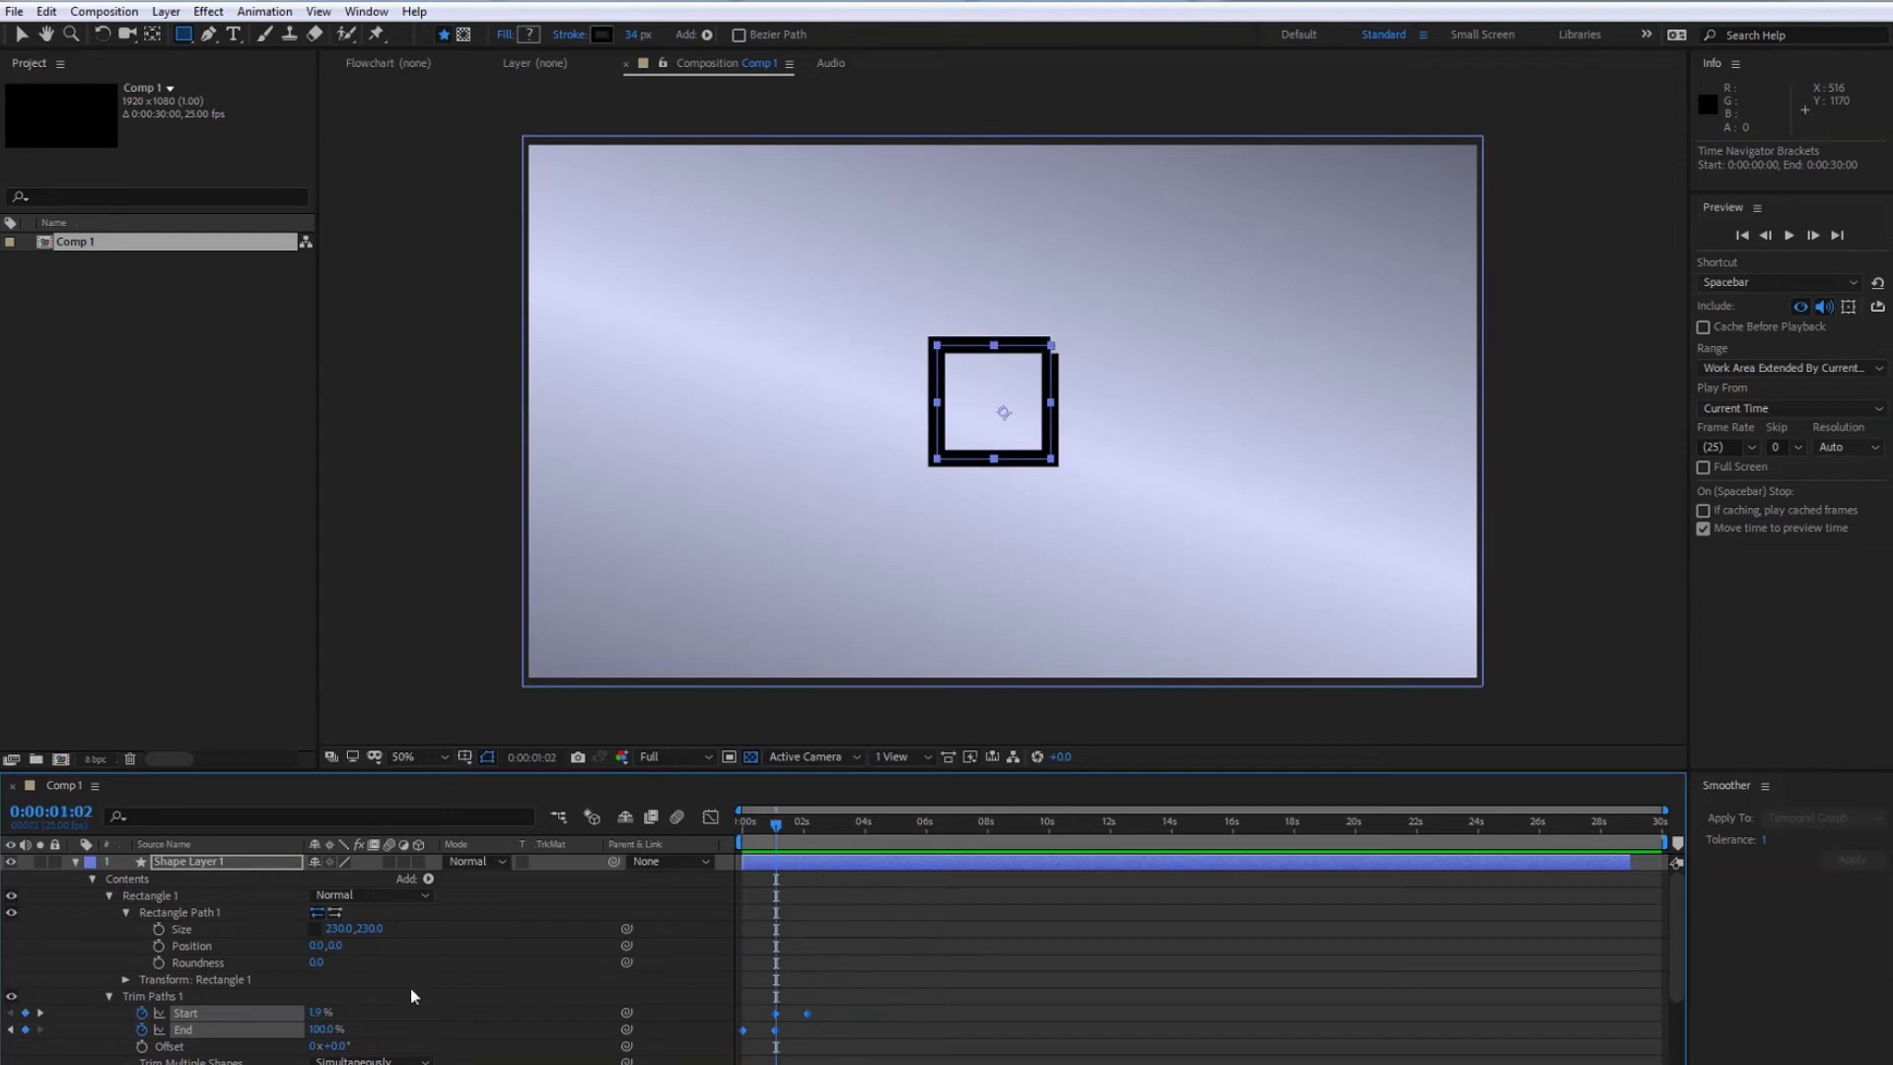
Add Round Corners to the square and raise its Radius to 387.
click(428, 878)
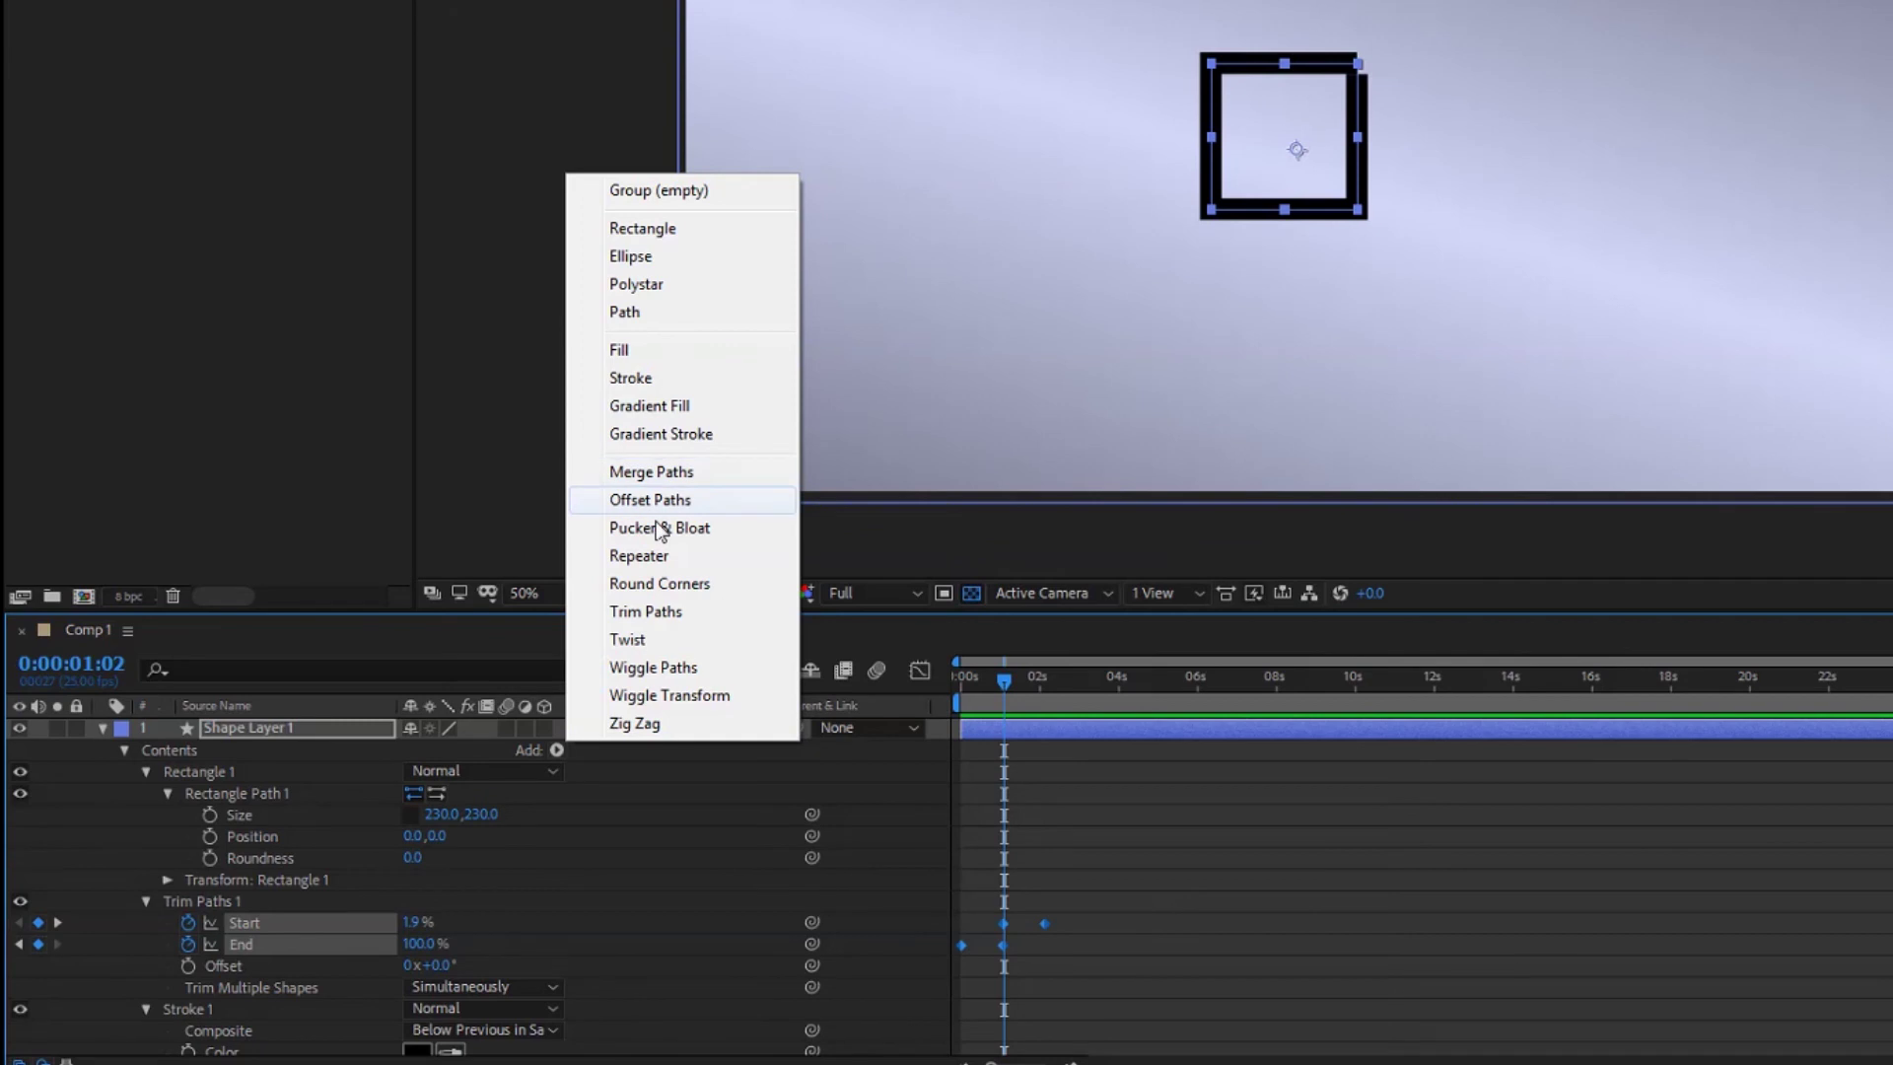
click(651, 585)
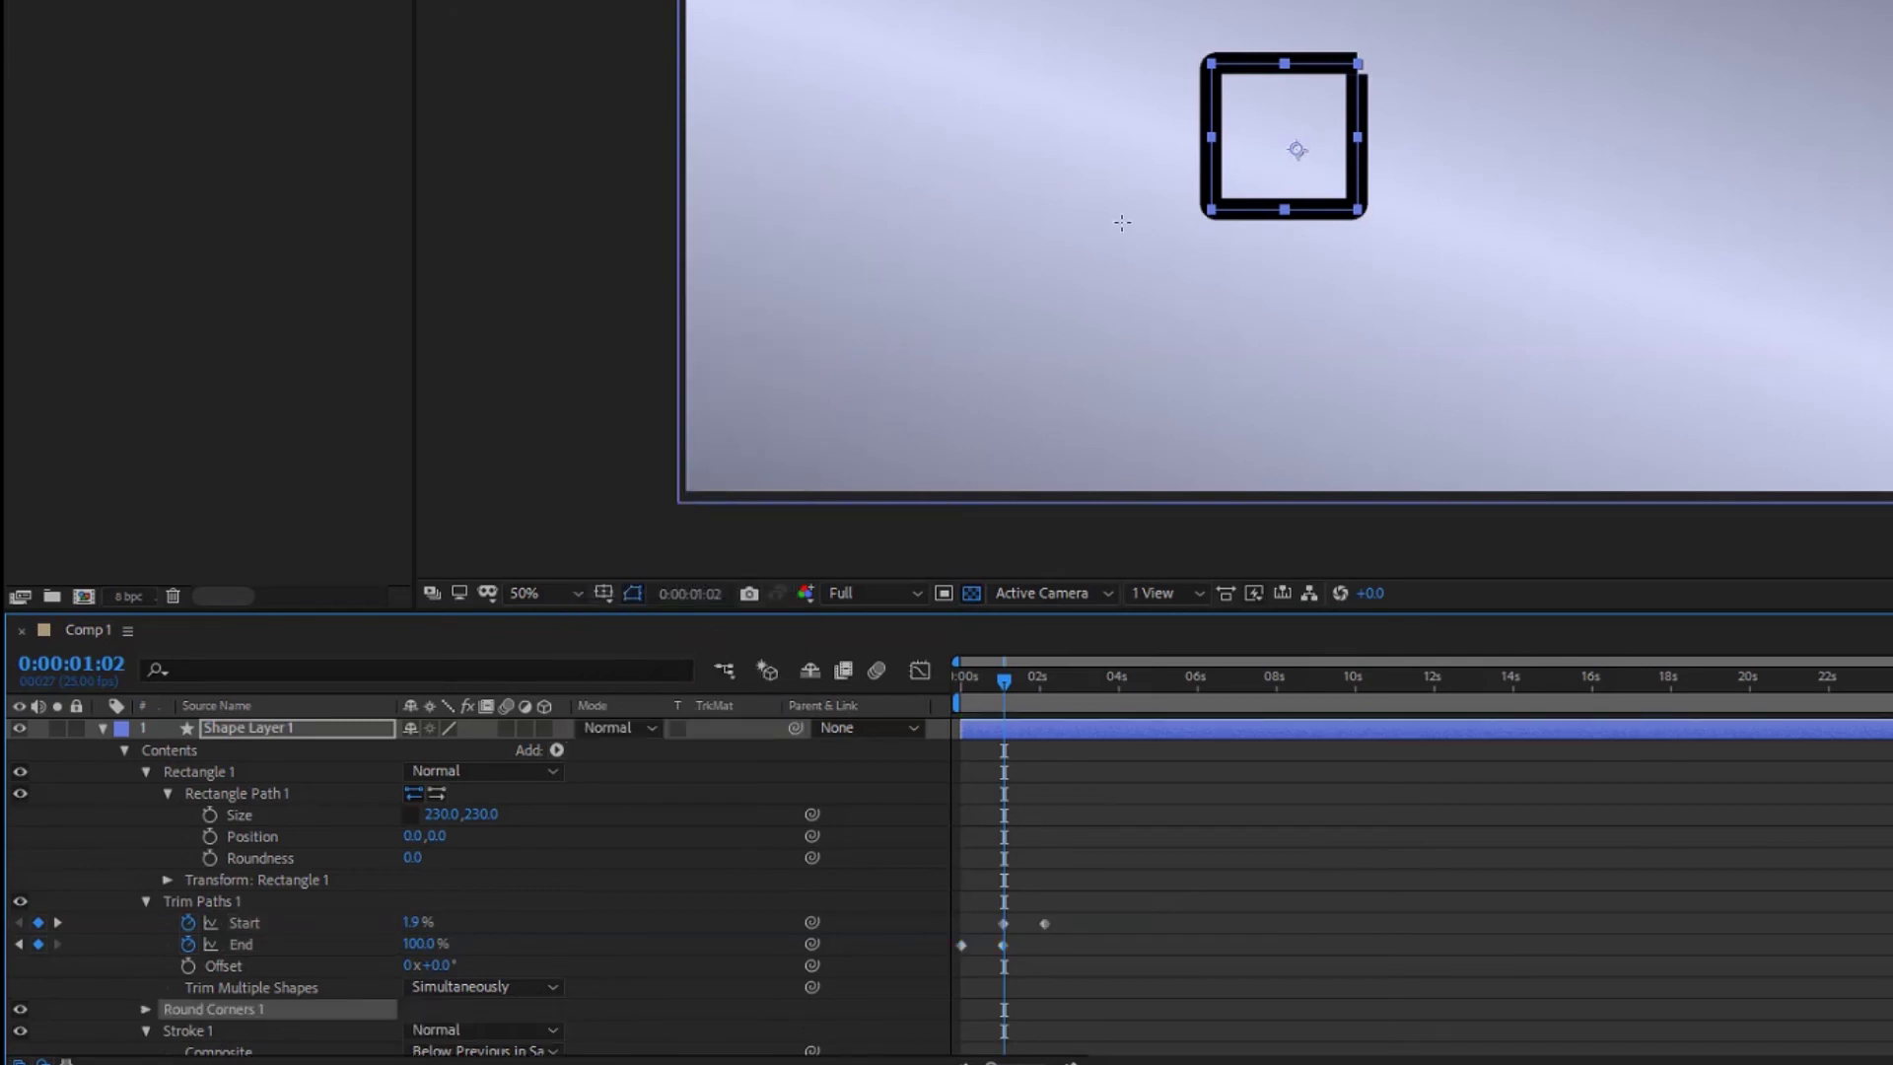
click(144, 1008)
drag(418, 1029, 765, 1027)
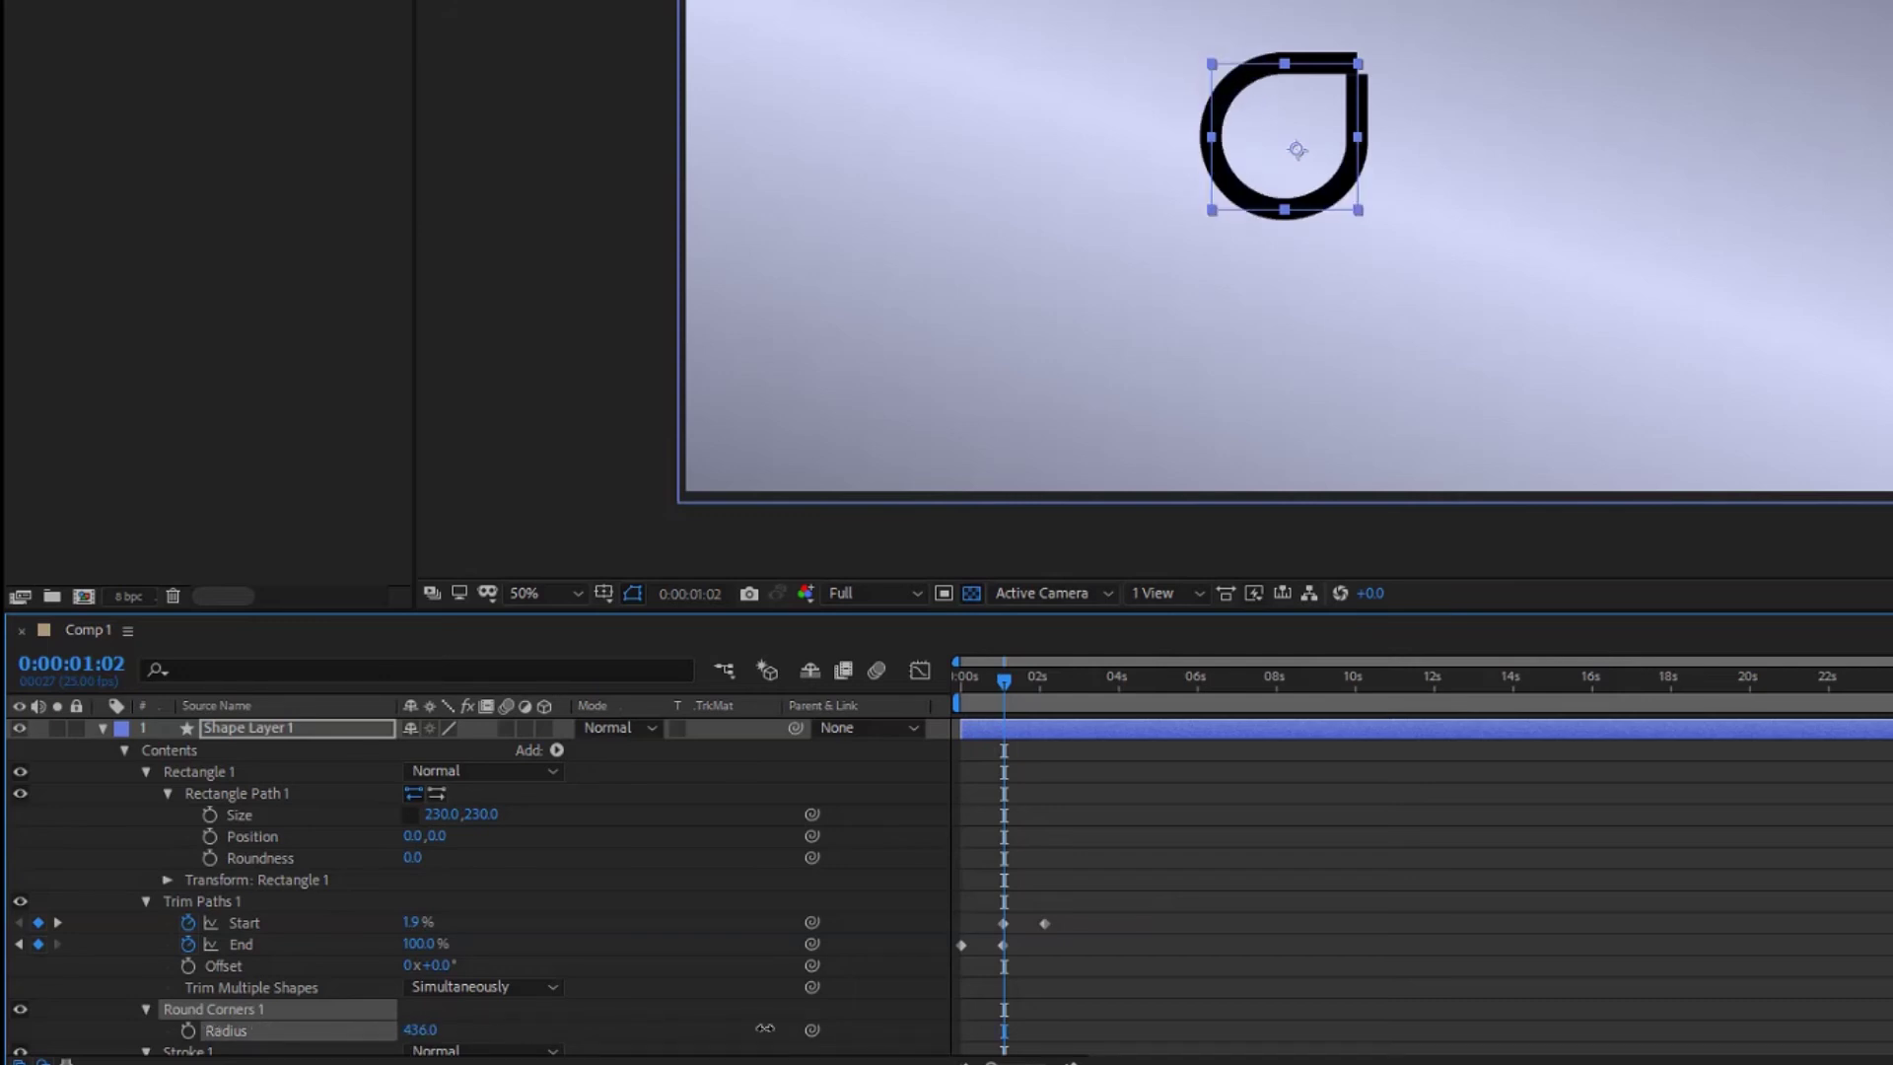
Preview and scrub the draw-on animation with the rounded corners.
drag(1004, 708, 957, 674)
key(space)
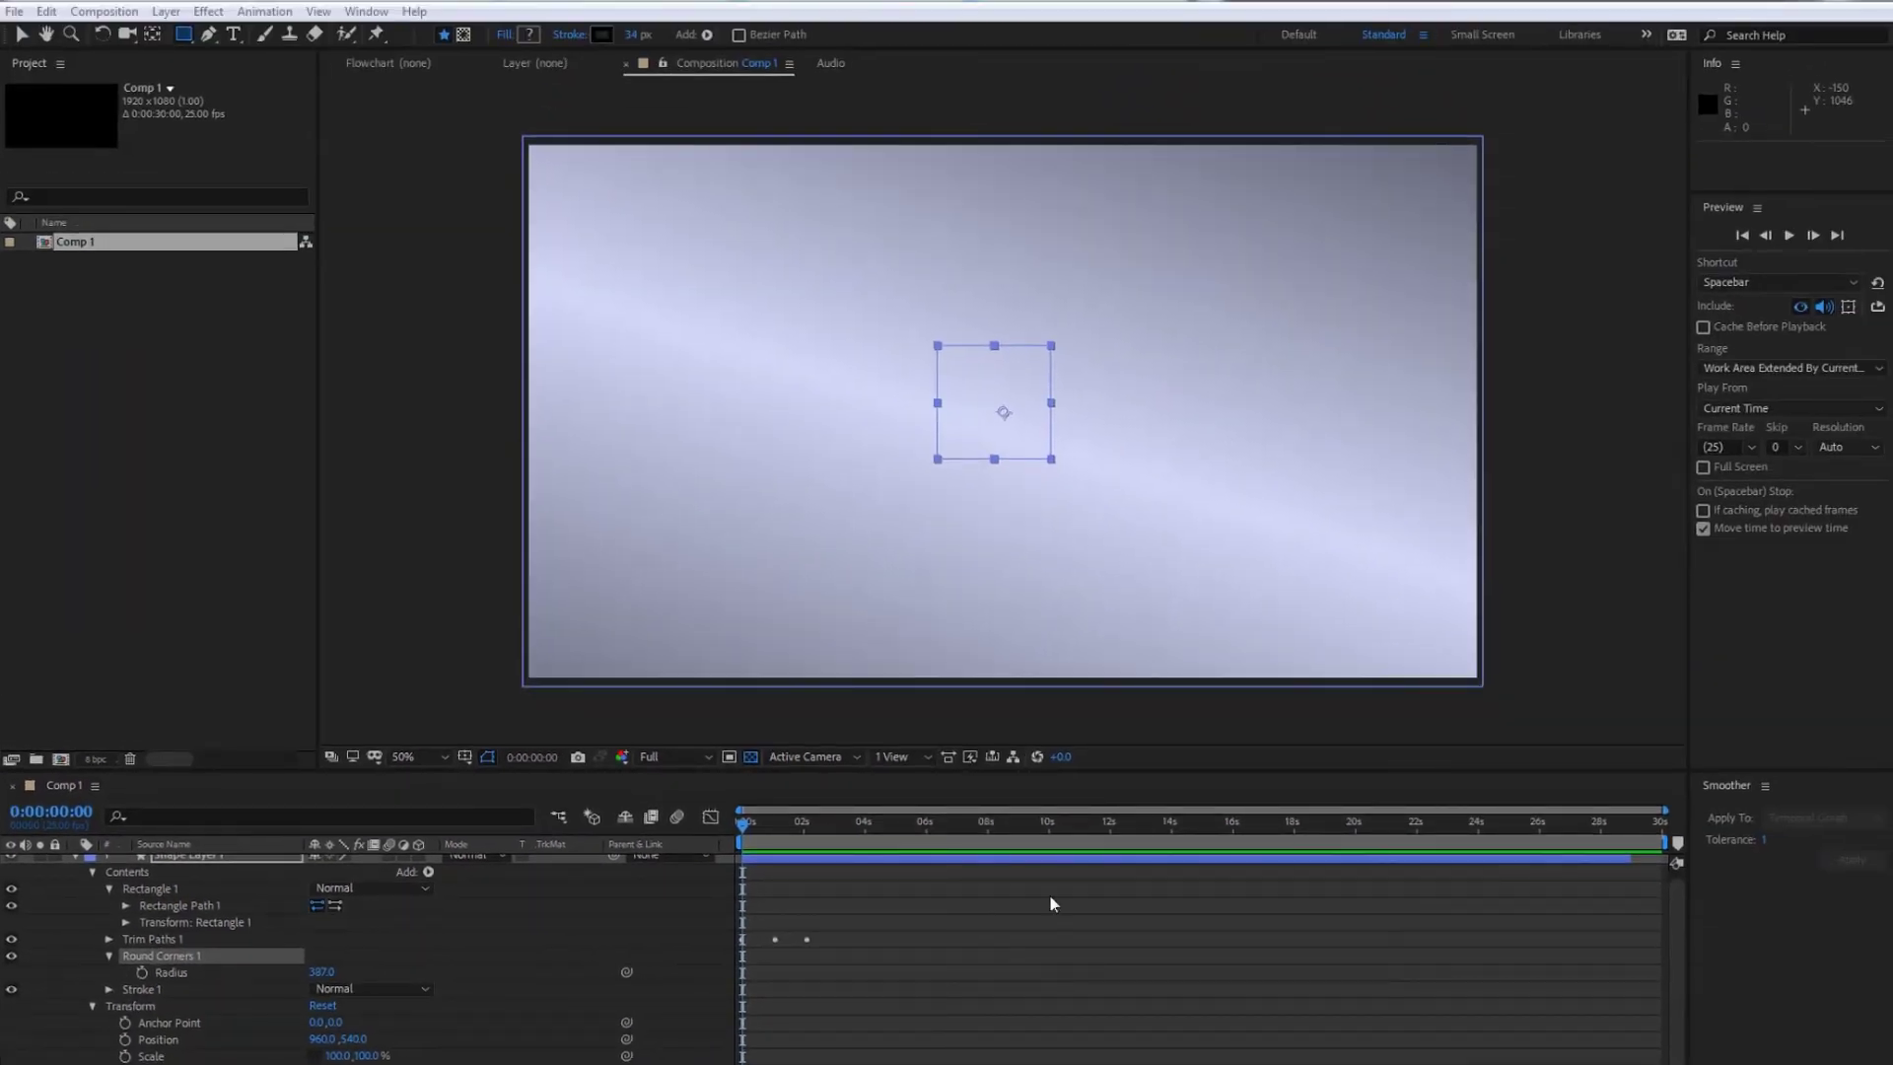
click(168, 959)
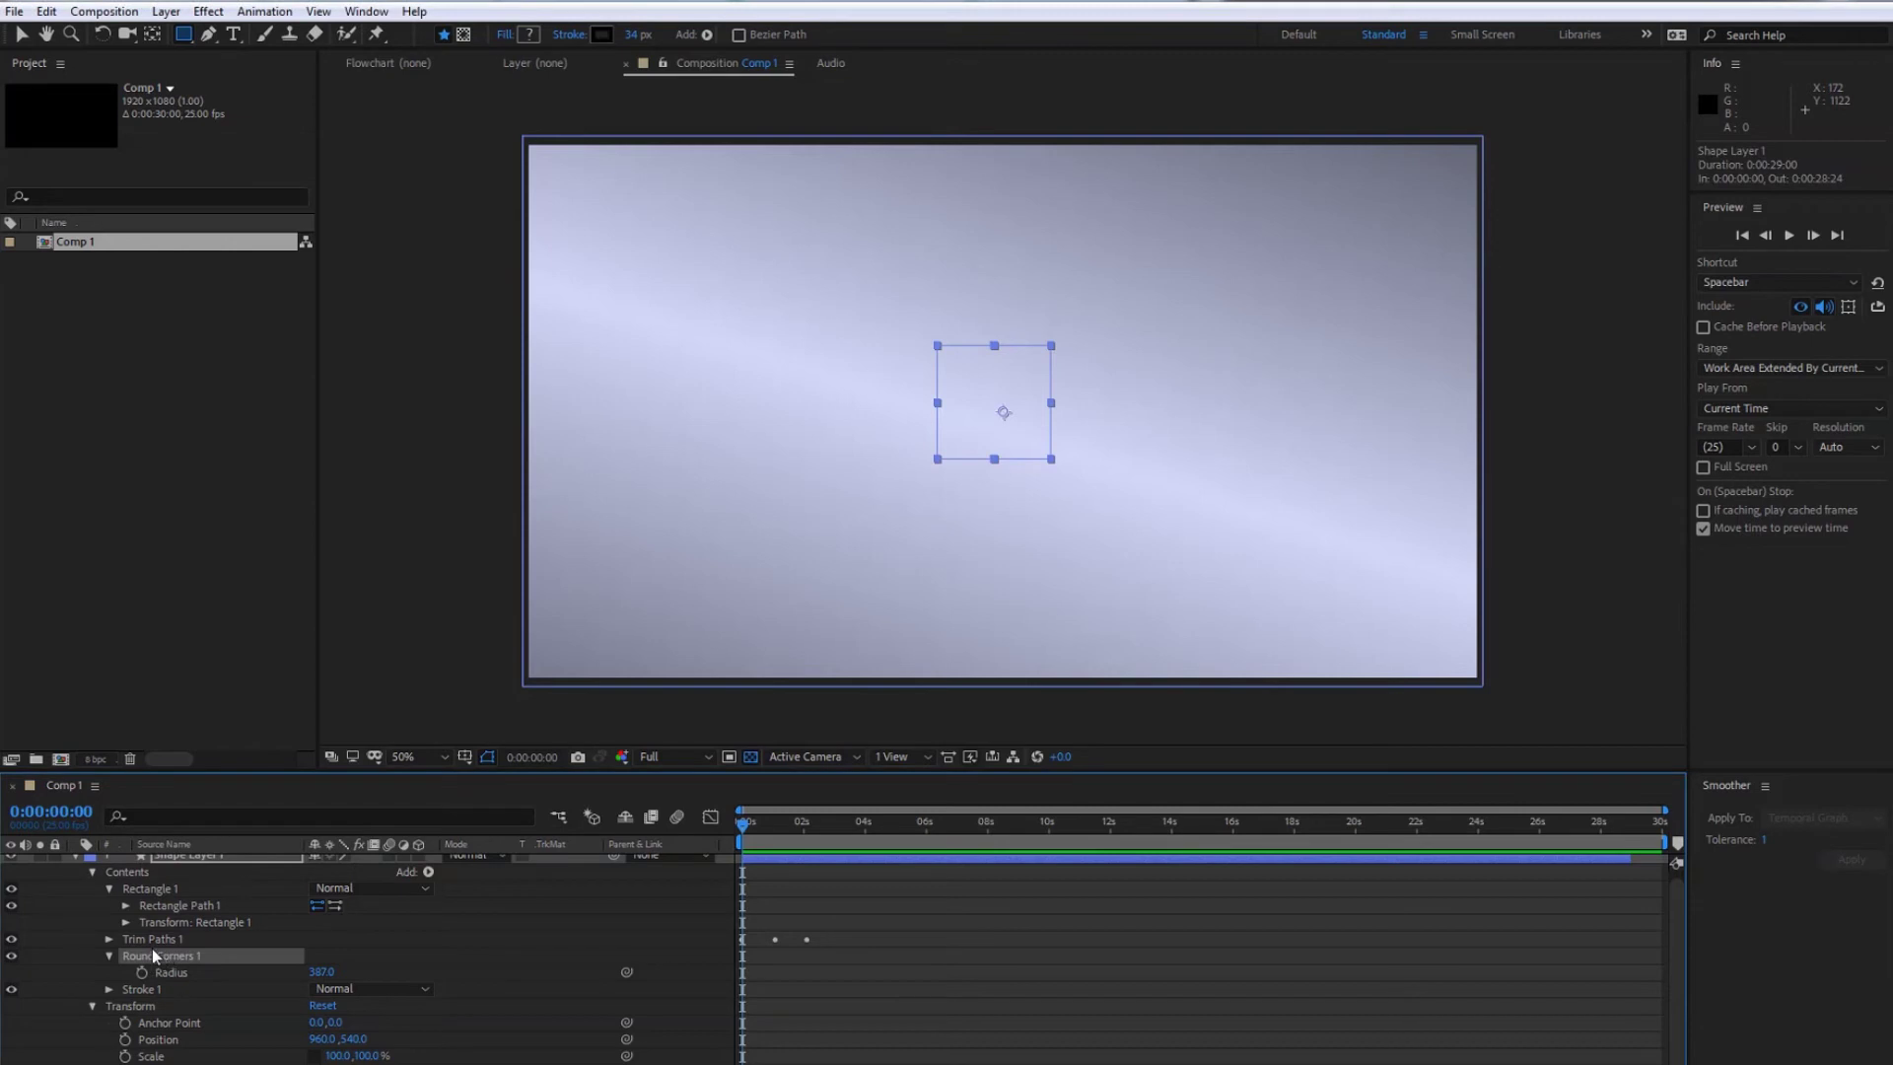
click(144, 938)
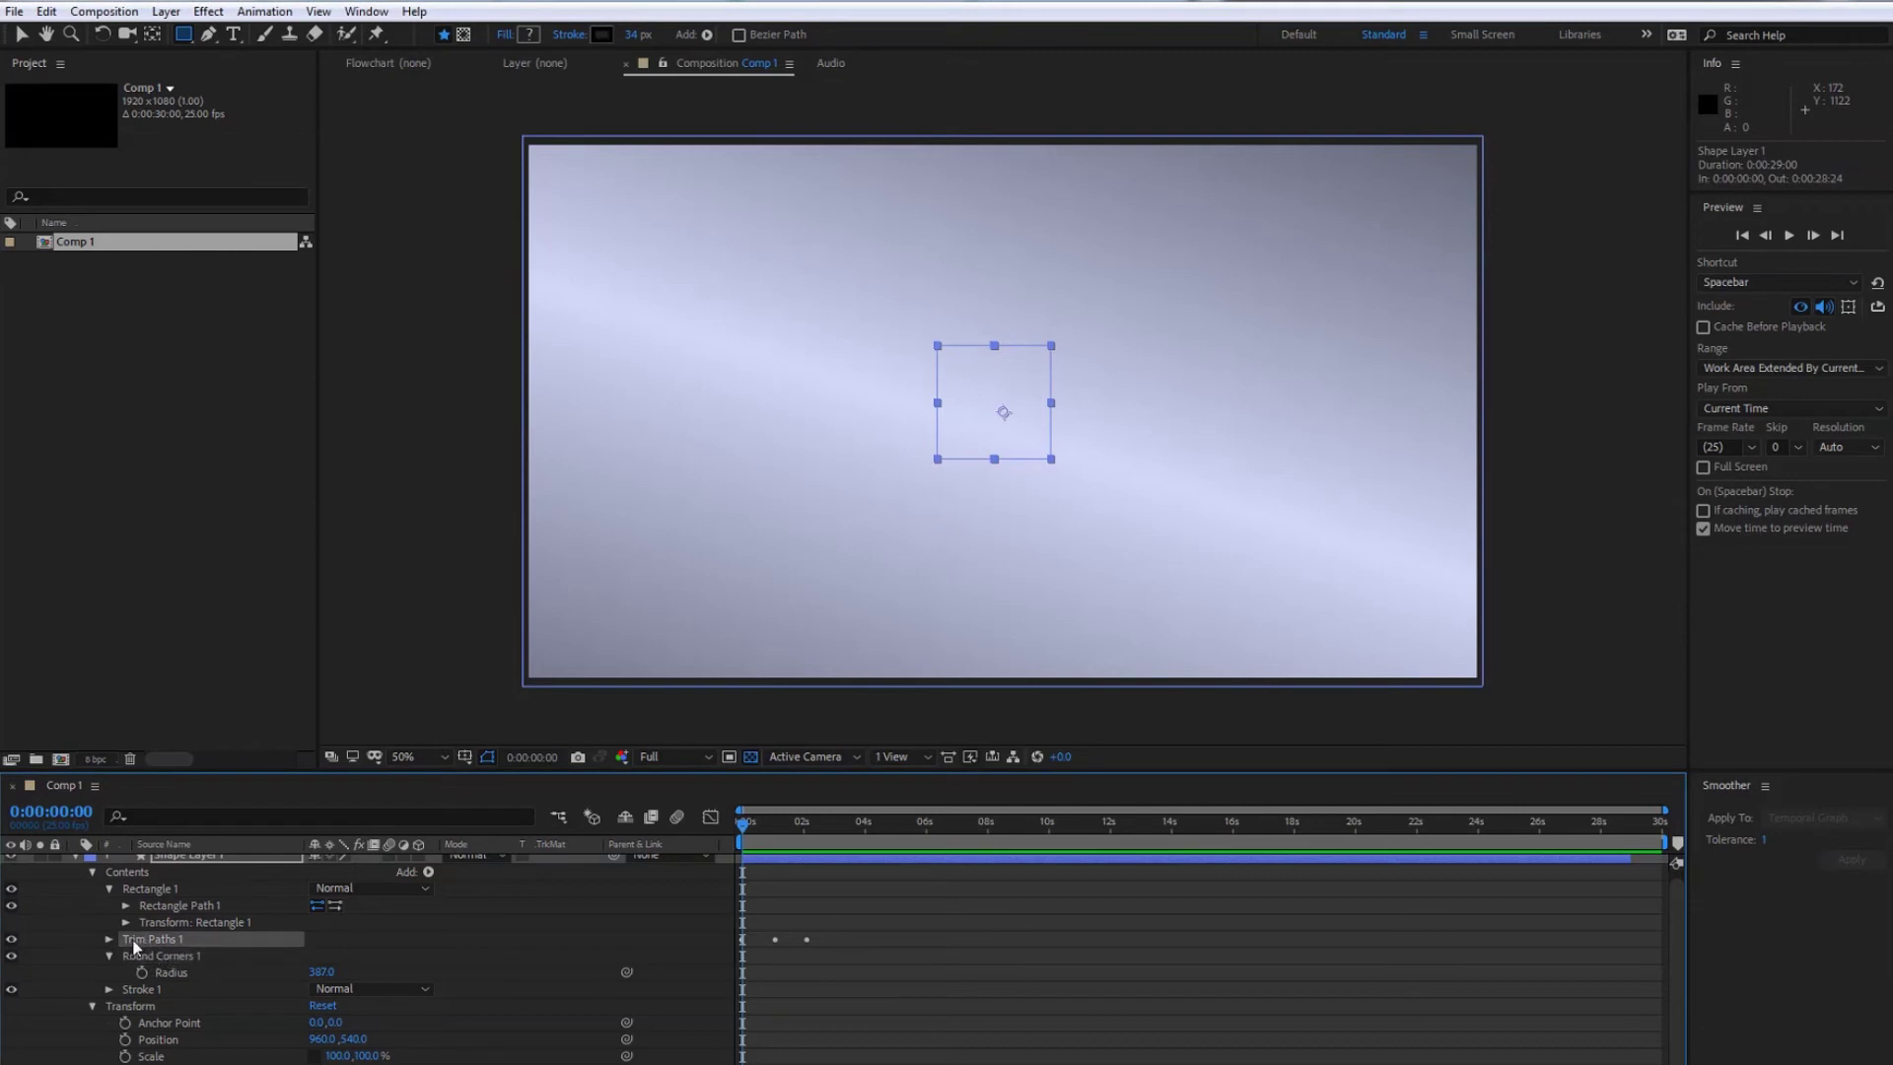
click(162, 955)
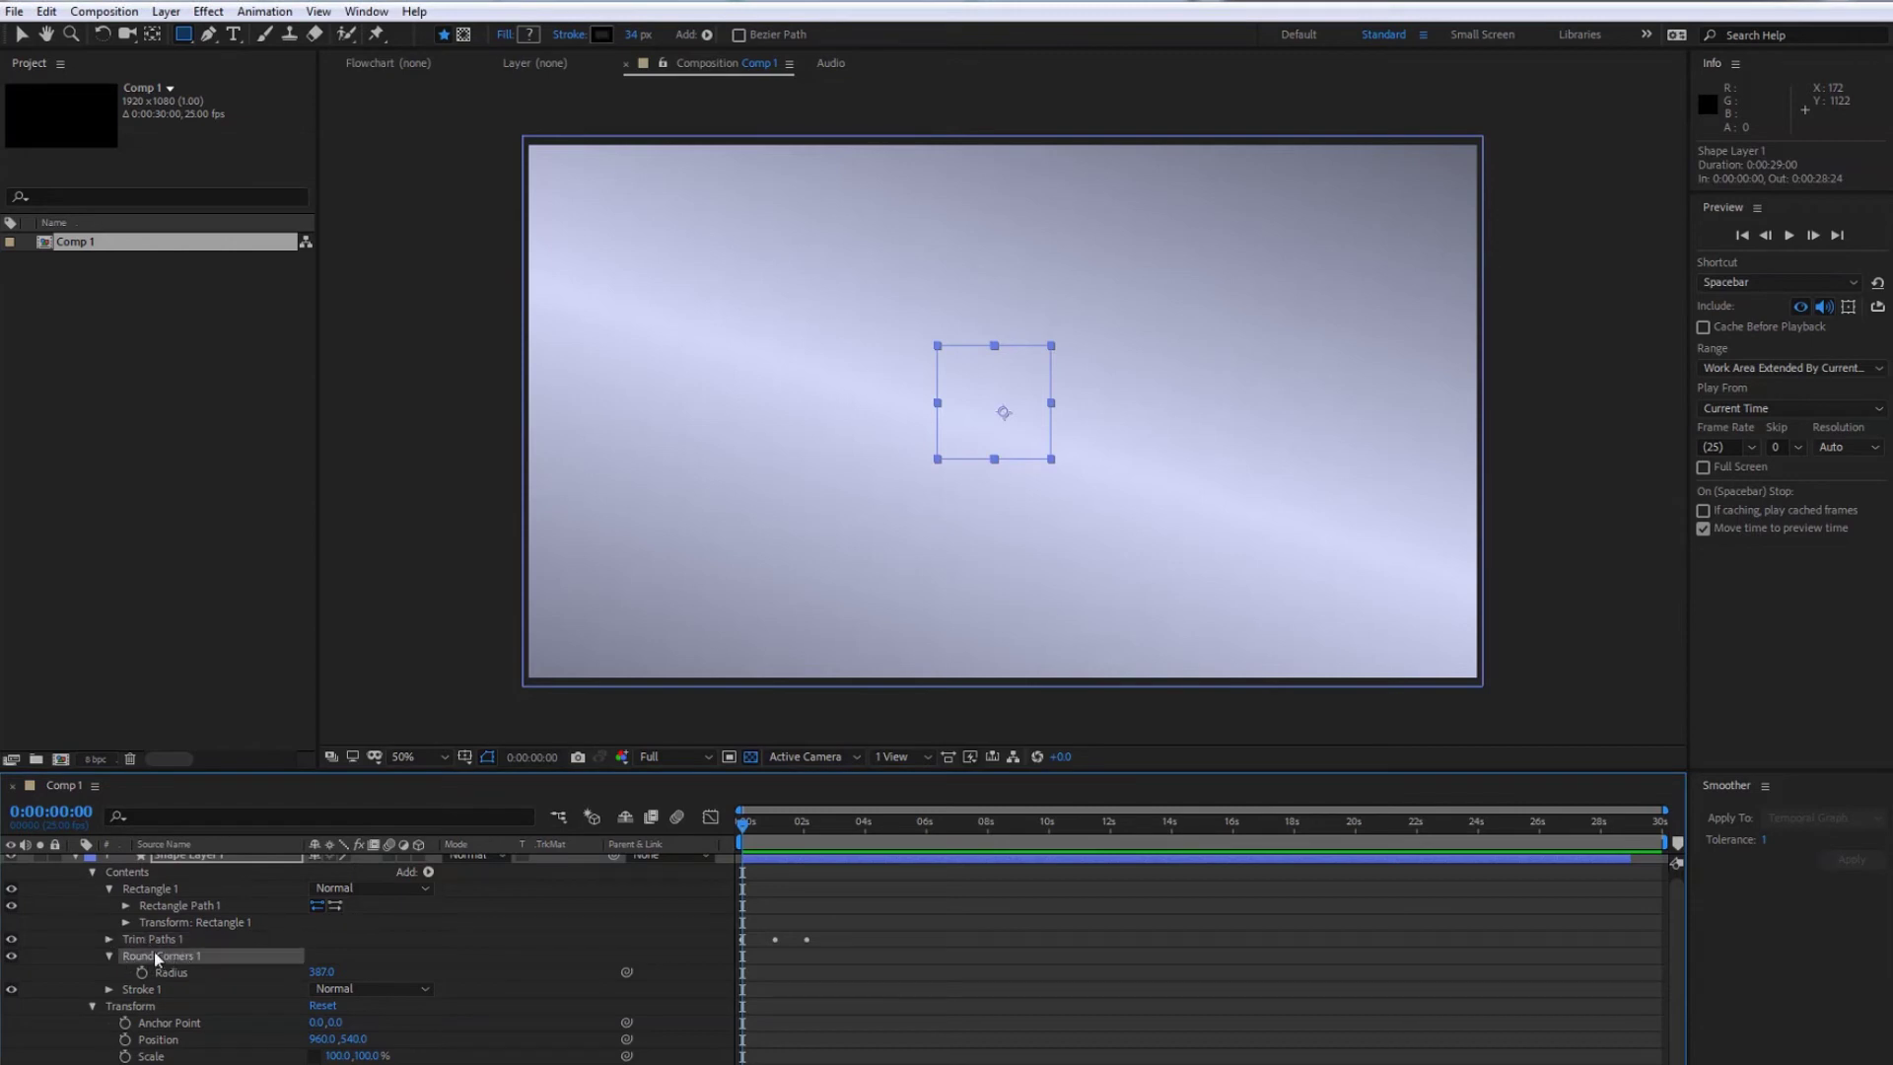
drag(751, 818, 775, 824)
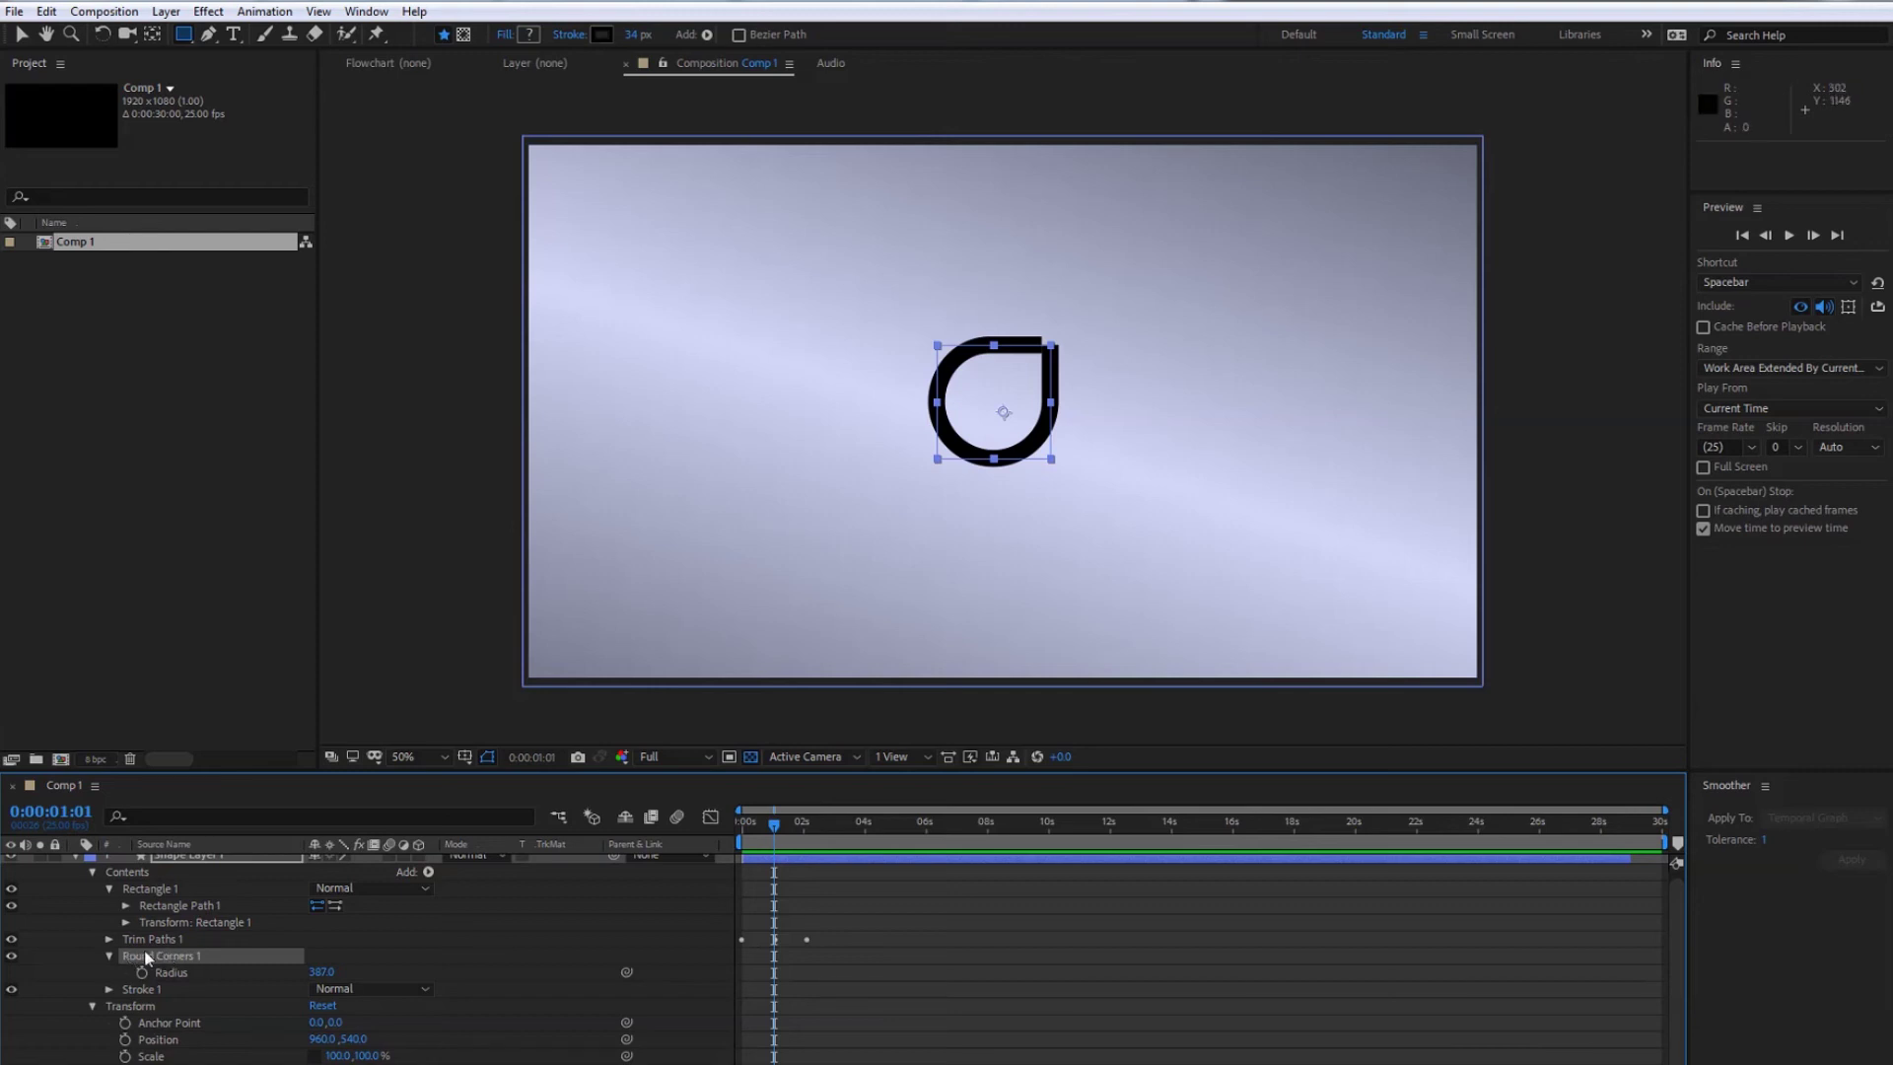
drag(150, 961, 193, 930)
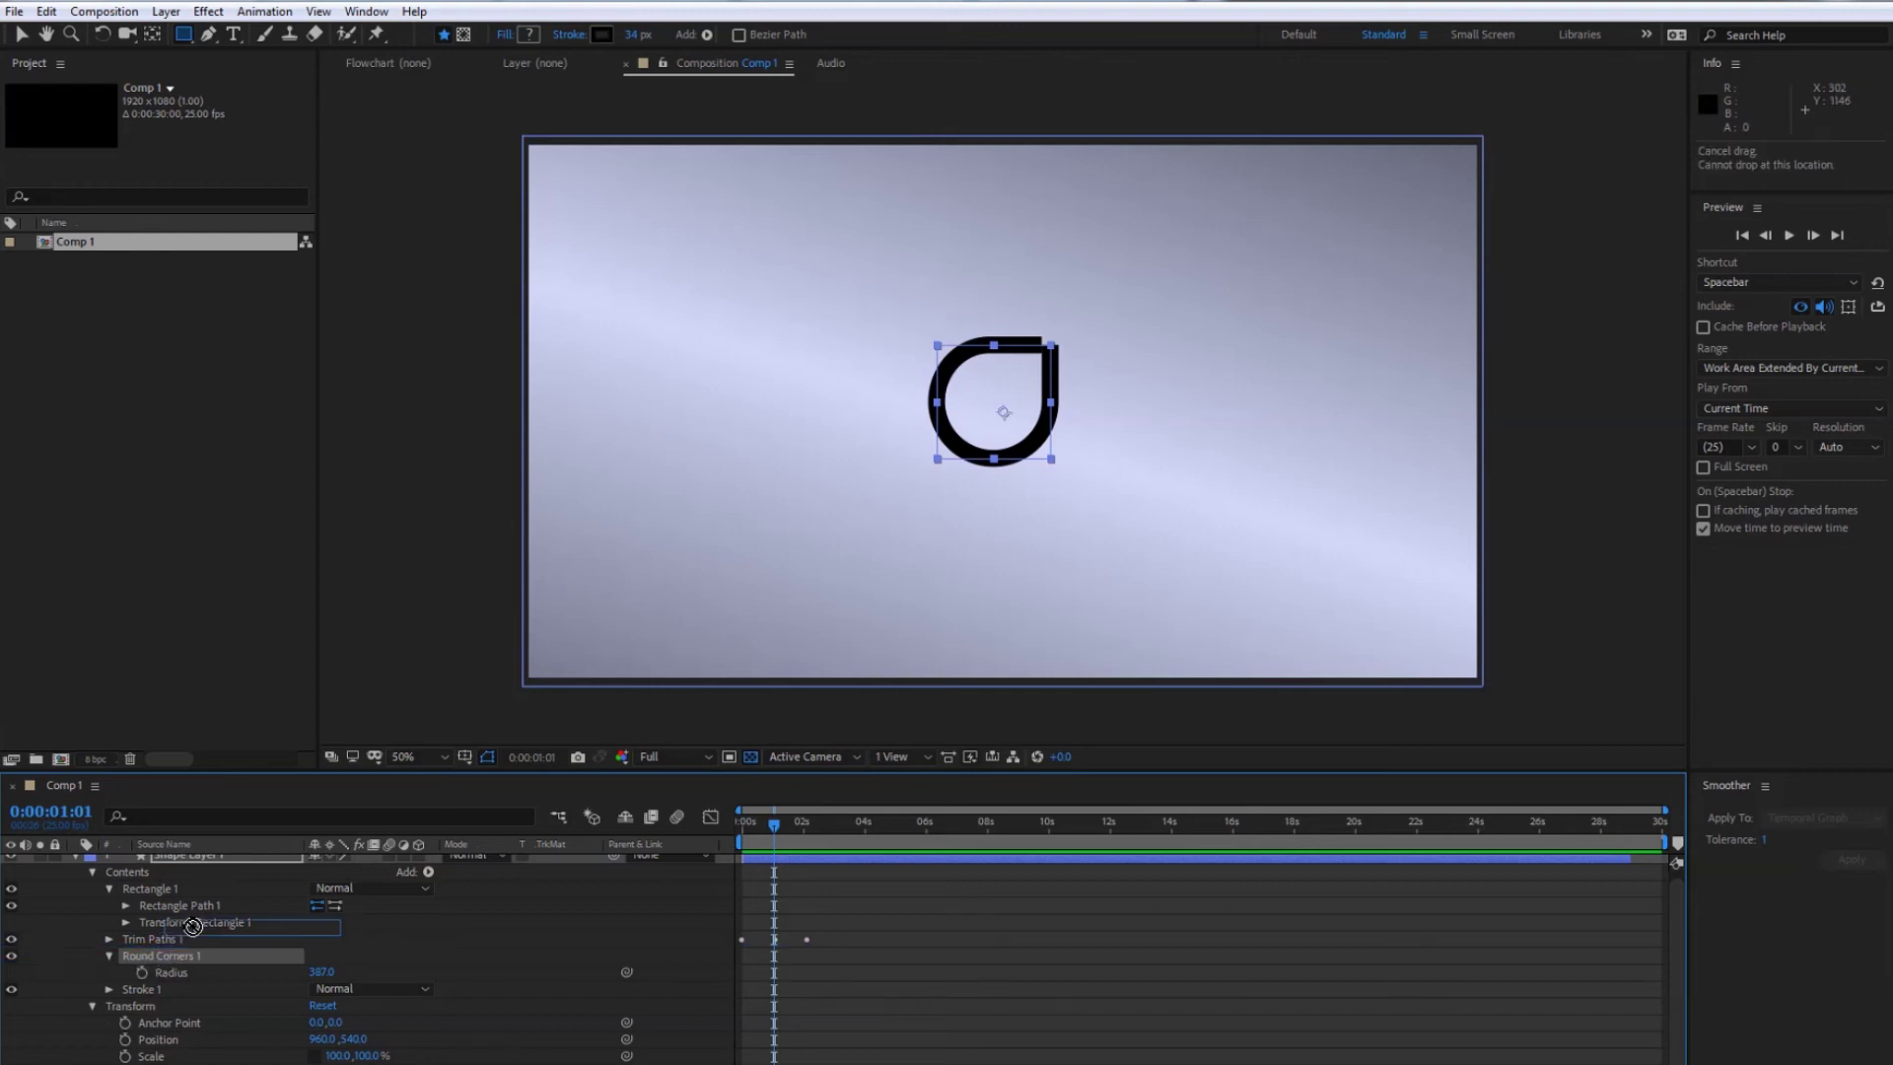
drag(193, 930, 183, 939)
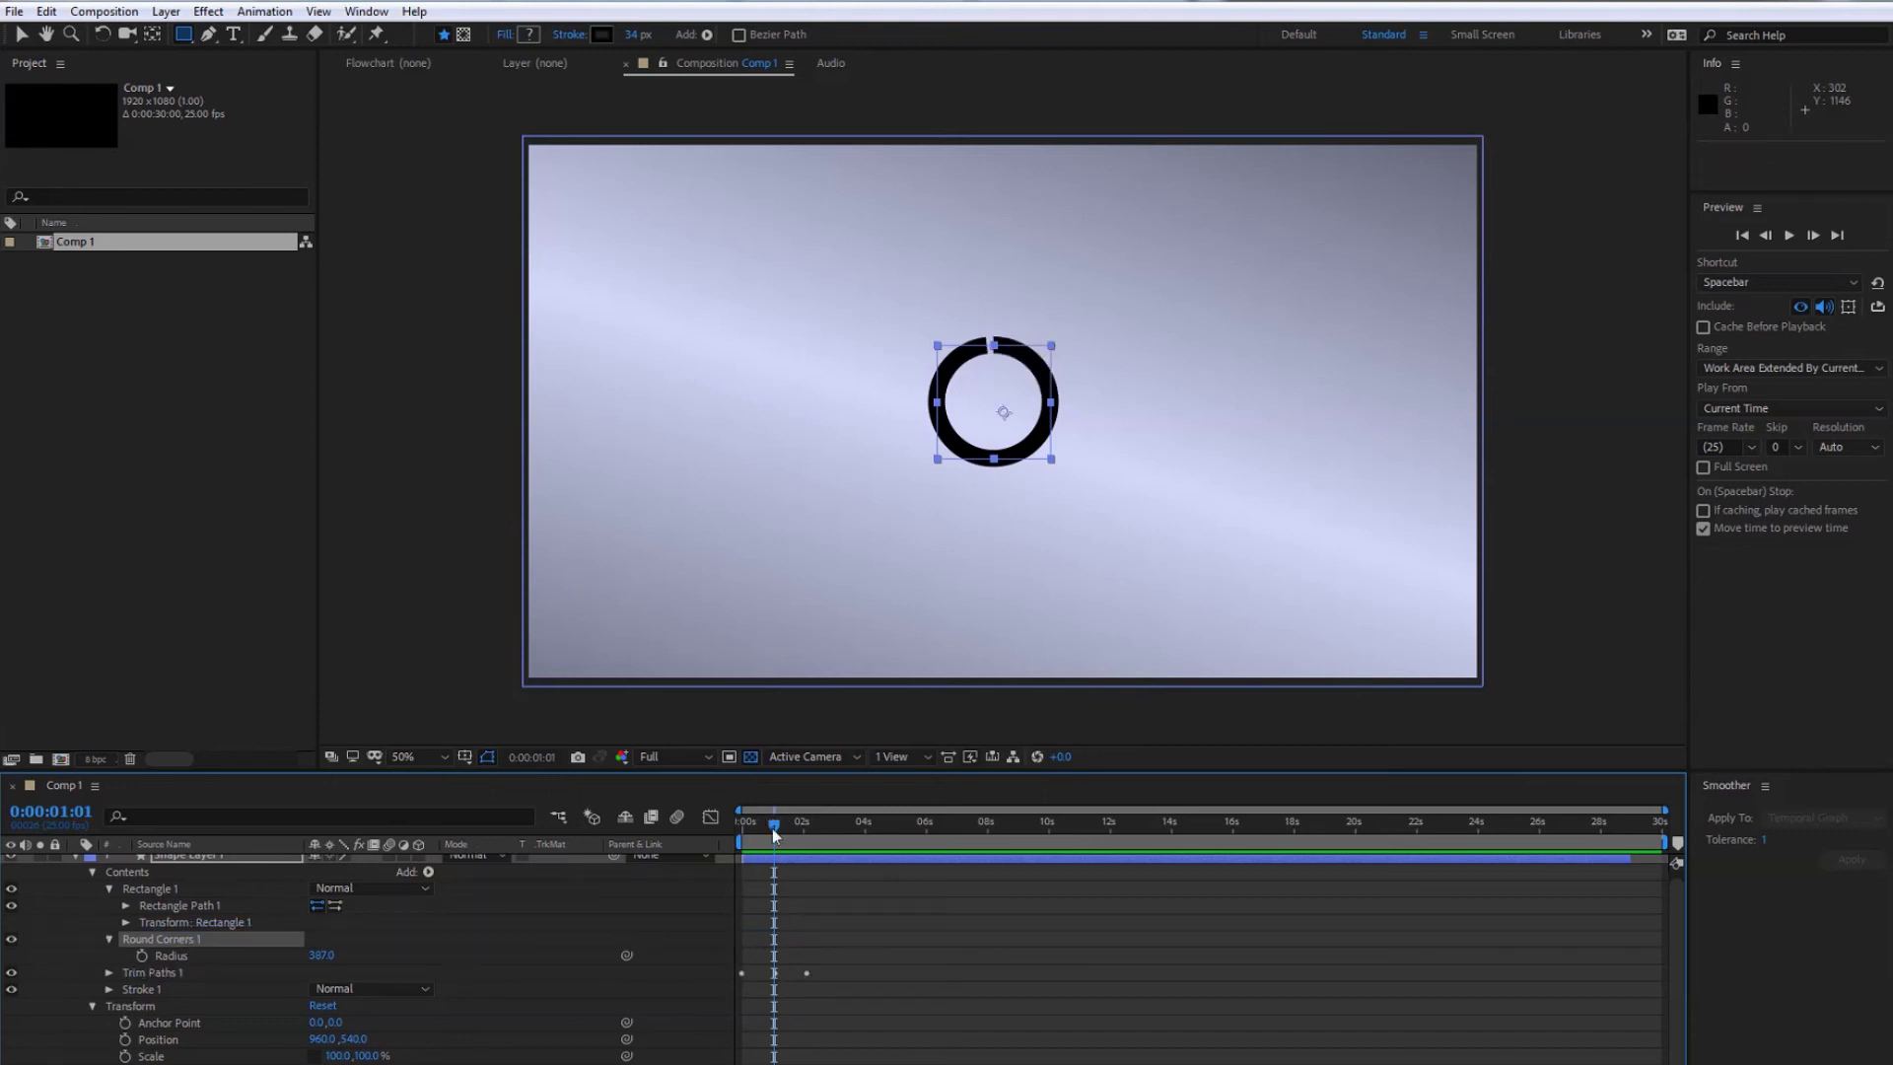
drag(774, 833, 629, 830)
key(space)
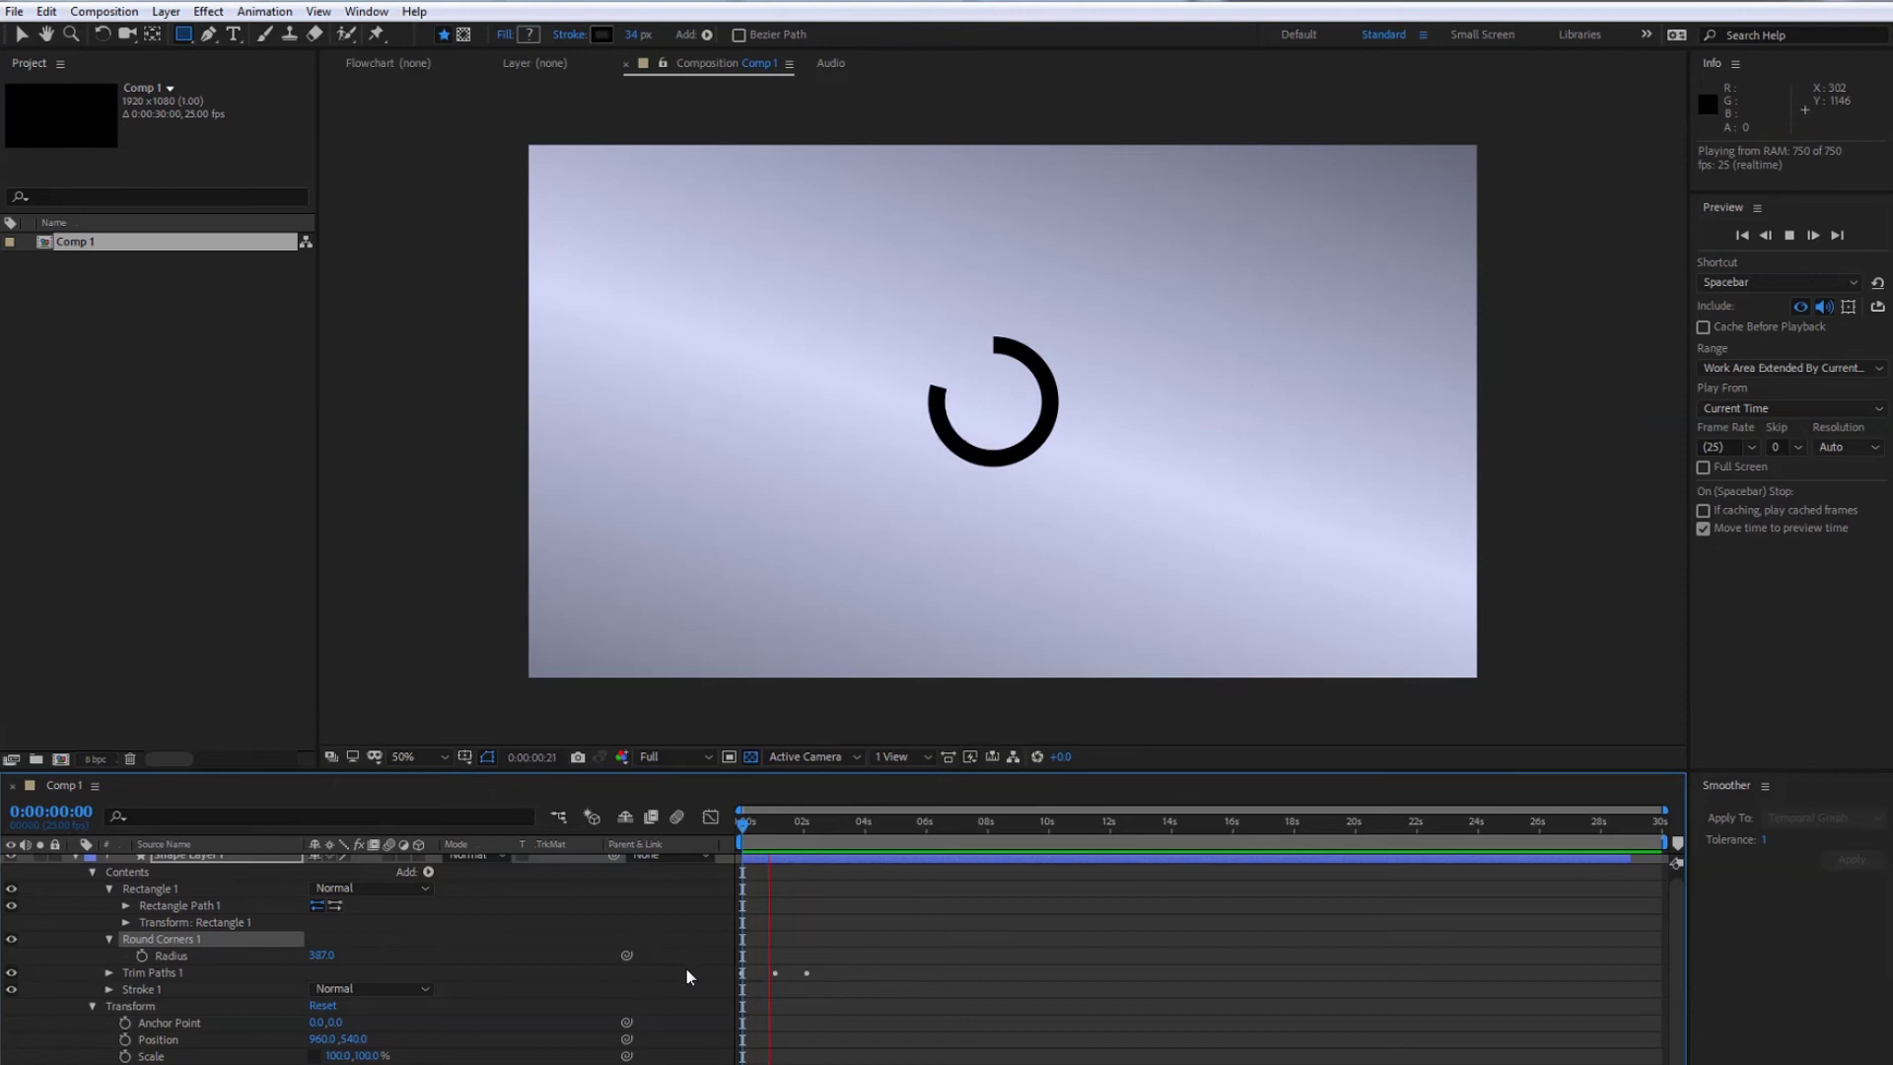
key(space)
key(Home)
key(space)
key(space)
drag(162, 936, 187, 978)
drag(741, 824, 775, 824)
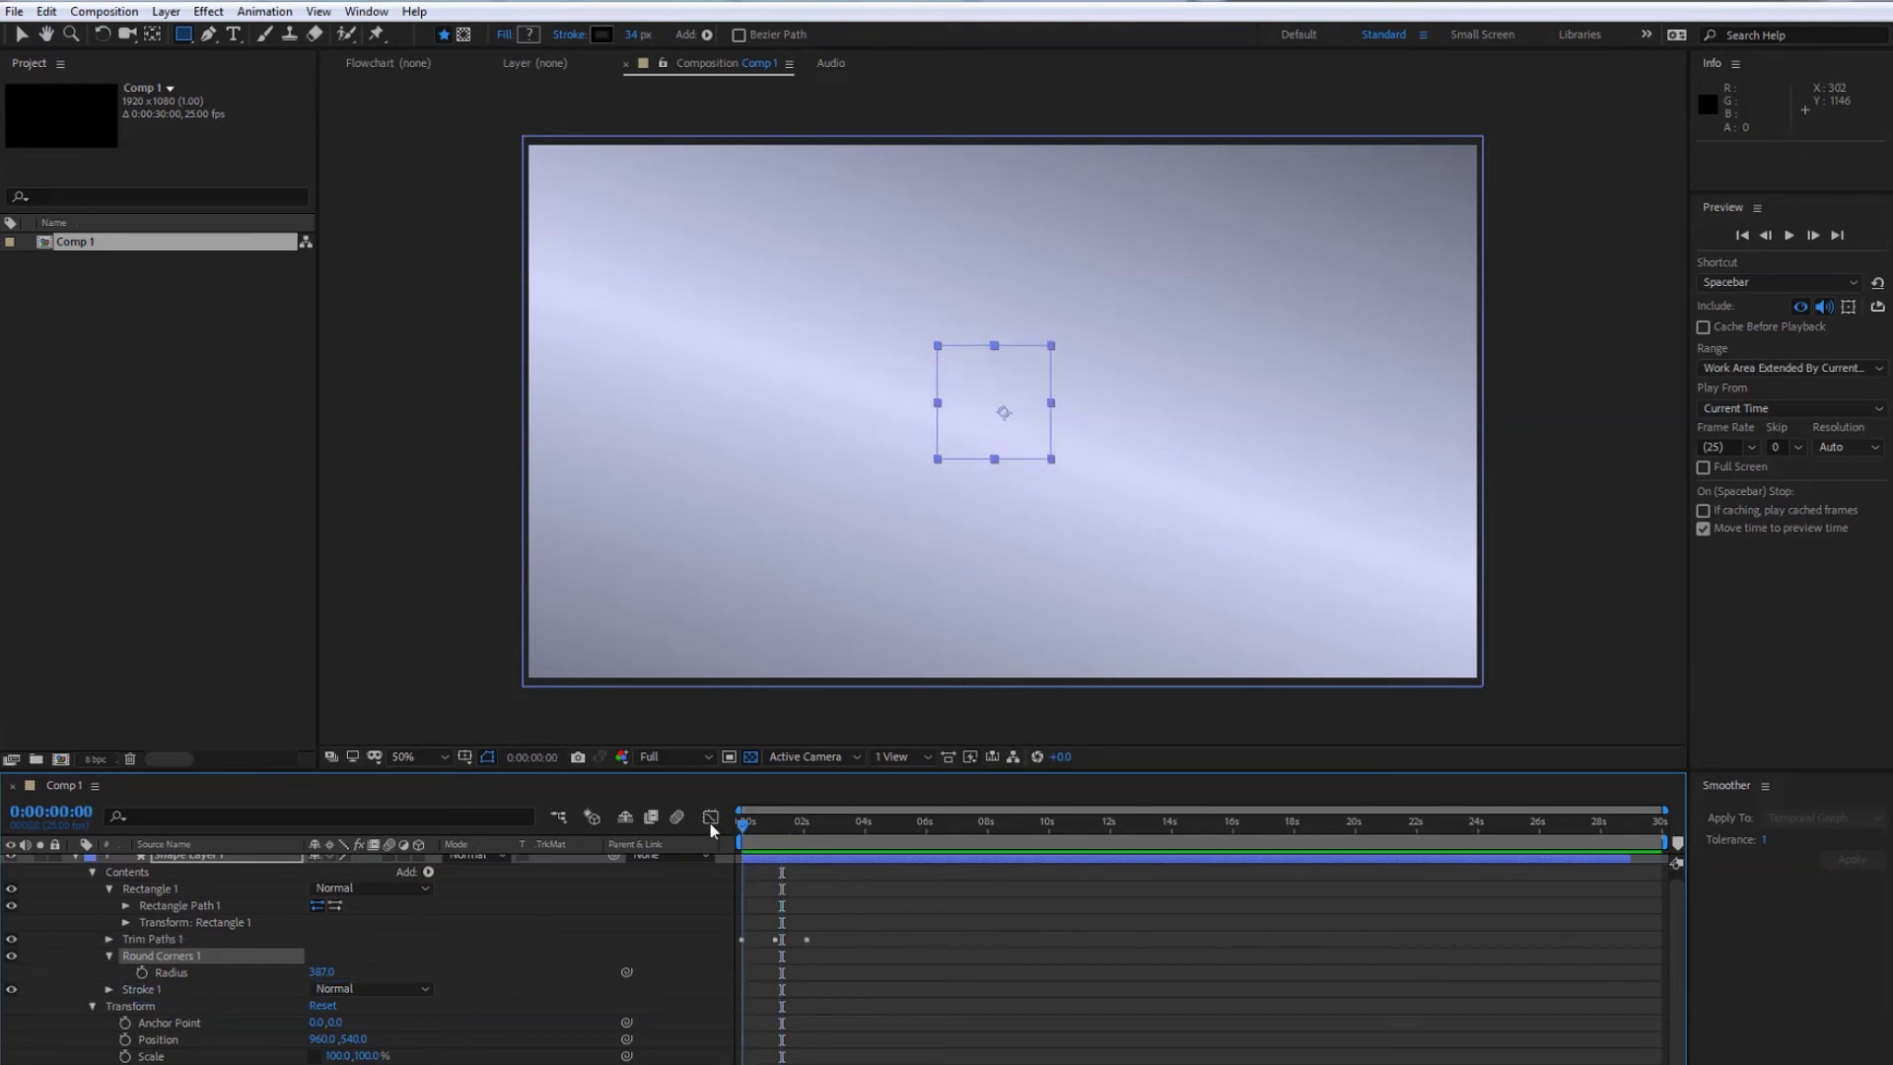
key(ctrl+z)
key(space)
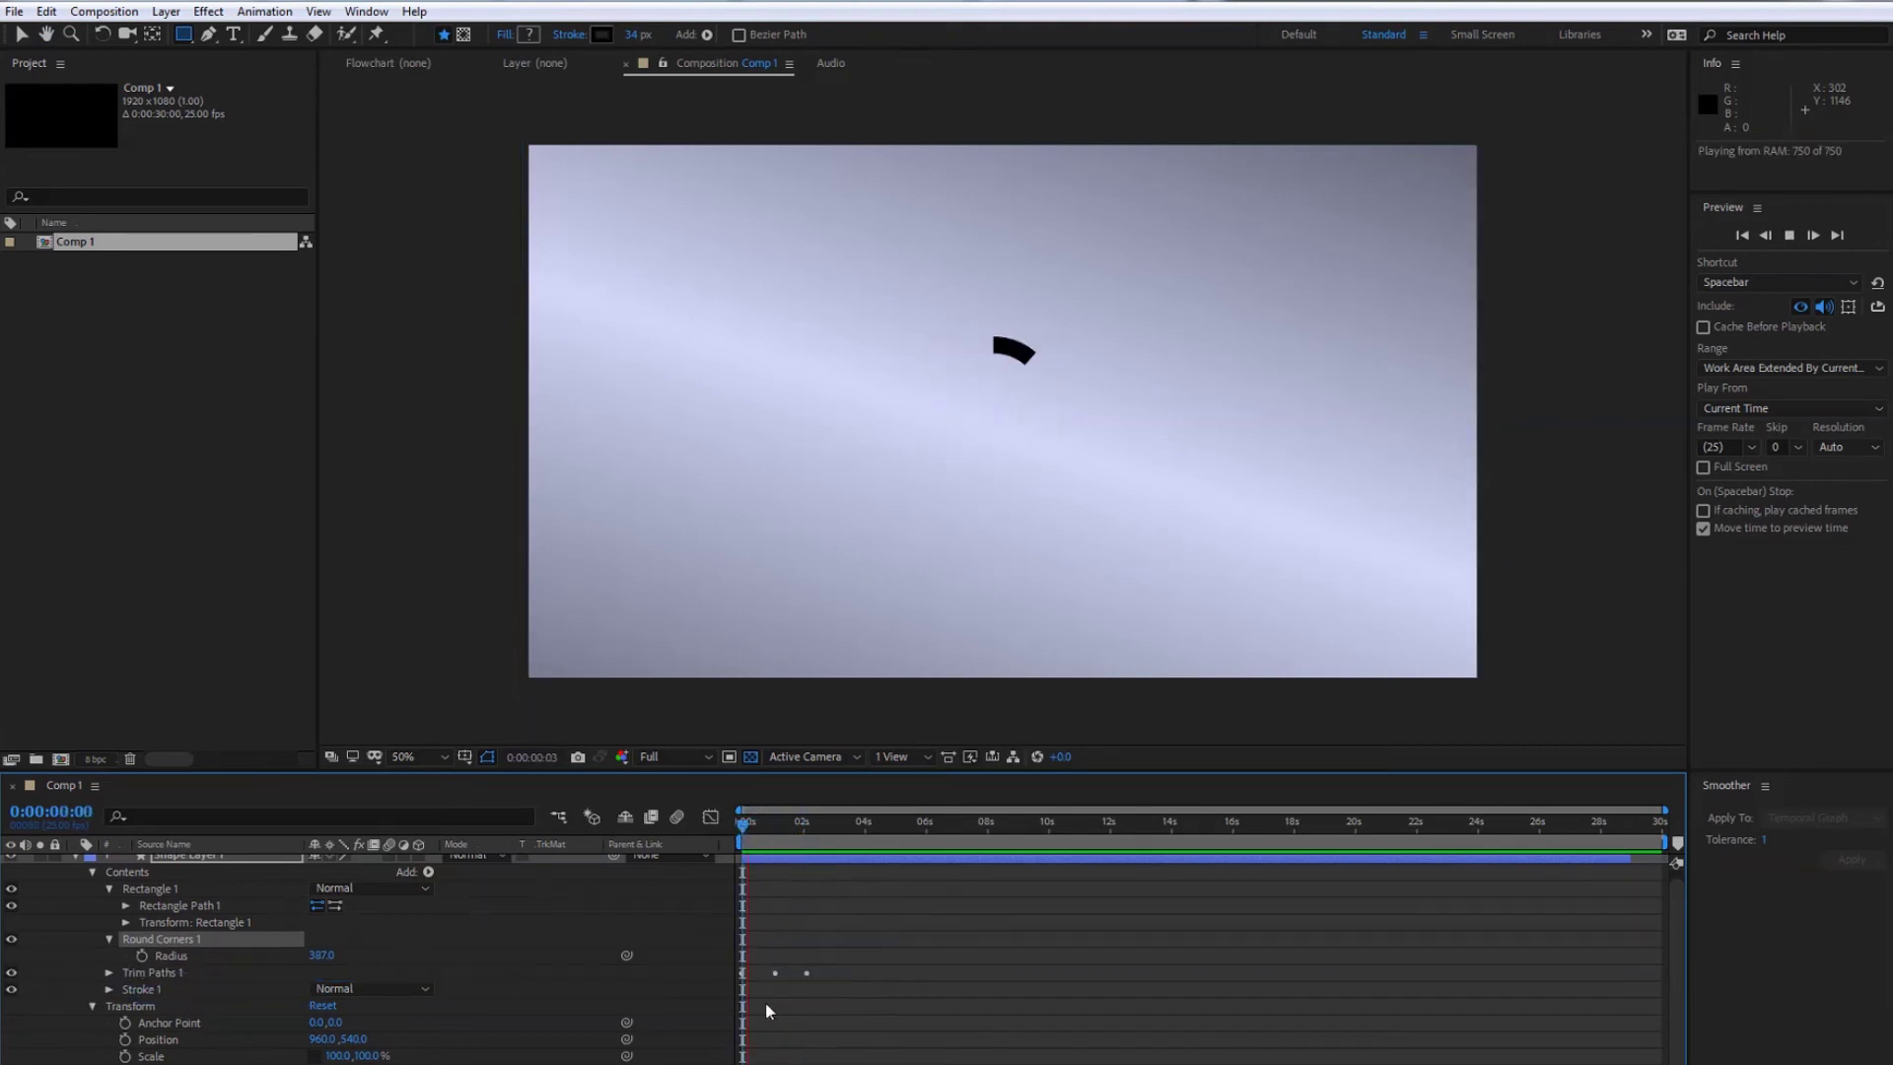
key(space)
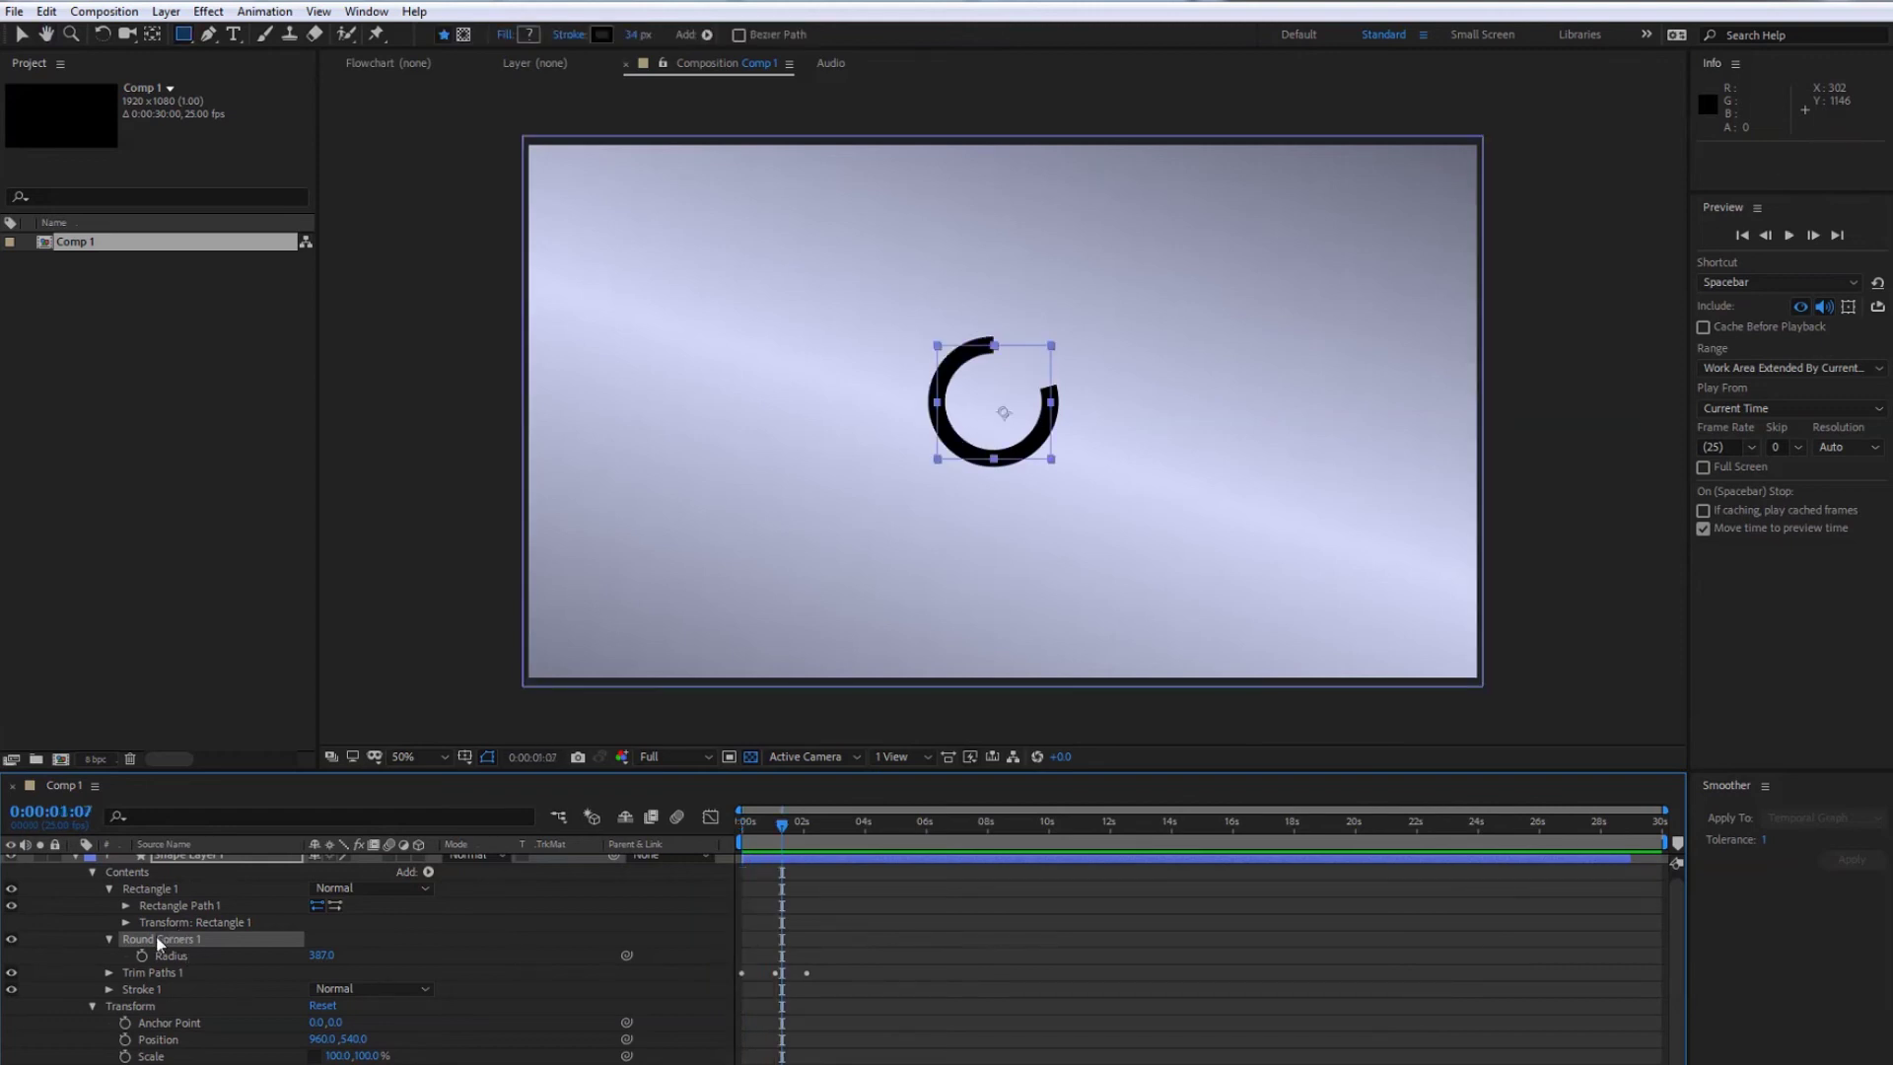
drag(157, 943, 186, 978)
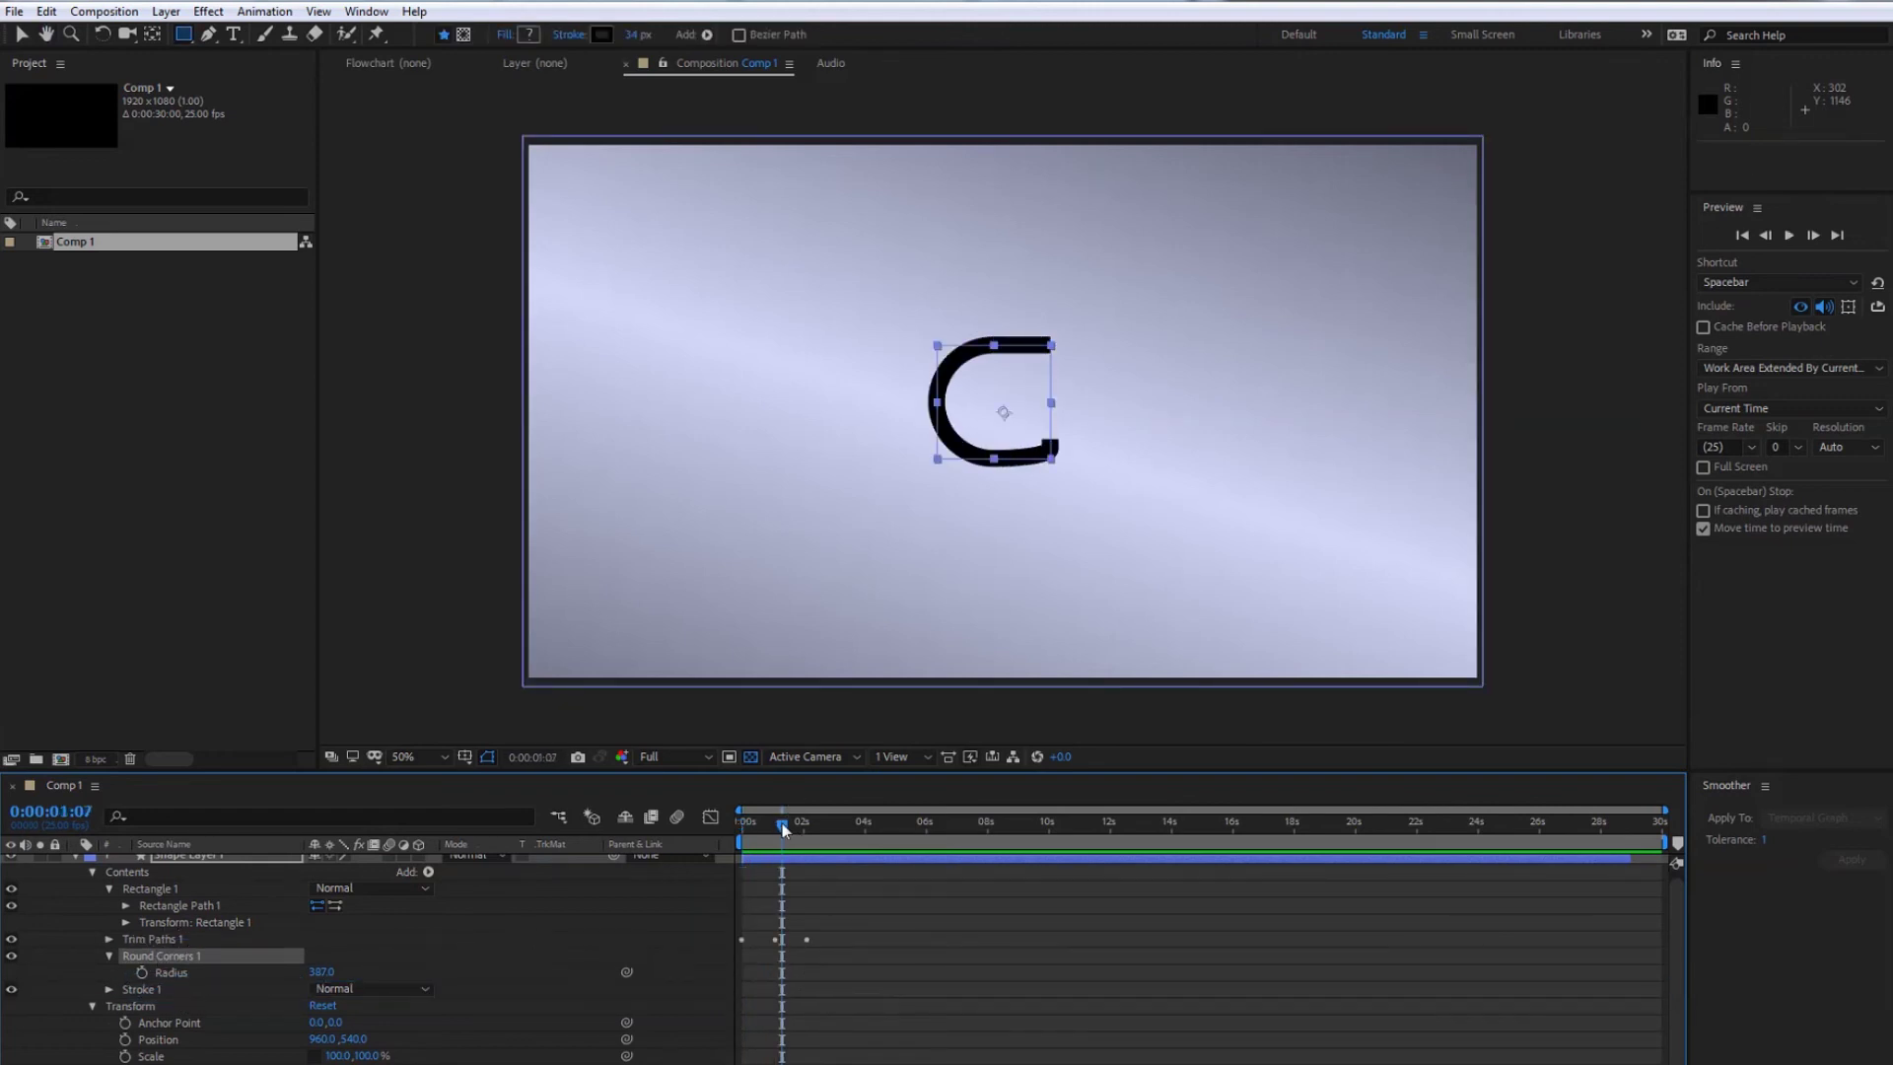
drag(783, 829, 742, 829)
click(109, 989)
Set the stroke's Line Cap to Projecting Cap and add a Dash of 10.0.
scroll(264, 980, down, 3)
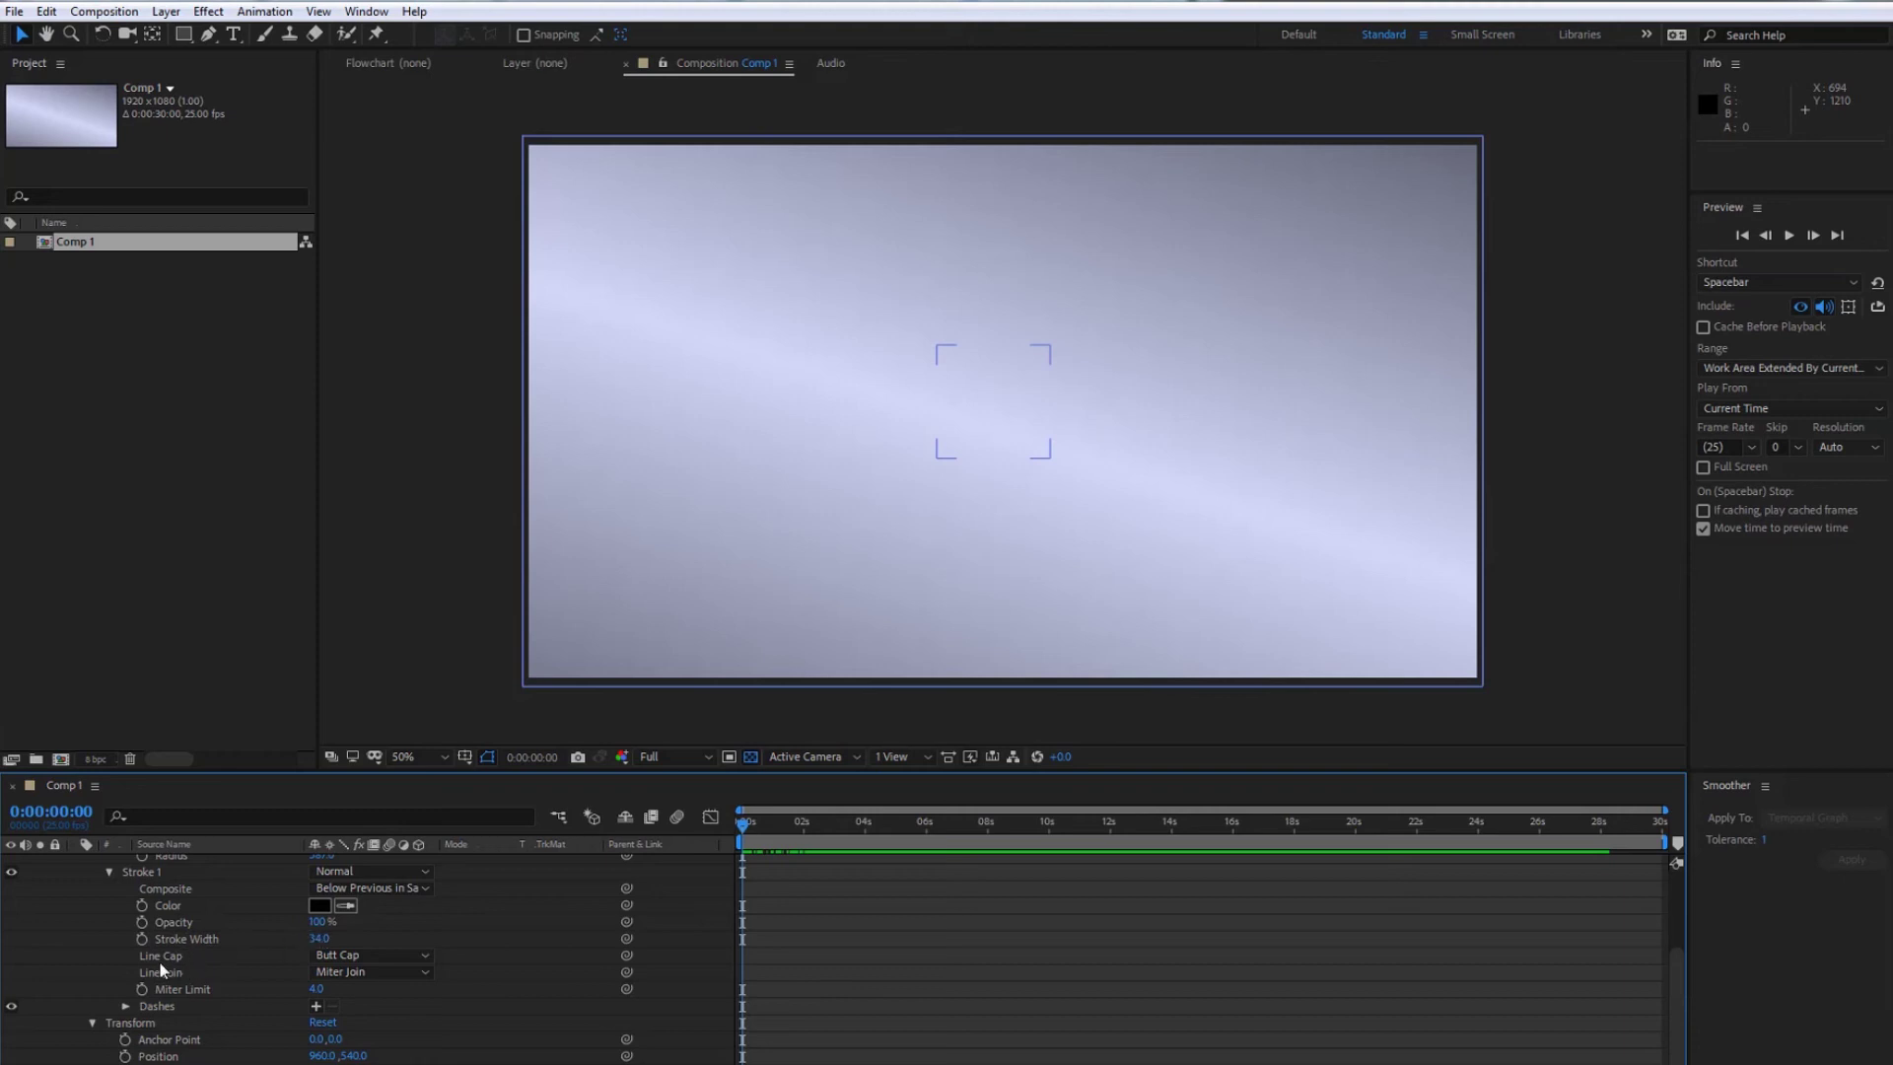
key(space)
key(space)
click(342, 951)
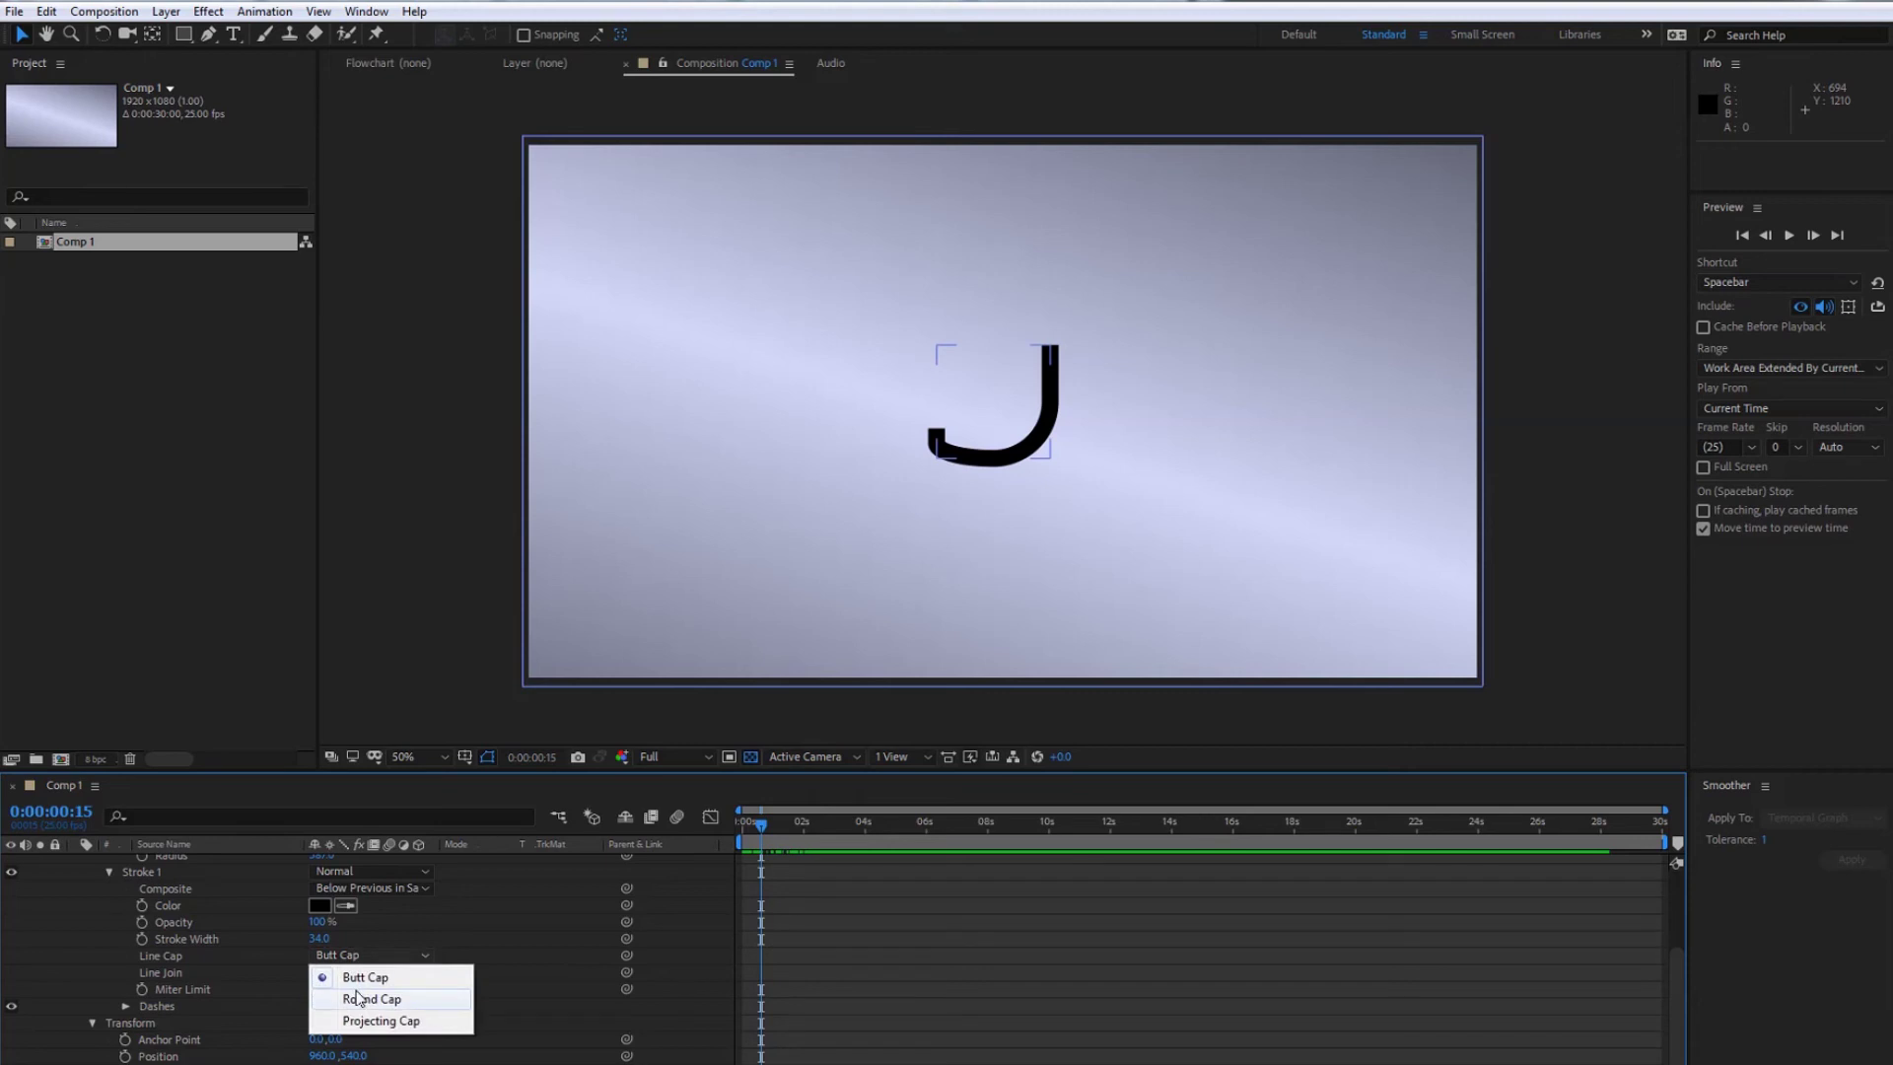
click(340, 997)
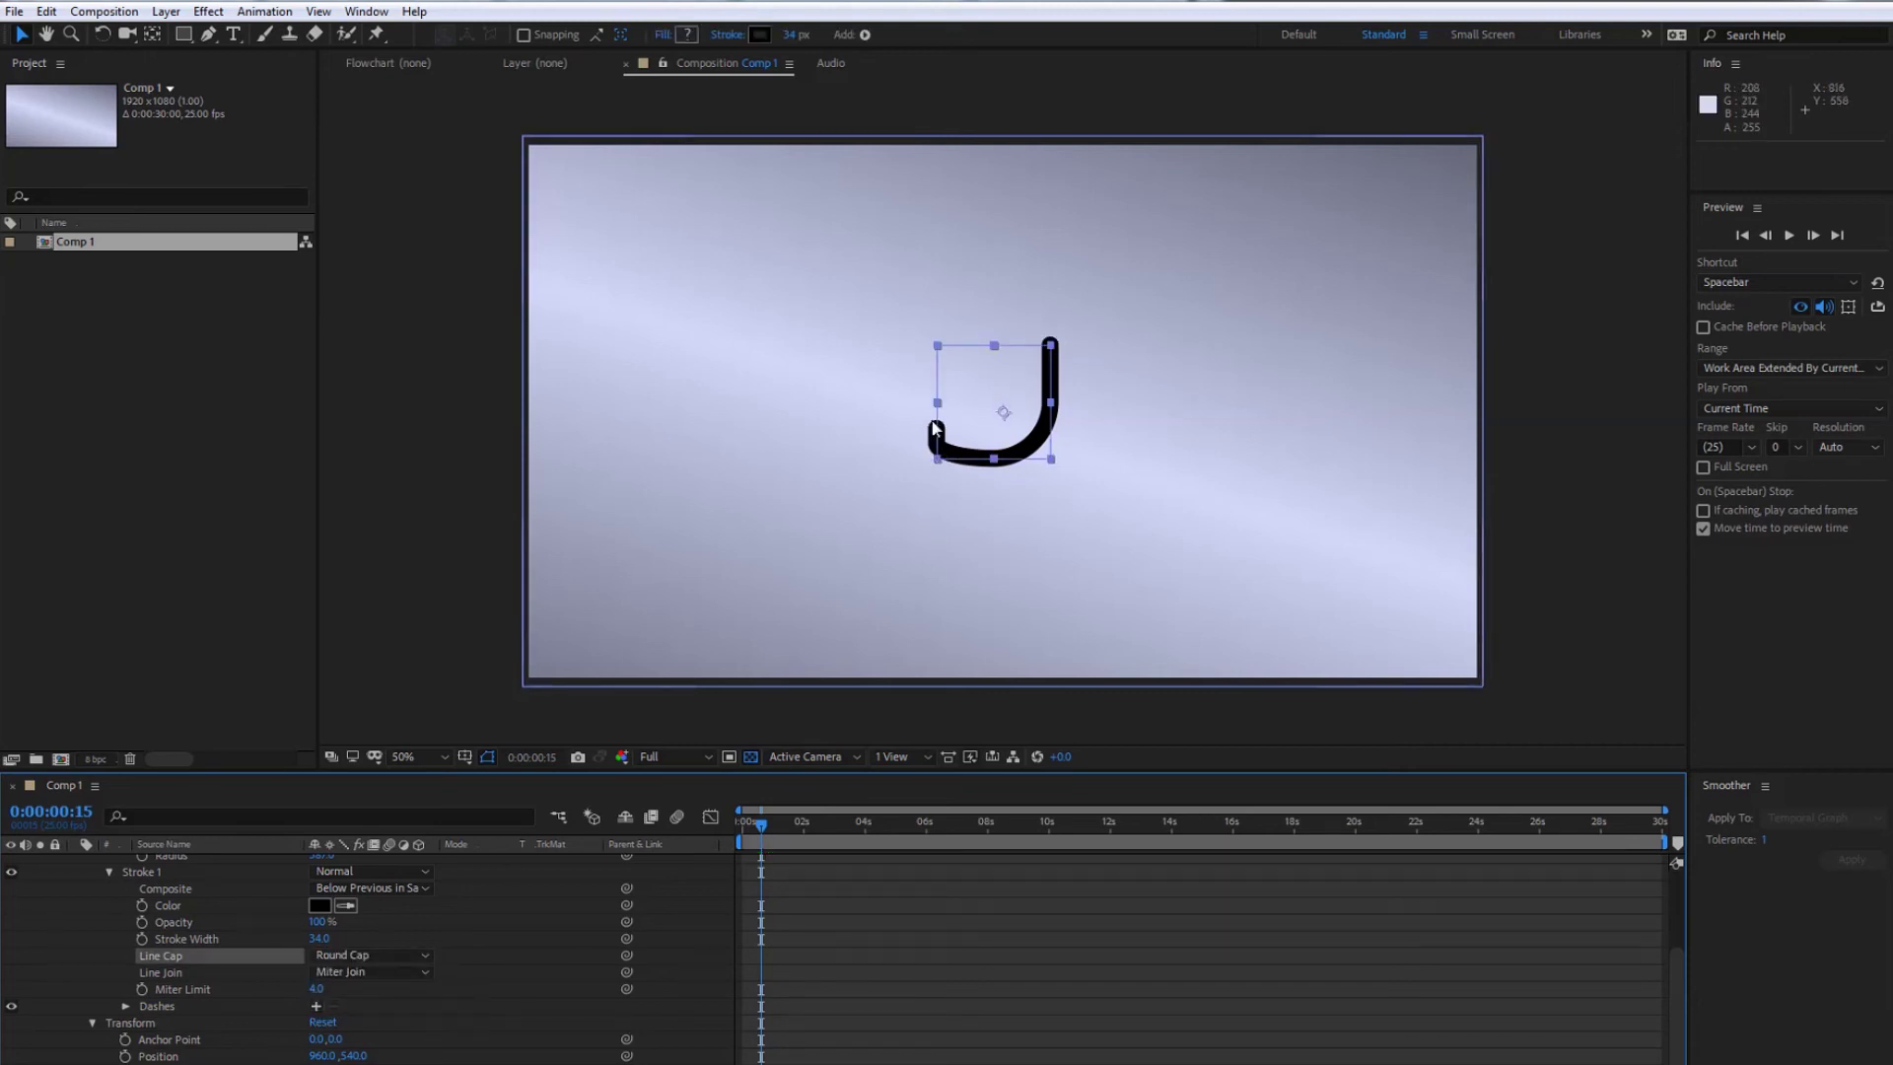
click(369, 955)
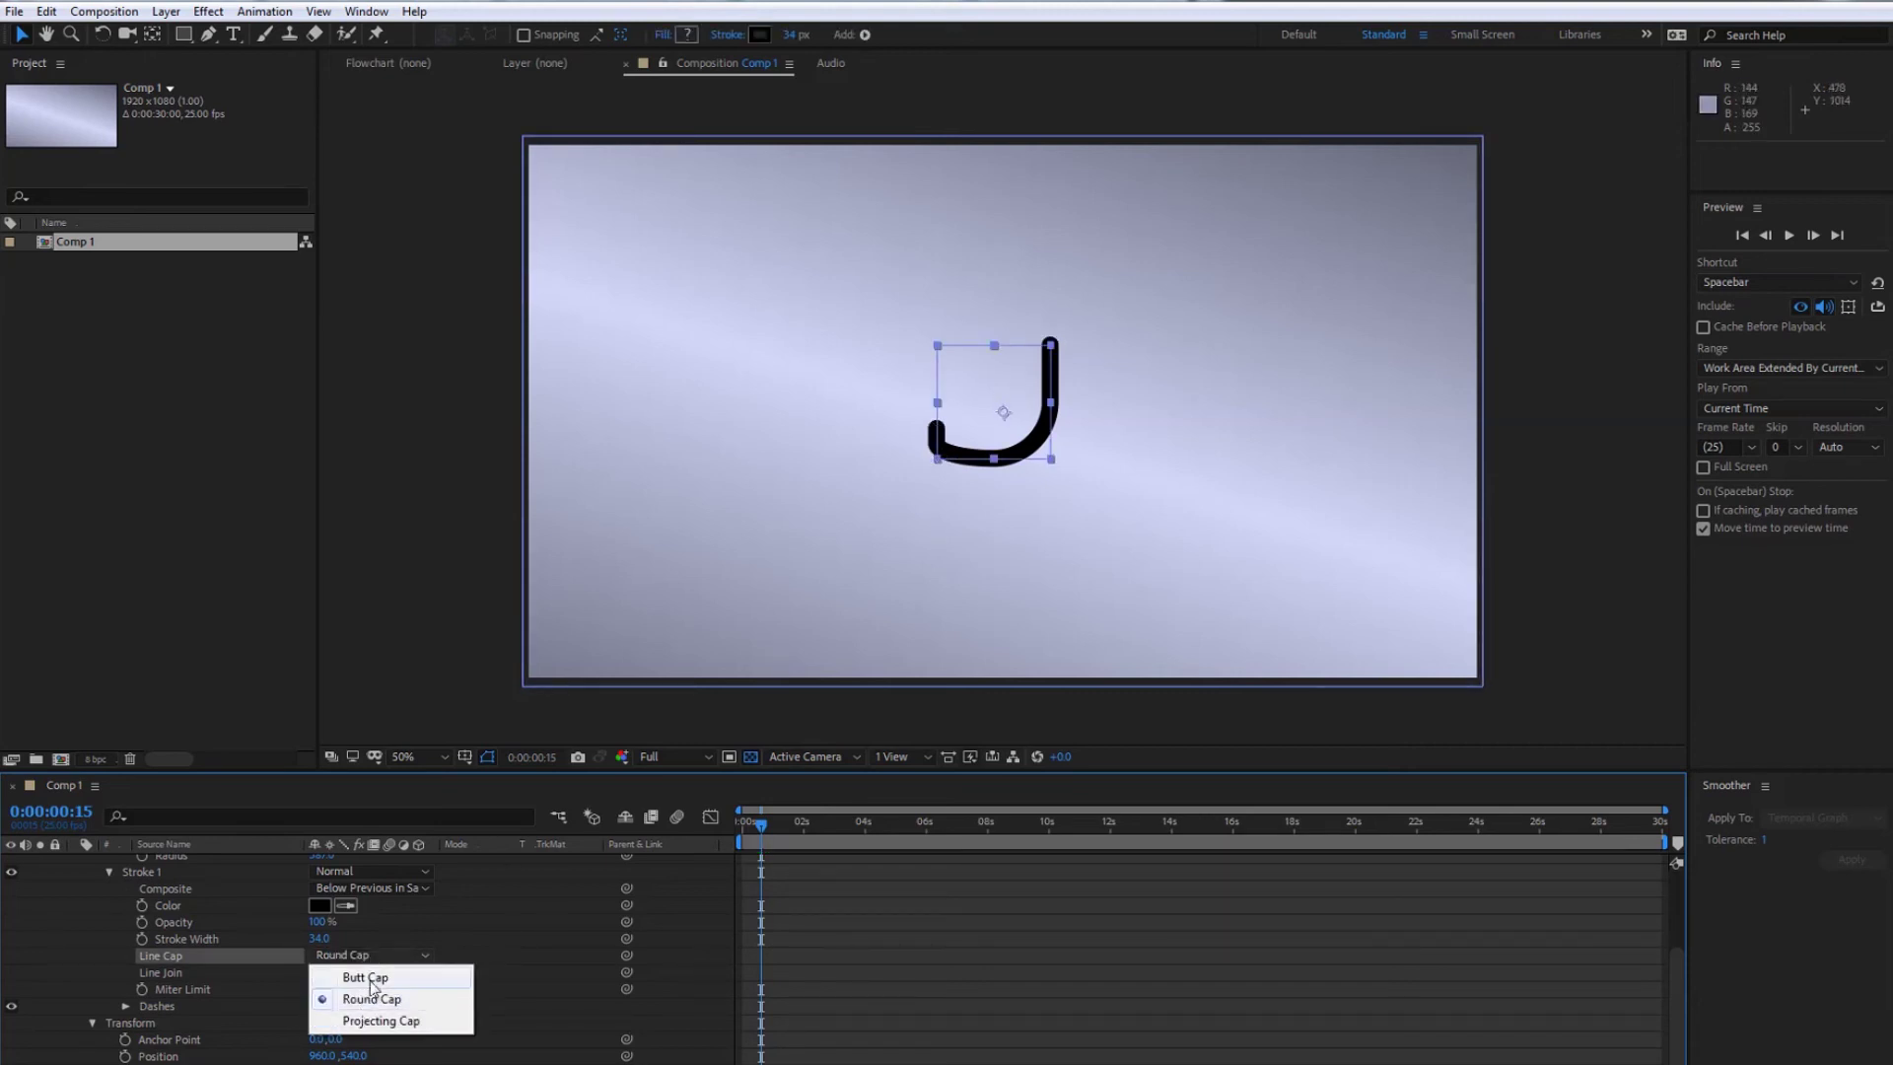
click(371, 978)
click(372, 958)
click(371, 1018)
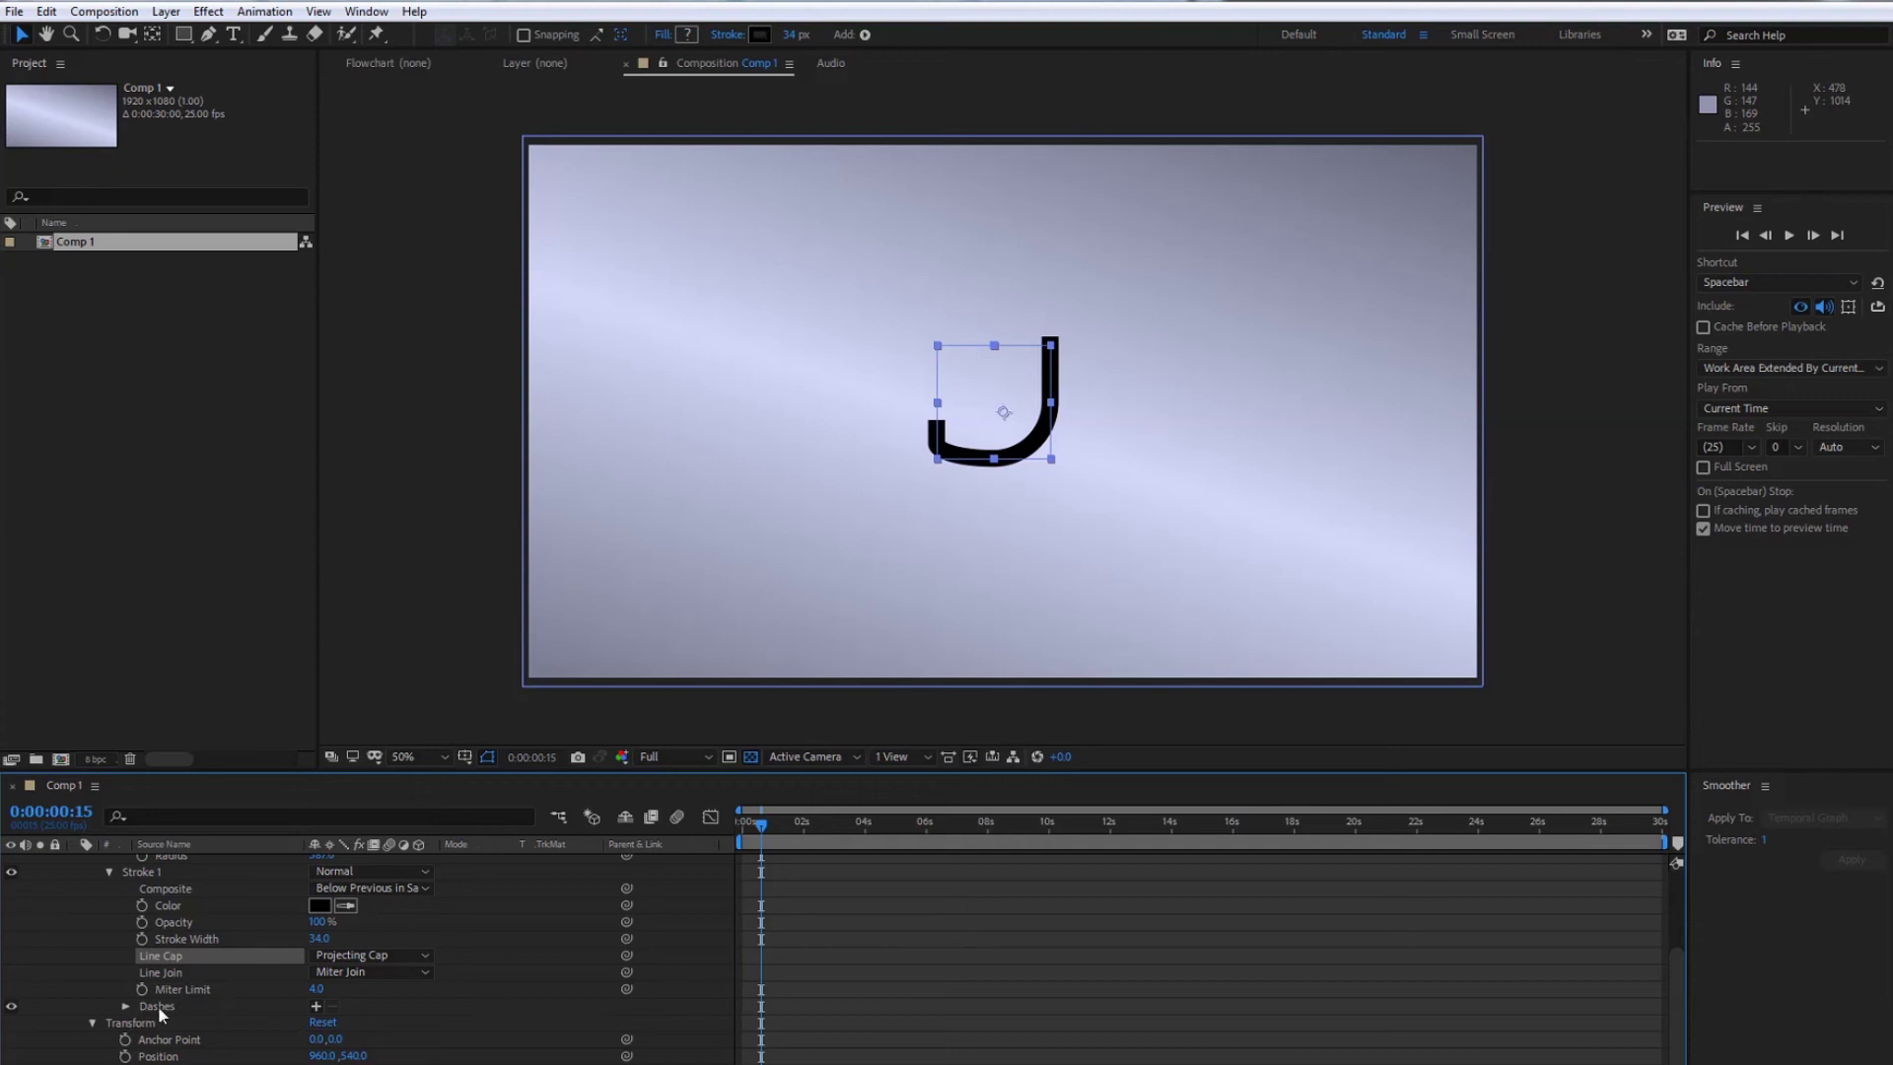
click(124, 1005)
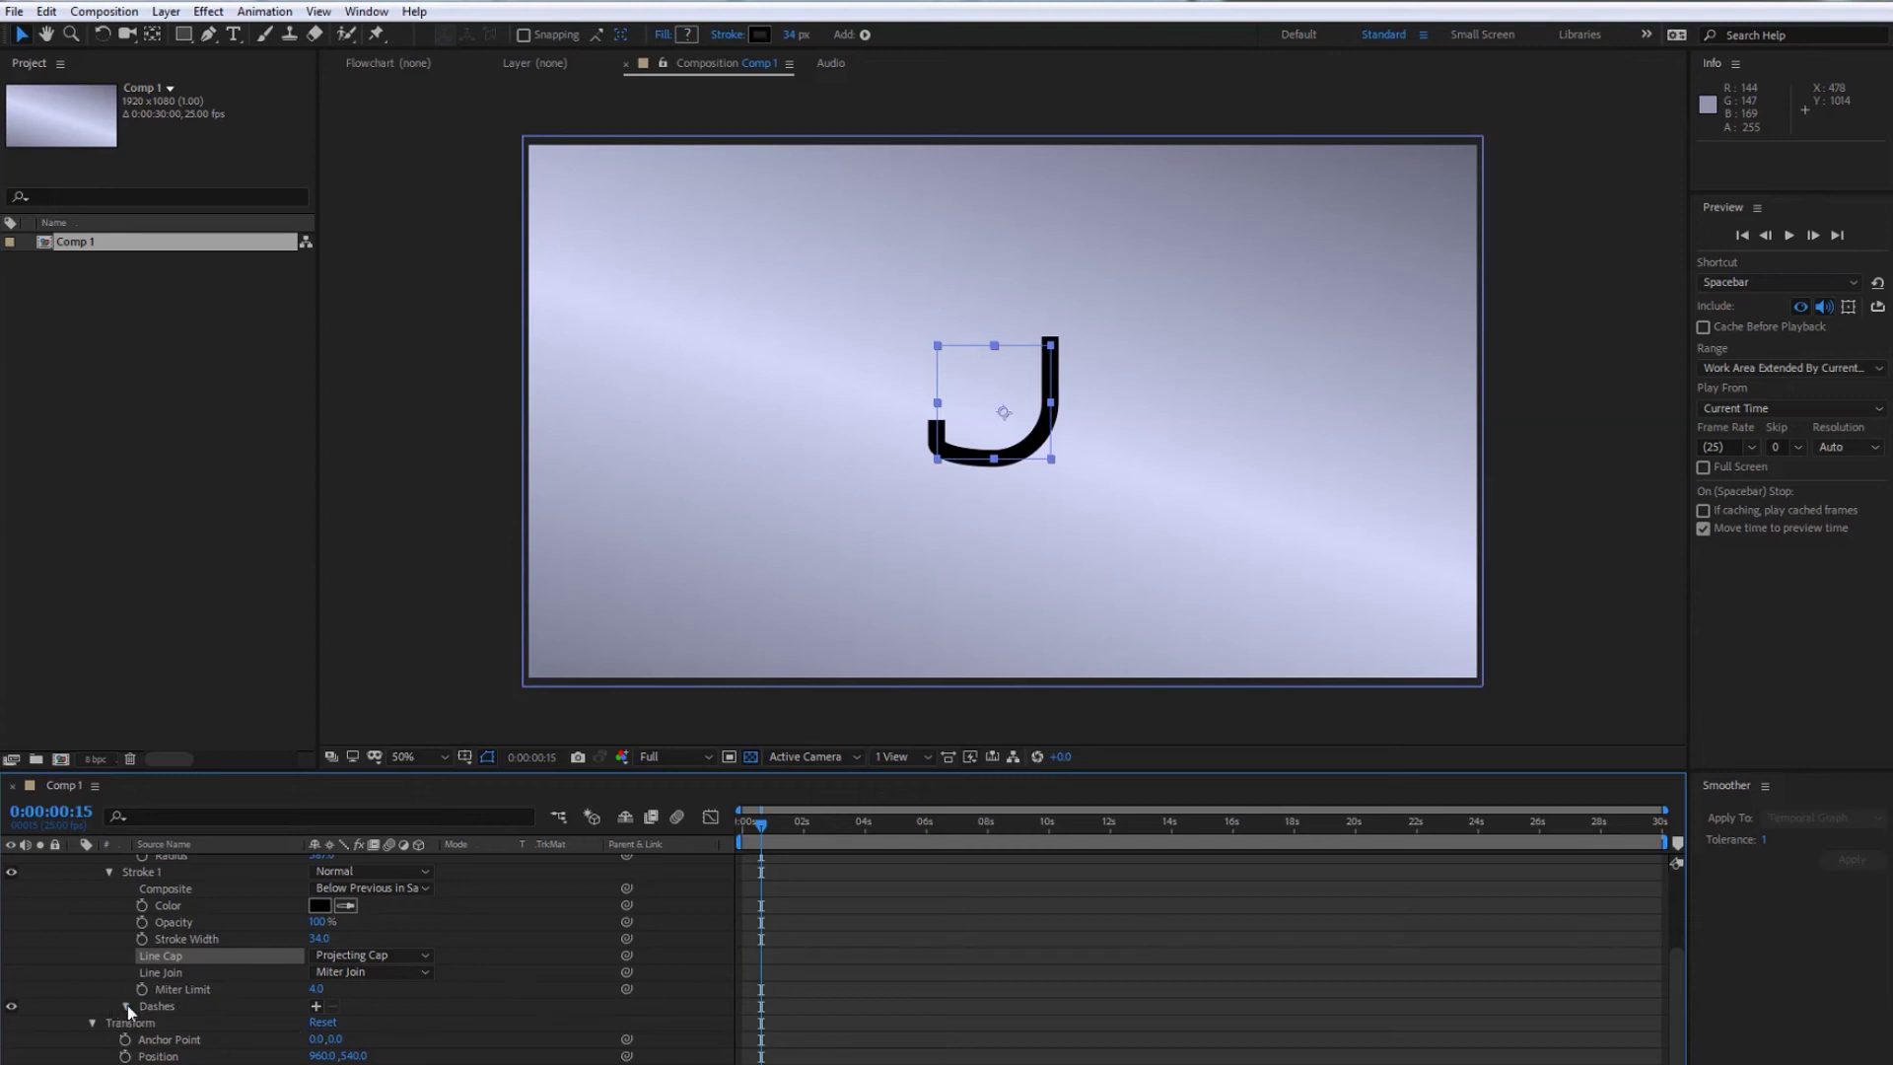
click(316, 1007)
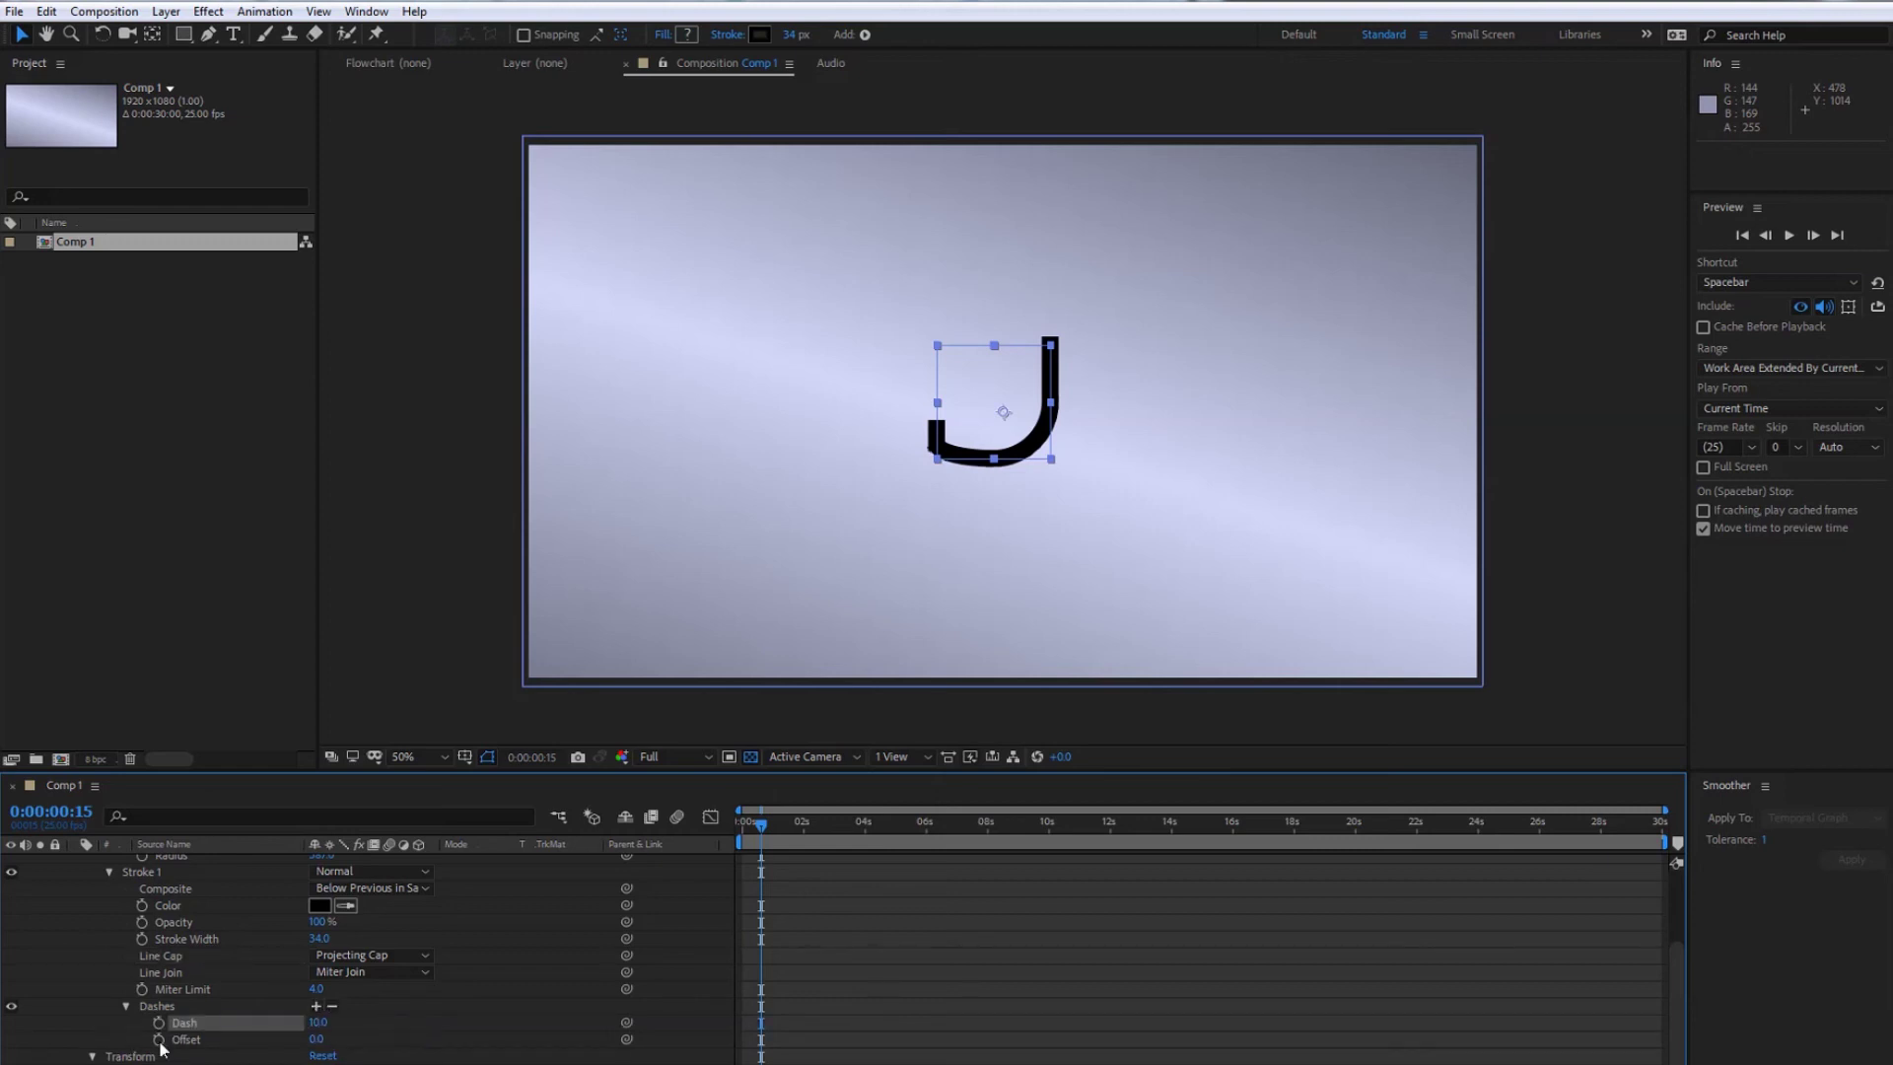
Set dash Offset to 110, add a Gap of 33, and thin Stroke Width to 24.
drag(318, 1037, 329, 1038)
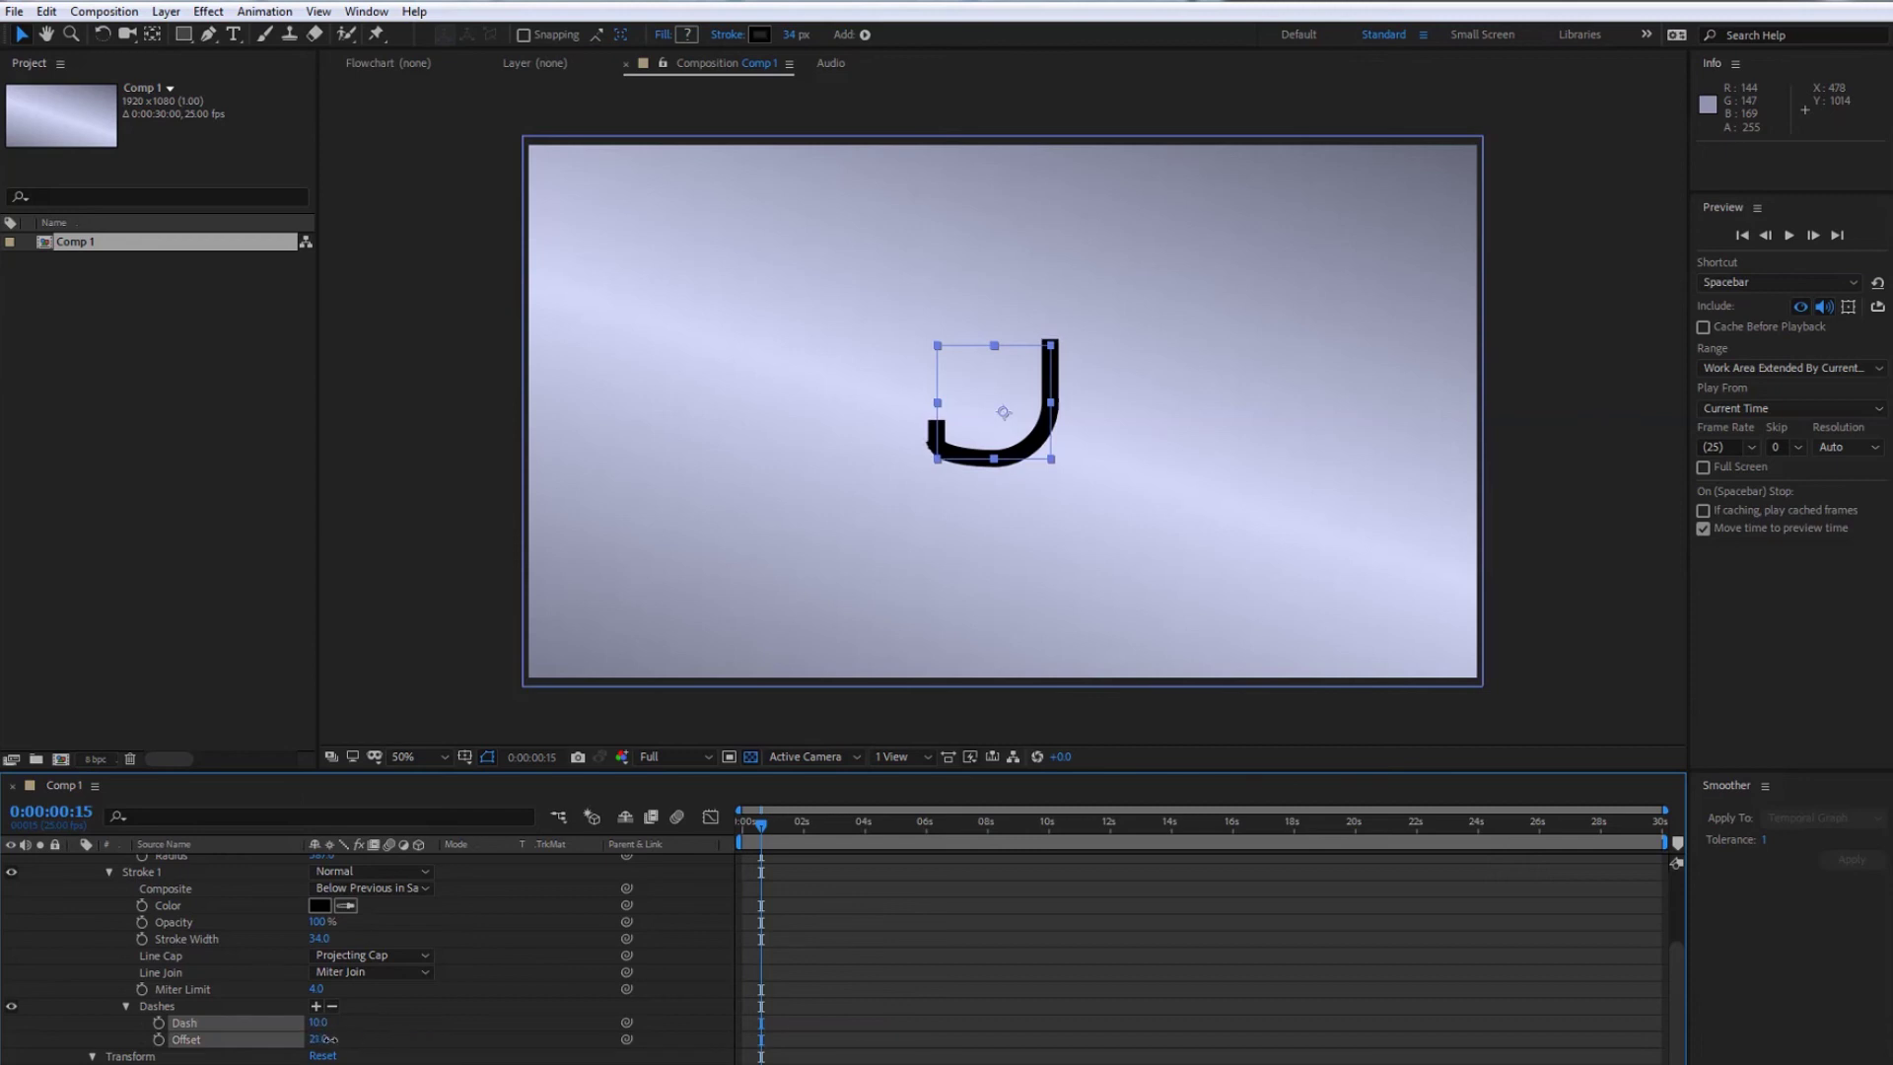
click(340, 1035)
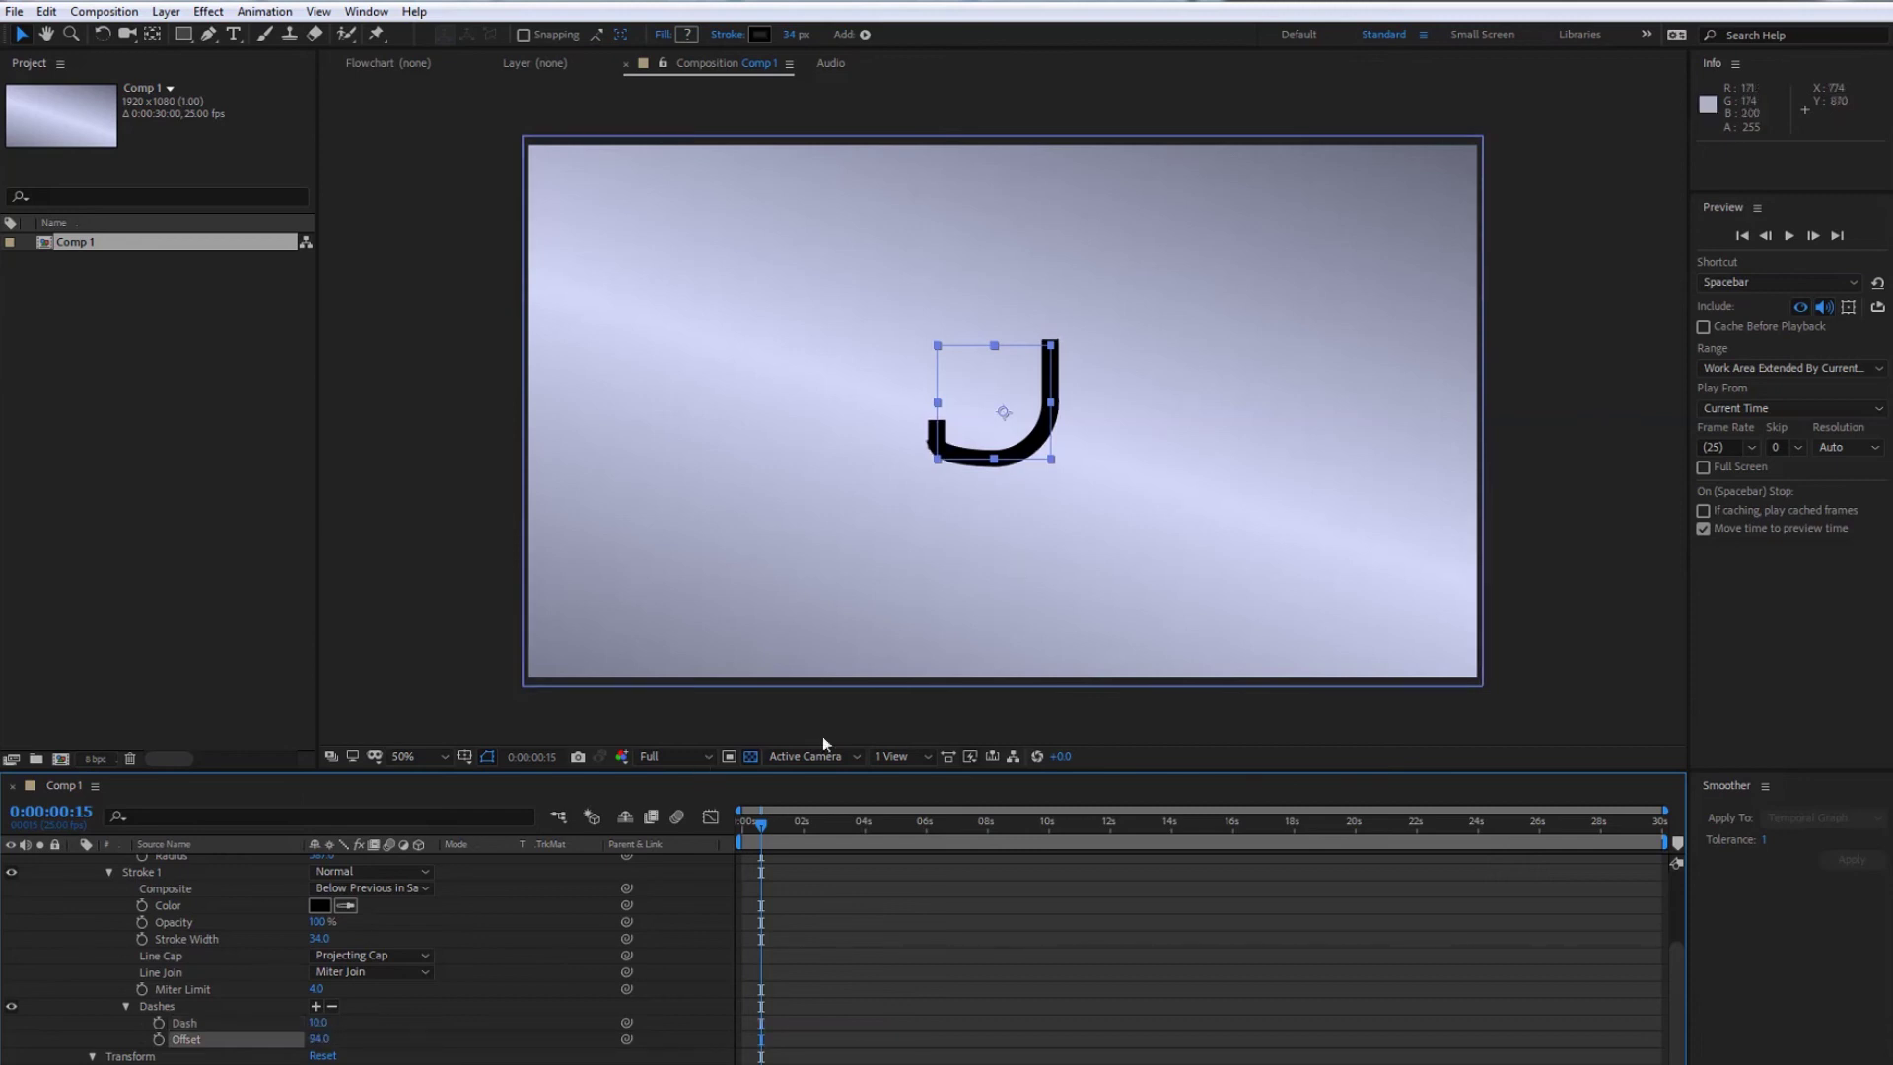
click(317, 1007)
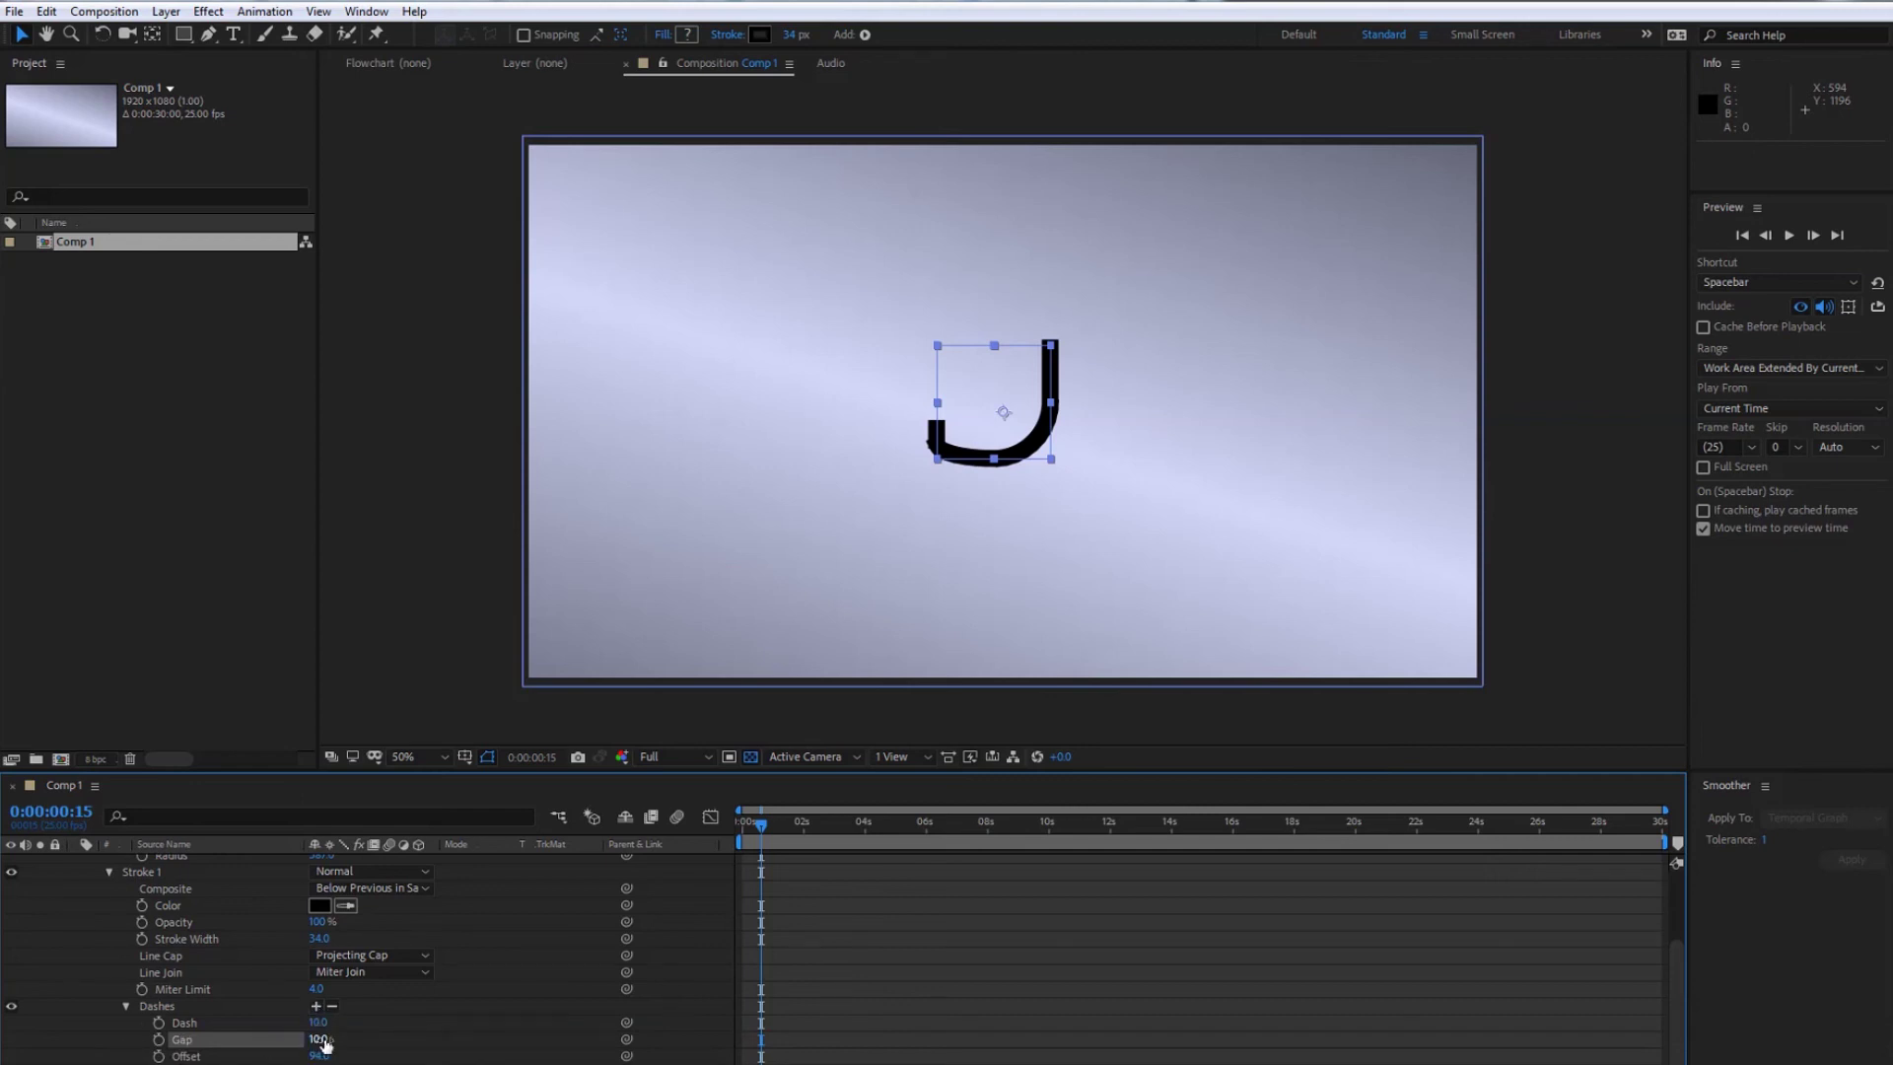
mouse_move(326, 1038)
mouse_down()
mouse_move(394, 1037)
mouse_move(331, 1023)
mouse_up()
drag(320, 938, 314, 938)
mouse_move(314, 938)
mouse_down()
mouse_move(297, 1039)
mouse_move(335, 1055)
mouse_move(314, 1023)
mouse_up()
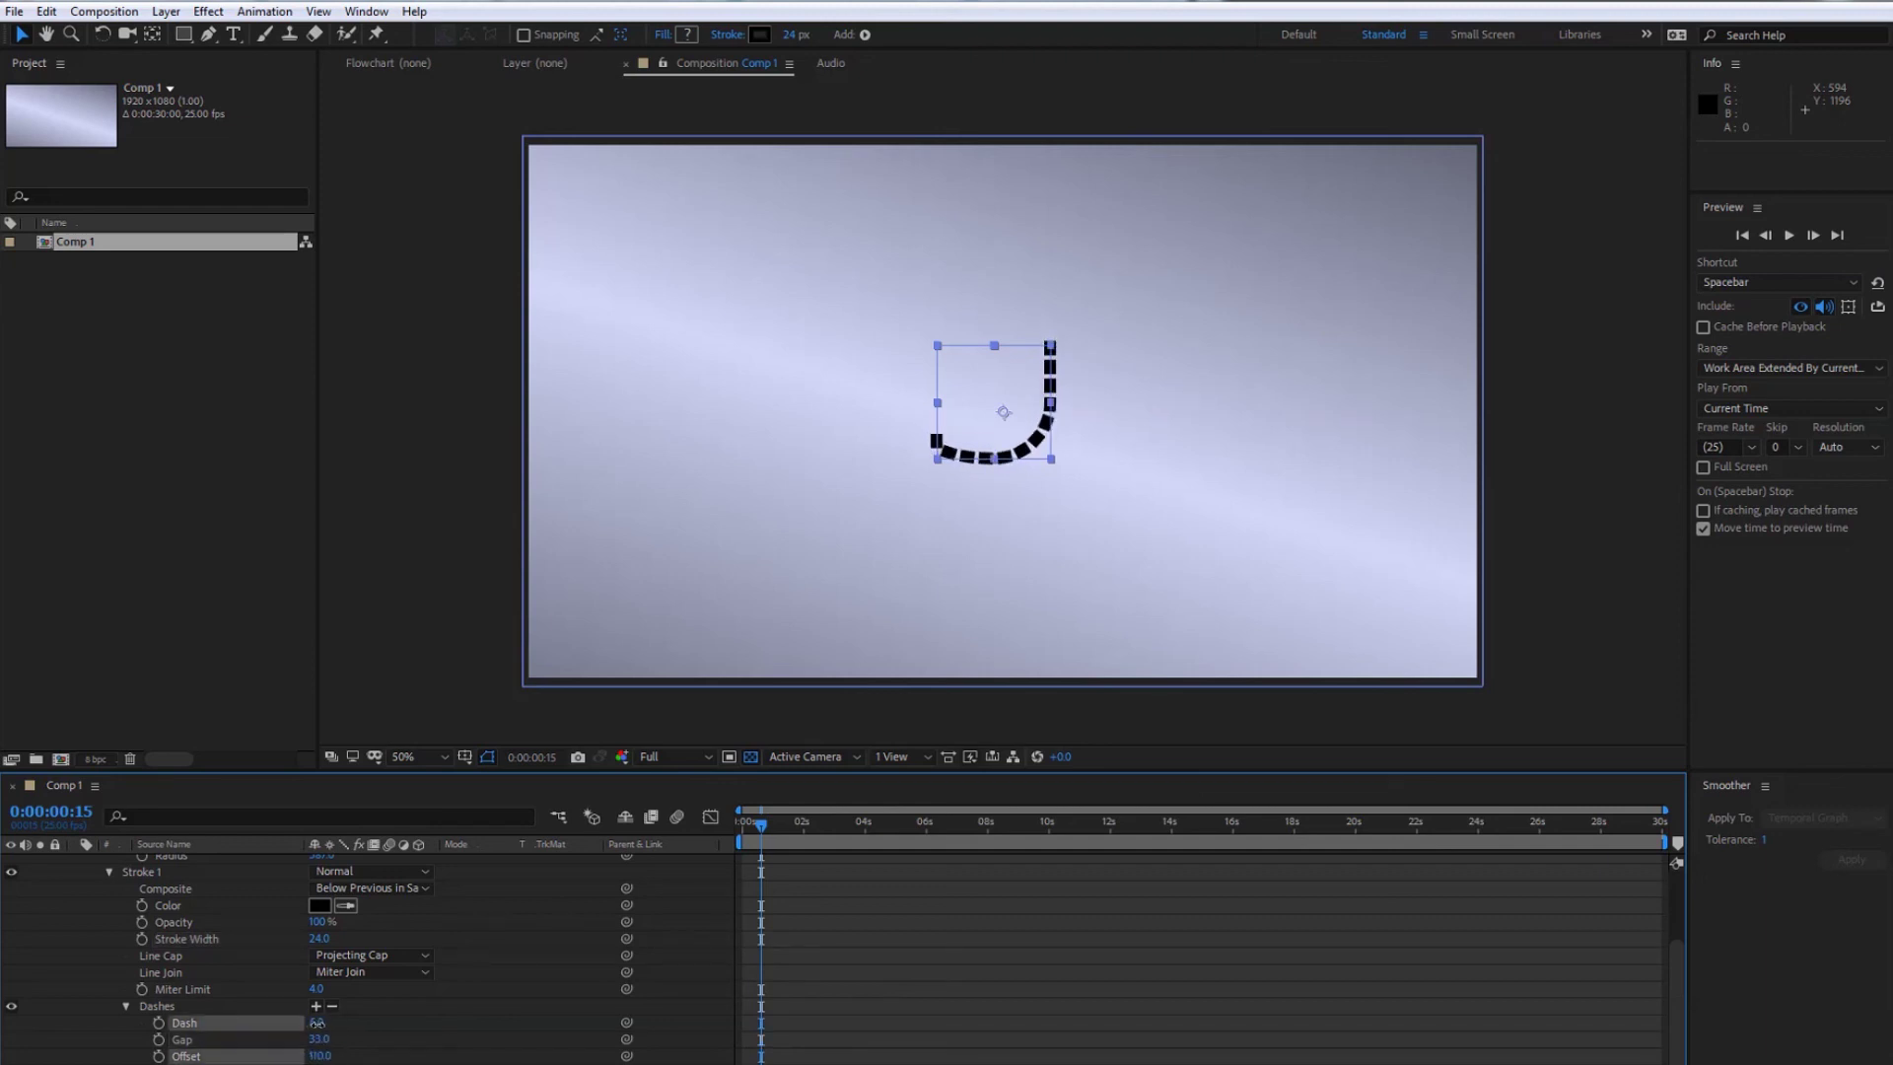
Switch the Line Cap to Round Cap to make round dots, and preview.
click(363, 955)
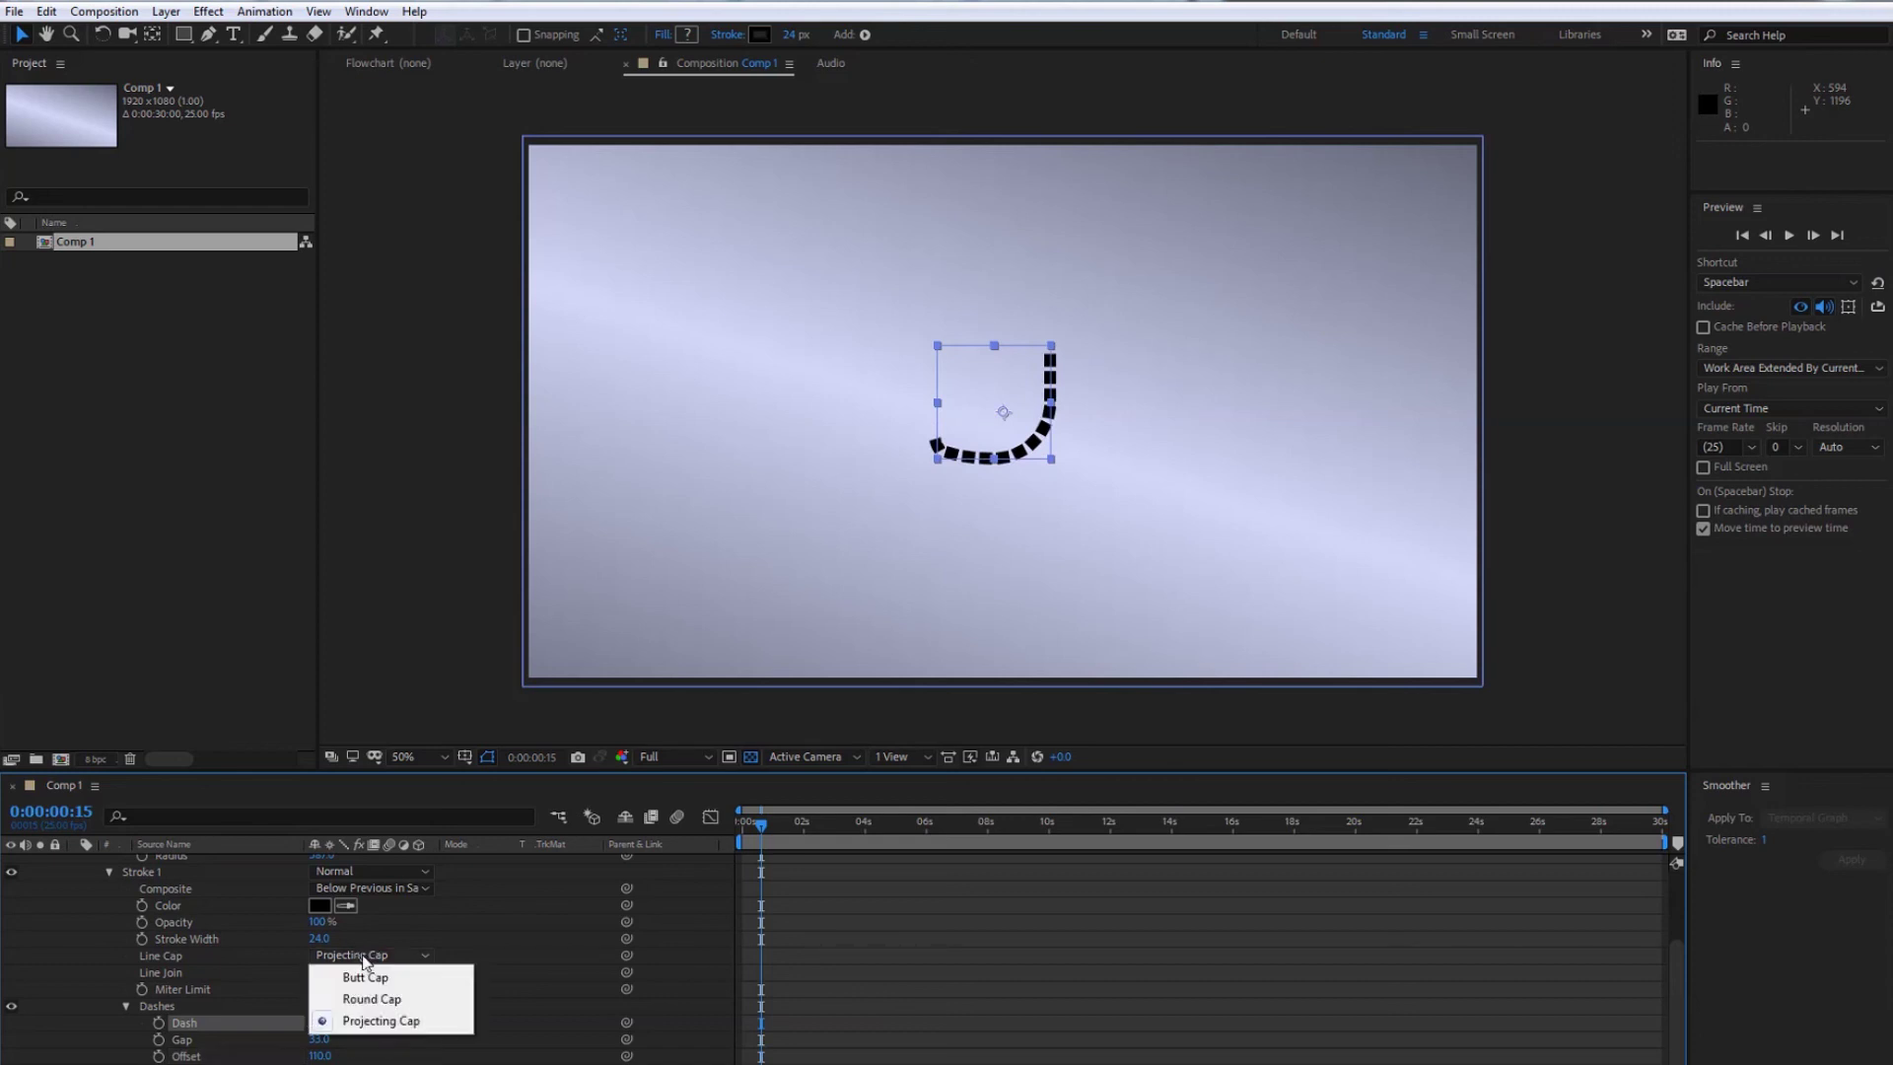
click(363, 1000)
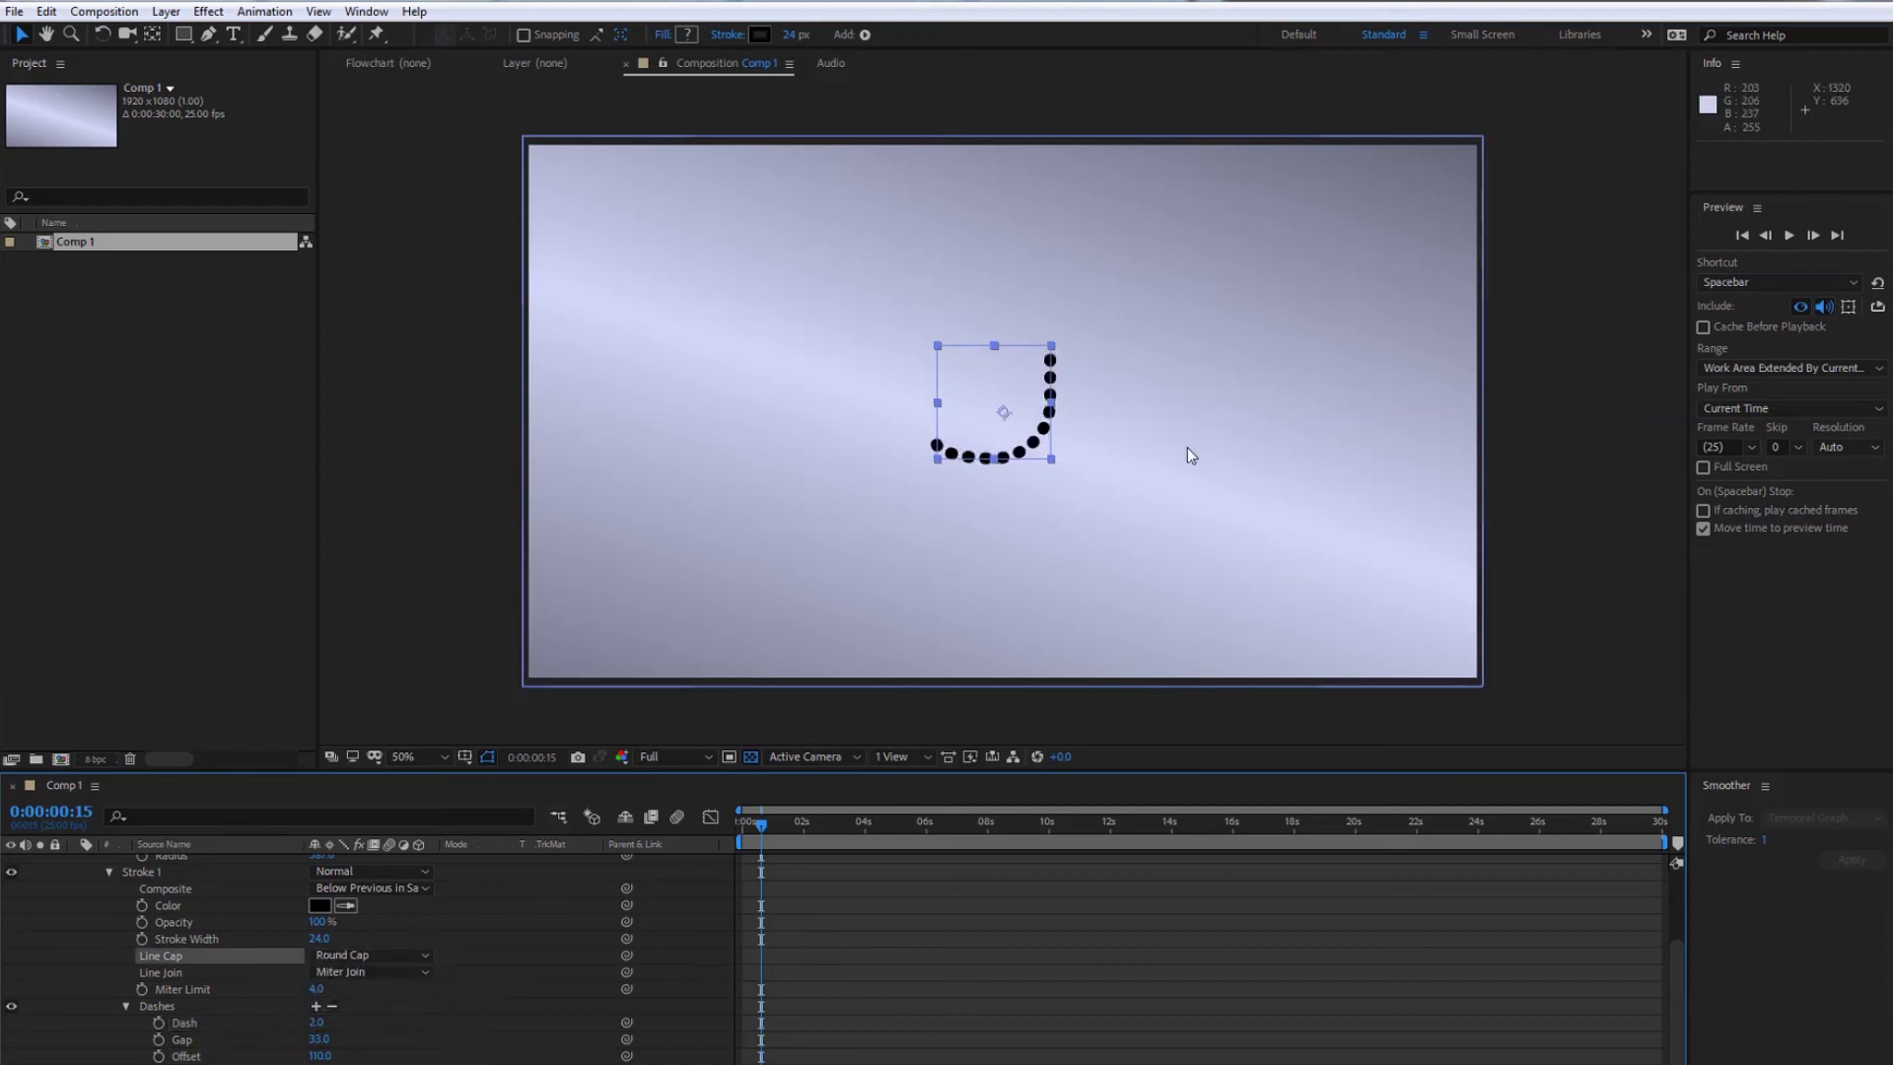
drag(759, 824, 739, 824)
click(970, 968)
key(space)
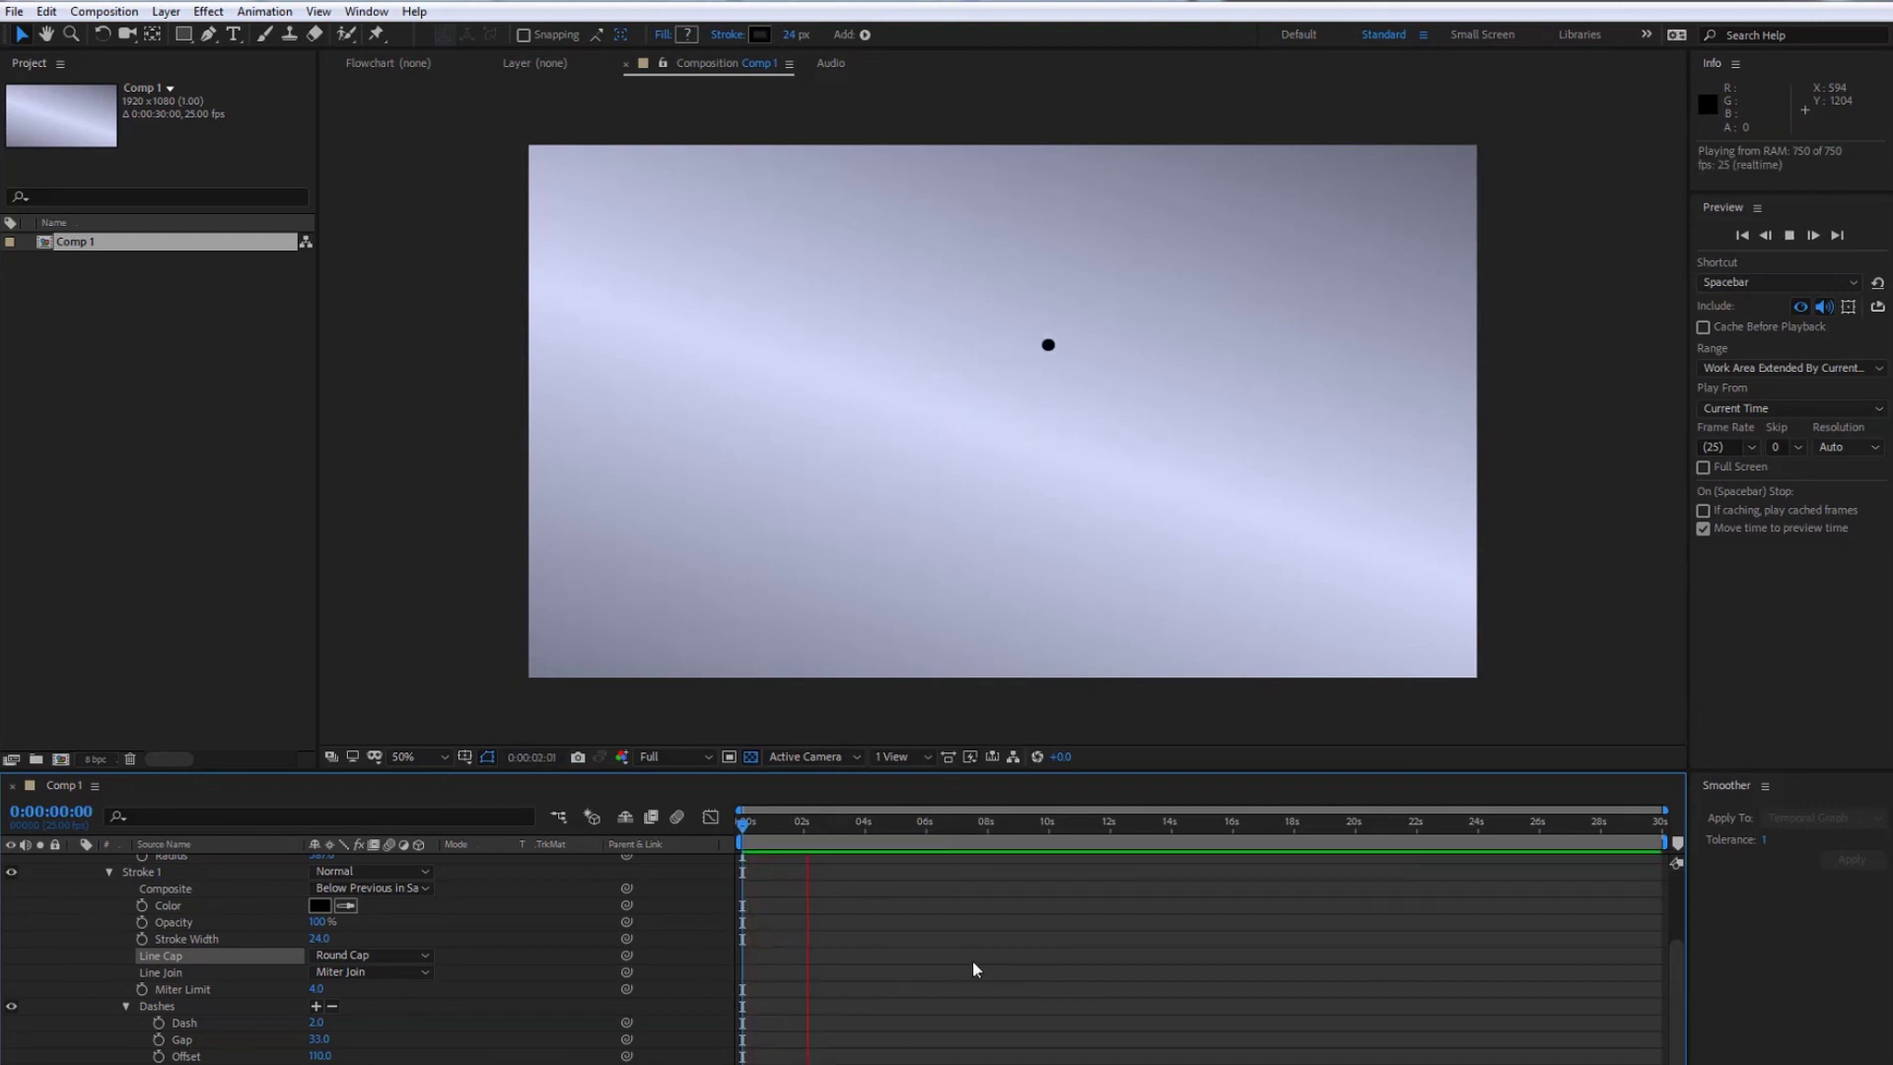
key(space)
key(space)
key(space)
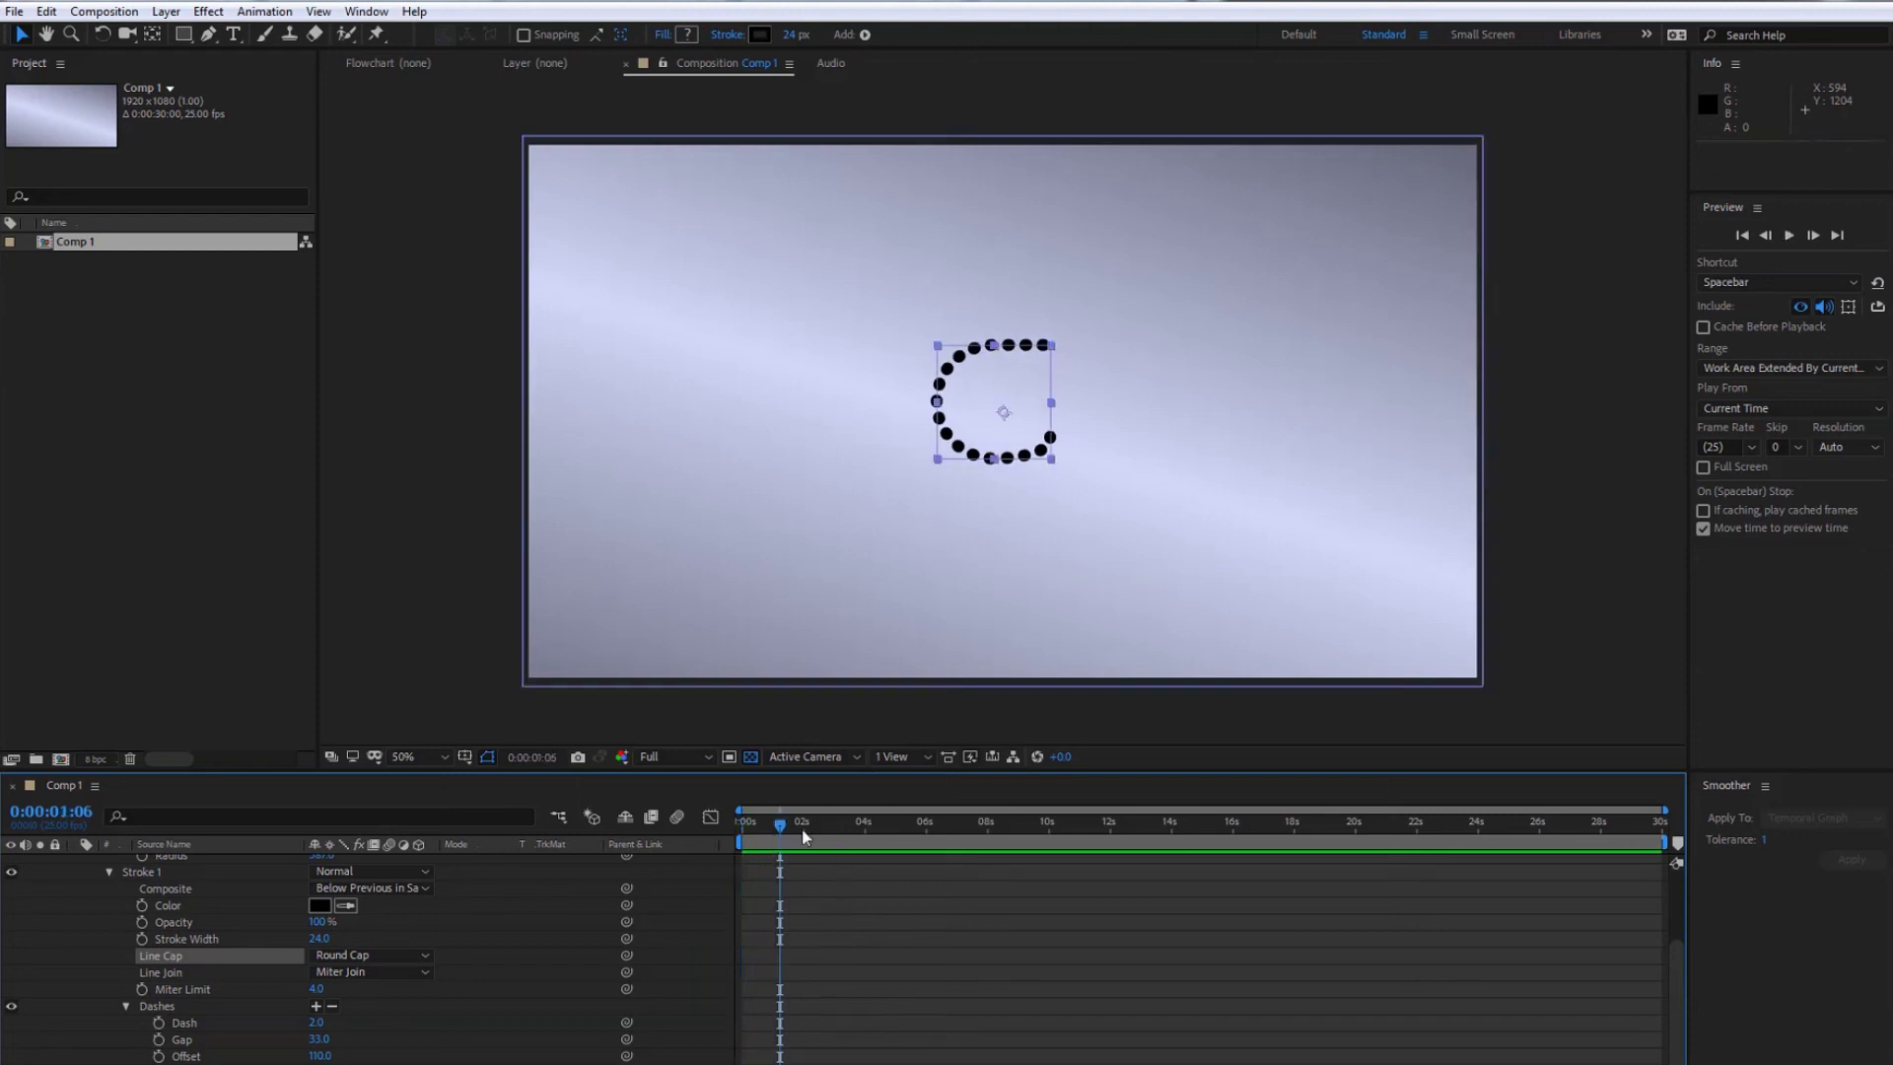
Delete Trim Paths 1 and set a Dash Offset keyframe at 0:00.
scroll(311, 956, up, 3)
click(110, 946)
click(174, 949)
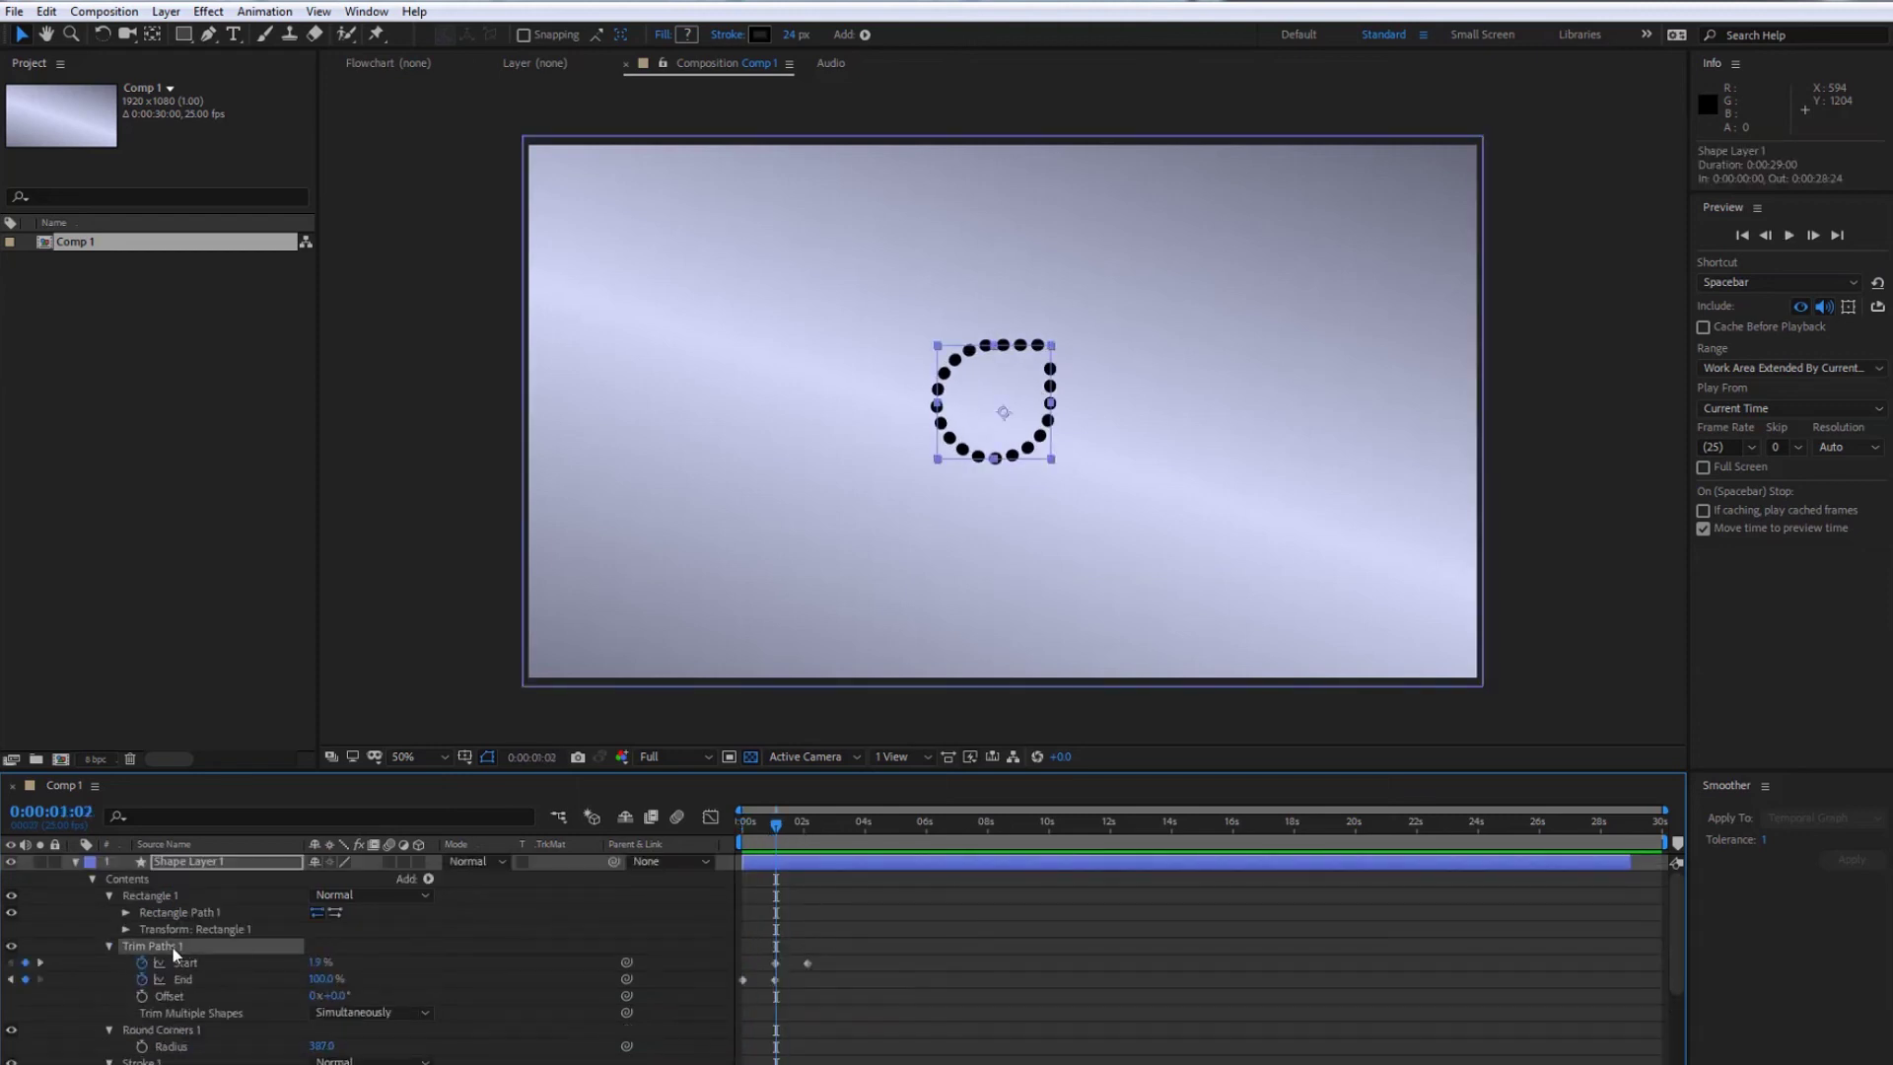
key(Return)
key(Escape)
key(Delete)
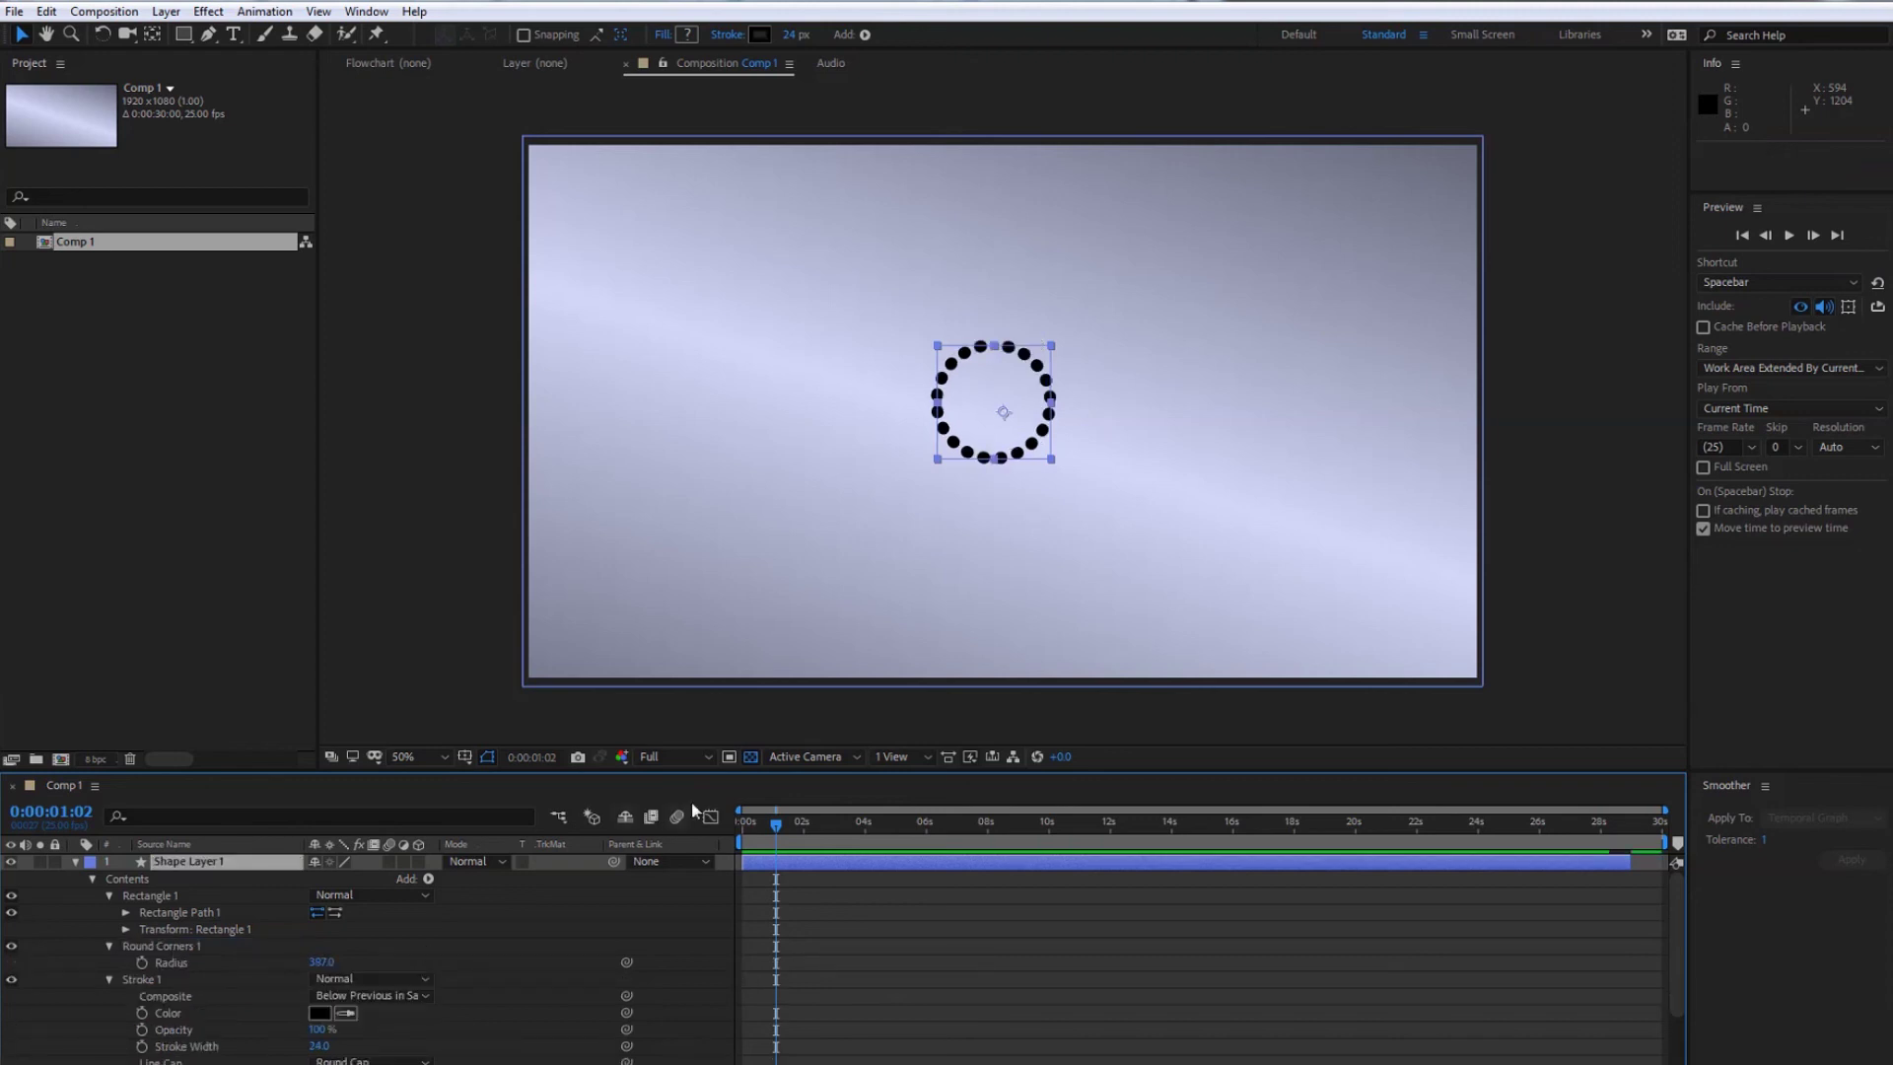
click(742, 826)
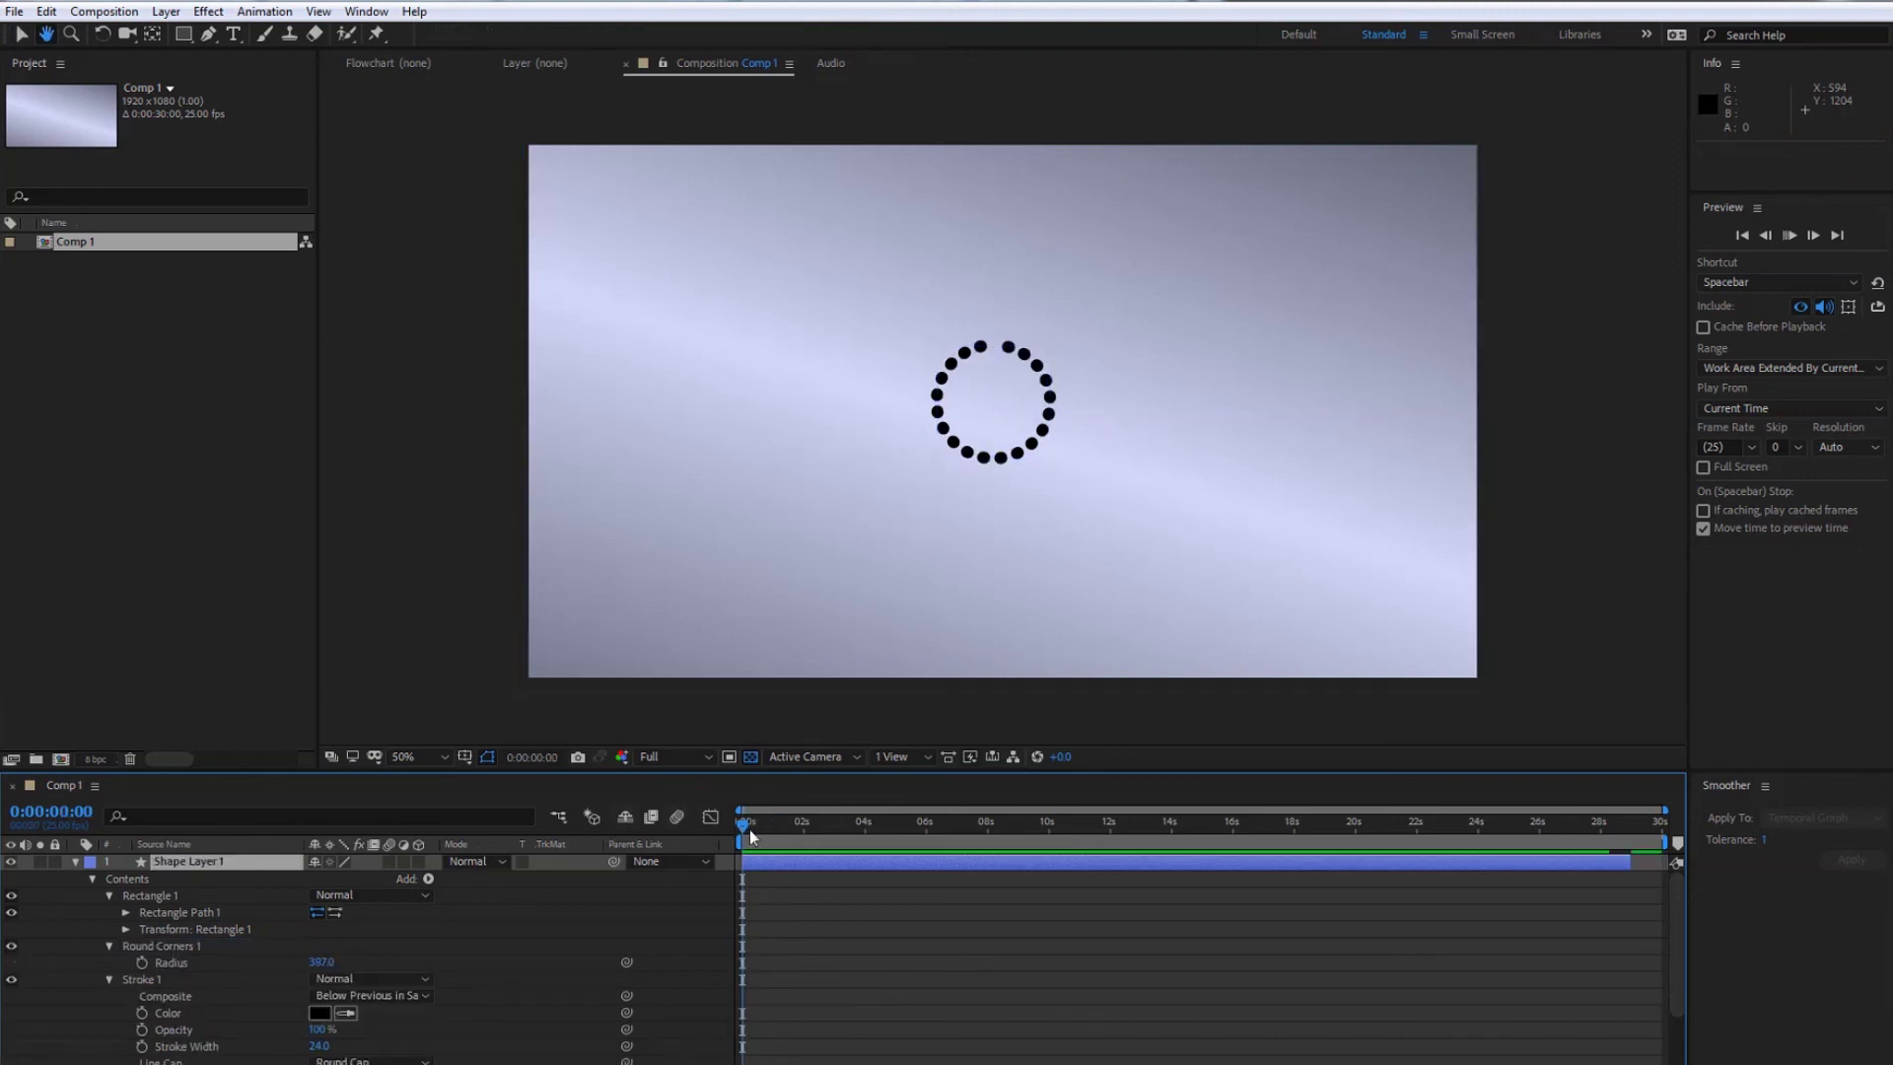
scroll(197, 966, down, 4)
click(159, 989)
Raise Dash Offset at 0:00:01:21 to add a keyframe so the dots rotate, and preview.
drag(771, 824, 800, 828)
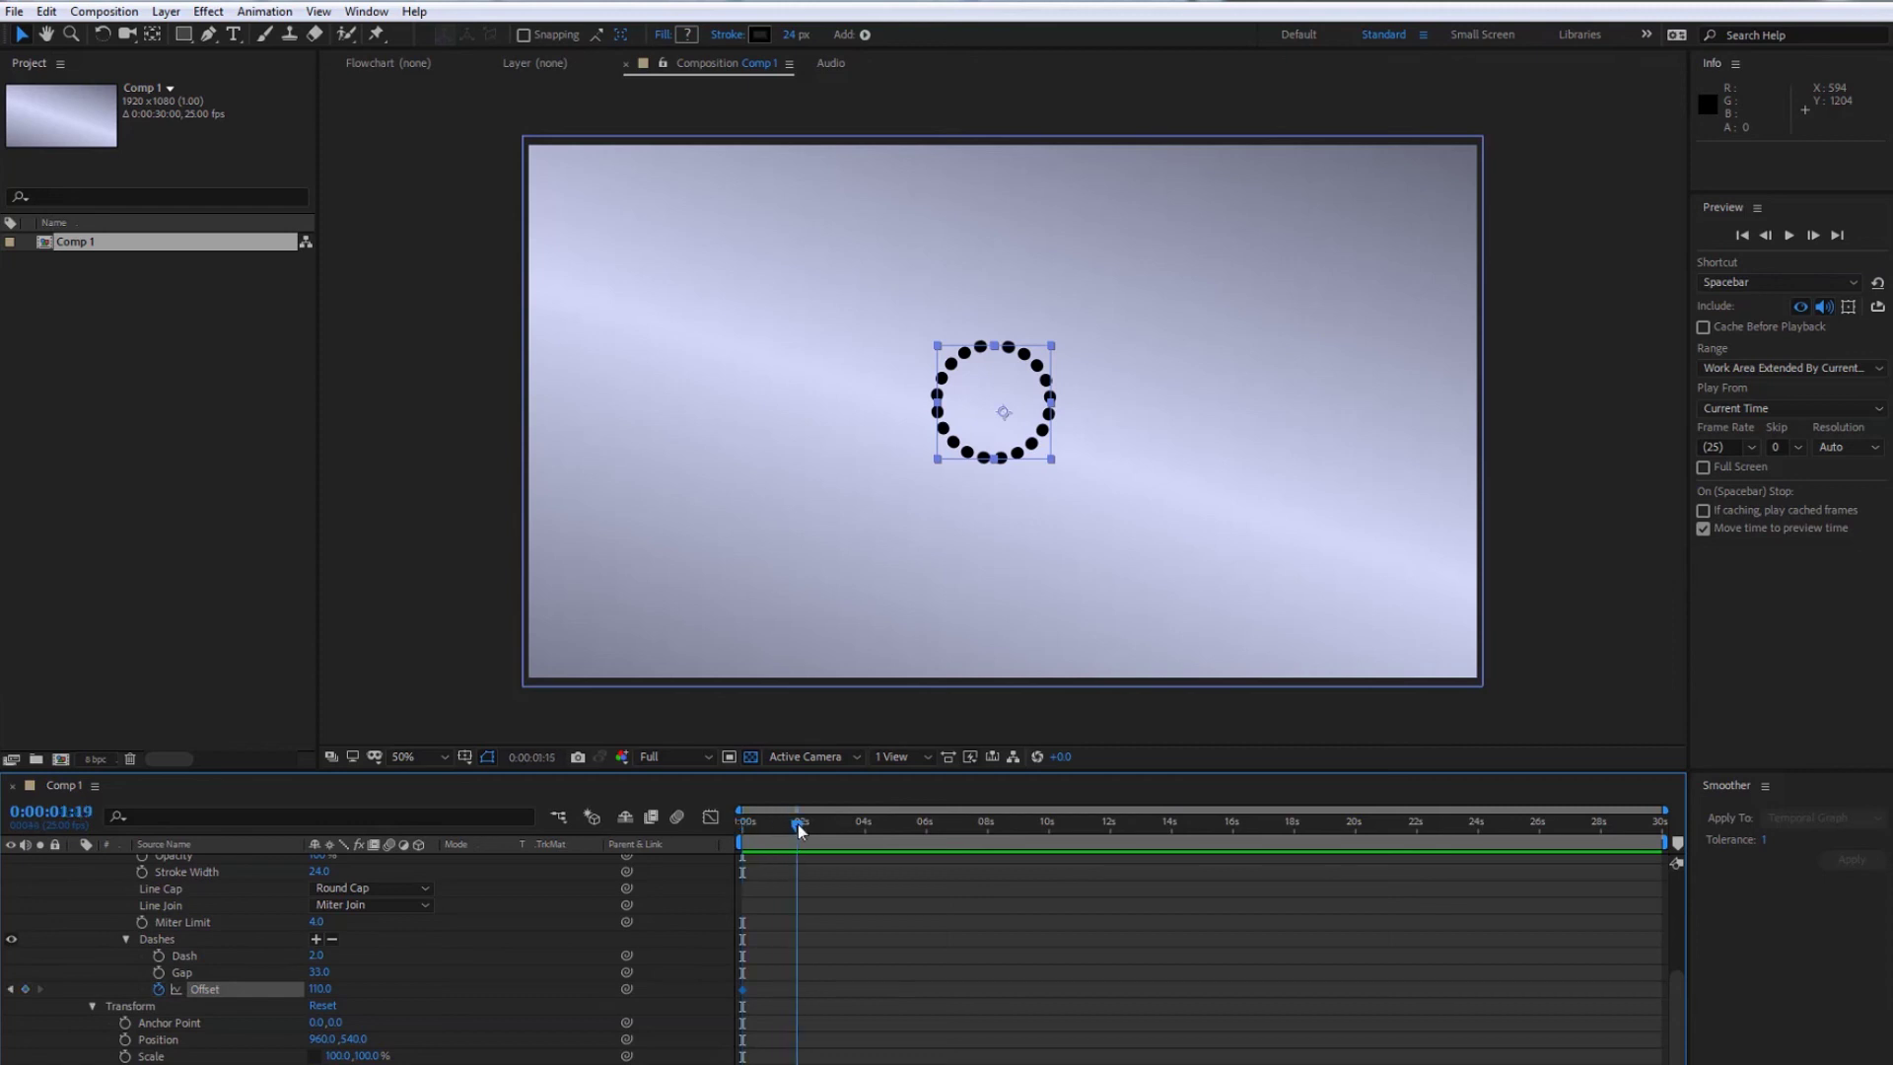
drag(320, 988, 501, 961)
key(space)
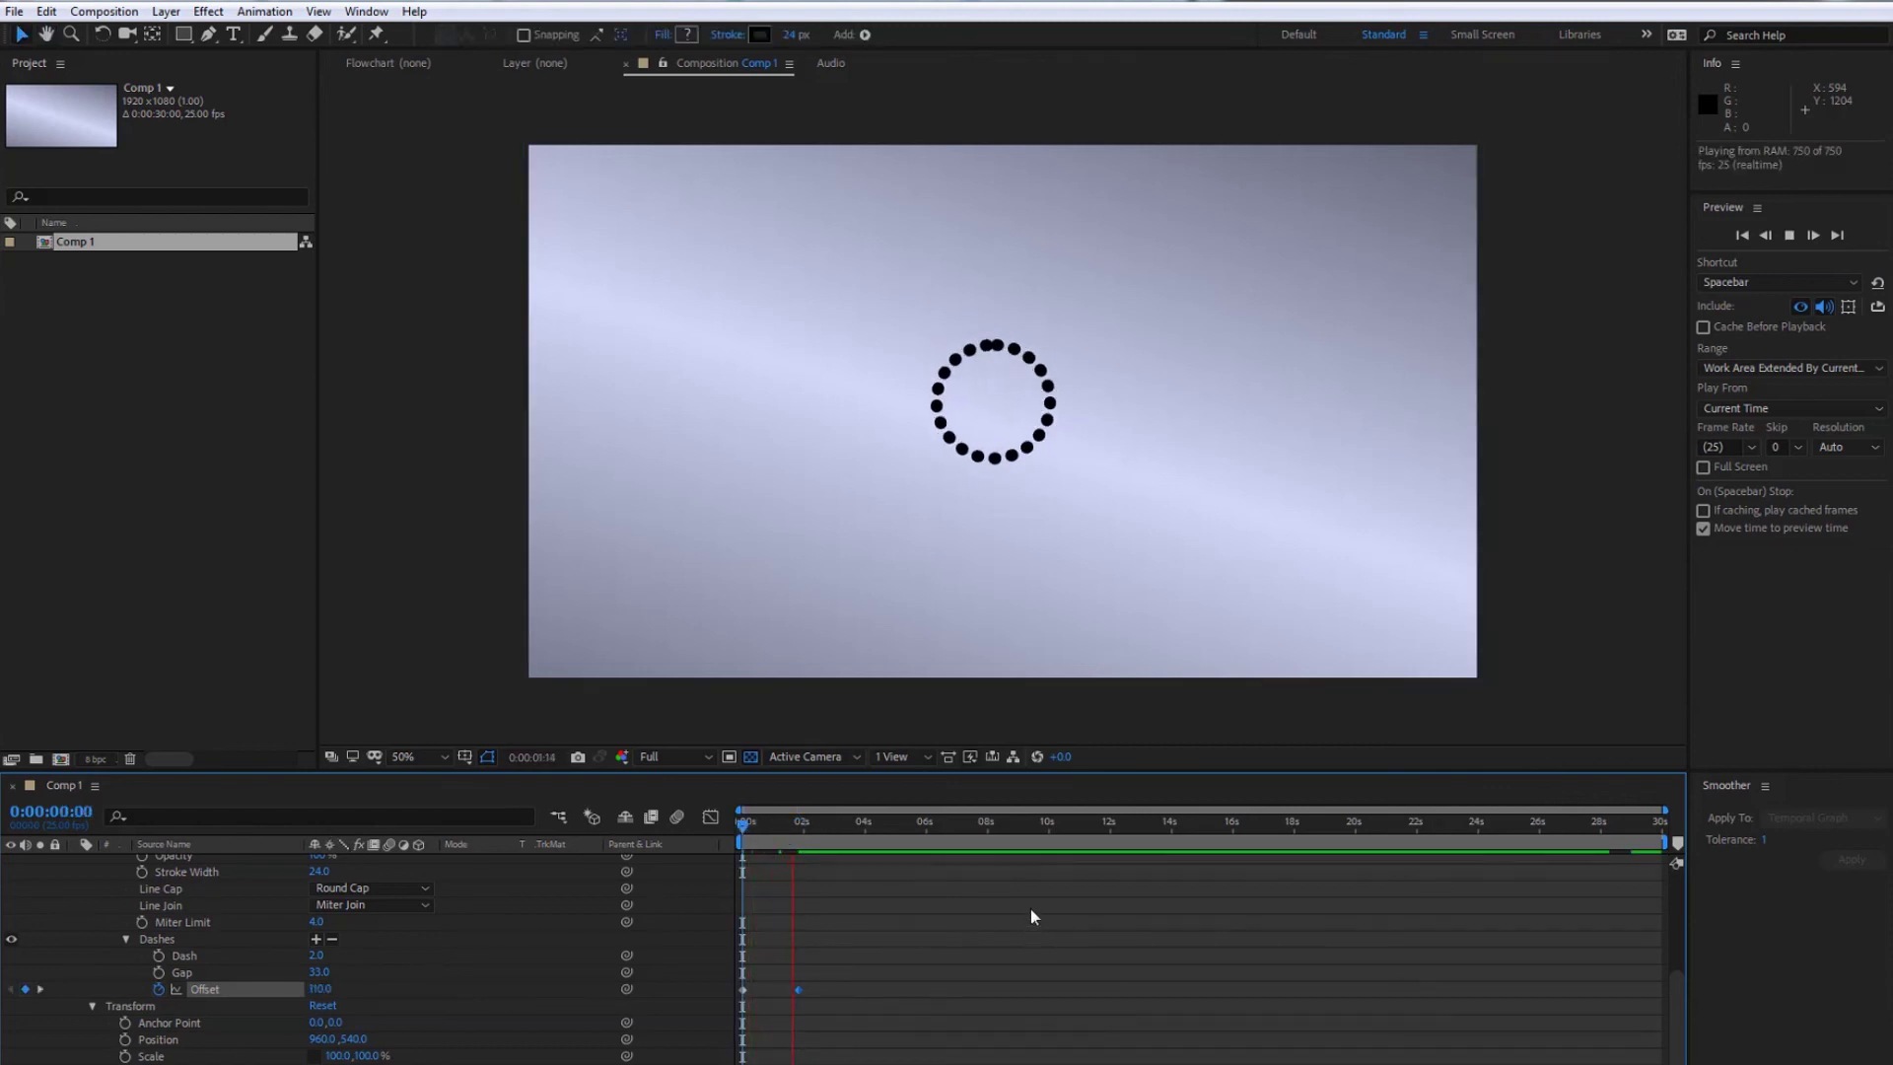
key(space)
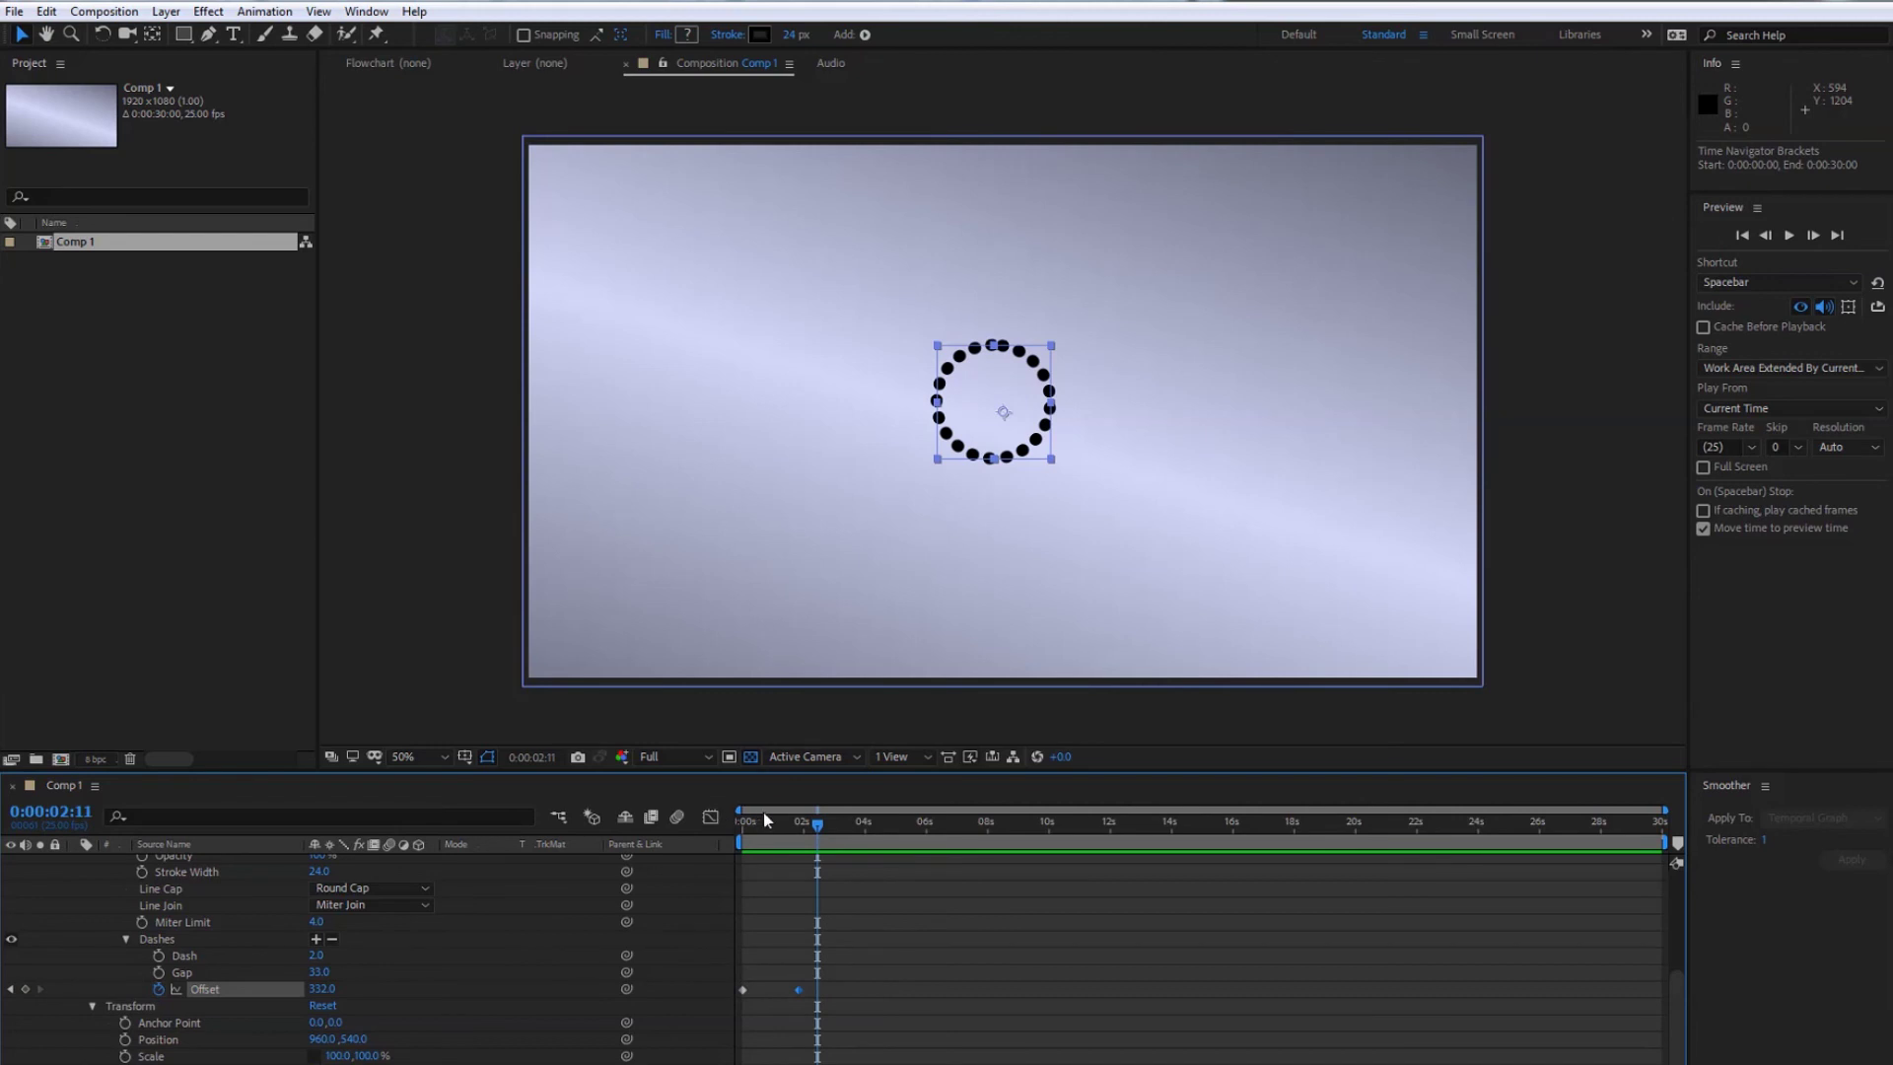
Lengthen the dots into dashes with a Dash value of 57 and preview the spinning ring.
mouse_move(734, 821)
mouse_down()
mouse_move(789, 831)
mouse_move(771, 836)
mouse_up()
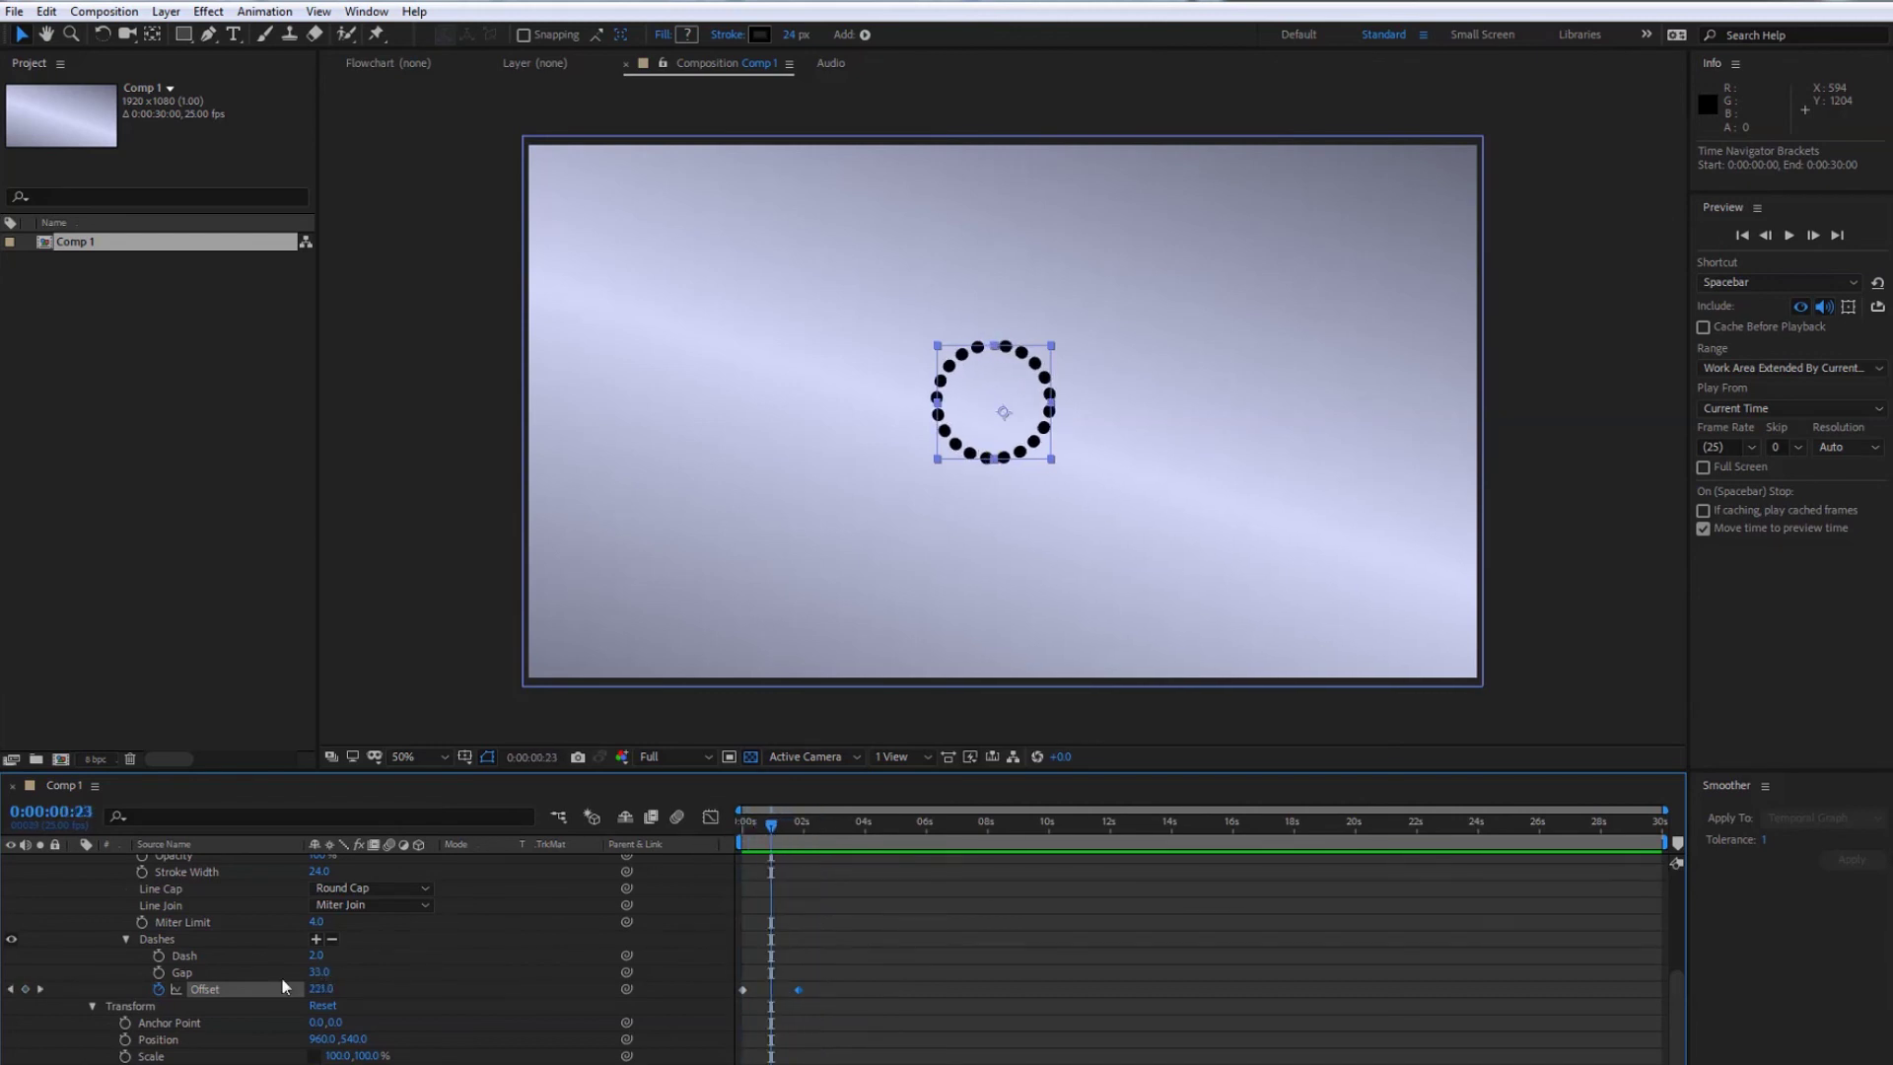
drag(316, 955, 363, 949)
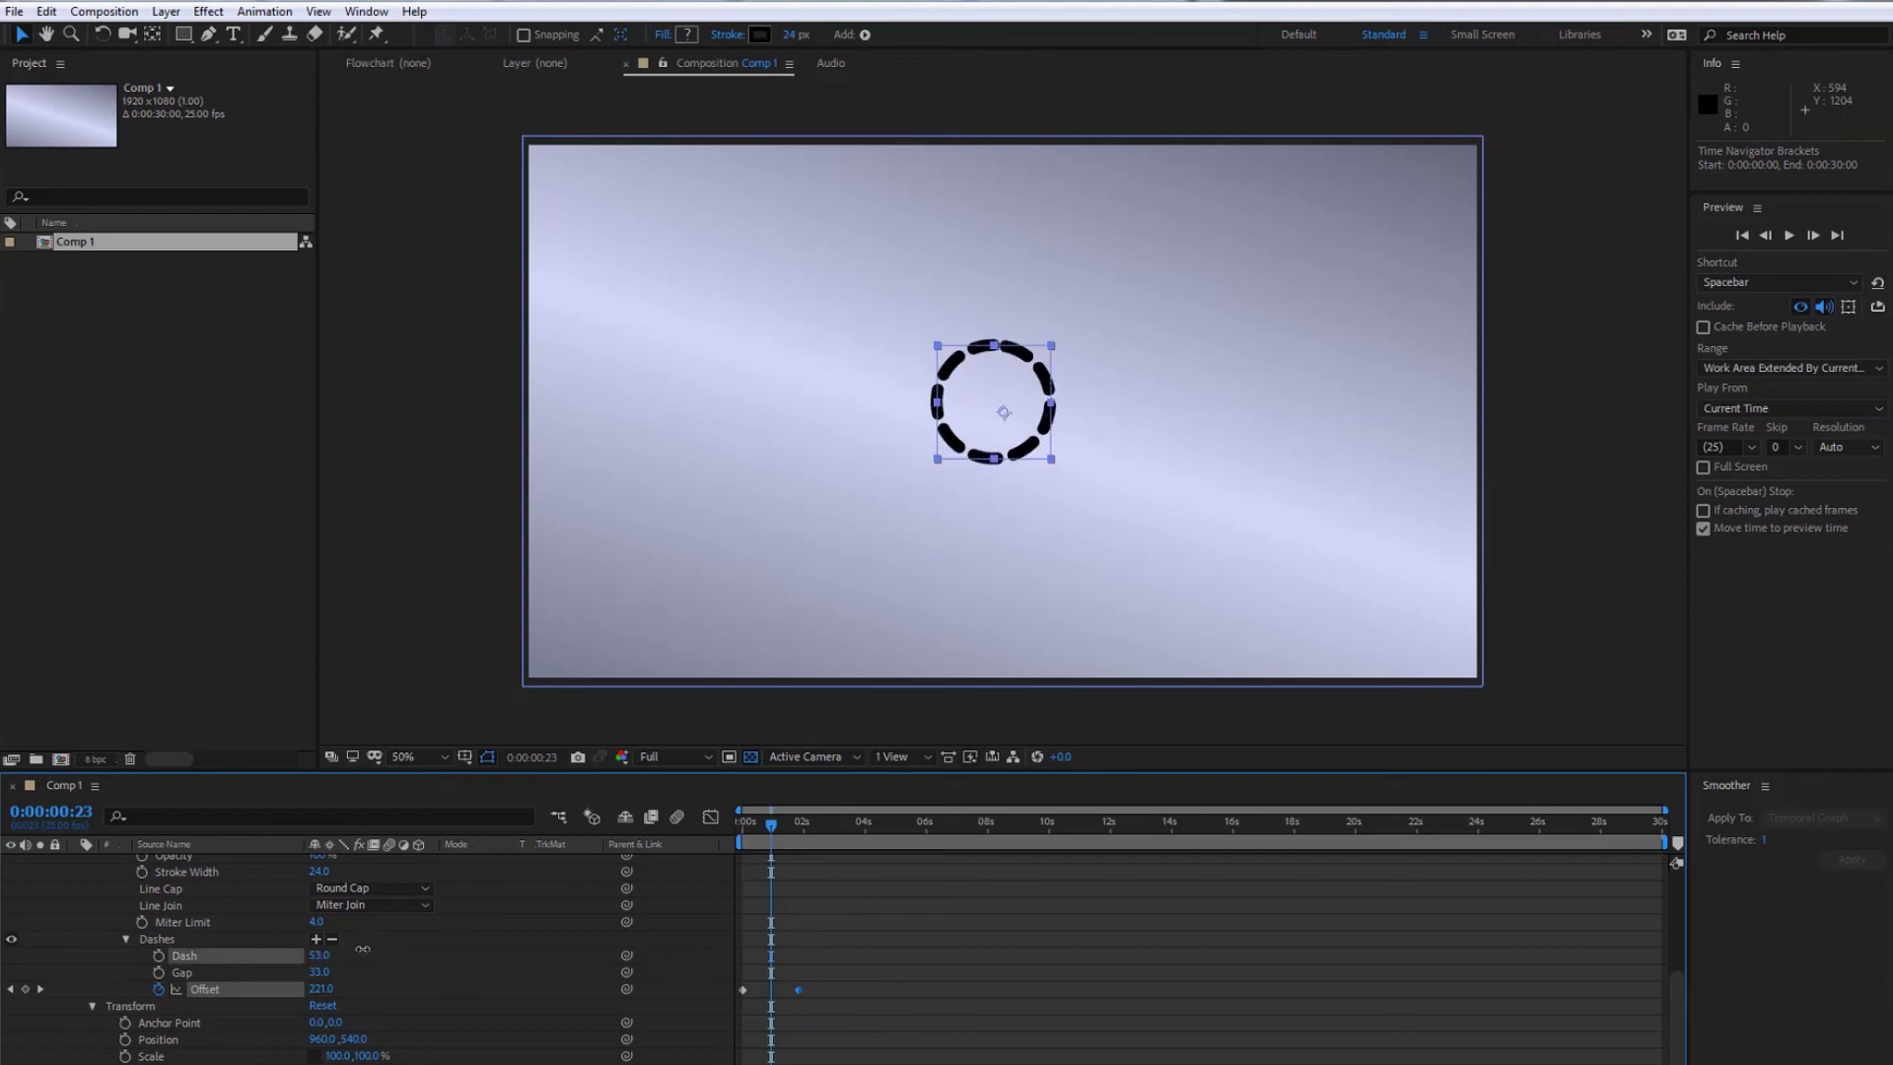
key(space)
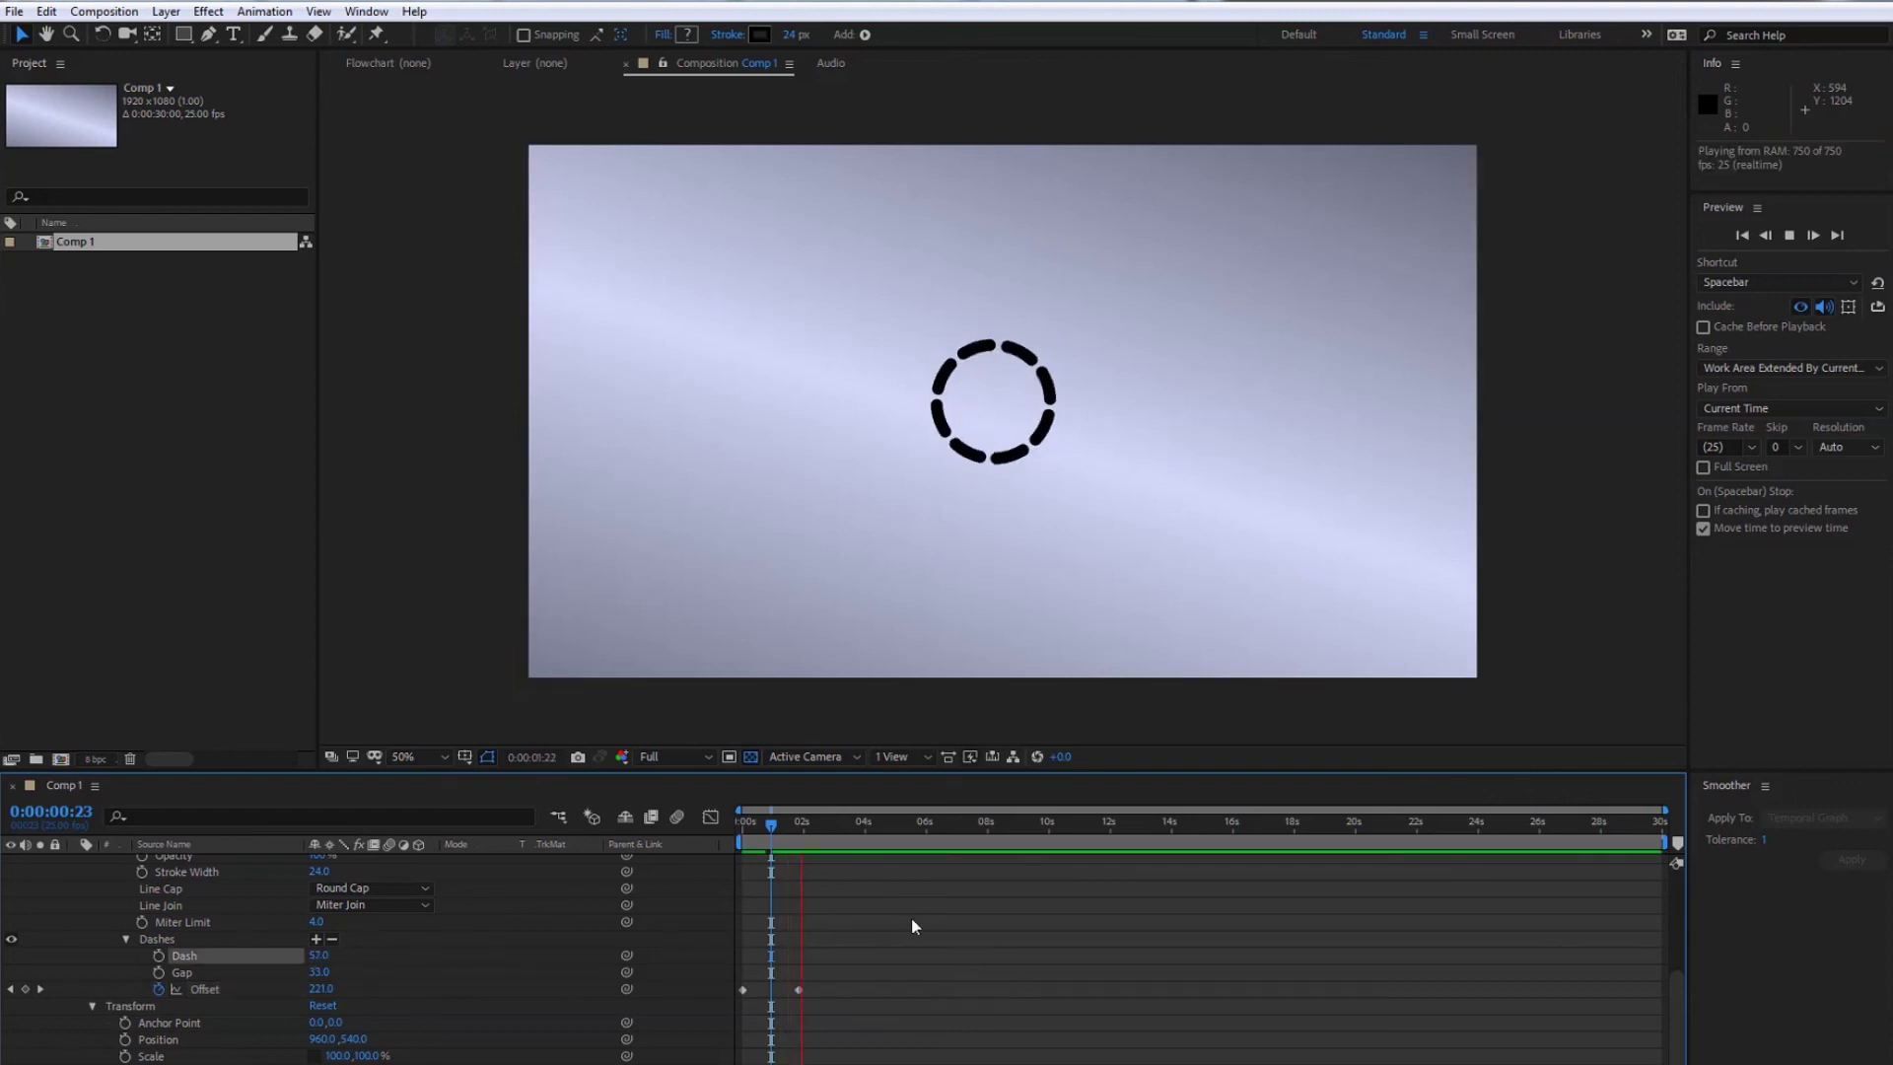
key(space)
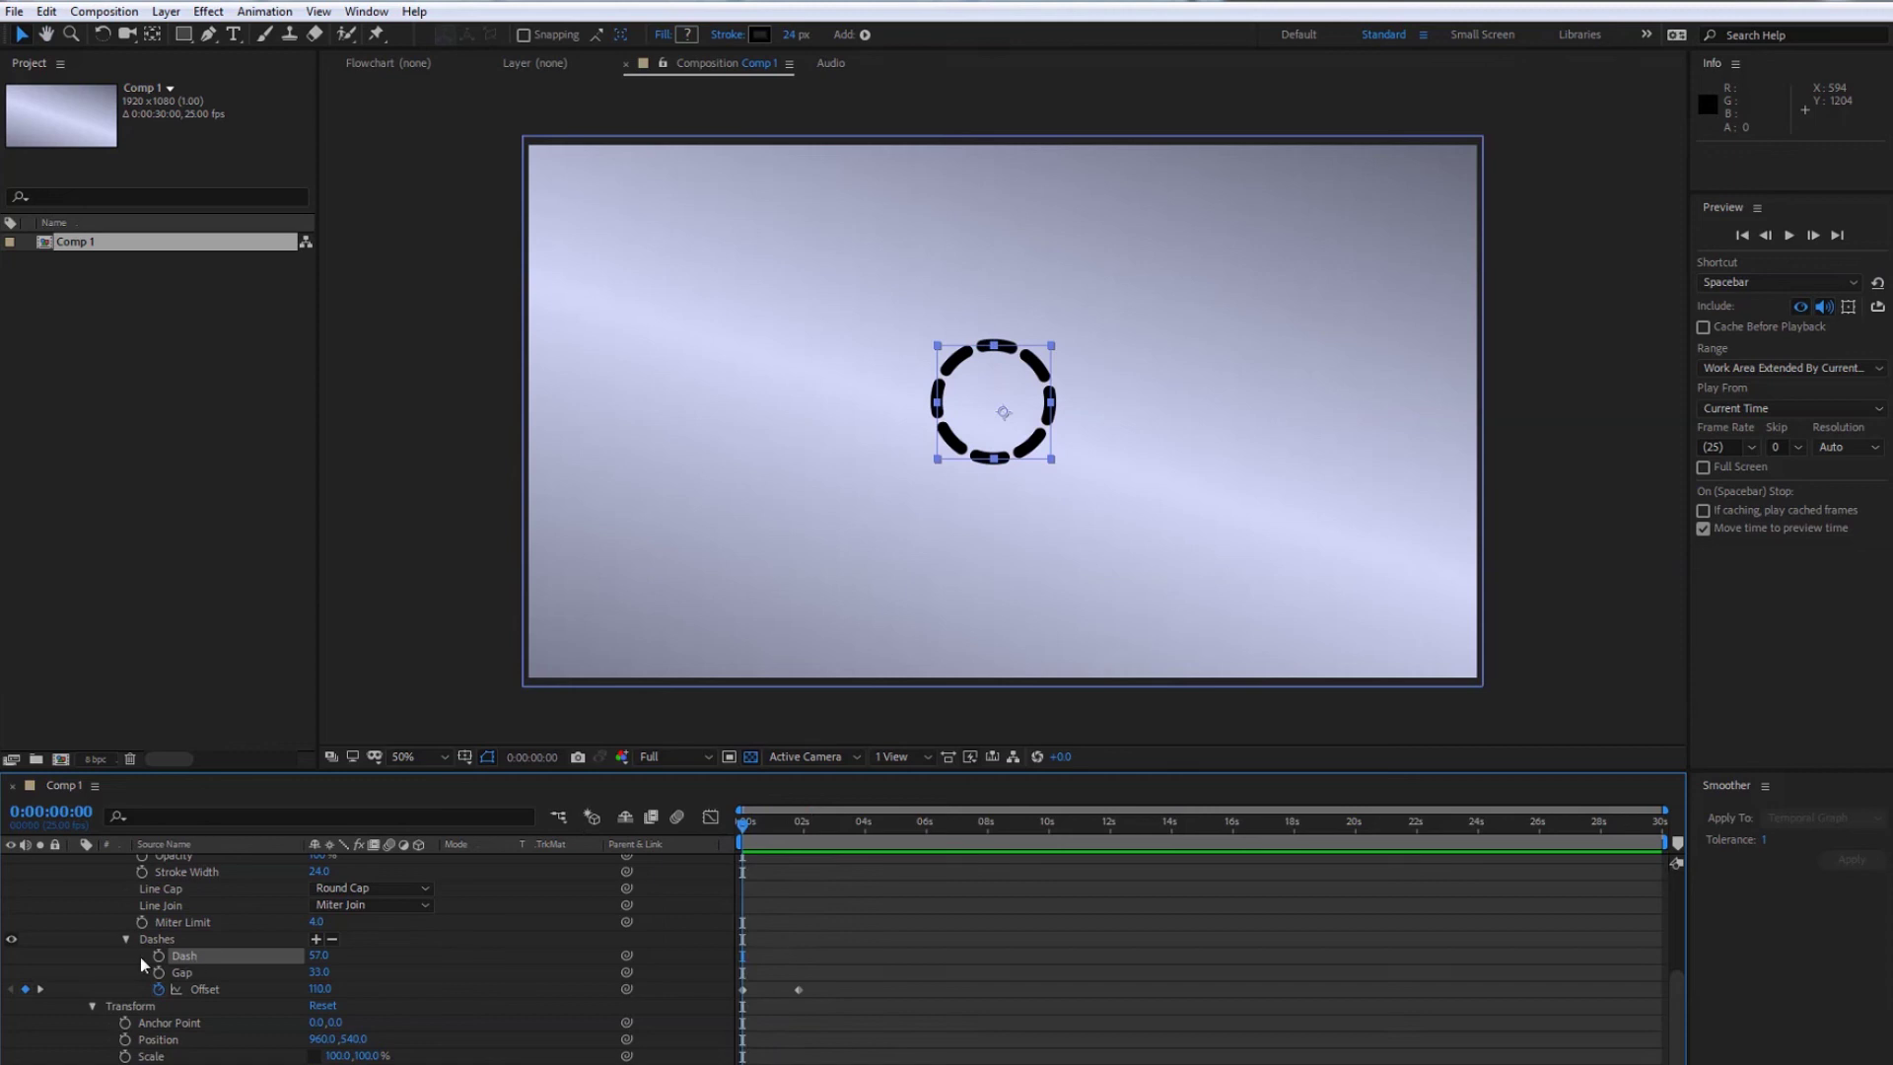
Keyframe Dash at 57 at the start and 0 at 0:00:01:21, then preview the shrink.
click(157, 955)
drag(746, 833, 804, 840)
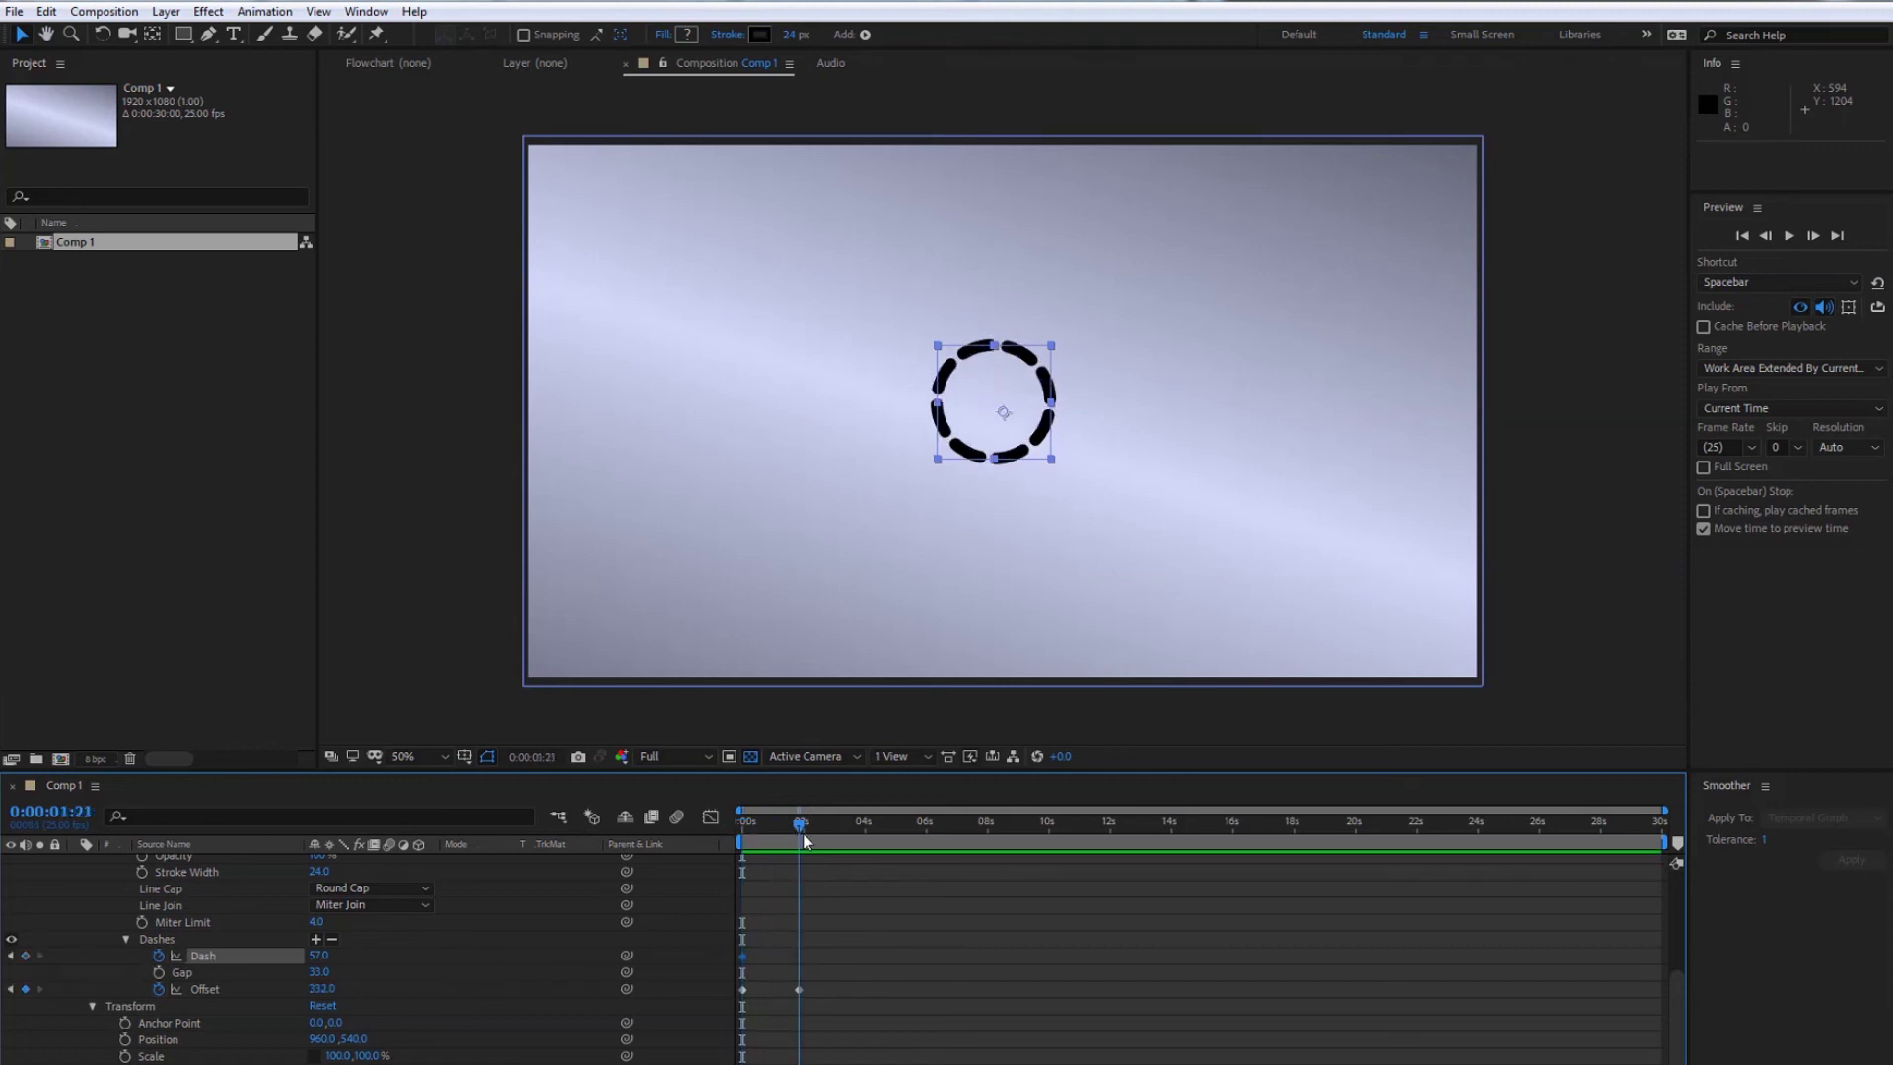
drag(319, 955, 225, 957)
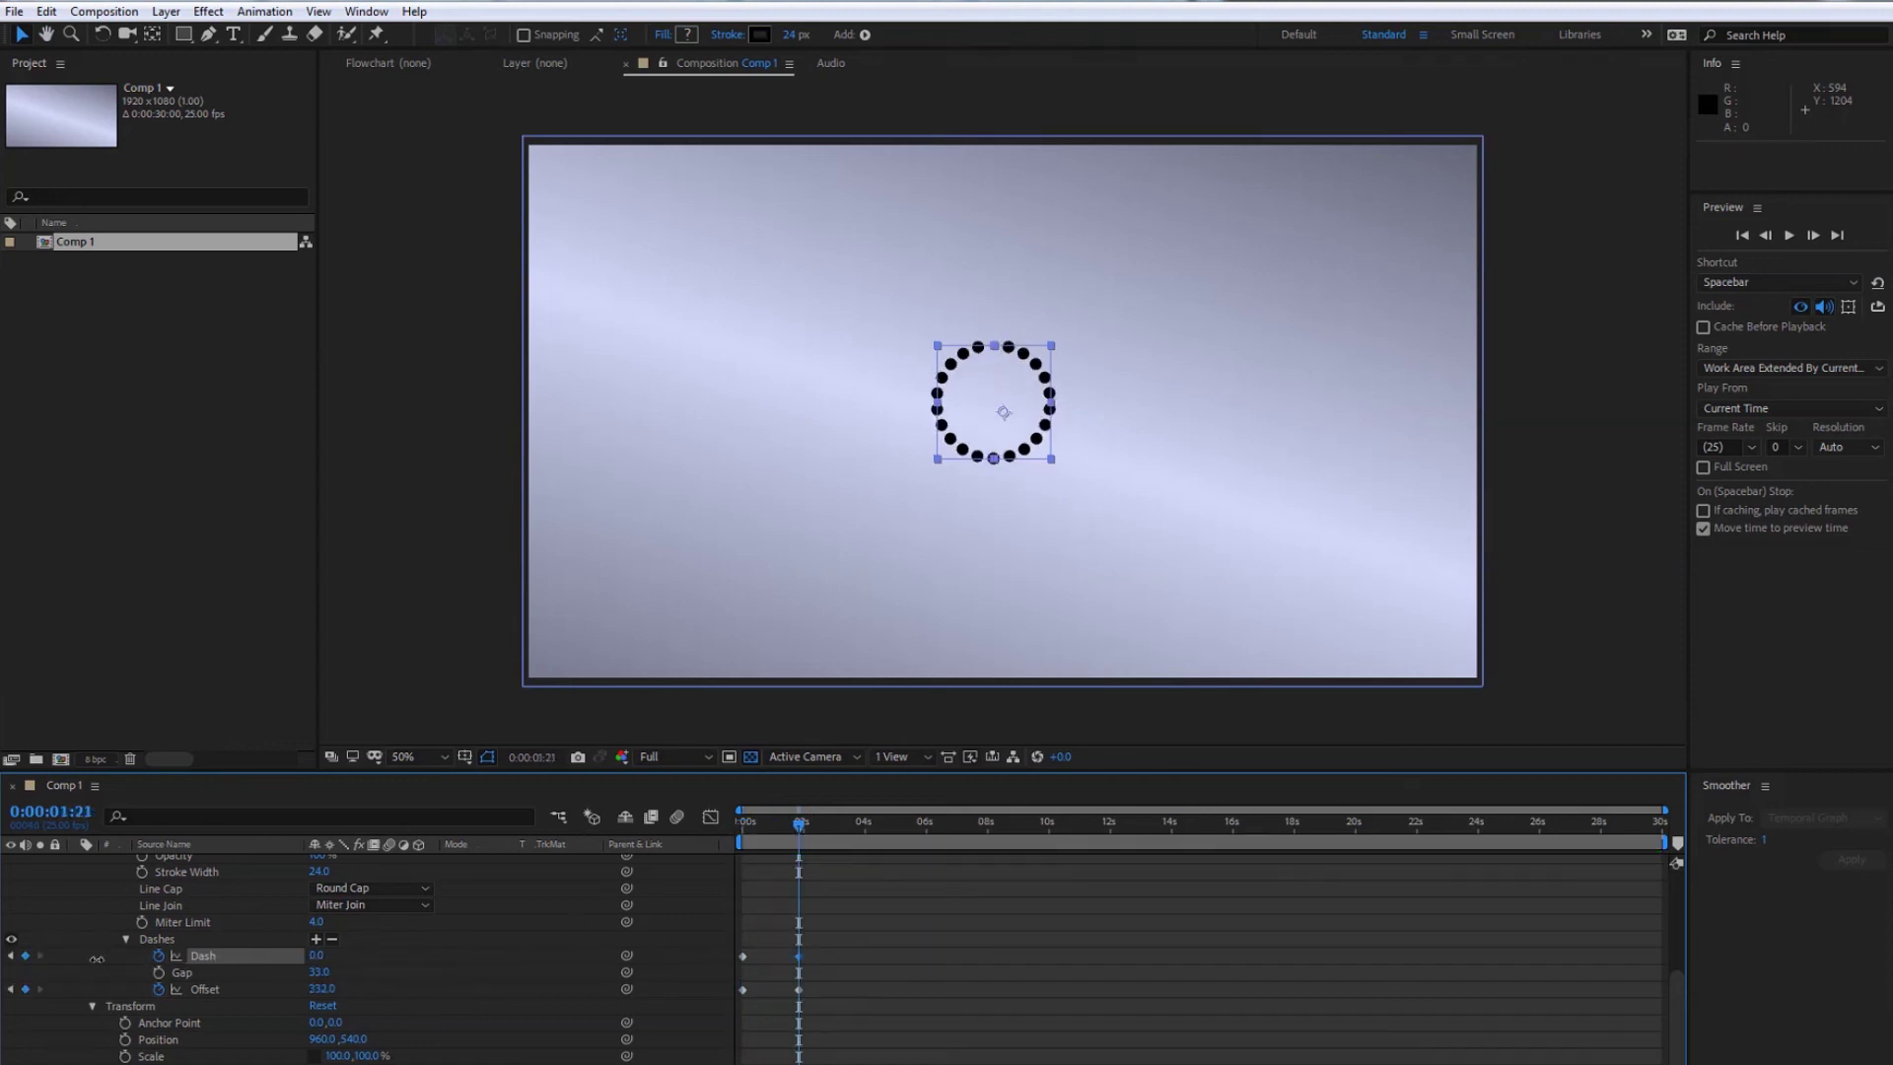
drag(800, 822, 742, 822)
key(space)
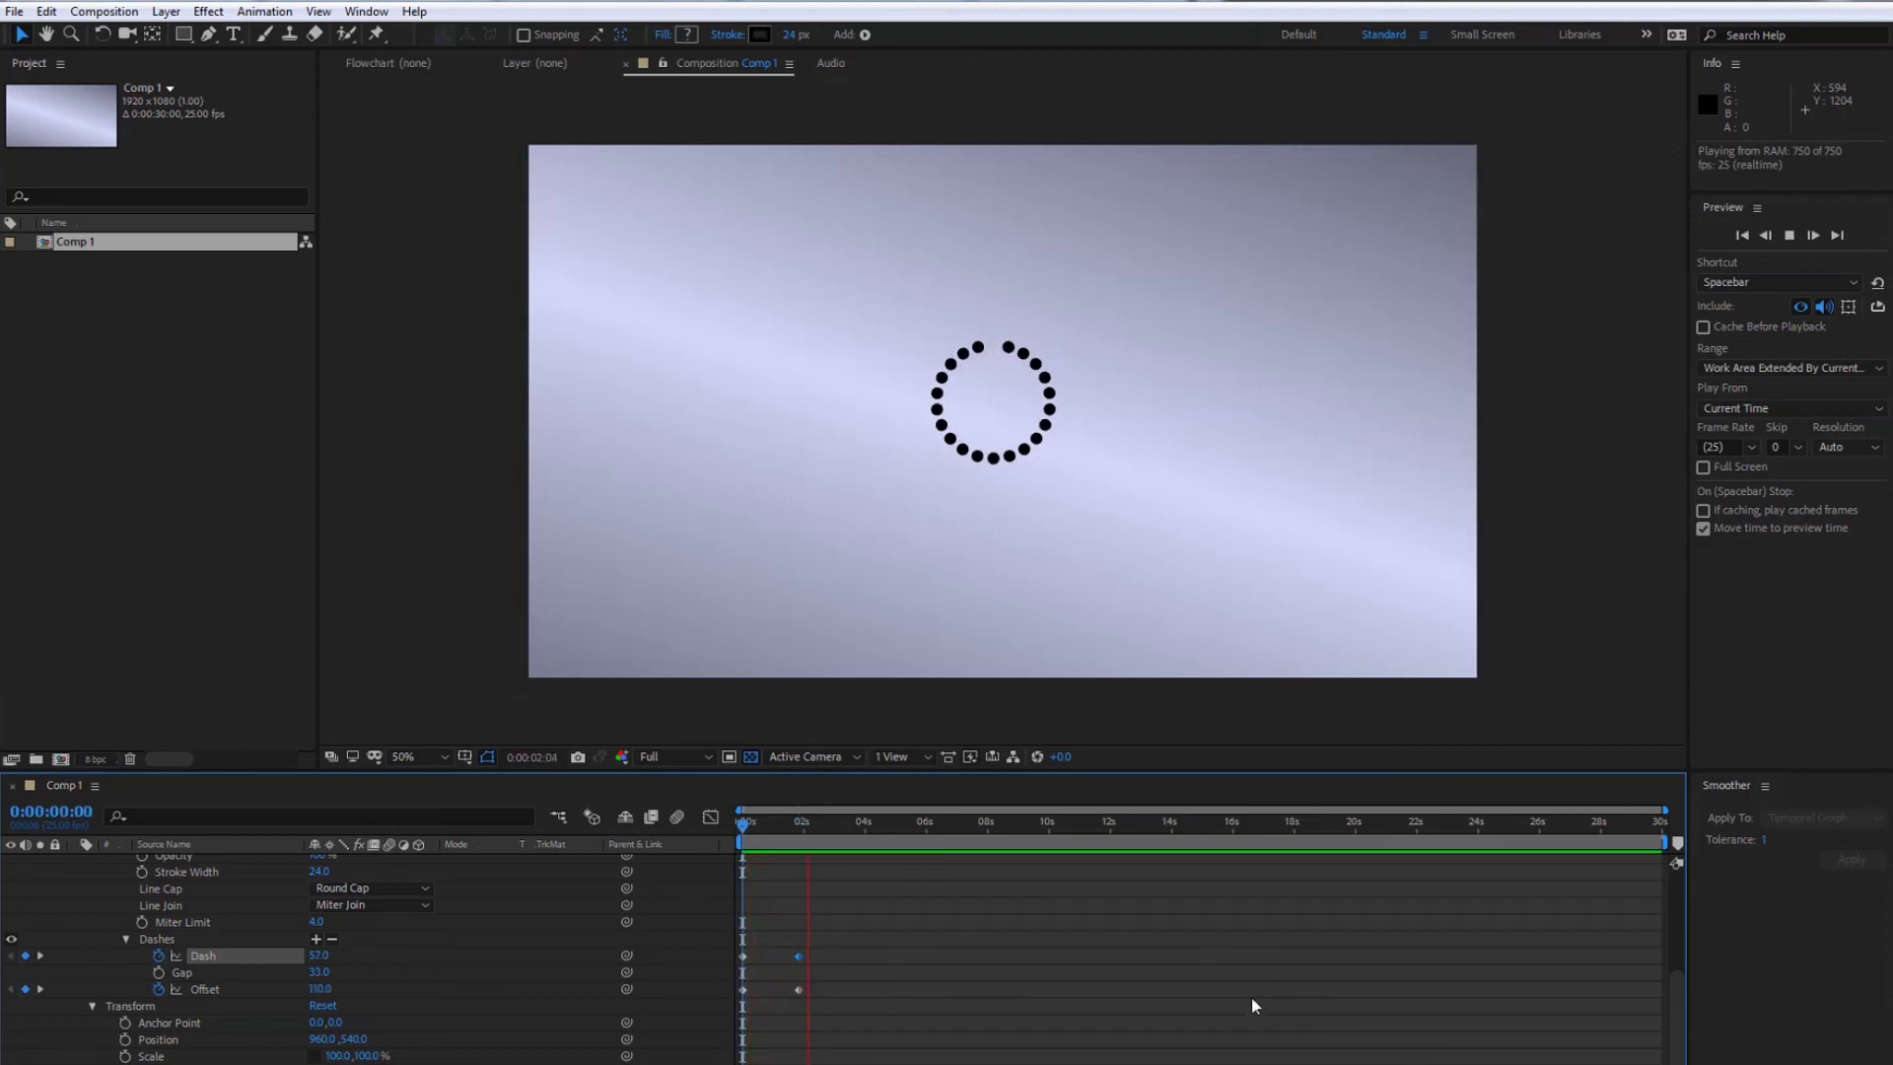
key(space)
drag(824, 821, 745, 838)
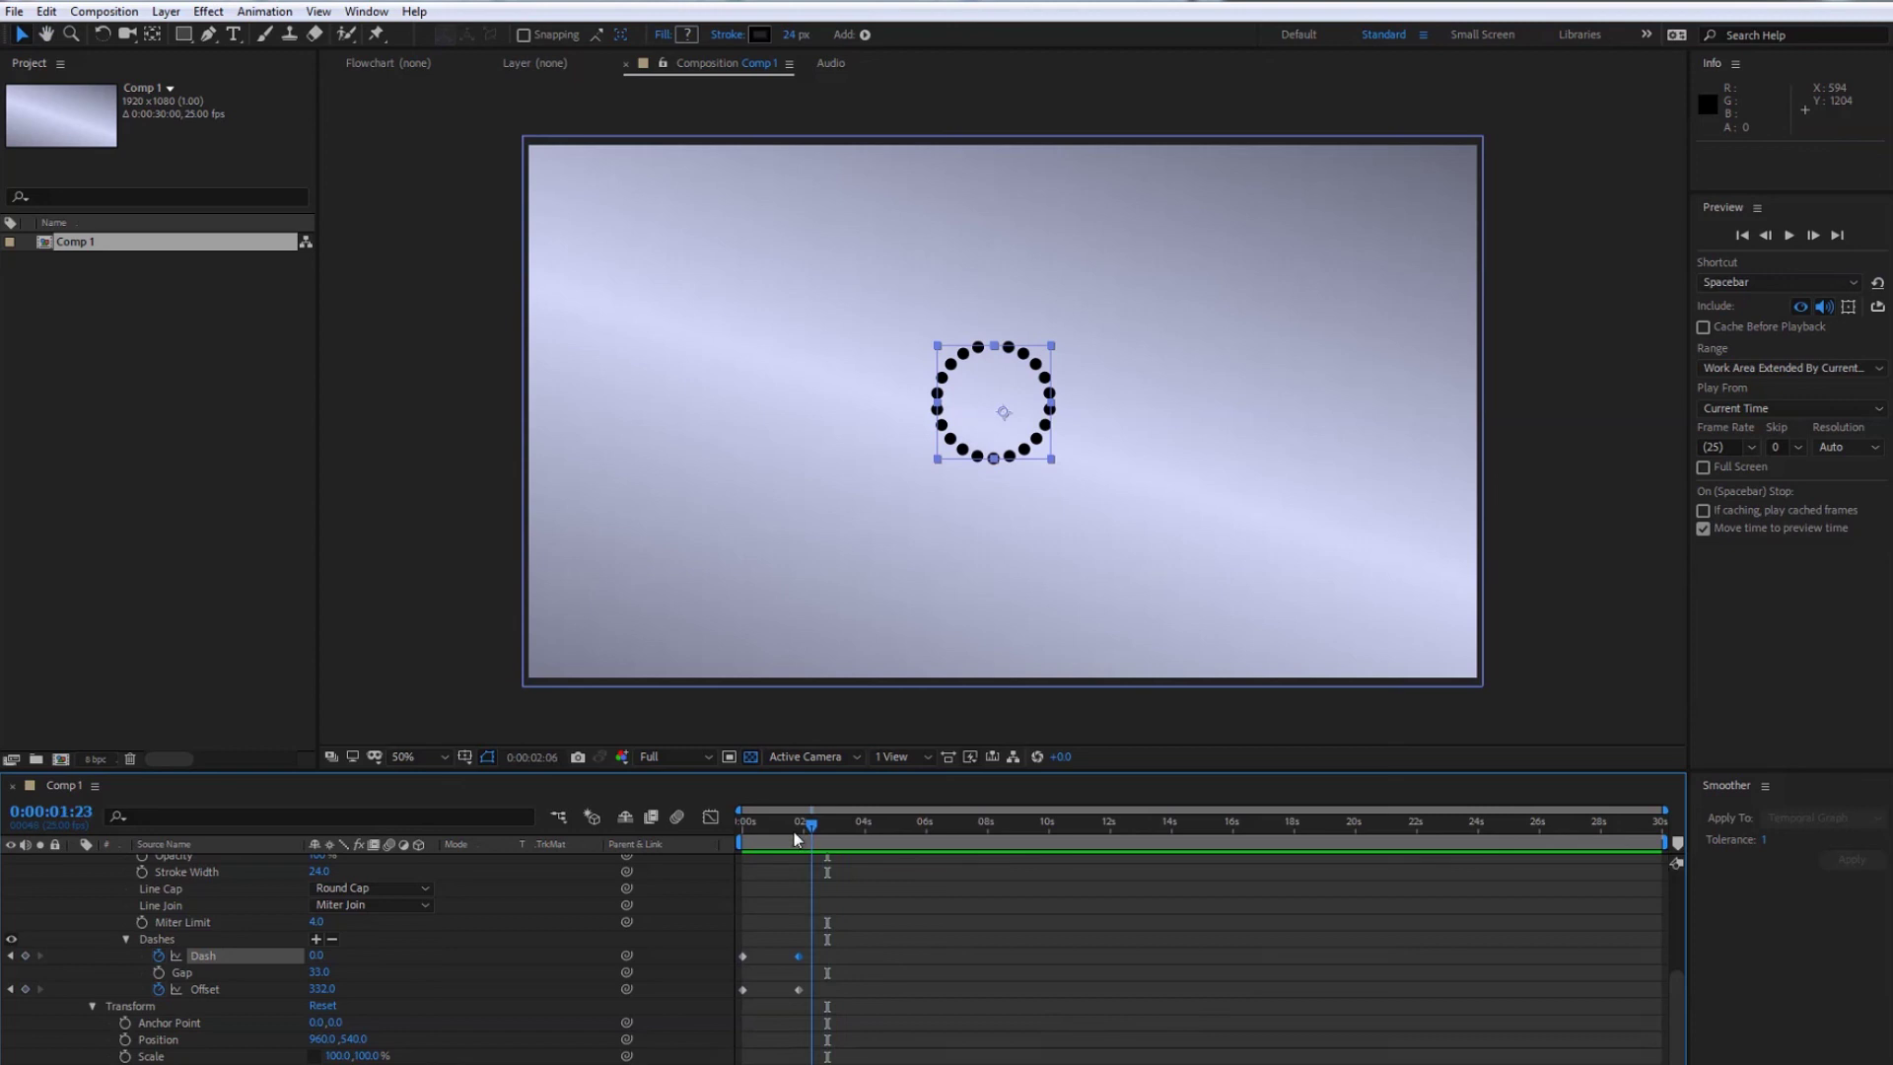
Move the layer's anchor point to the circle's centre with the Pan Behind tool.
key(y)
drag(1004, 412, 995, 402)
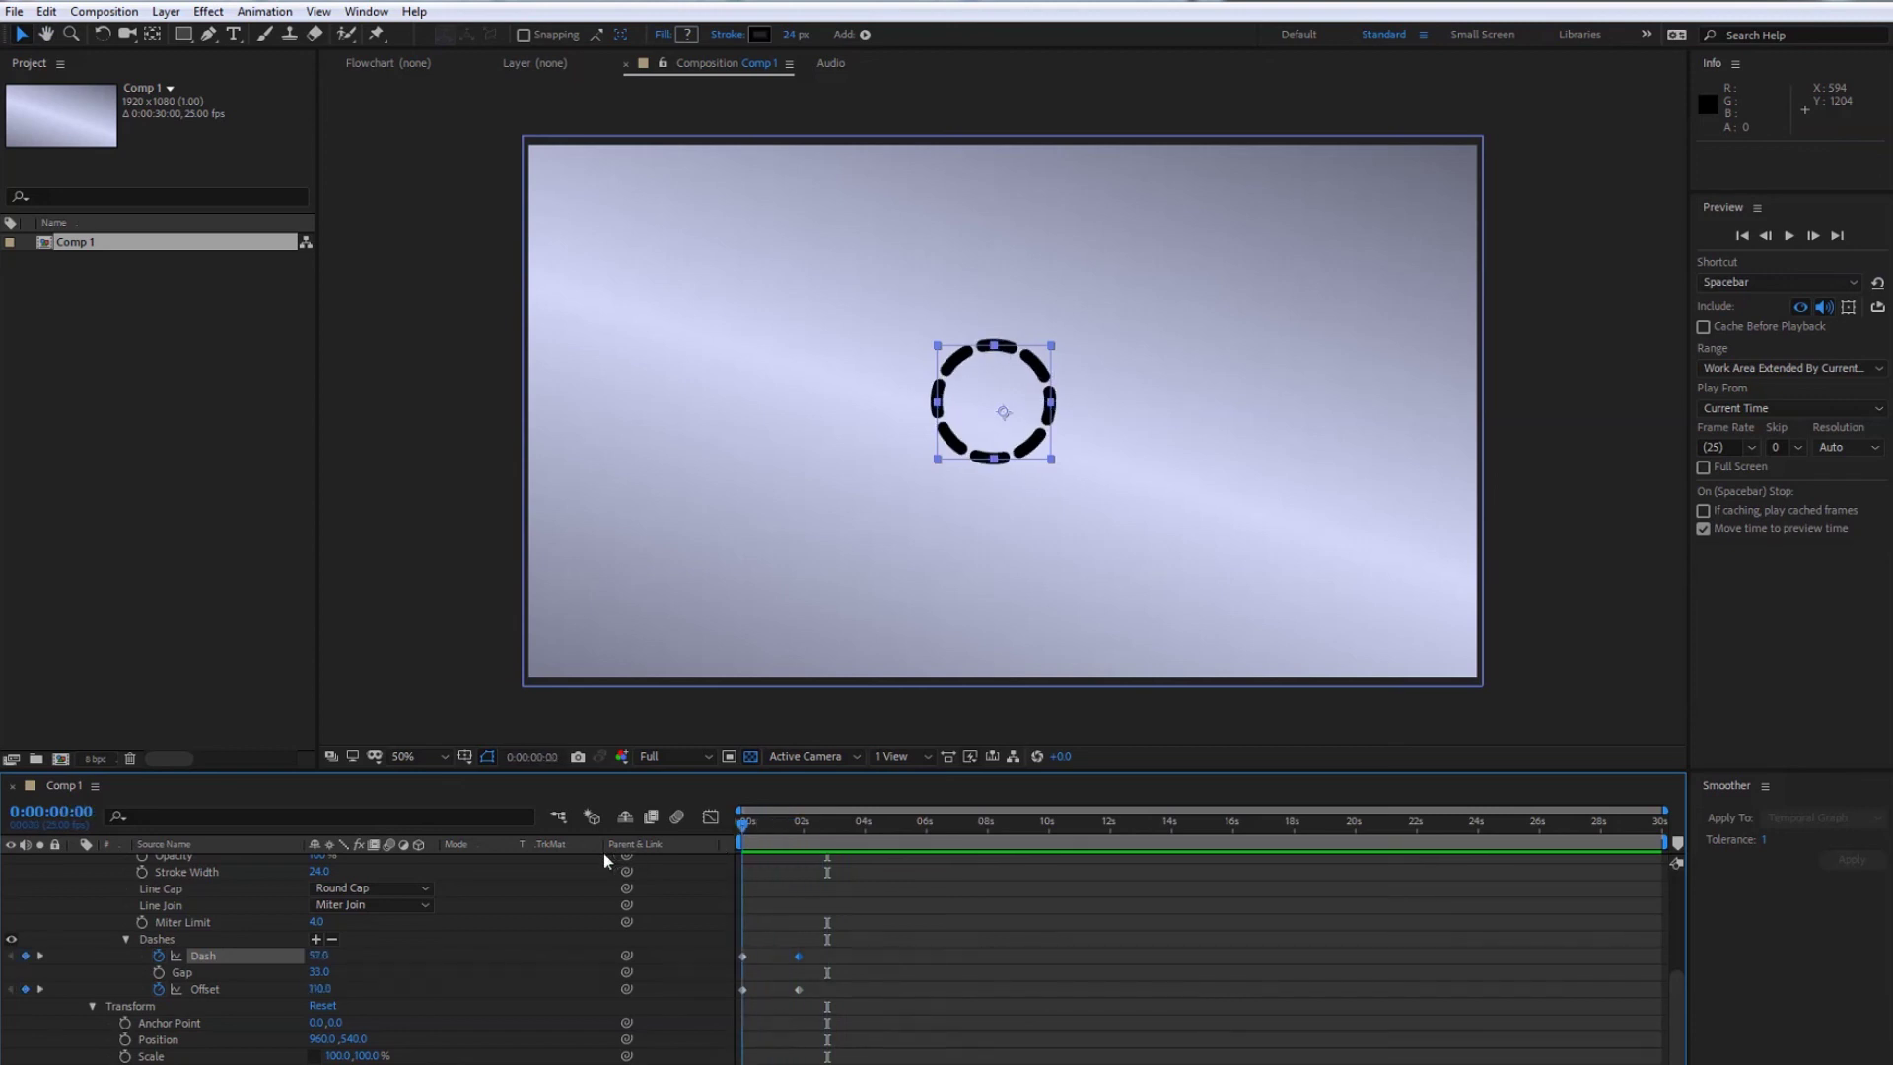
click(803, 836)
key(space)
key(space)
key(space)
key(space)
Set the later Dash keyframe to 410 for a nearly solid ring and preview it.
drag(315, 955, 961, 914)
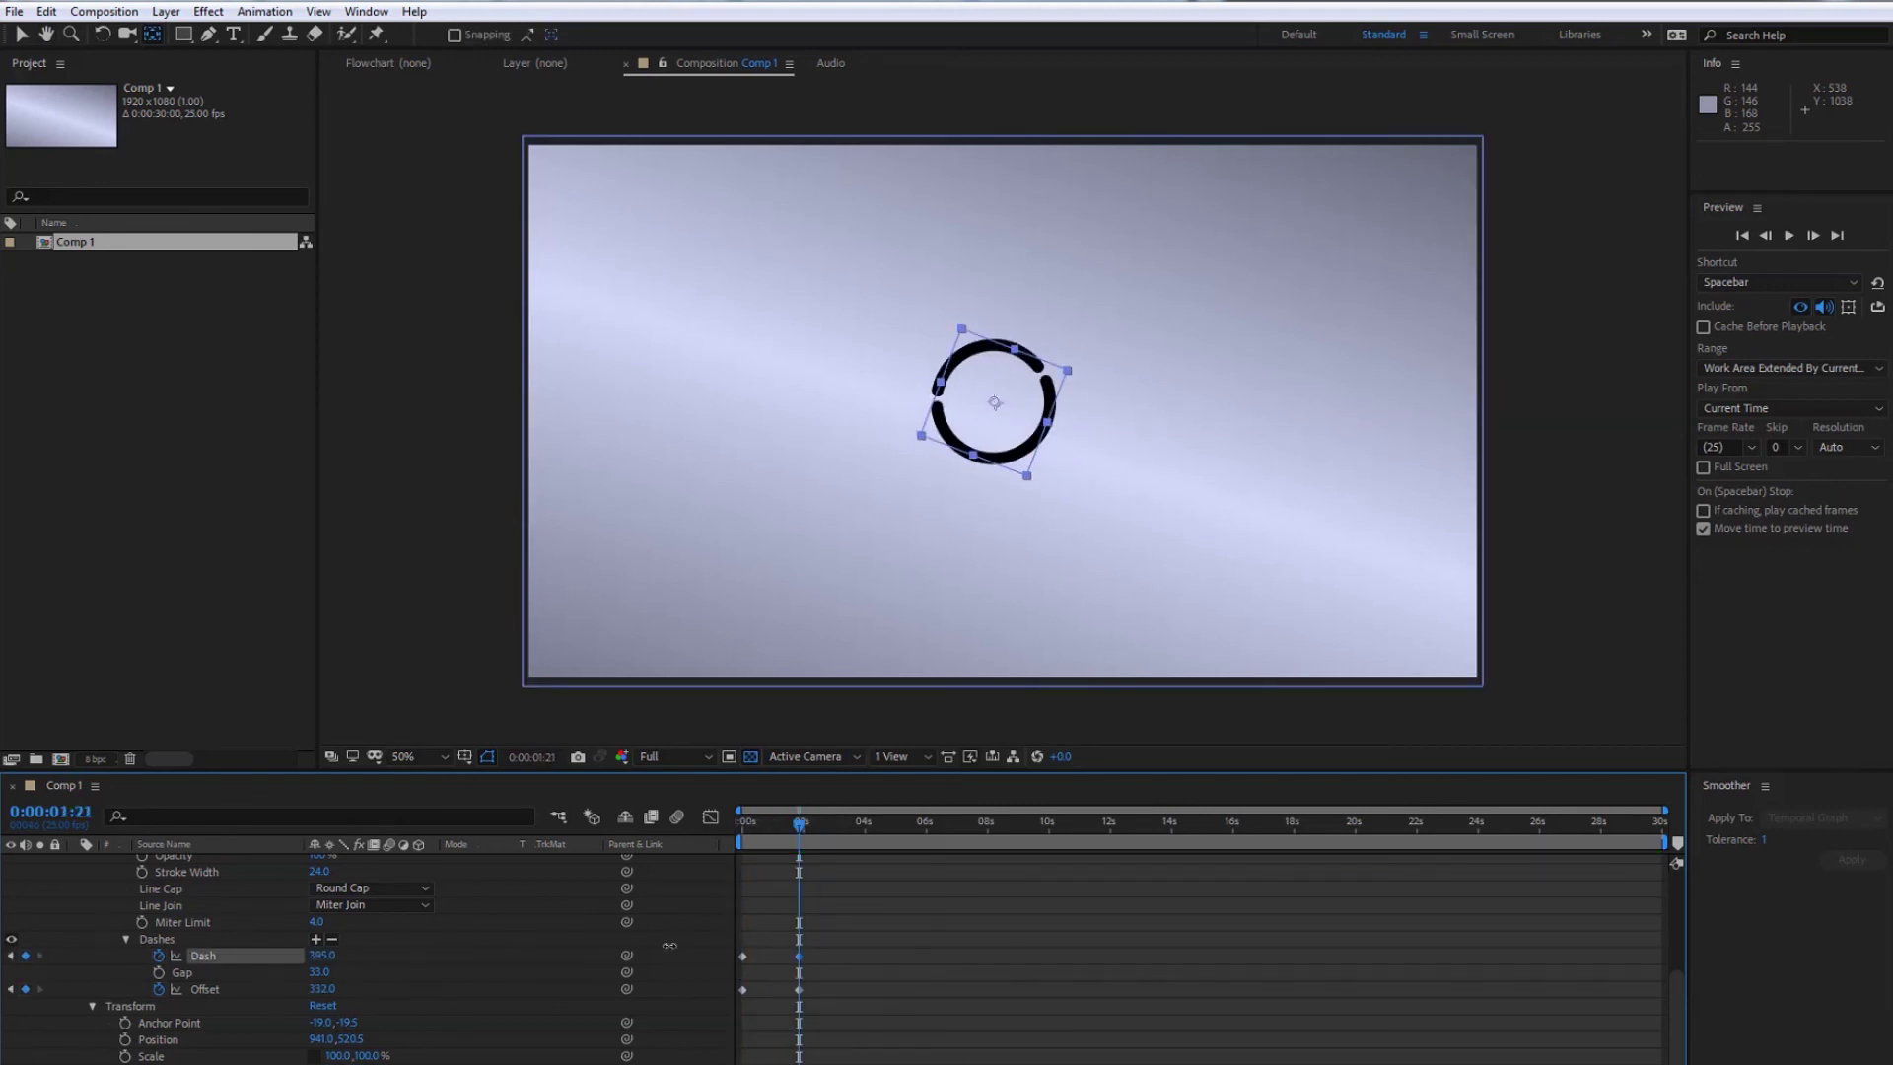
key(space)
key(space)
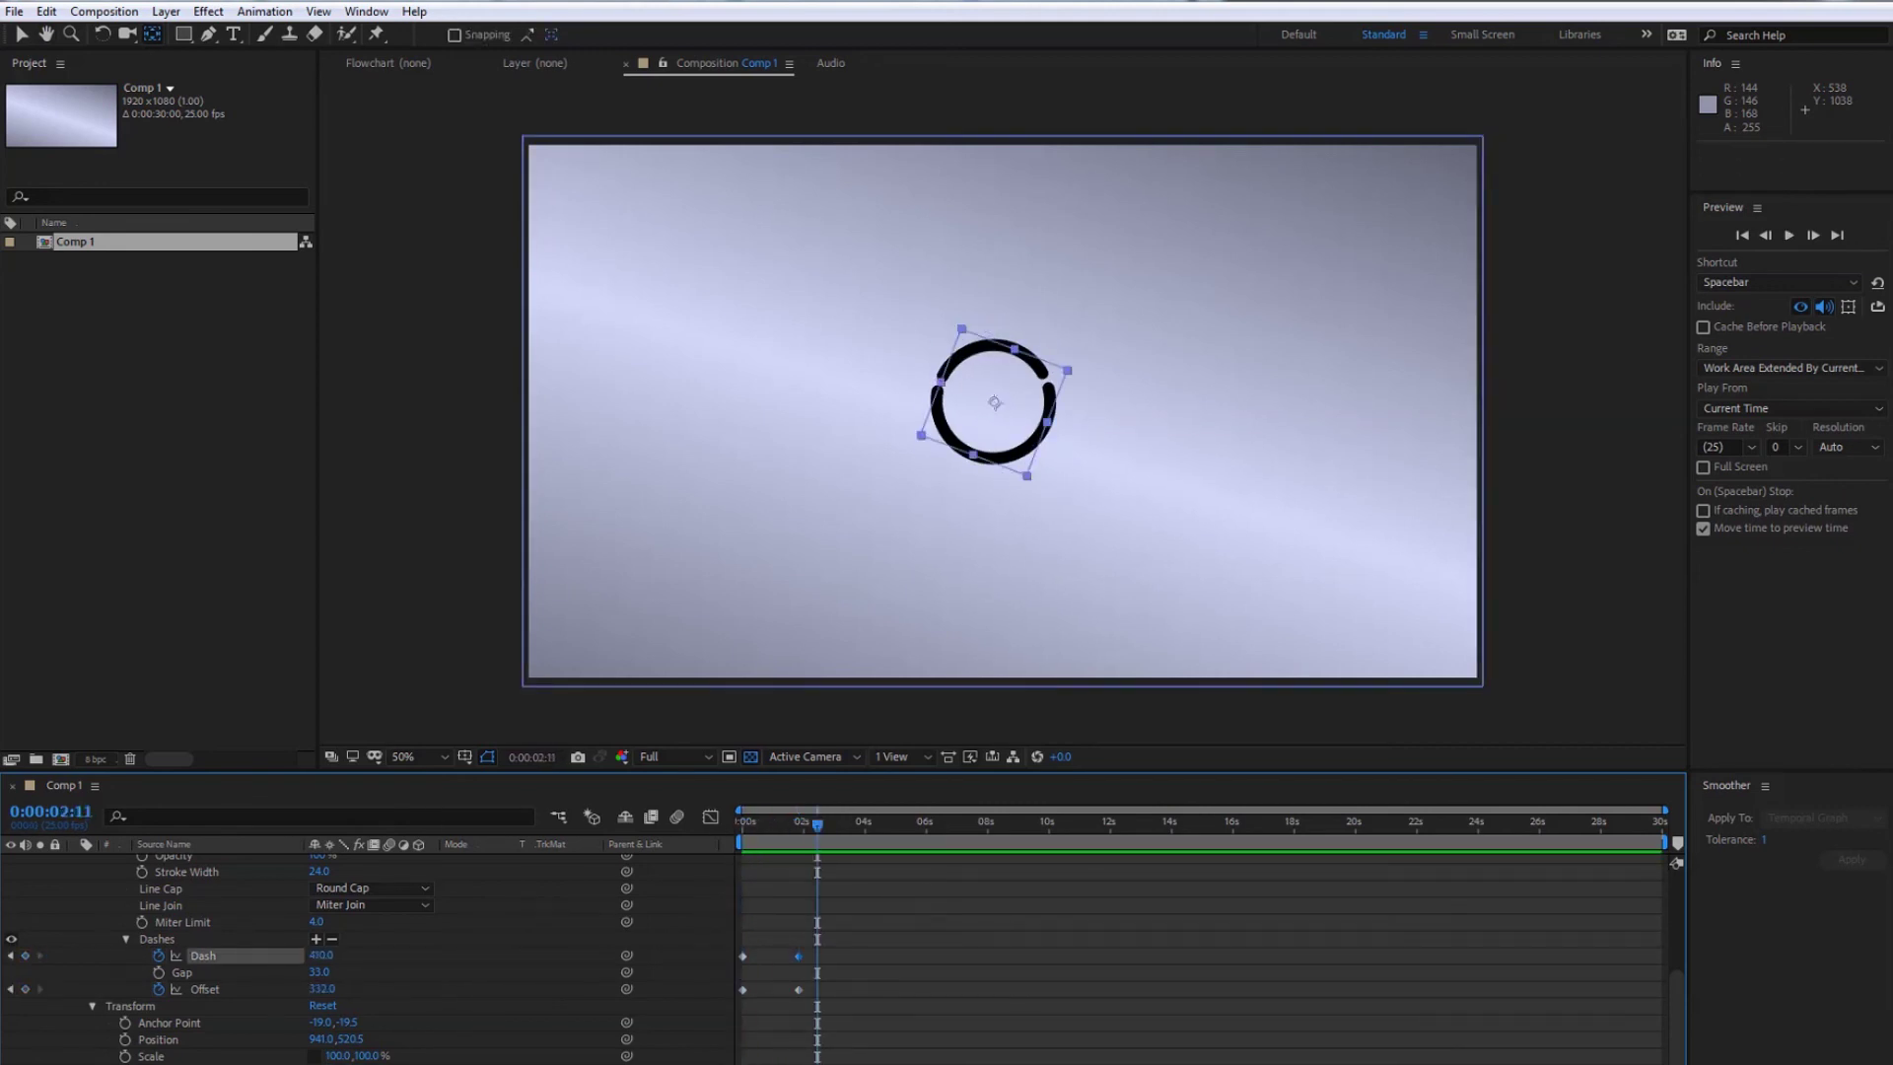